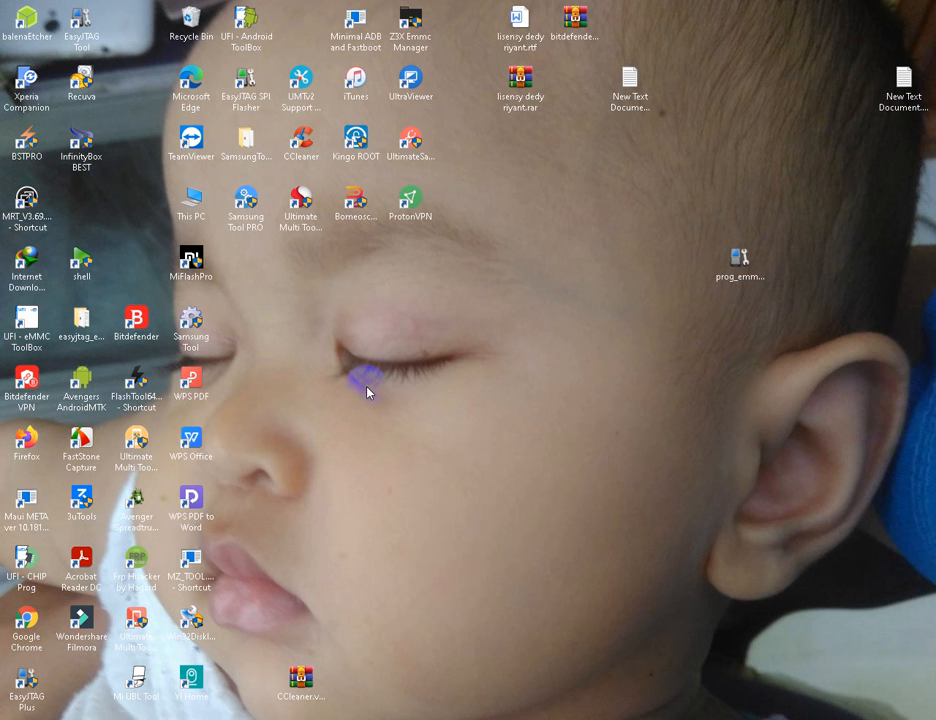
Launch UFI eMMC ToolBox and UFI Android ToolBox from the desktop and move their windows apart
{"action": "double_click", "coordinate": [24, 336]}
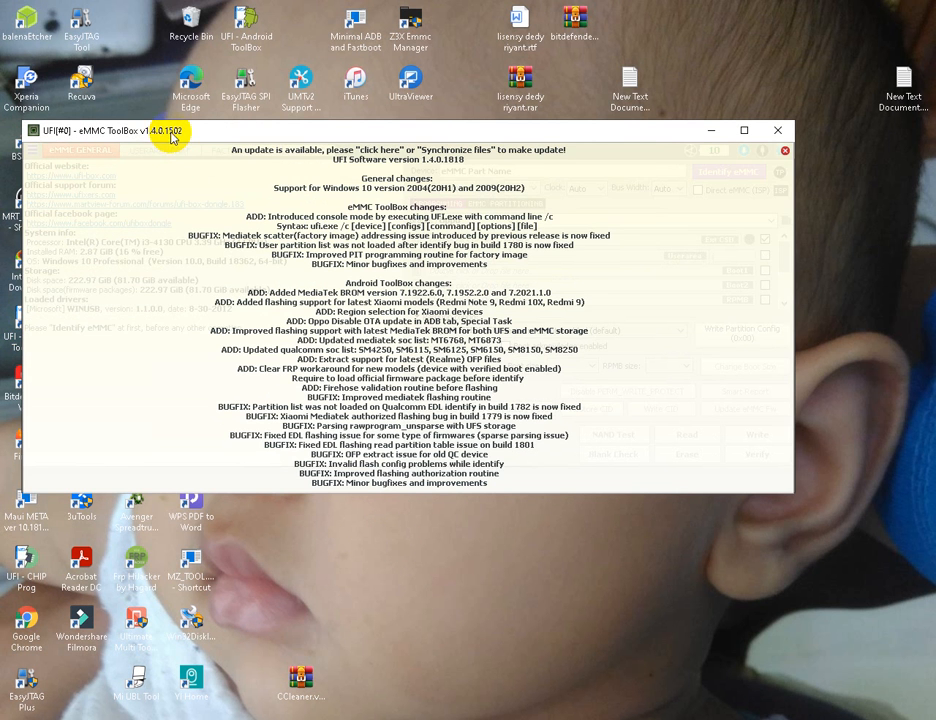
{"action": "left_click", "coordinate": [781, 151]}
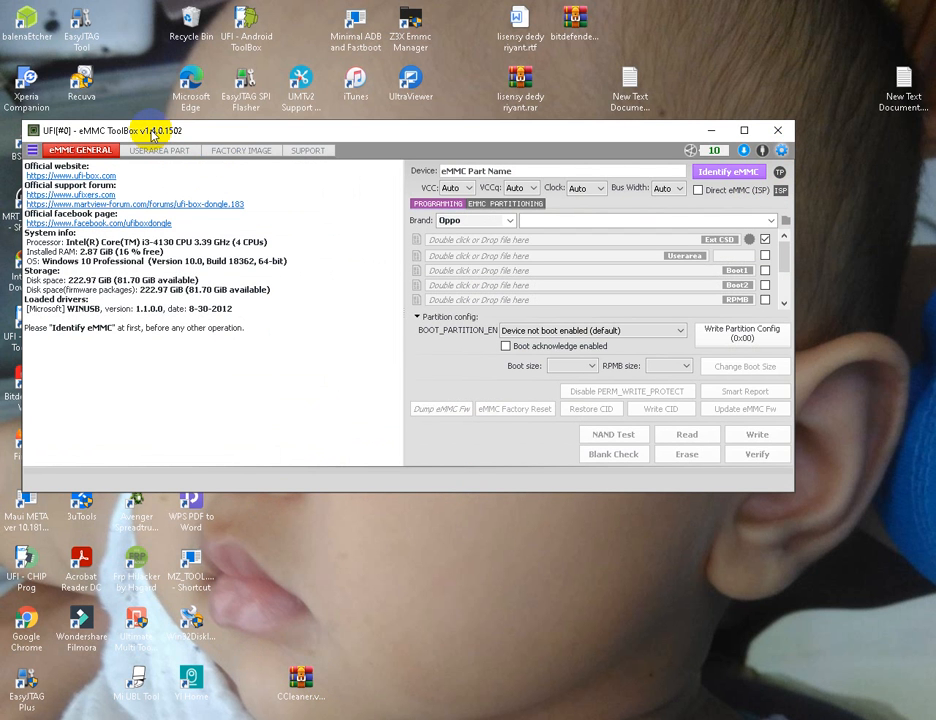
{"action": "left_click", "coordinate": [256, 46]}
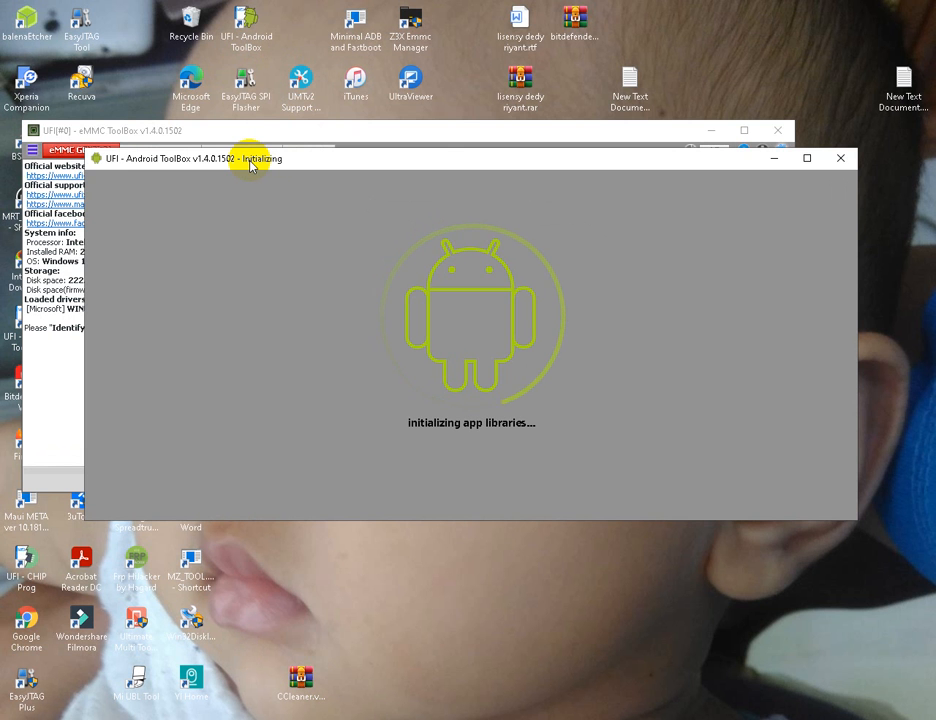
{"action": "left_click_drag", "start_coordinate": [250, 165], "coordinate": [336, 262]}
{"action": "left_click_drag", "start_coordinate": [267, 133], "coordinate": [512, 140]}
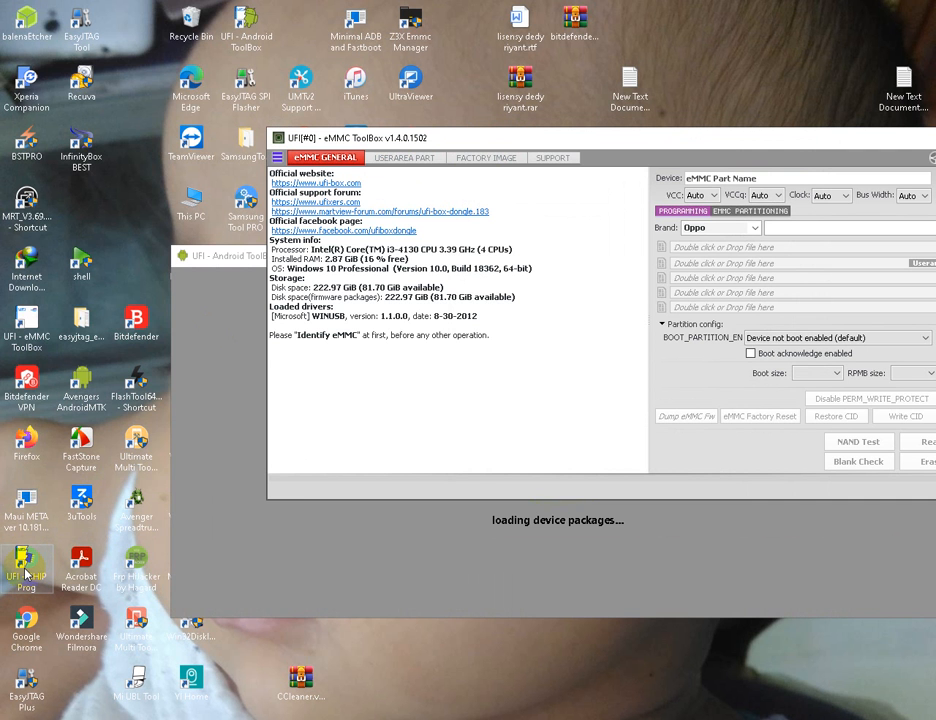
Acknowledge the Android ToolBox data directory error and confirm C:\UFI\files\Android as the Android data package location
{"action": "left_click", "coordinate": [204, 255]}
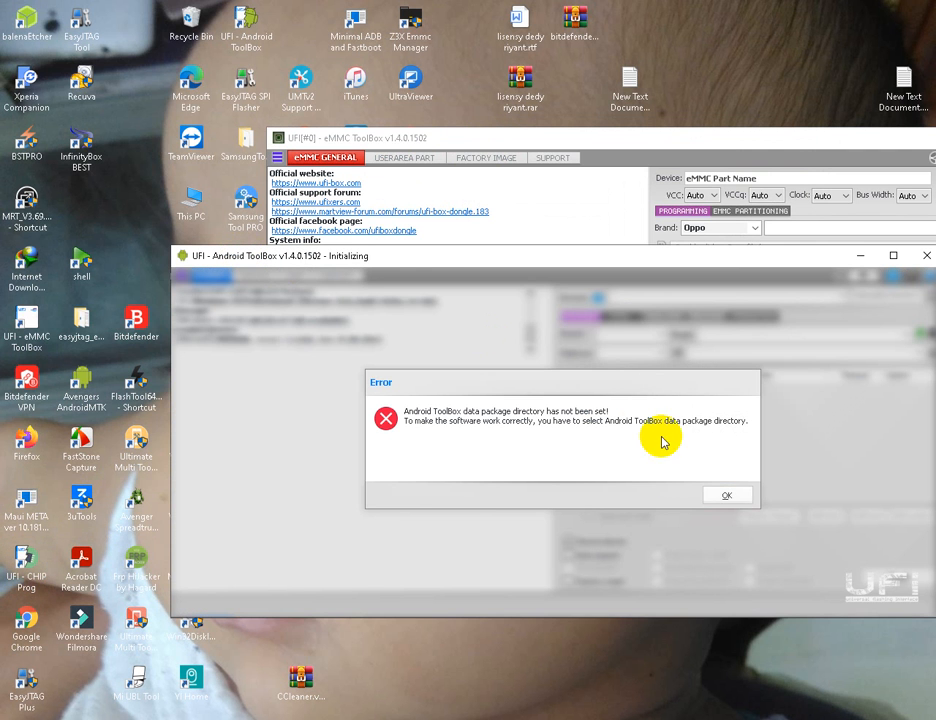
{"action": "left_click", "coordinate": [726, 495]}
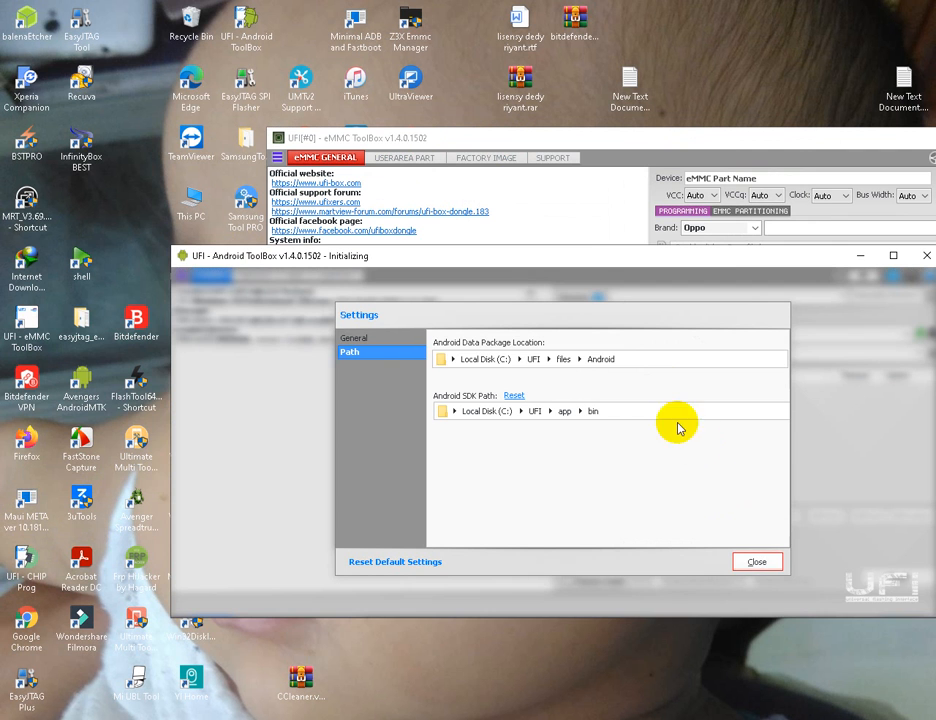
{"action": "left_click", "coordinate": [654, 358]}
{"action": "left_click", "coordinate": [760, 561]}
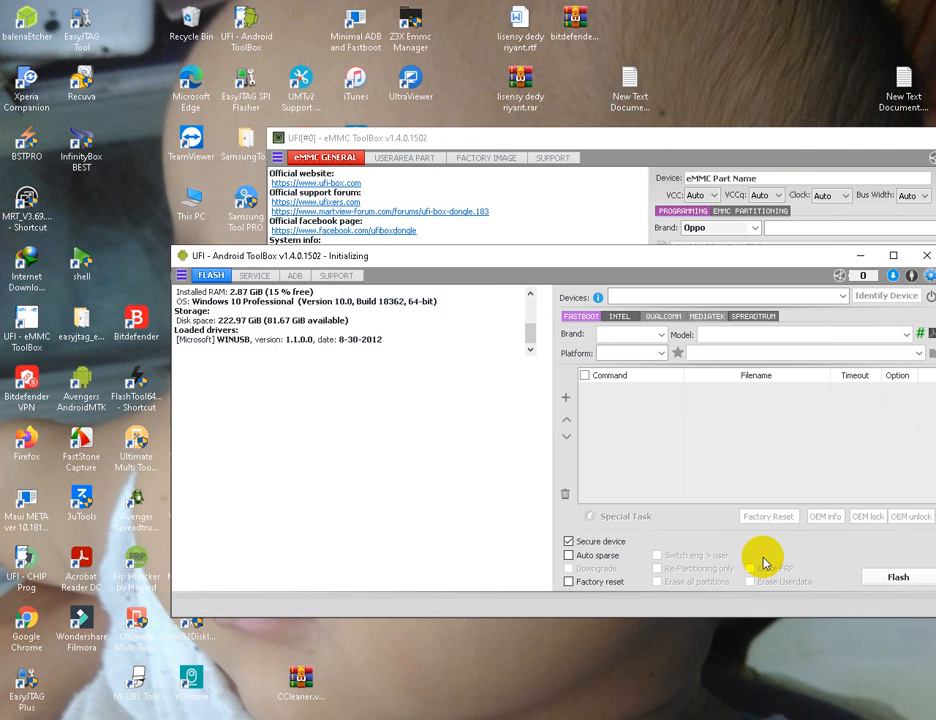
Launch UFI CHIP Prog from the desktop and dismiss its update notice
{"action": "left_click", "coordinate": [33, 575]}
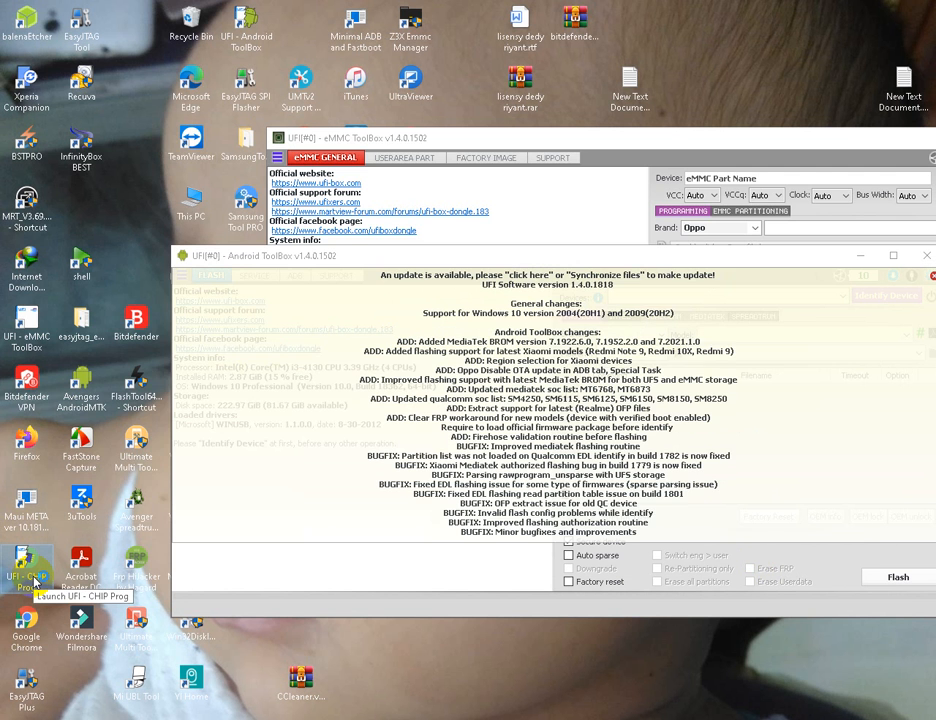
{"action": "double_click", "coordinate": [33, 578]}
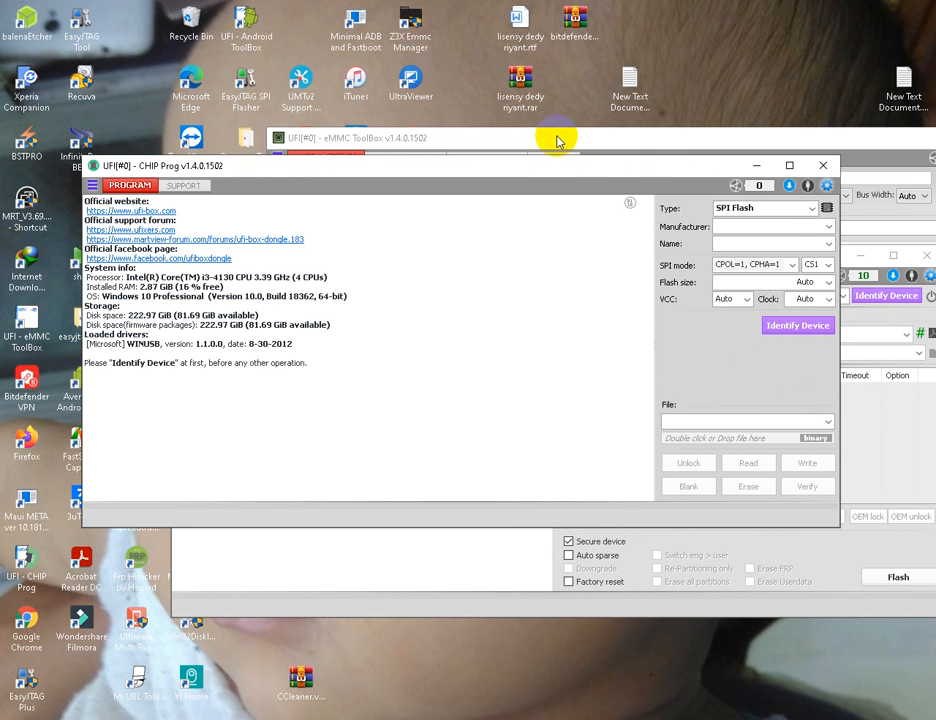
{"action": "left_click_drag", "start_coordinate": [554, 140], "coordinate": [550, 62]}
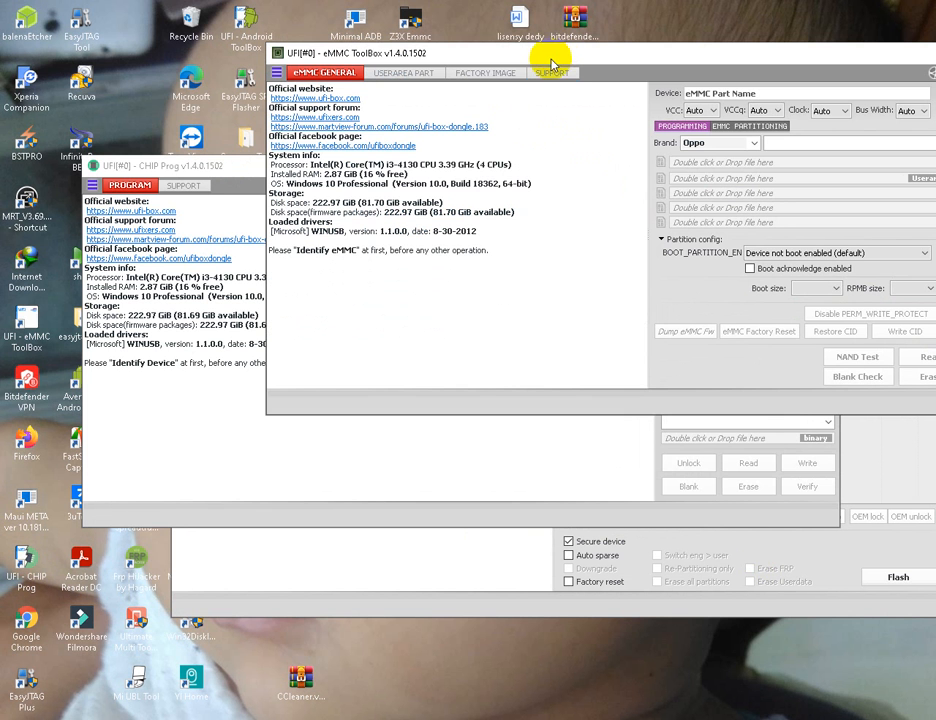
{"action": "left_click", "coordinate": [236, 167]}
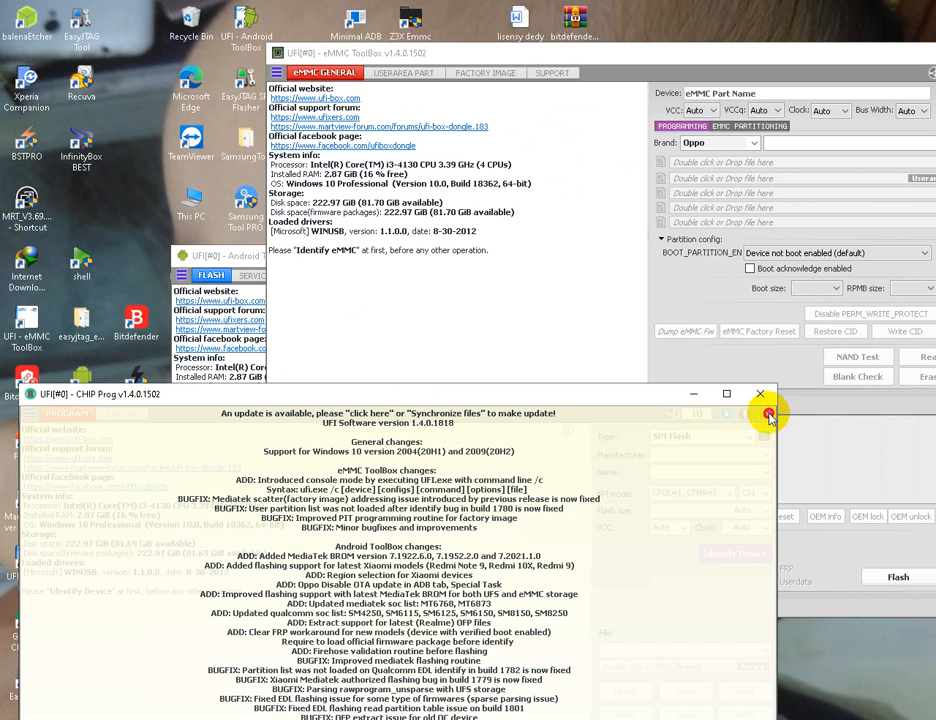
{"action": "left_click", "coordinate": [768, 410]}
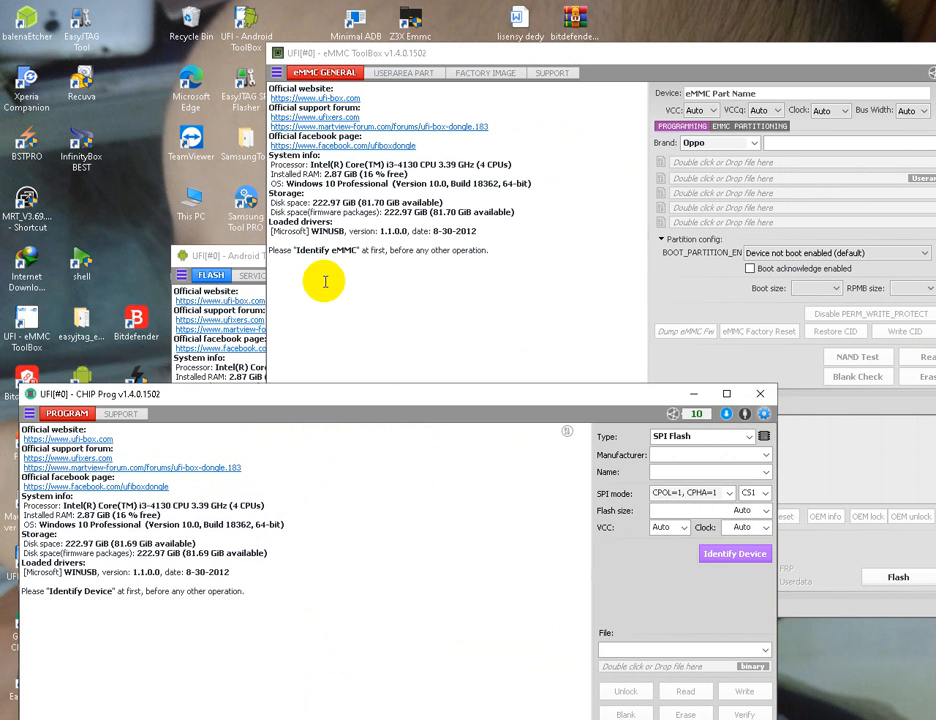
Arrange the eMMC ToolBox, Android ToolBox and CHIP Prog windows in a cascade with CHIP Prog in front
{"action": "left_click", "coordinate": [236, 257]}
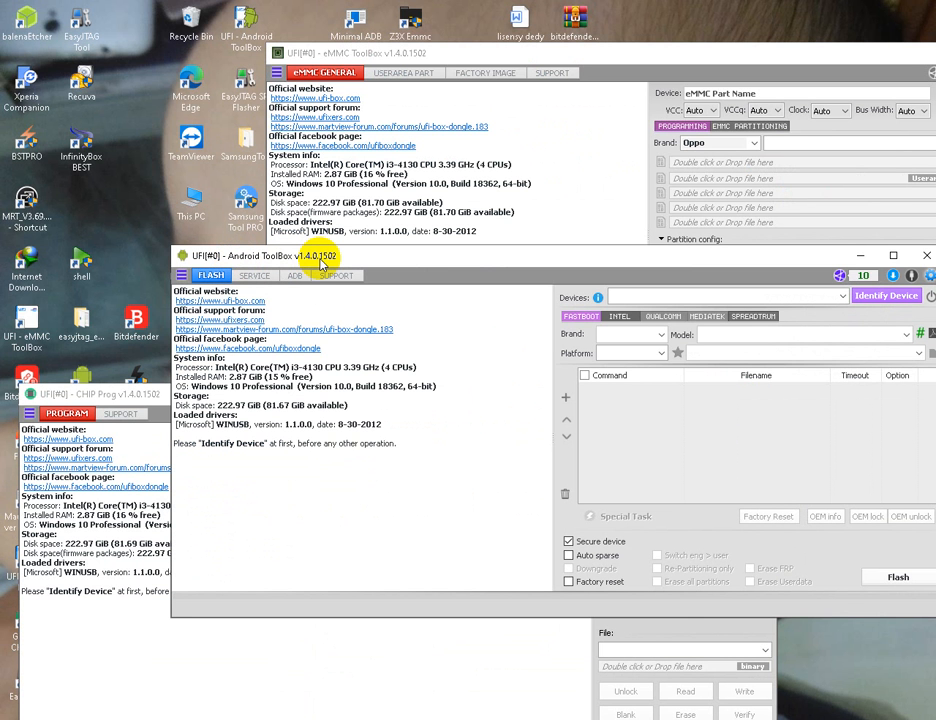
{"action": "left_click_drag", "start_coordinate": [378, 52], "coordinate": [165, 35]}
{"action": "left_click", "coordinate": [409, 468]}
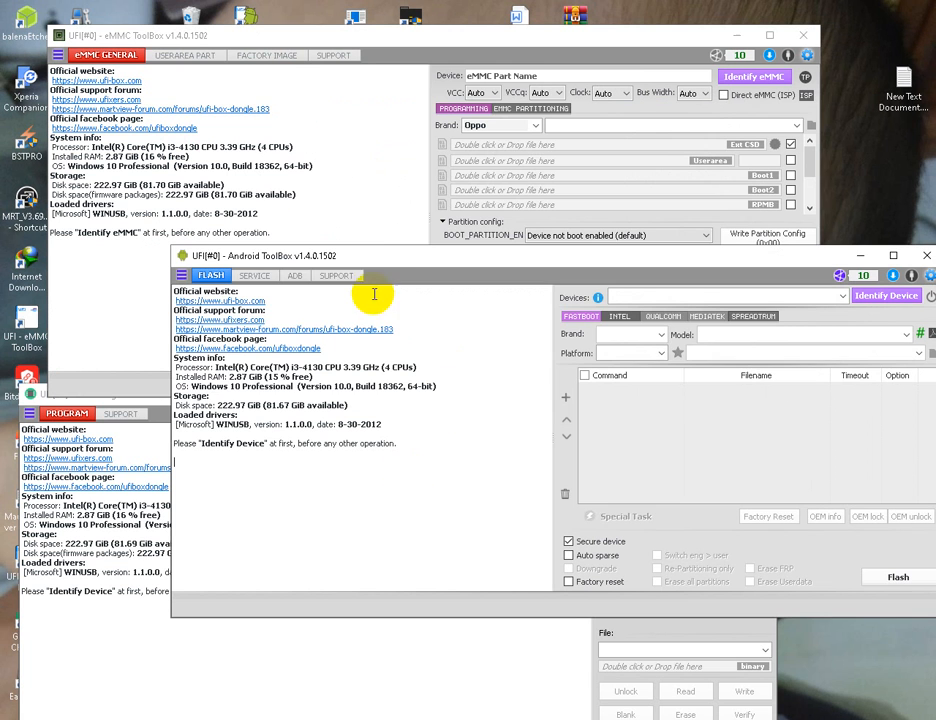
{"action": "left_click_drag", "start_coordinate": [349, 263], "coordinate": [297, 132]}
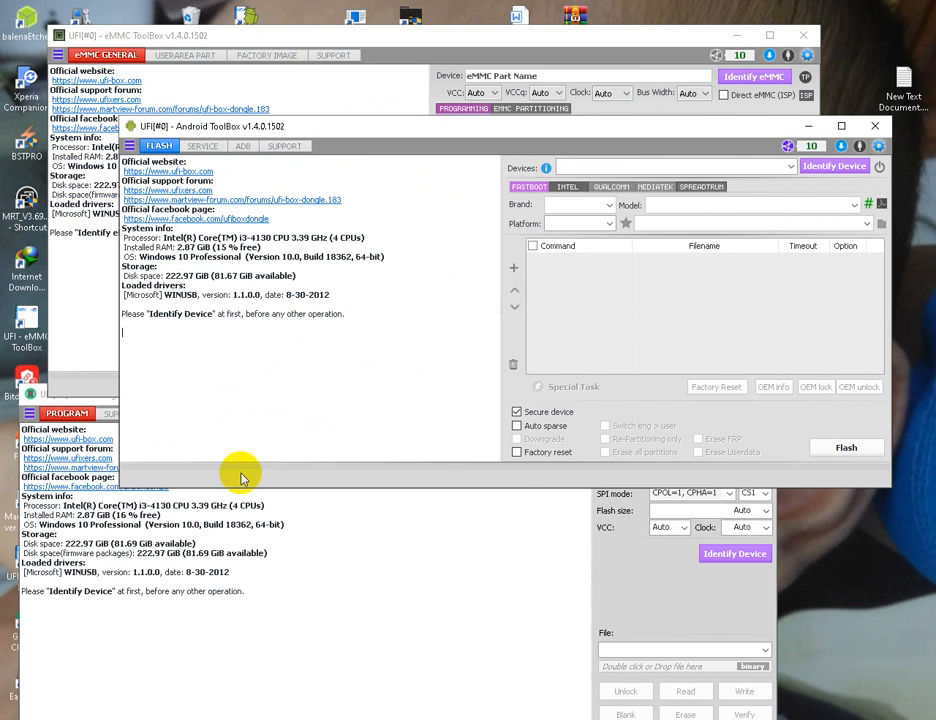
{"action": "left_click", "coordinate": [380, 546]}
{"action": "left_click_drag", "start_coordinate": [265, 397], "coordinate": [460, 272]}
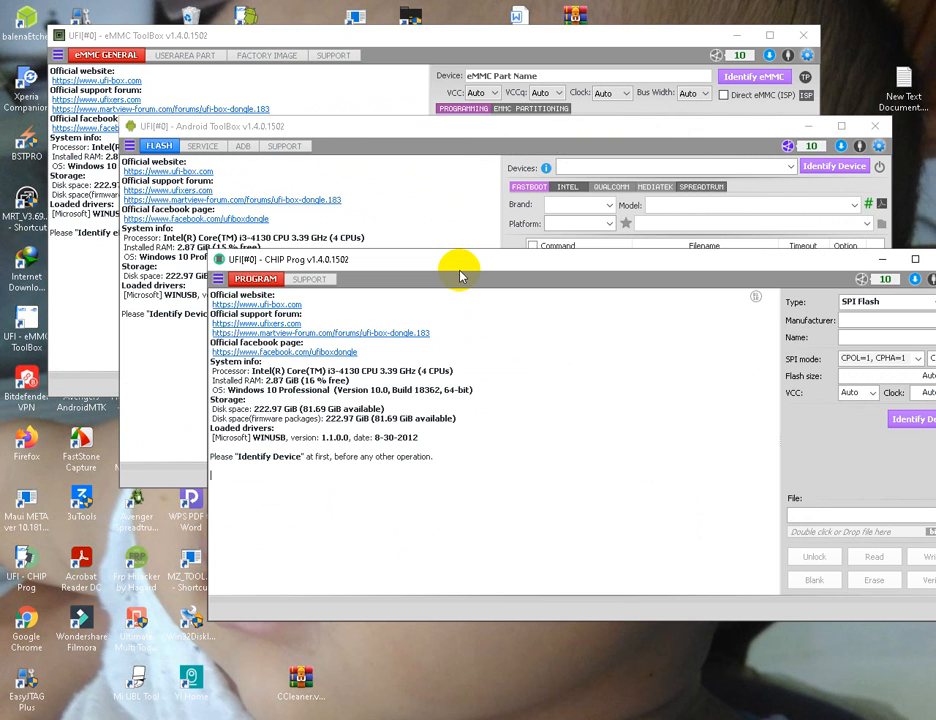
Bring the eMMC ToolBox, Android ToolBox and CHIP Prog windows to the front in turn to compare their interfaces
{"action": "left_click", "coordinate": [359, 33]}
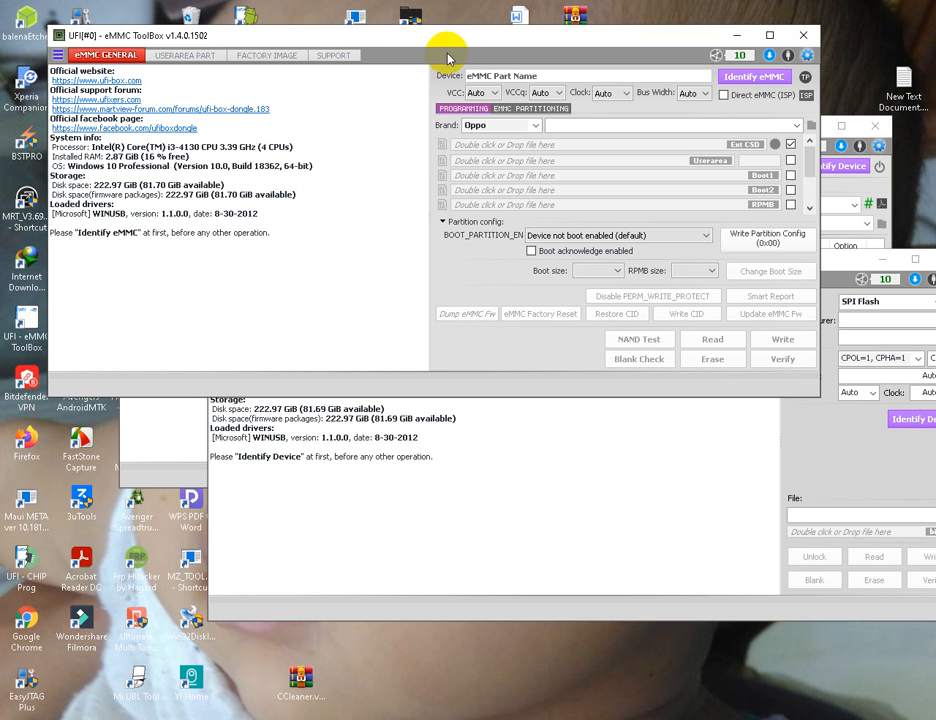
{"action": "left_click", "coordinate": [140, 478]}
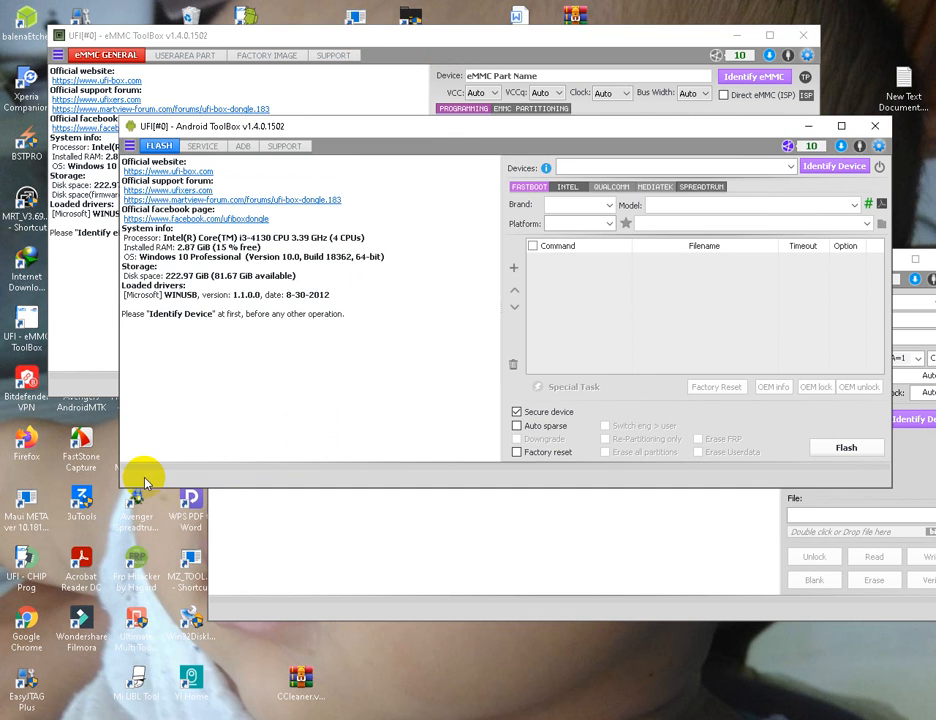
{"action": "left_click", "coordinate": [409, 107]}
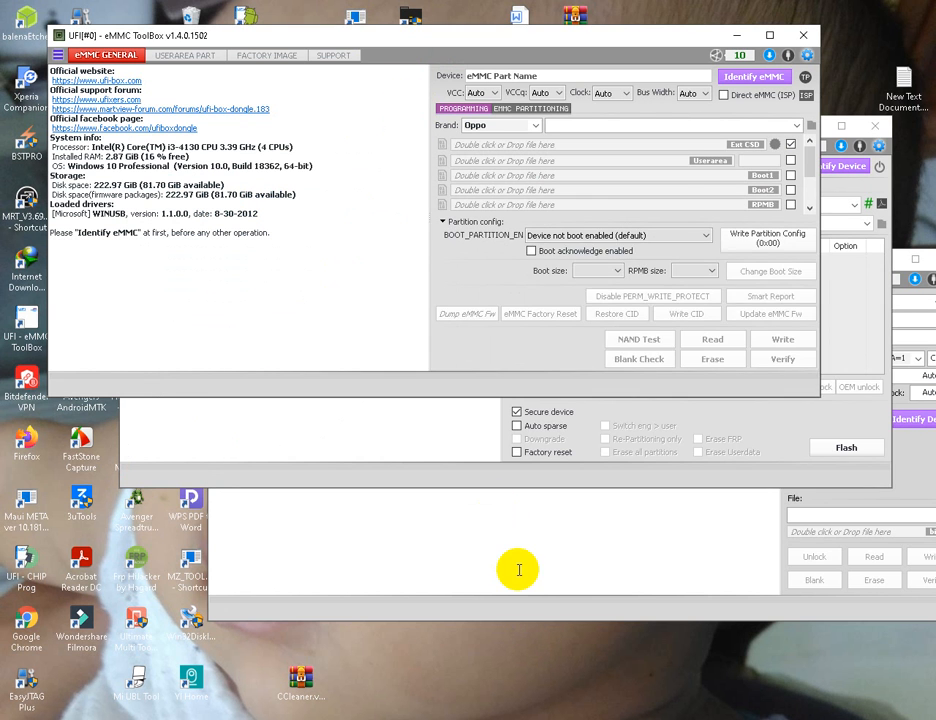
{"action": "left_click", "coordinate": [516, 566]}
{"action": "left_click", "coordinate": [428, 36]}
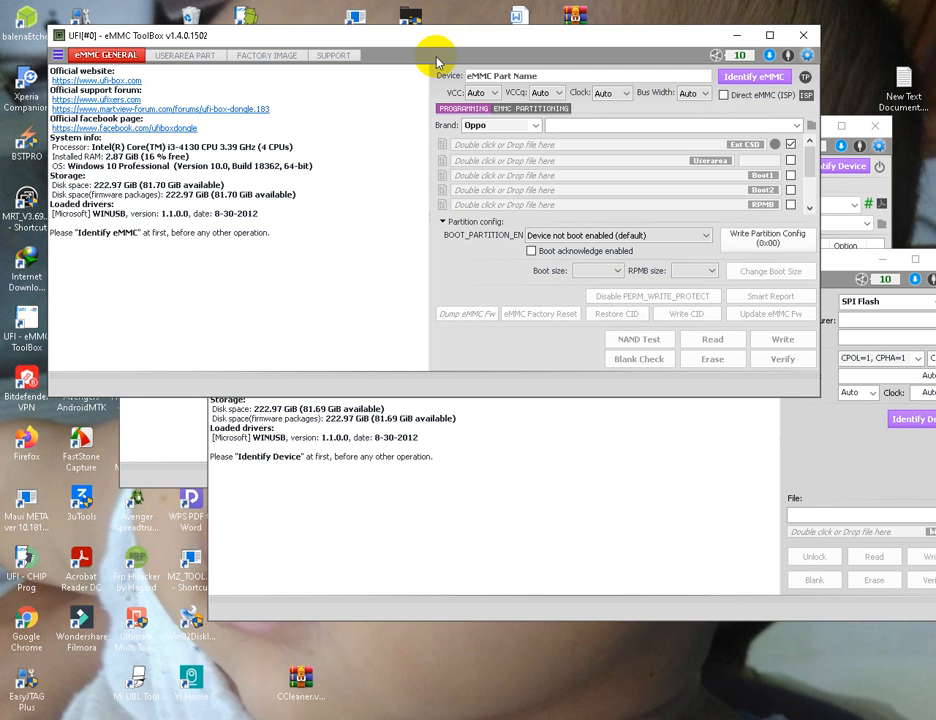
{"action": "left_click", "coordinate": [184, 441]}
{"action": "left_click", "coordinate": [471, 42]}
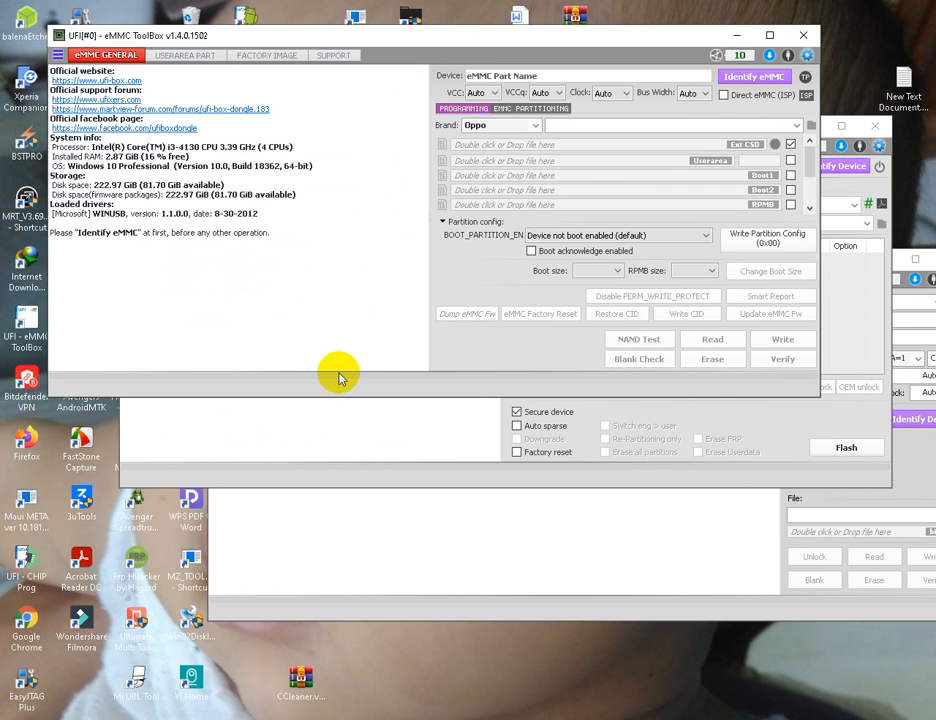
Reposition the three UFI windows into a wider-spaced cascade so that the whole CHIP Prog window fits on screen
{"action": "left_click", "coordinate": [347, 416]}
{"action": "left_click_drag", "start_coordinate": [336, 135], "coordinate": [334, 162]}
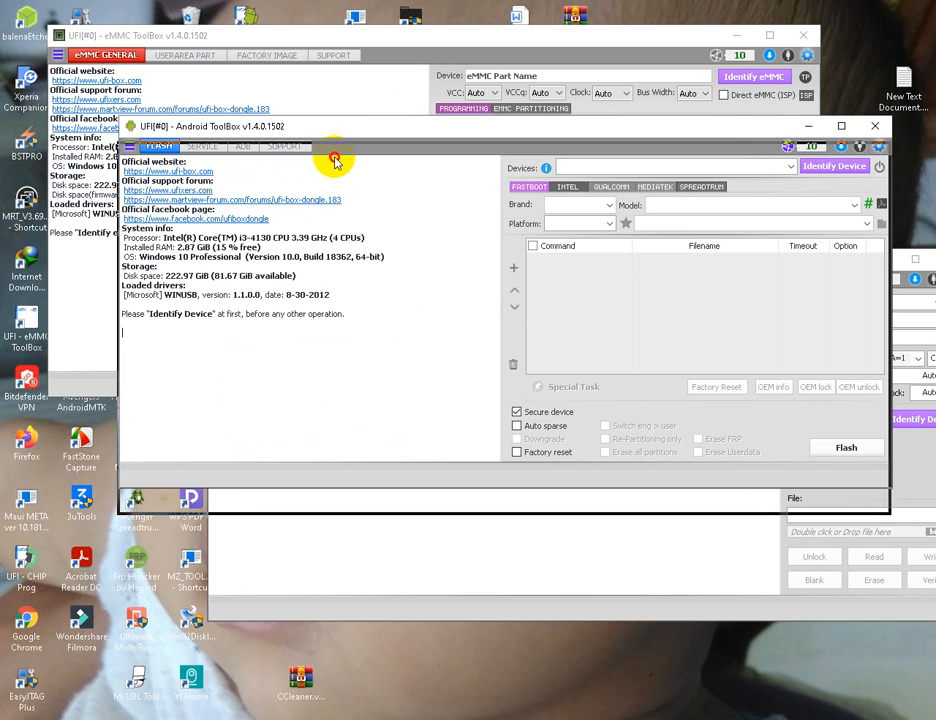
{"action": "left_click", "coordinate": [380, 566]}
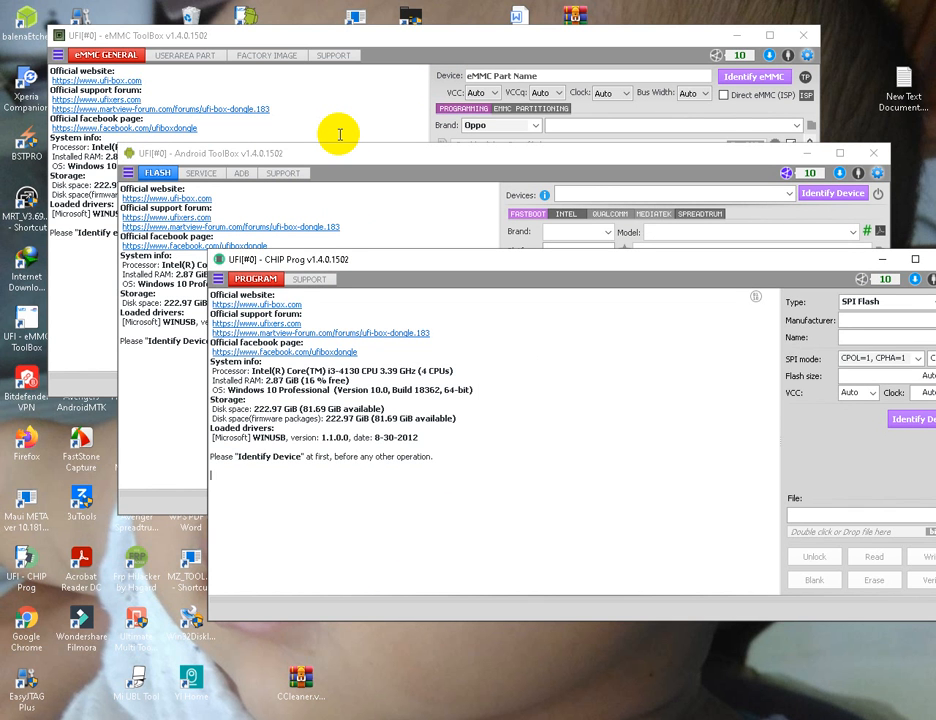
{"action": "left_click", "coordinate": [194, 36]}
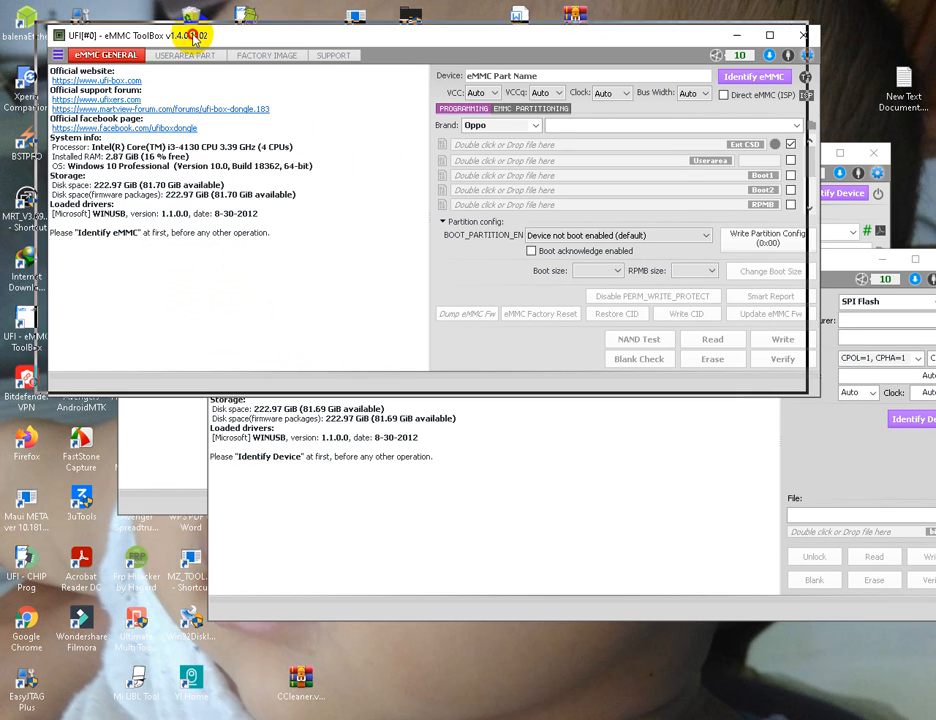
{"action": "left_click_drag", "start_coordinate": [194, 36], "coordinate": [178, 30]}
{"action": "left_click", "coordinate": [188, 455]}
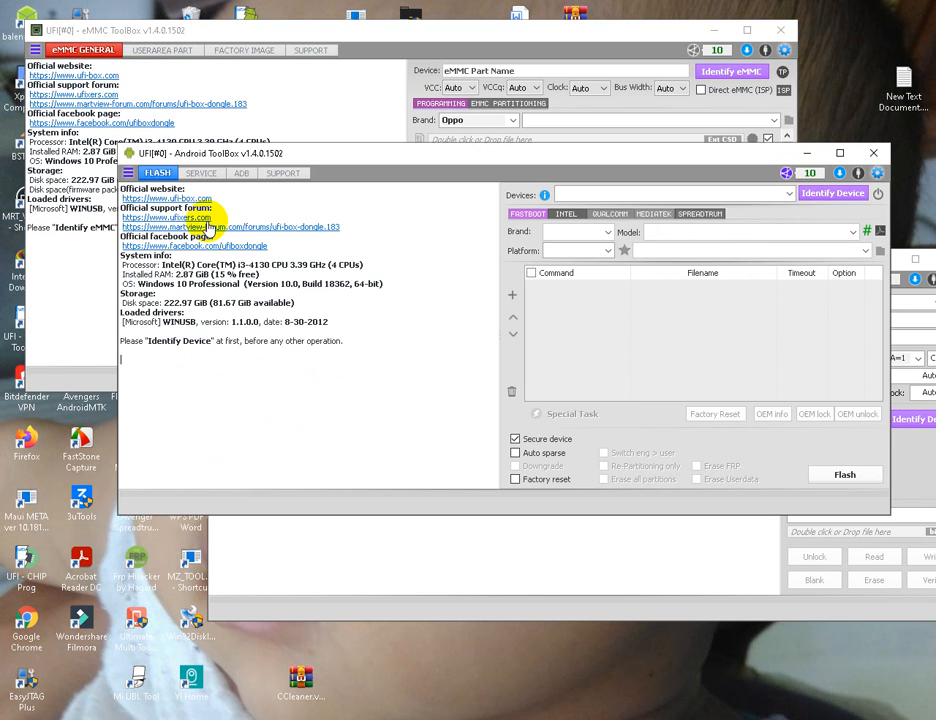
{"action": "left_click_drag", "start_coordinate": [219, 150], "coordinate": [168, 146]}
{"action": "left_click", "coordinate": [284, 545]}
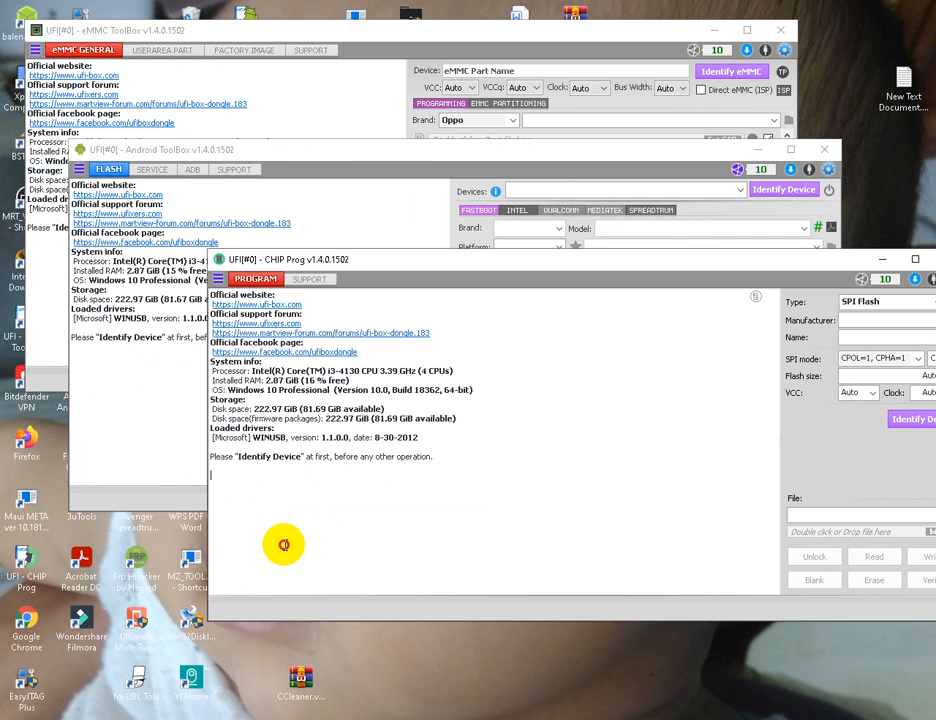
{"action": "left_click_drag", "start_coordinate": [244, 257], "coordinate": [236, 285]}
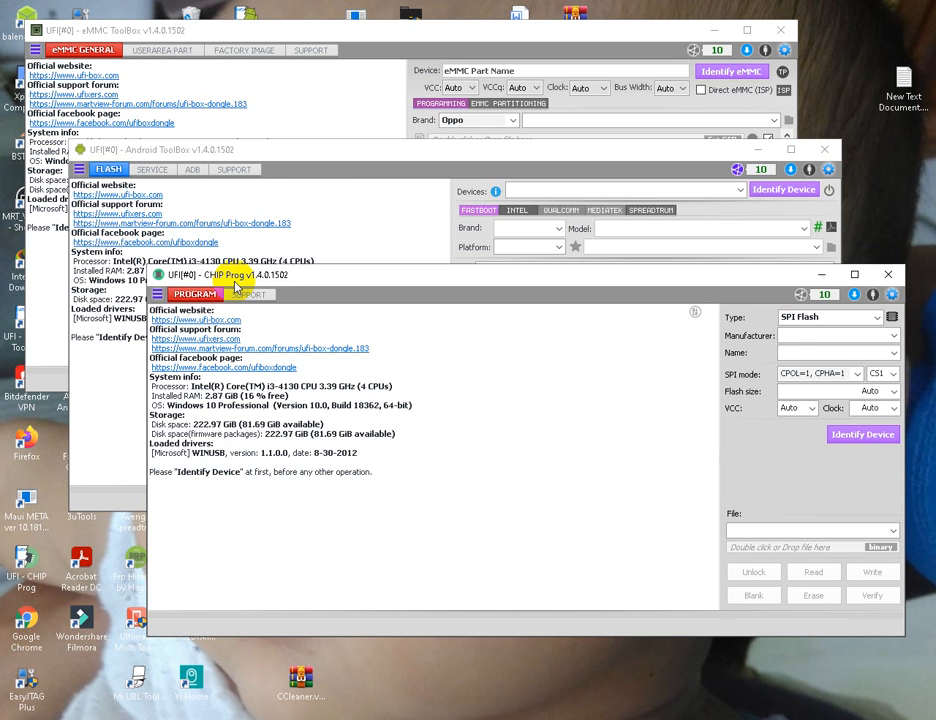
Look through the Userarea Part, Factory Image and Support sections of eMMC ToolBox and return to eMMC General
{"action": "left_click", "coordinate": [188, 31]}
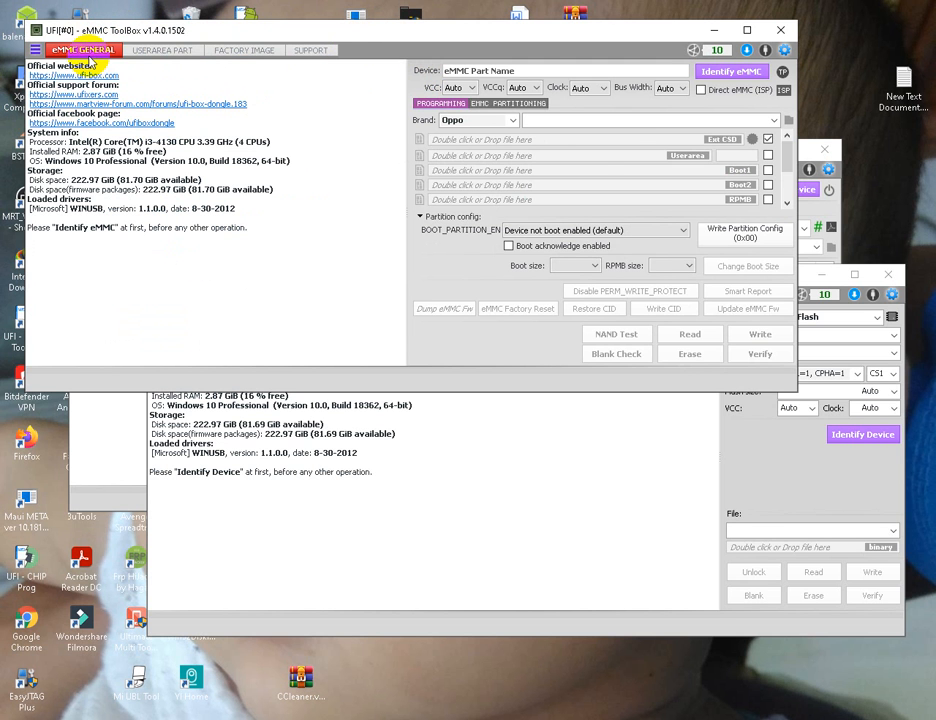
{"action": "left_click", "coordinate": [138, 49]}
{"action": "left_click", "coordinate": [243, 55]}
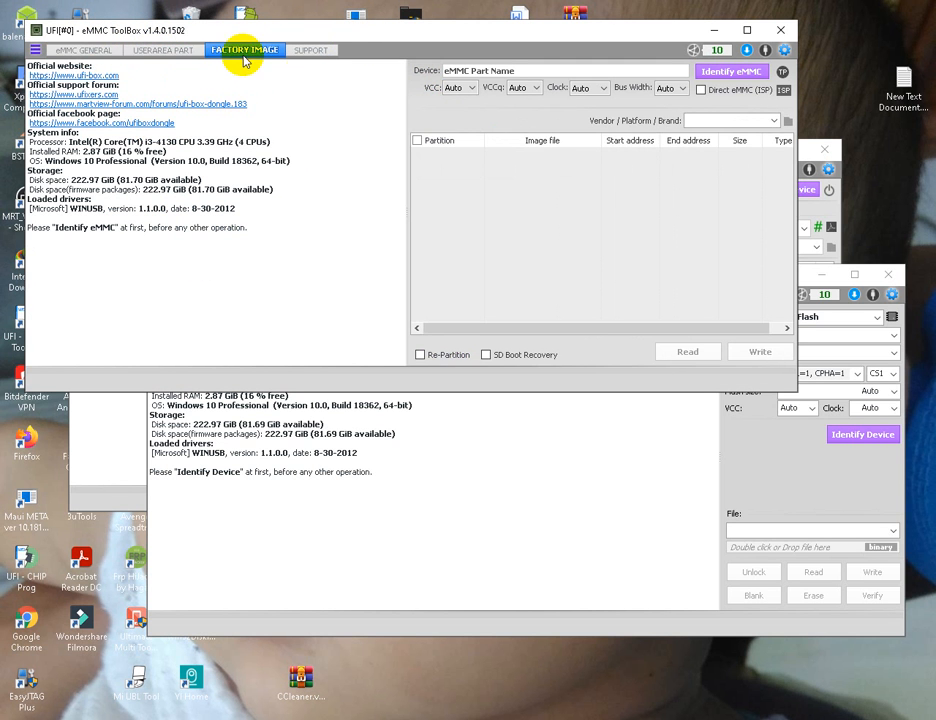
{"action": "left_click", "coordinate": [325, 51]}
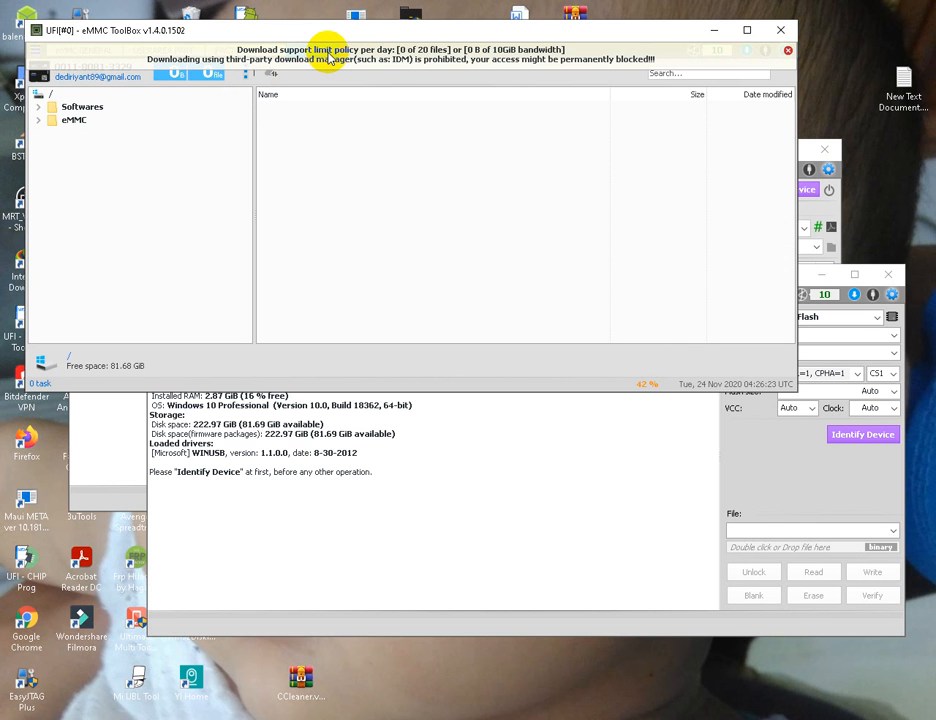
{"action": "left_click", "coordinate": [785, 50]}
{"action": "left_click", "coordinate": [84, 50]}
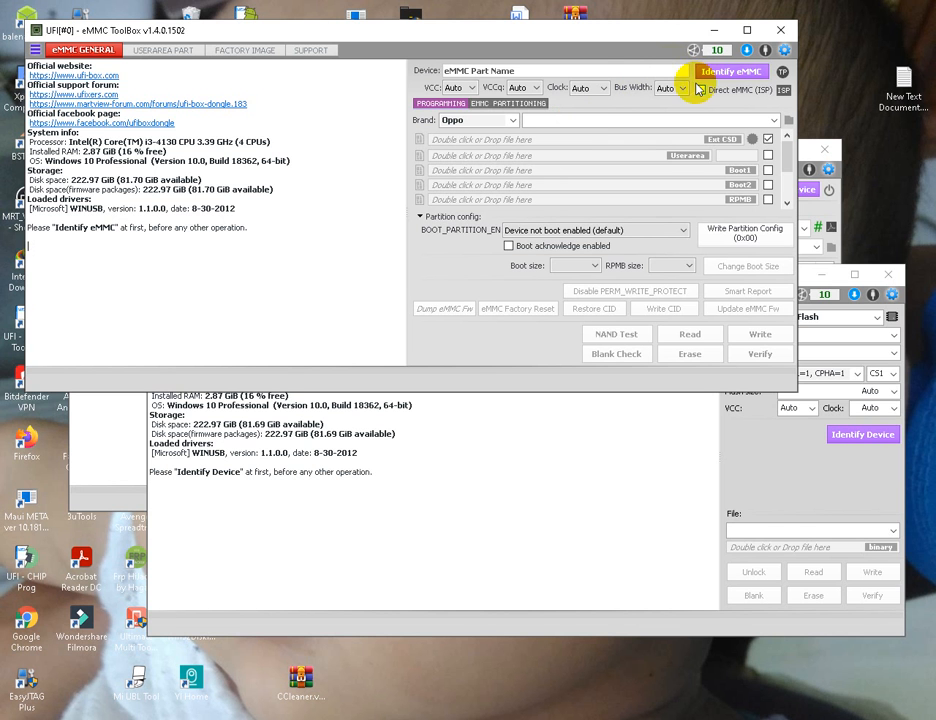
Identify the connected eMMC and examine its chip details, partition info and health report
{"action": "left_click", "coordinate": [730, 70]}
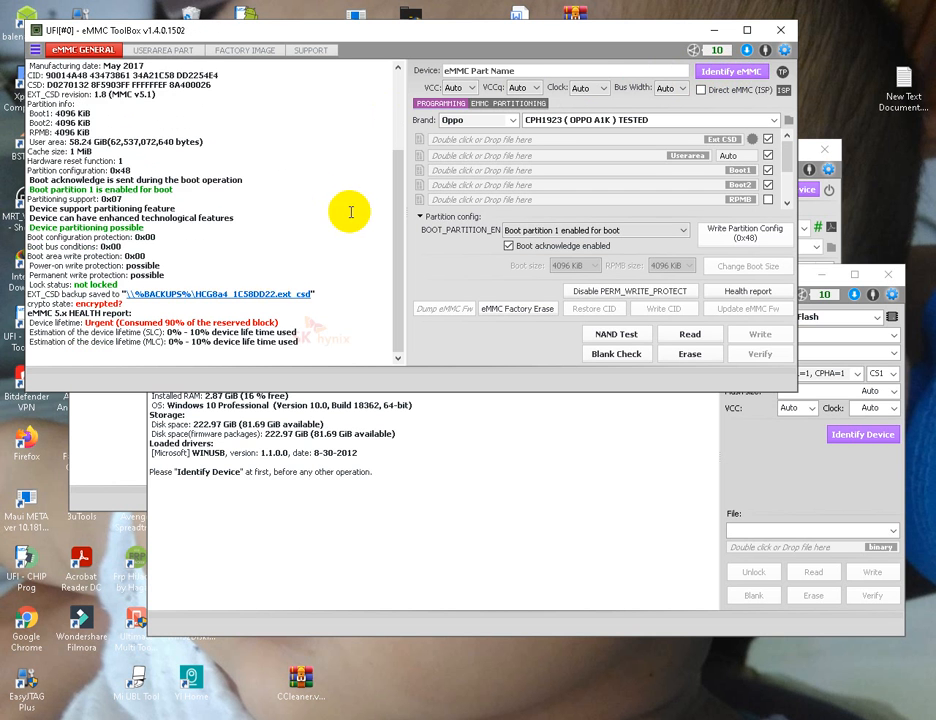
{"action": "scroll", "coordinate": [380, 200], "scroll_direction": "up", "scroll_amount": 5}
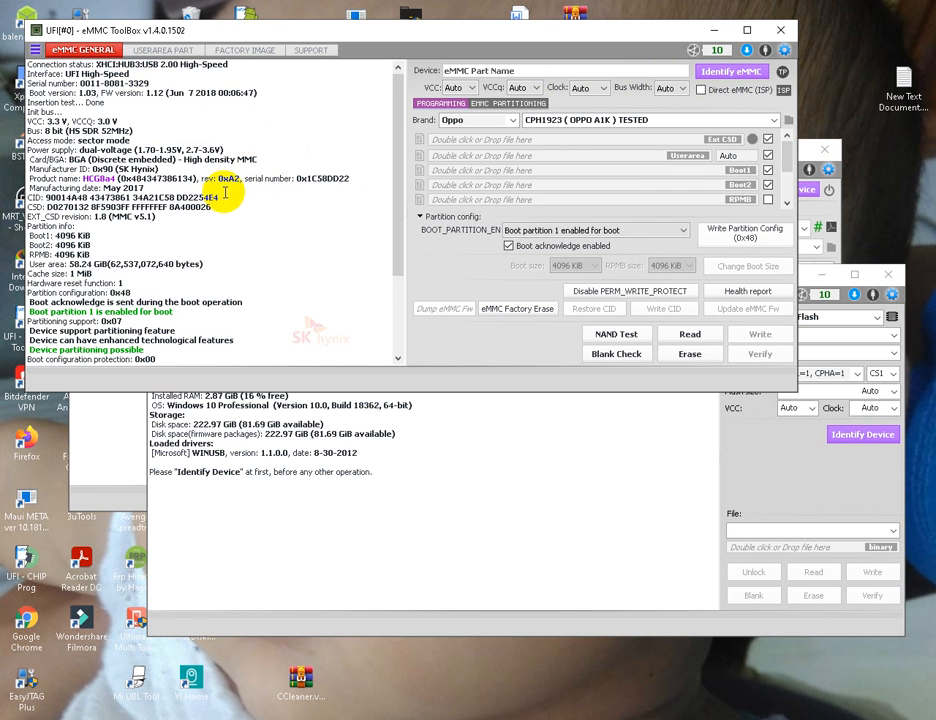
{"action": "scroll", "coordinate": [300, 188], "scroll_direction": "down", "scroll_amount": 4}
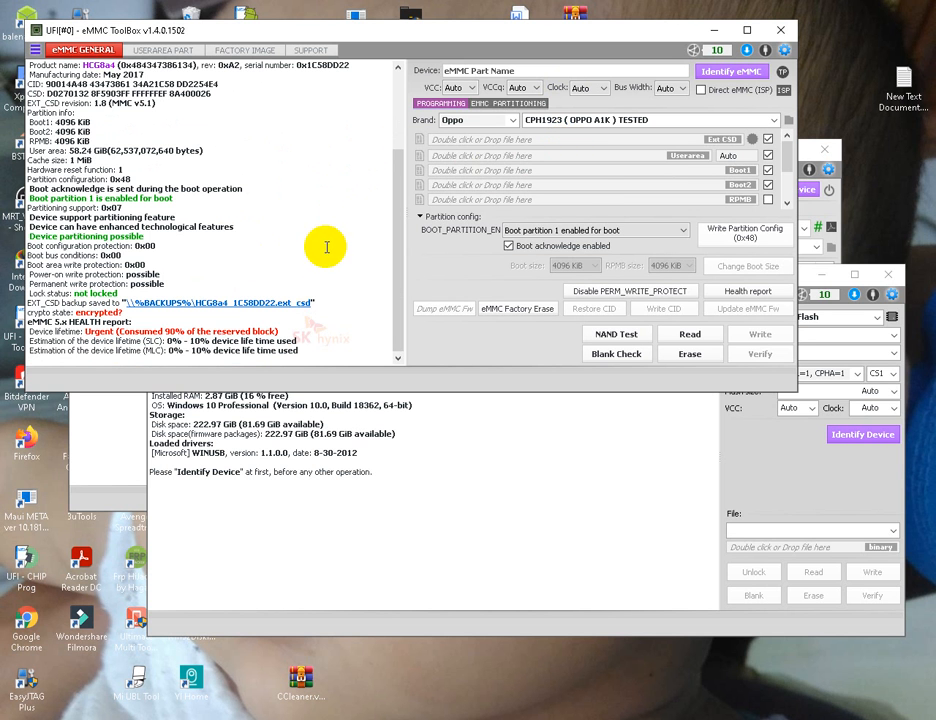
{"action": "scroll", "coordinate": [328, 246], "scroll_direction": "up", "scroll_amount": 3}
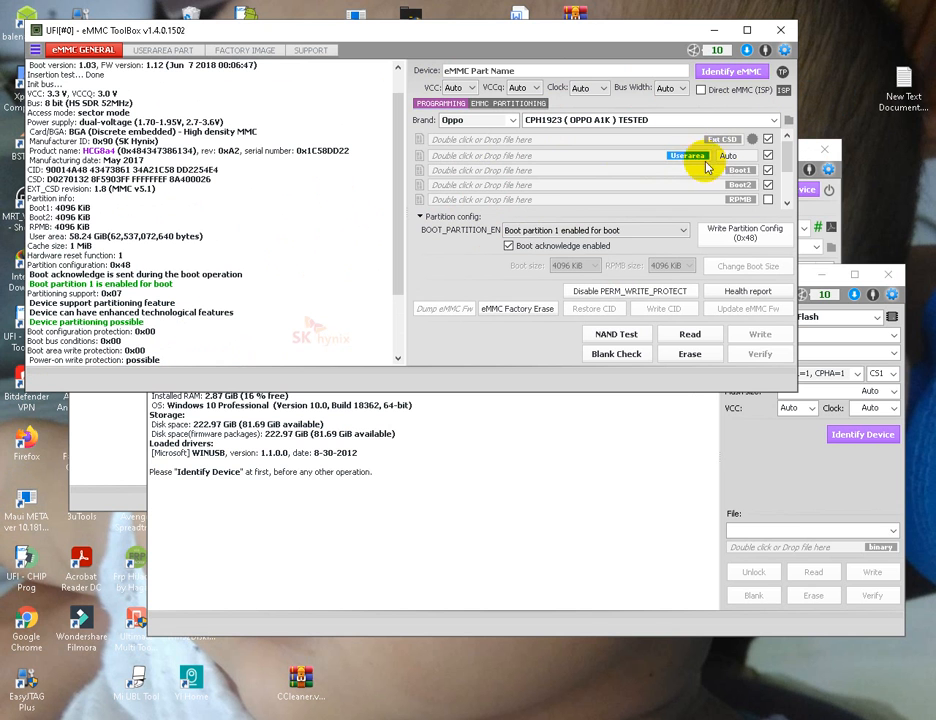
Look through the list of programming file slots, from Ext CSD and Userarea down to GP4
{"action": "scroll", "coordinate": [732, 190], "scroll_direction": "down", "scroll_amount": 2}
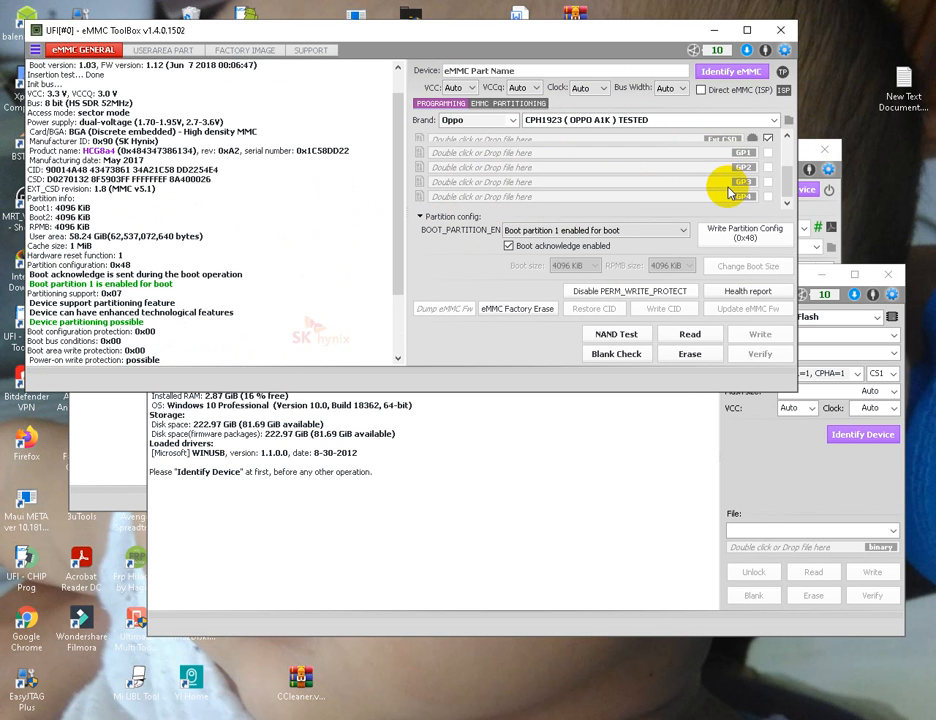
{"action": "scroll", "coordinate": [730, 186], "scroll_direction": "up", "scroll_amount": 3}
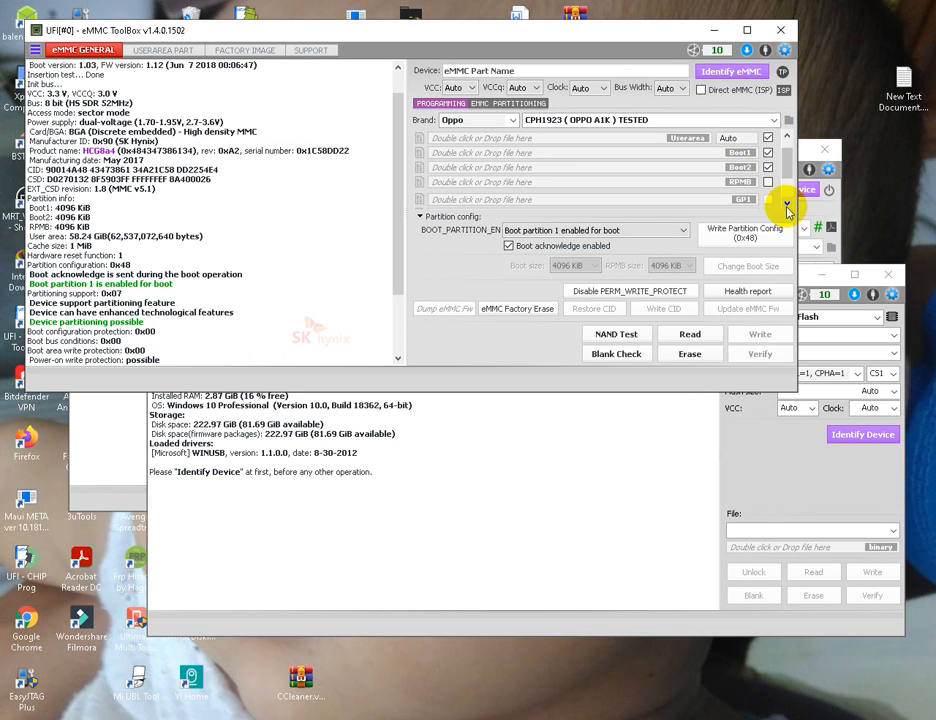
{"action": "left_click", "coordinate": [786, 206]}
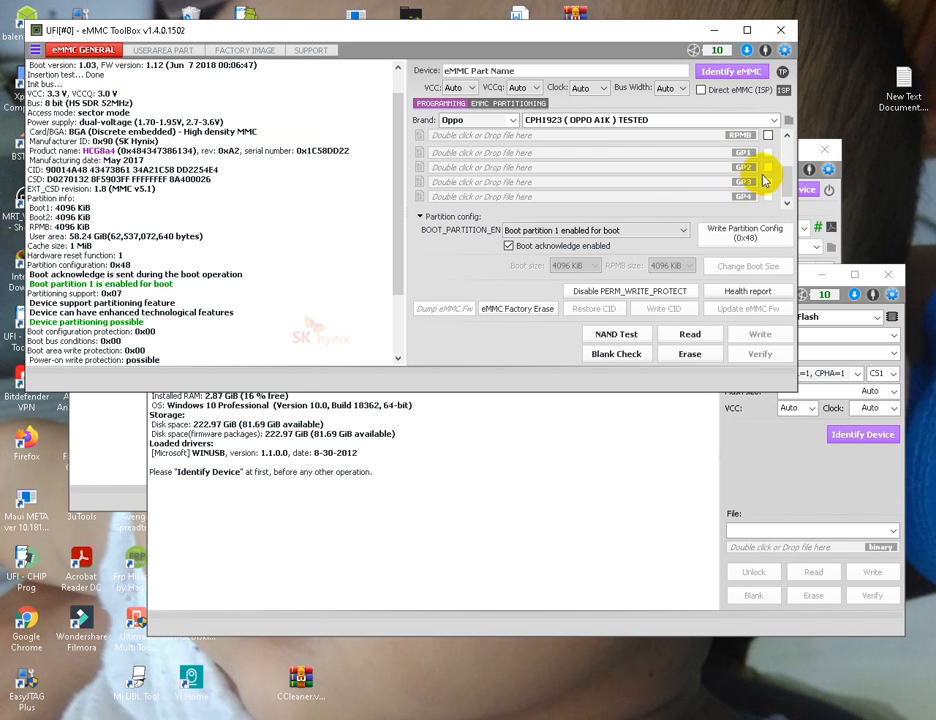
{"action": "scroll", "coordinate": [770, 155], "scroll_direction": "up", "scroll_amount": 2}
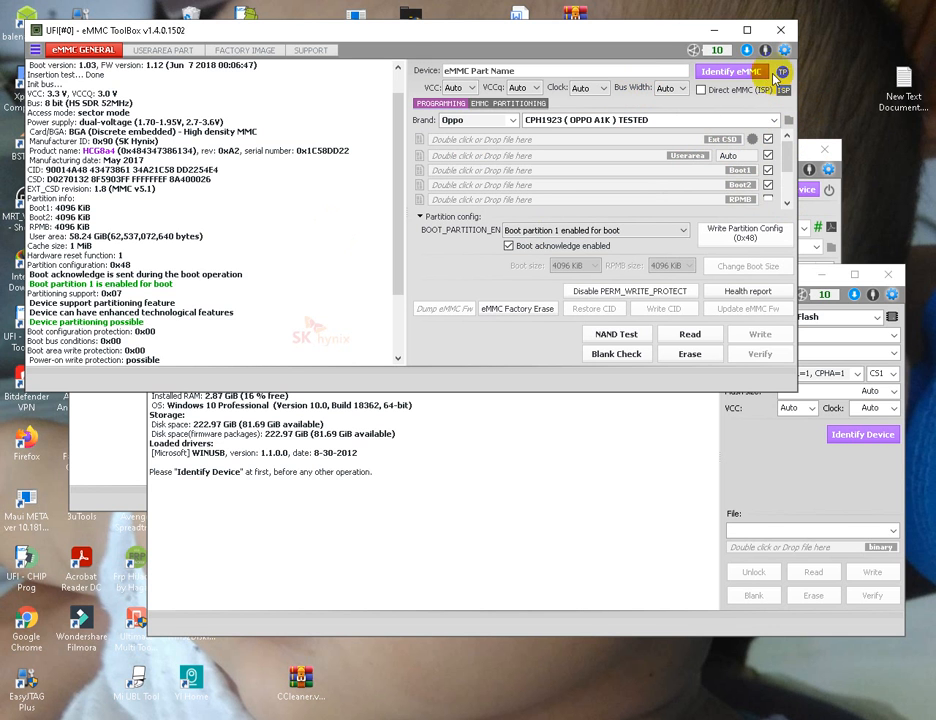
Identify the eMMC again and highlight the eMMC 5.x health report in the log
{"action": "left_click", "coordinate": [742, 74]}
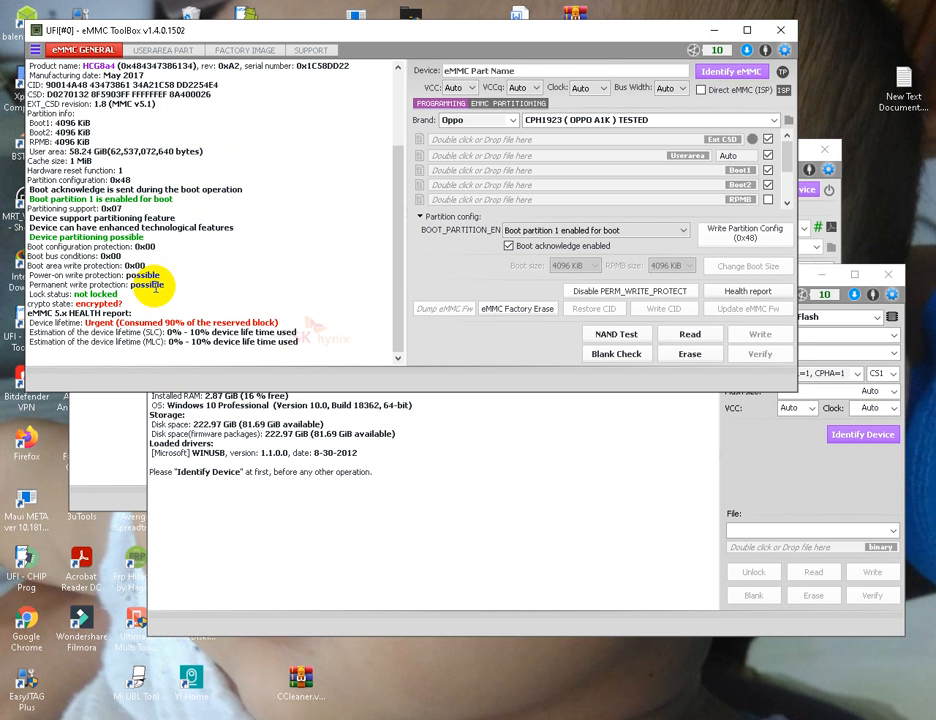
{"action": "left_click_drag", "start_coordinate": [323, 345], "coordinate": [229, 305]}
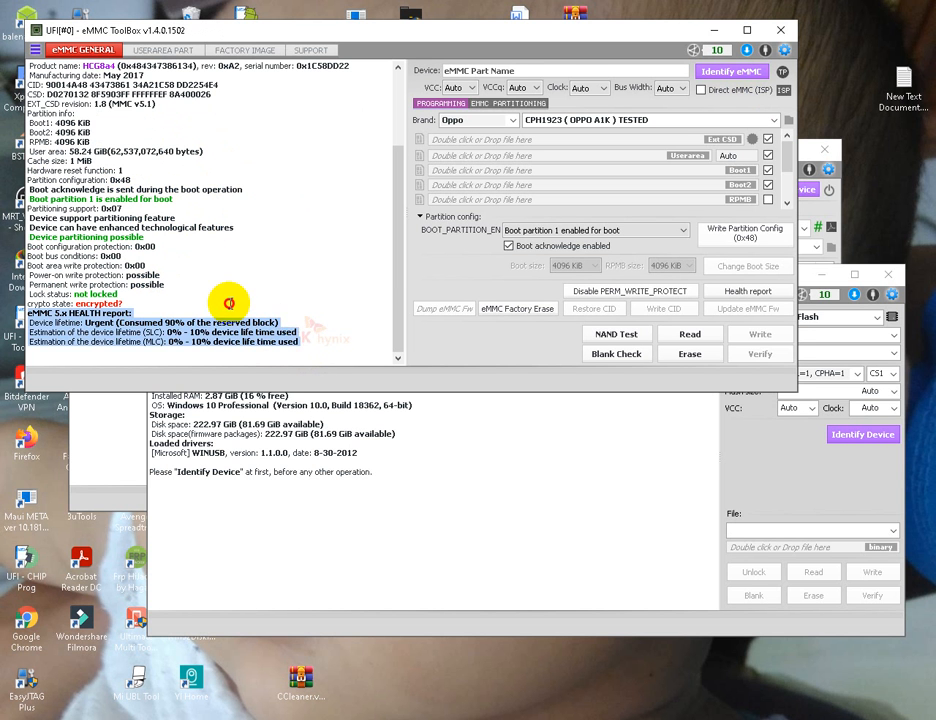
{"action": "left_click", "coordinate": [316, 315]}
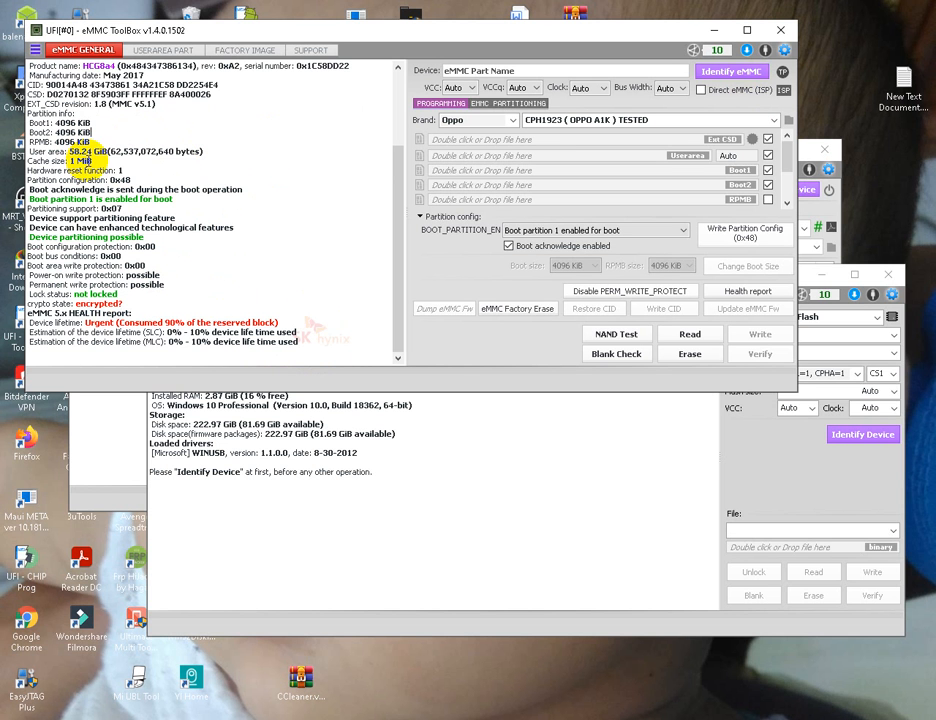
{"action": "scroll", "coordinate": [313, 253], "scroll_direction": "up", "scroll_amount": 4}
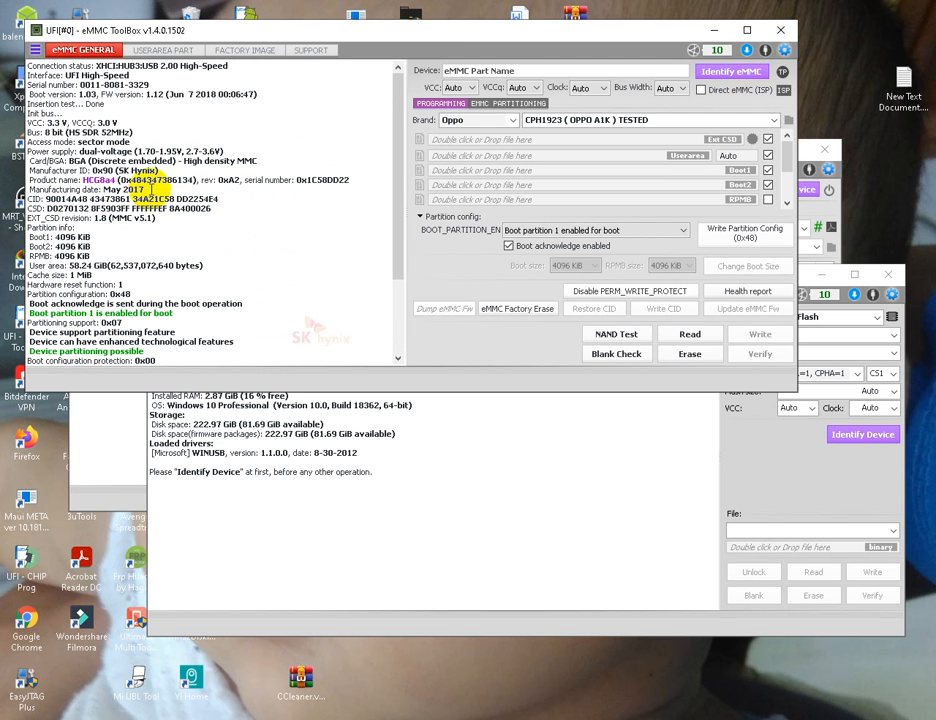
Examine the manufacturing date, EXT_CSD revision, boot partition sizes and VCC/VCCQ voltages in the identification log
{"action": "left_click_drag", "start_coordinate": [152, 186], "coordinate": [118, 182]}
{"action": "left_click", "coordinate": [219, 230]}
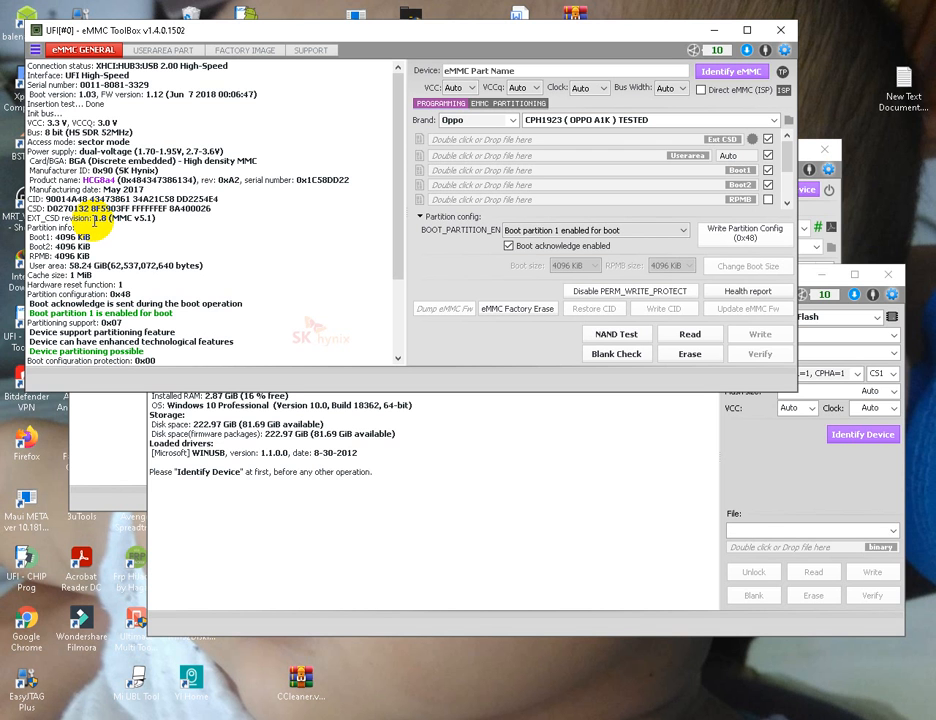
{"action": "left_click_drag", "start_coordinate": [100, 220], "coordinate": [165, 227]}
{"action": "left_click", "coordinate": [191, 239]}
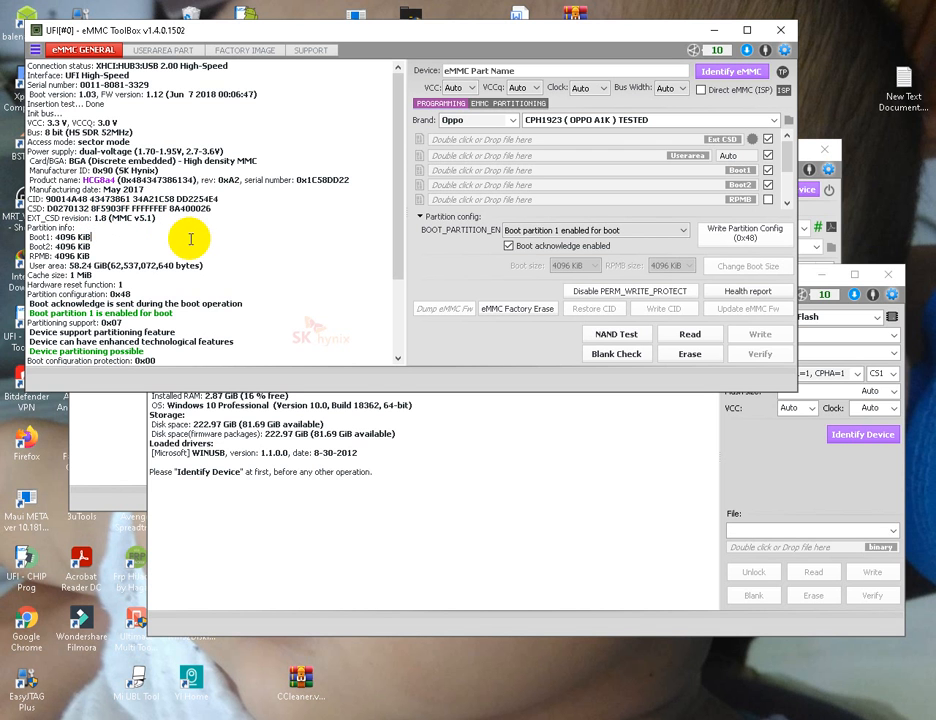
{"action": "left_click_drag", "start_coordinate": [113, 254], "coordinate": [80, 238]}
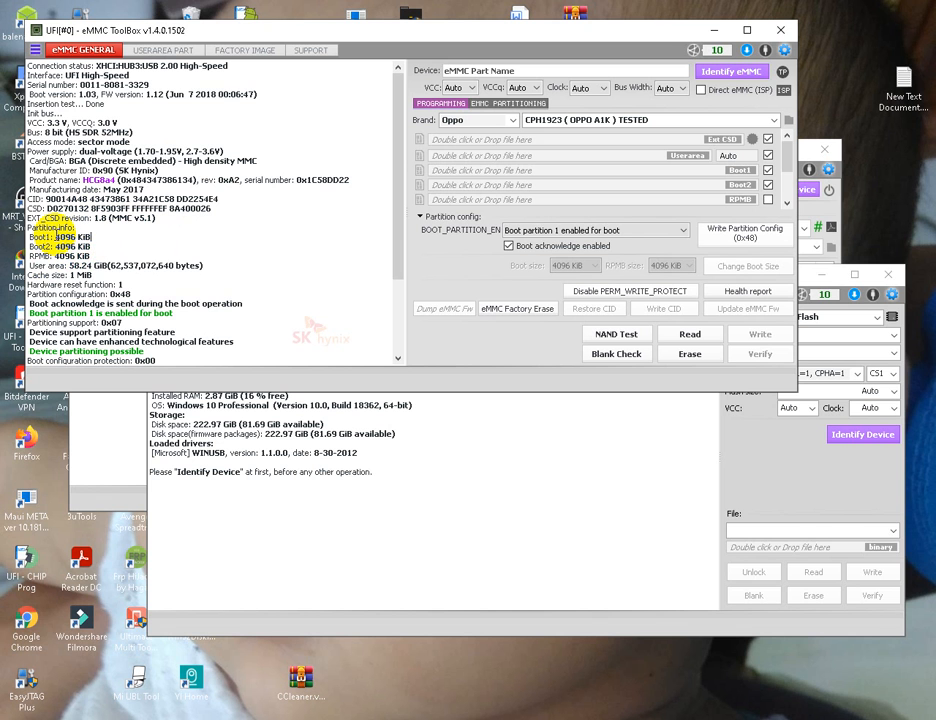
{"action": "left_click", "coordinate": [119, 246]}
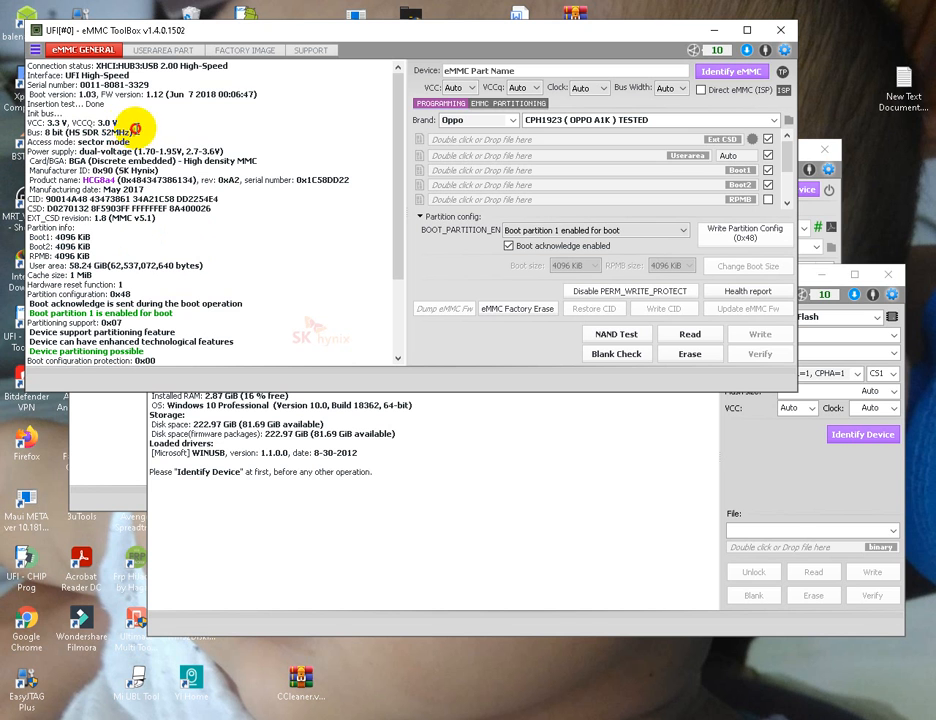
{"action": "left_click_drag", "start_coordinate": [134, 128], "coordinate": [108, 121]}
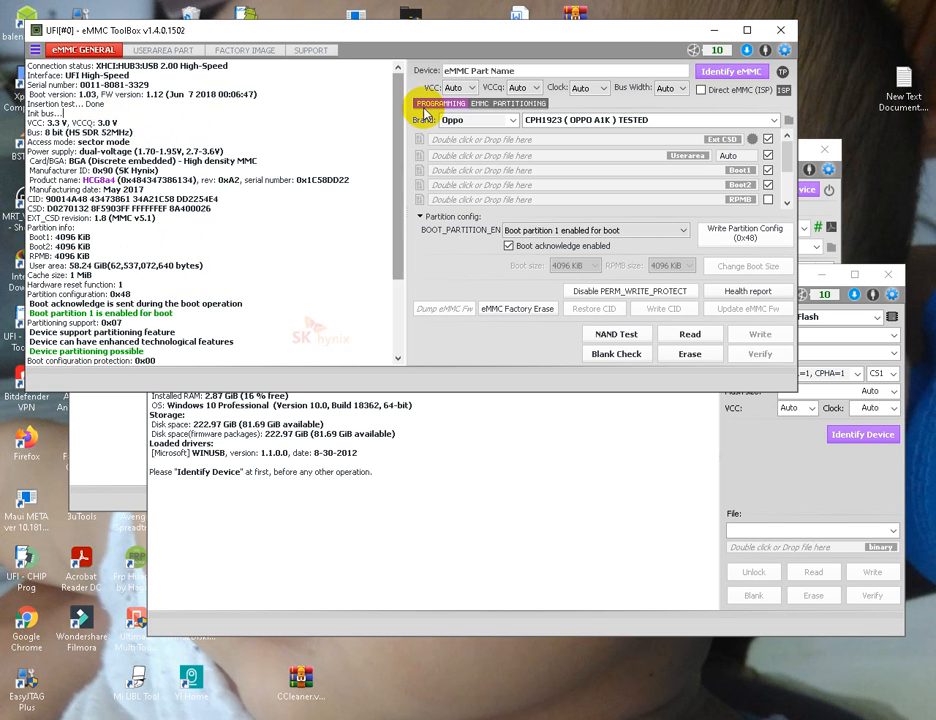
Repeat the eMMC identification and review the whole log from the chip details to the health report
{"action": "left_click", "coordinate": [724, 71]}
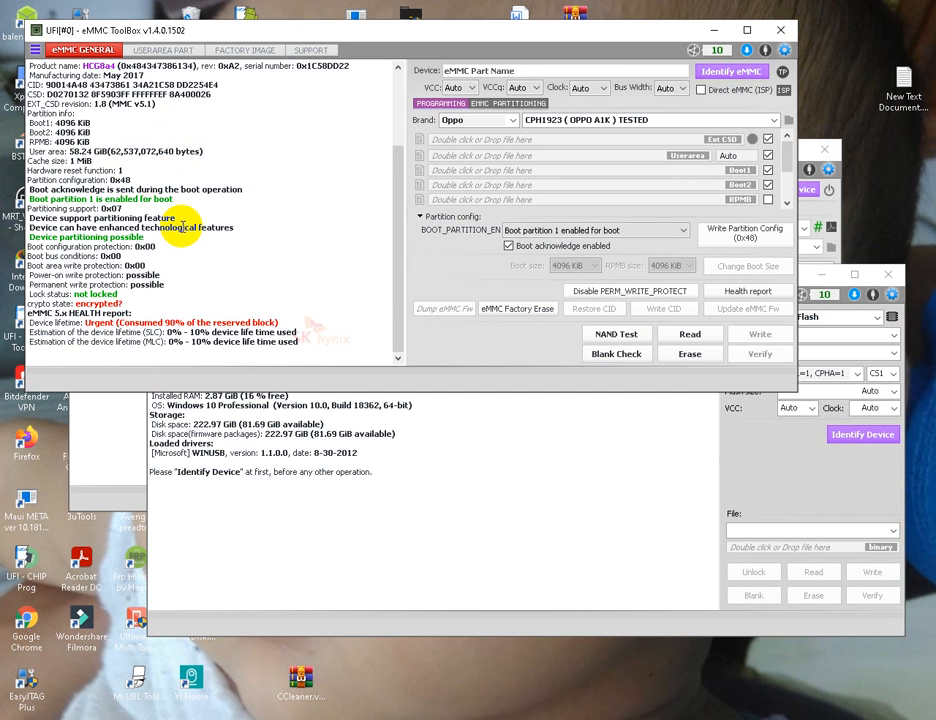
{"action": "scroll", "coordinate": [183, 227], "scroll_direction": "up", "scroll_amount": 3}
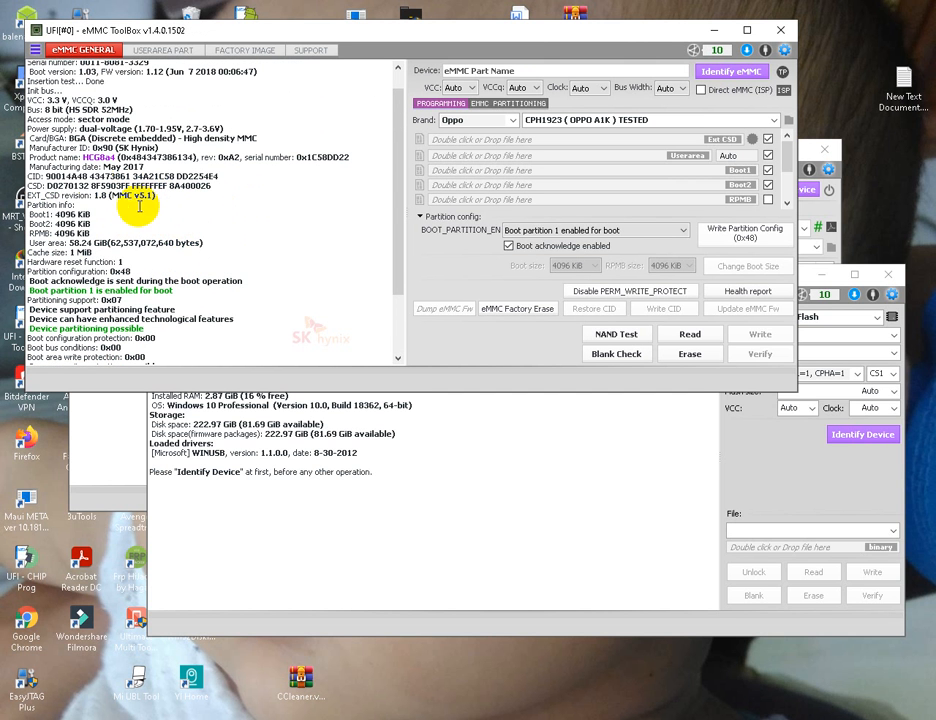
{"action": "scroll", "coordinate": [192, 198], "scroll_direction": "down", "scroll_amount": 3}
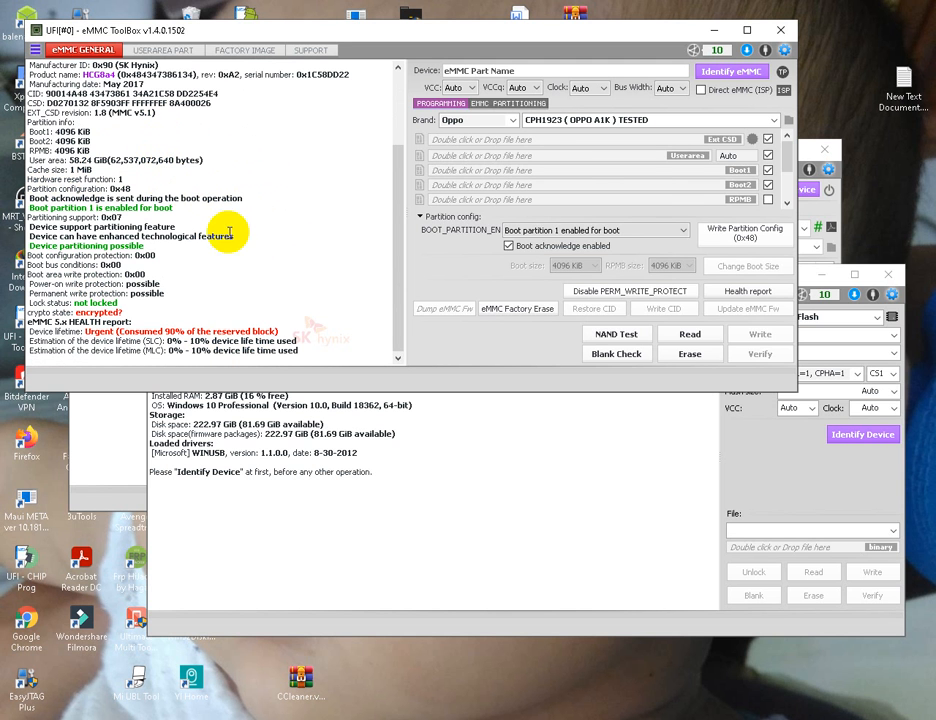
Look through the partition table in Userarea Part, and highlight the health report back in eMMC General
{"action": "left_click", "coordinate": [176, 52]}
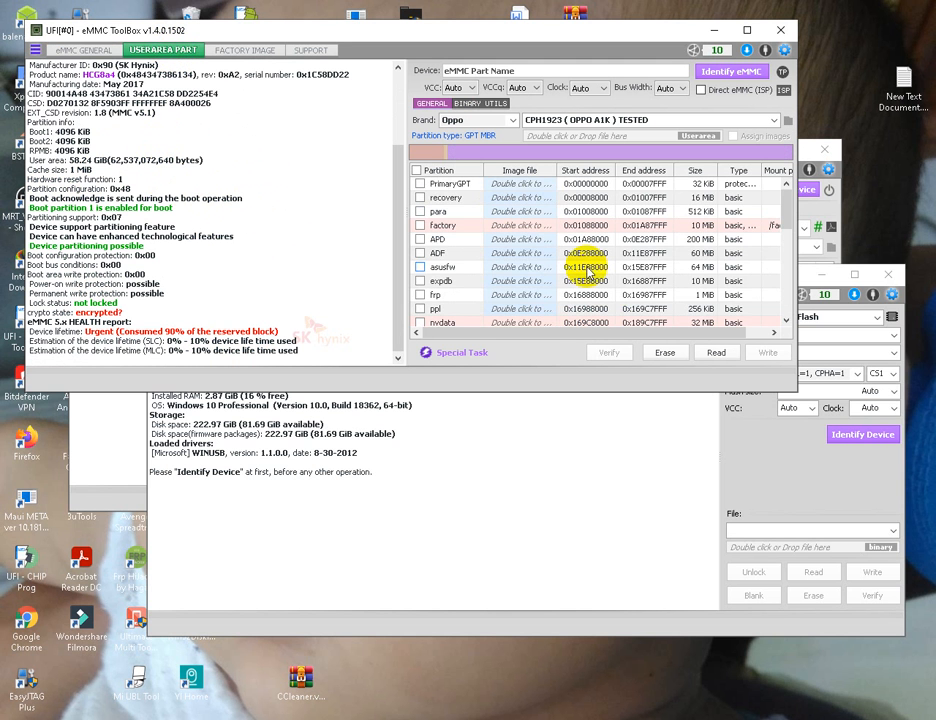
{"action": "scroll", "coordinate": [540, 262], "scroll_direction": "down", "scroll_amount": 7}
{"action": "scroll", "coordinate": [533, 258], "scroll_direction": "up", "scroll_amount": 7}
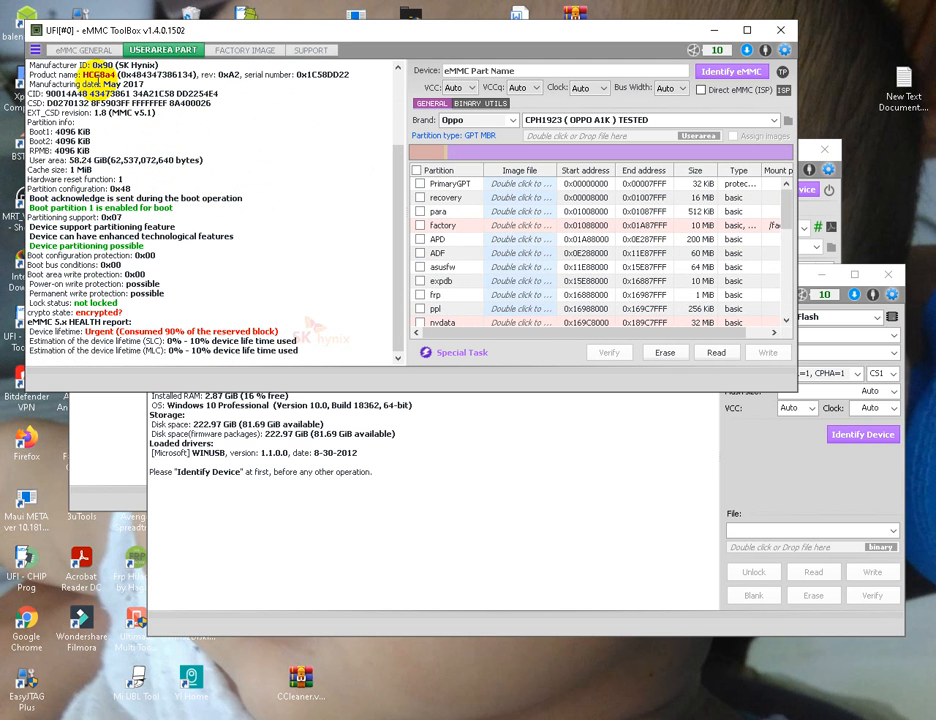
{"action": "left_click", "coordinate": [98, 51]}
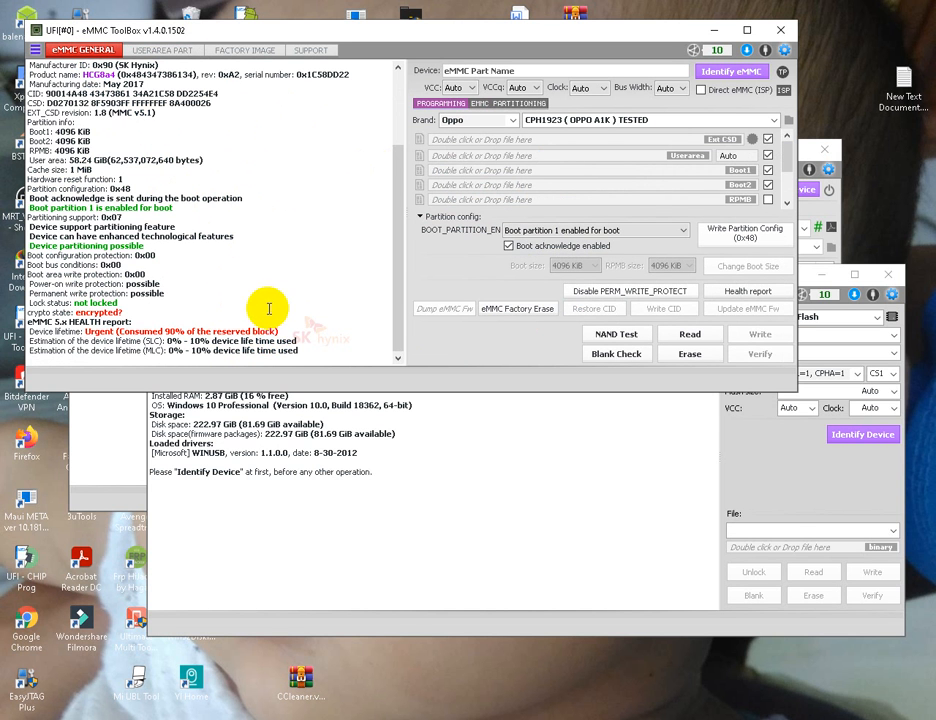
{"action": "left_click_drag", "start_coordinate": [308, 348], "coordinate": [228, 303]}
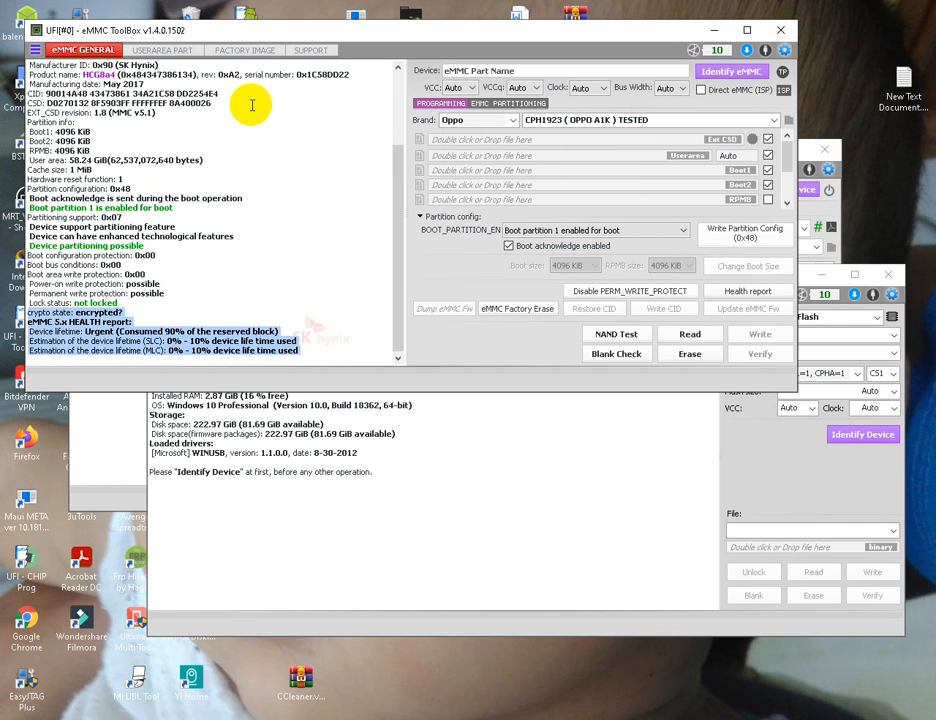
Look through the available VCC, VCCq, Clock and Bus Width options and highlight the manufacturing date in the log
{"action": "left_click", "coordinate": [477, 89]}
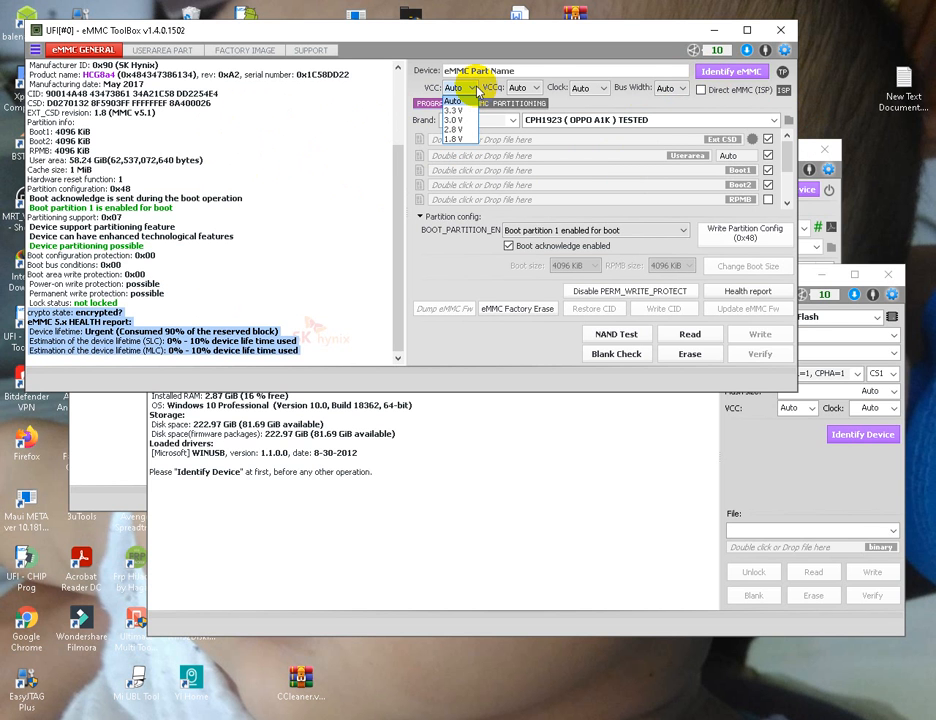
{"action": "left_click", "coordinate": [541, 88]}
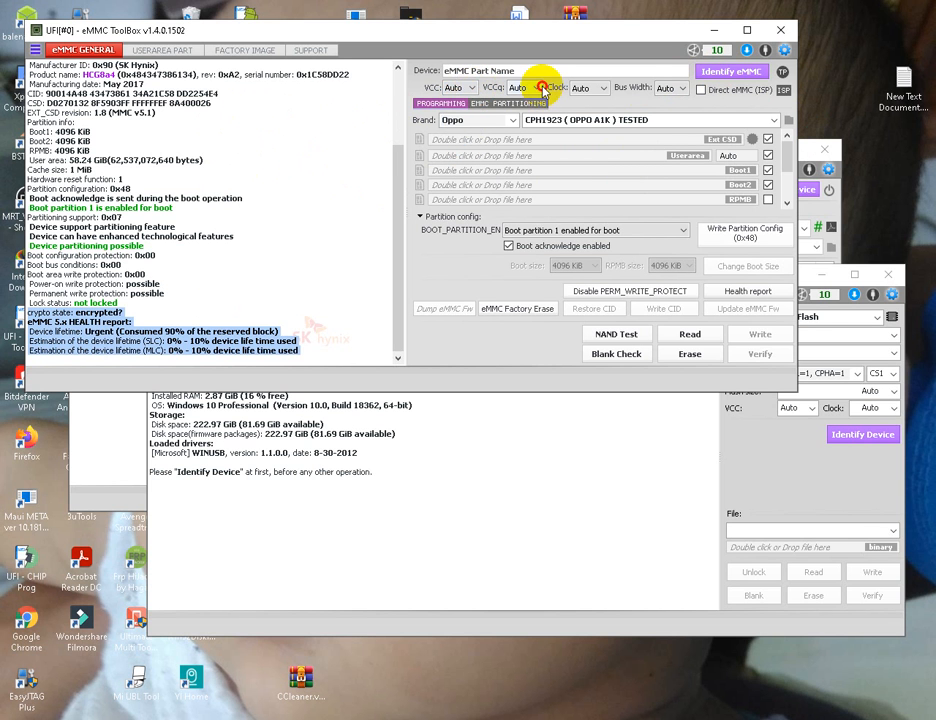
{"action": "left_click", "coordinate": [606, 91]}
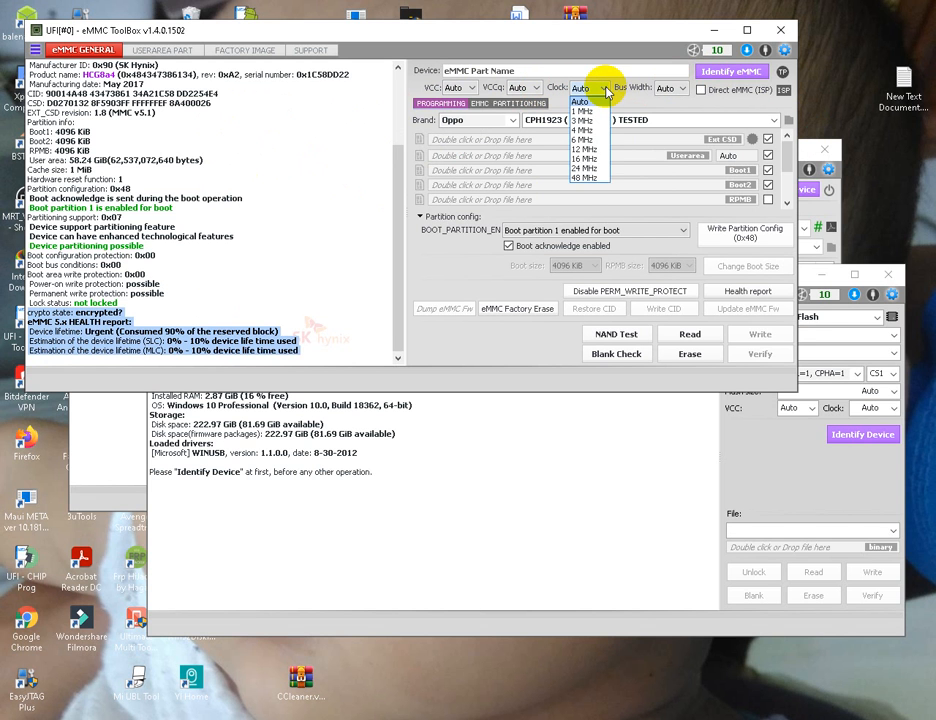
{"action": "left_click", "coordinate": [606, 91]}
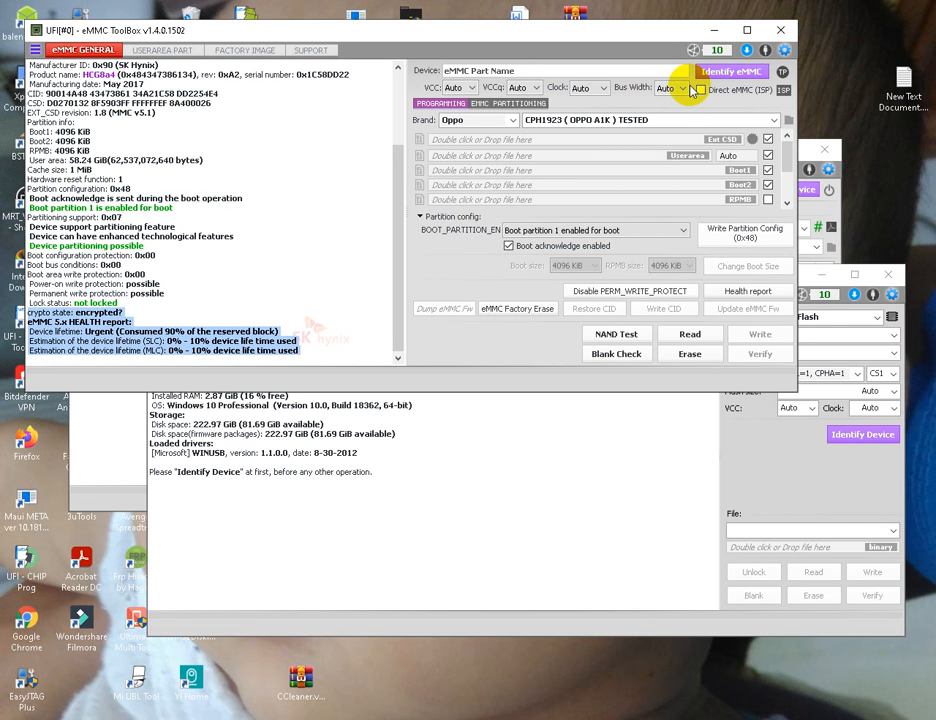
{"action": "left_click", "coordinate": [684, 89]}
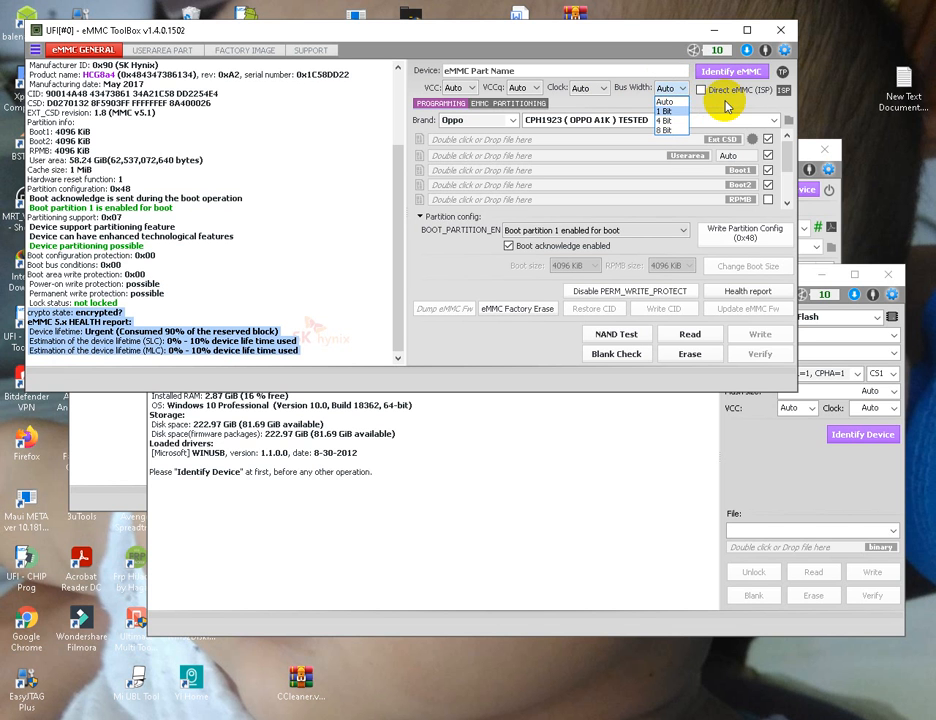
{"action": "left_click", "coordinate": [725, 104]}
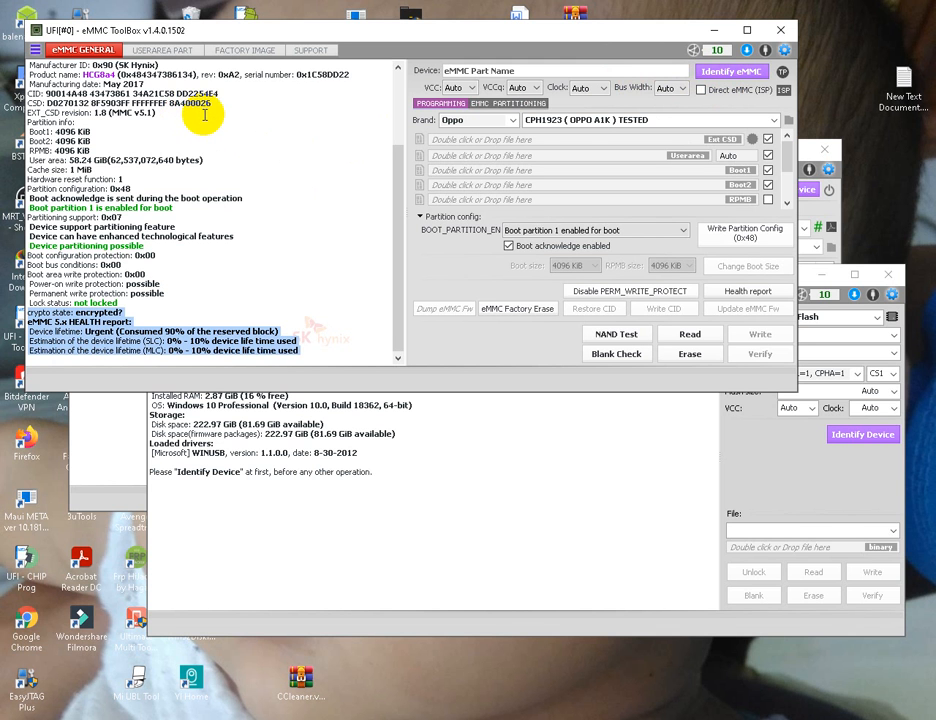
{"action": "left_click", "coordinate": [115, 76]}
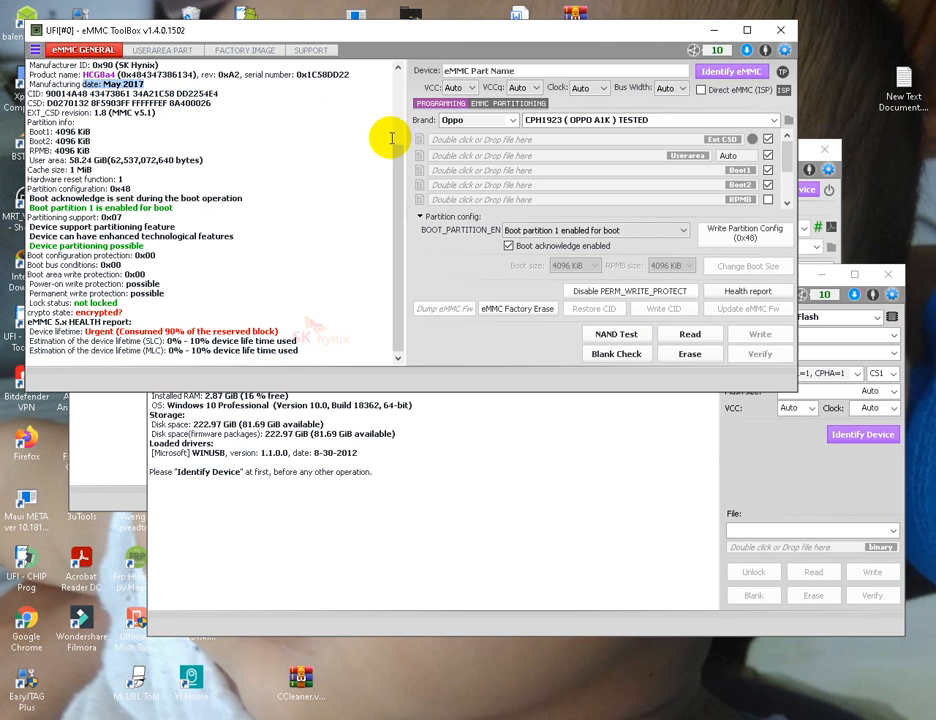
{"action": "left_click", "coordinate": [536, 90]}
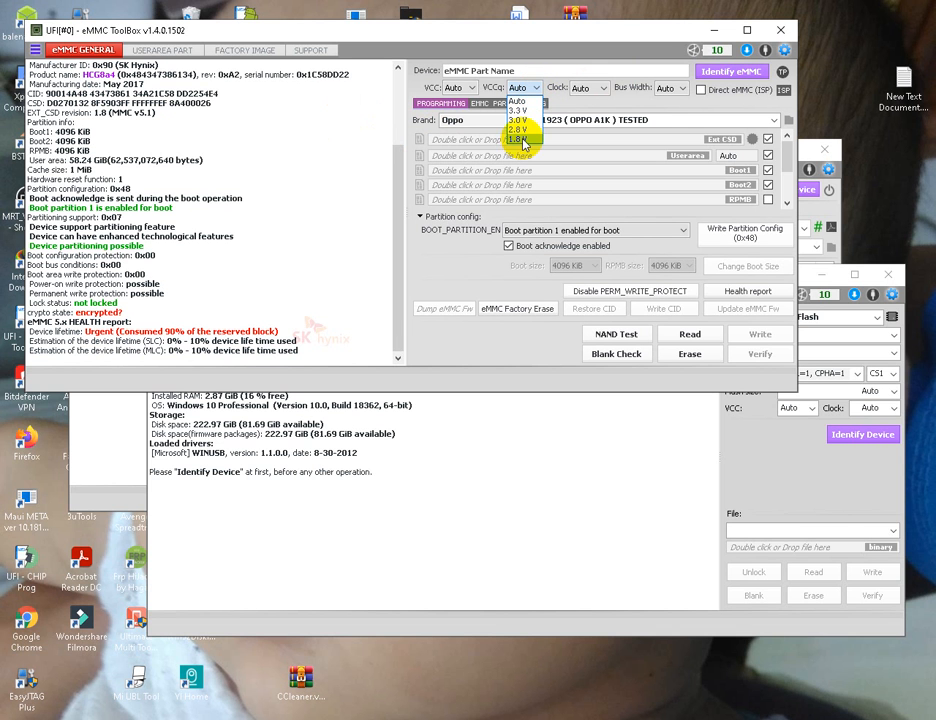
Try the 1 Bit bus width and set the bus width back to Auto
{"action": "left_click", "coordinate": [682, 92]}
{"action": "left_click", "coordinate": [680, 92]}
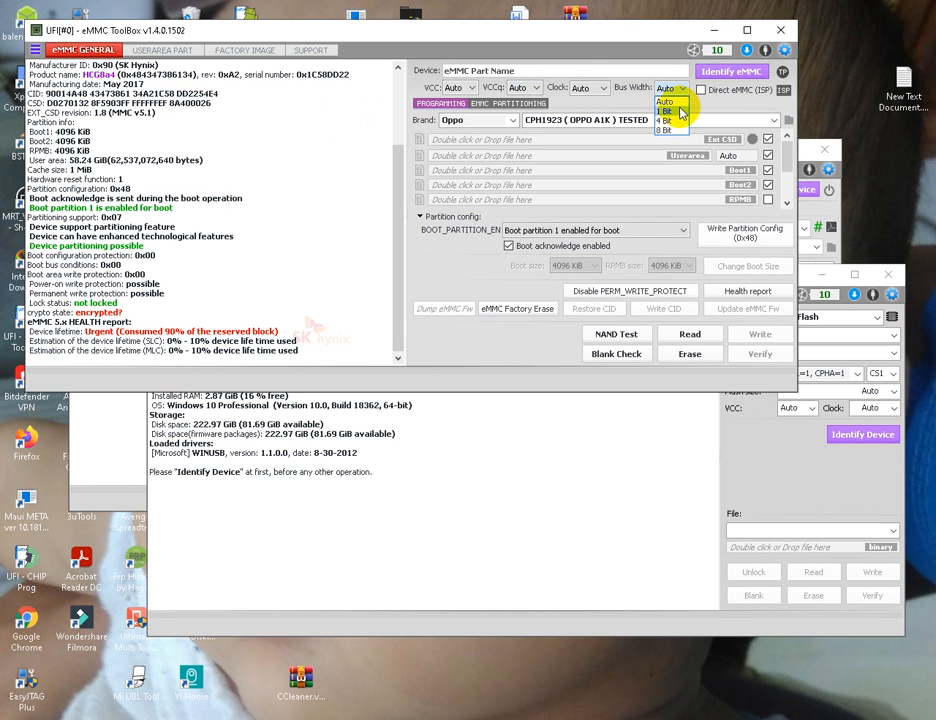
{"action": "left_click", "coordinate": [680, 111]}
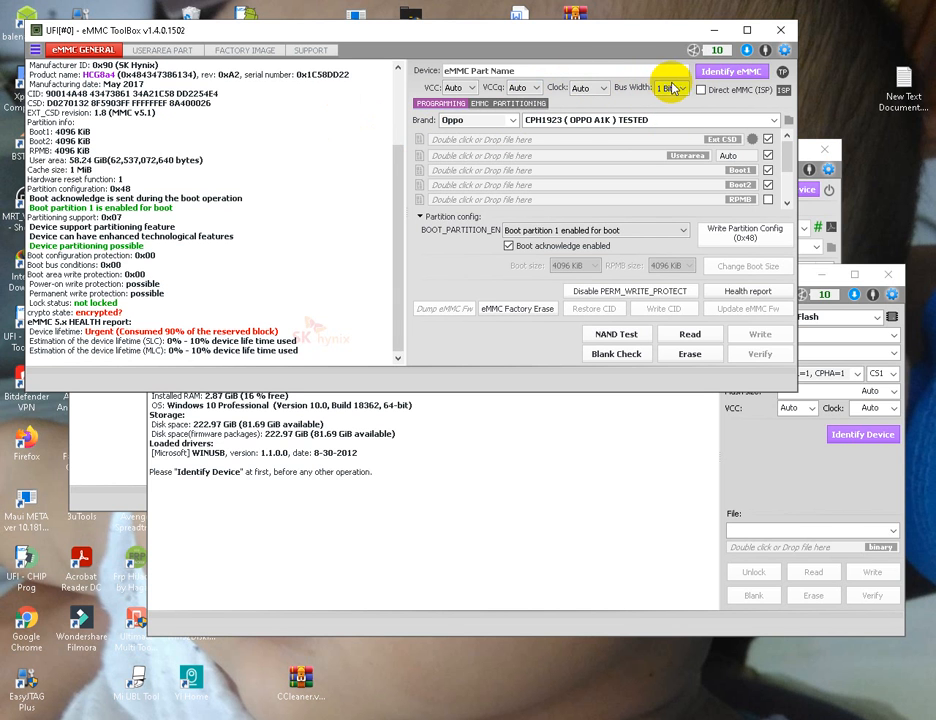
{"action": "left_click", "coordinate": [670, 89]}
{"action": "left_click", "coordinate": [667, 102]}
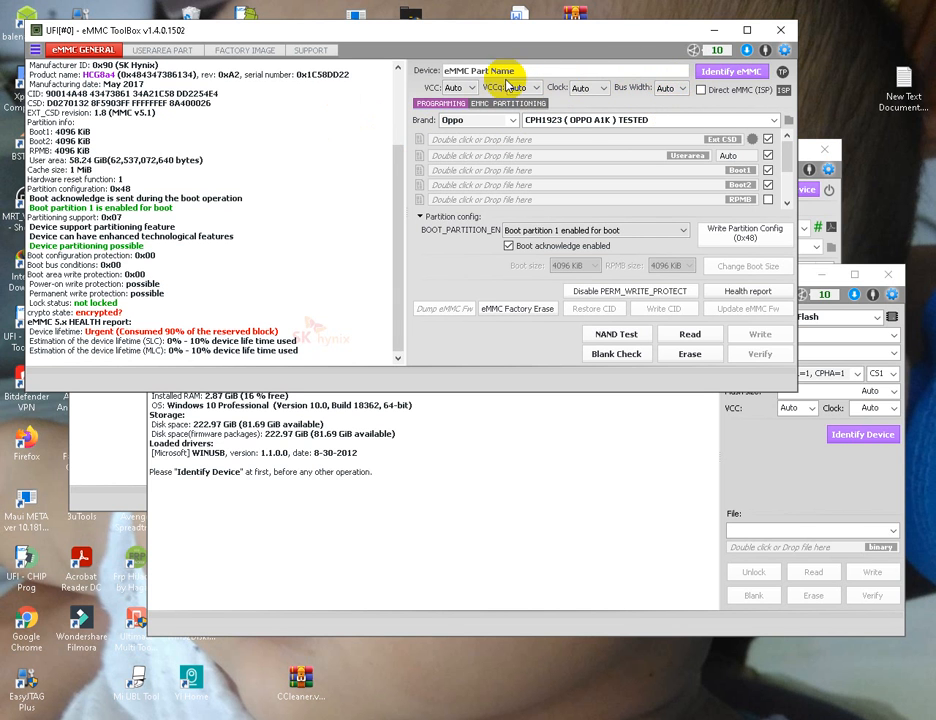
{"action": "left_click", "coordinate": [738, 75]}
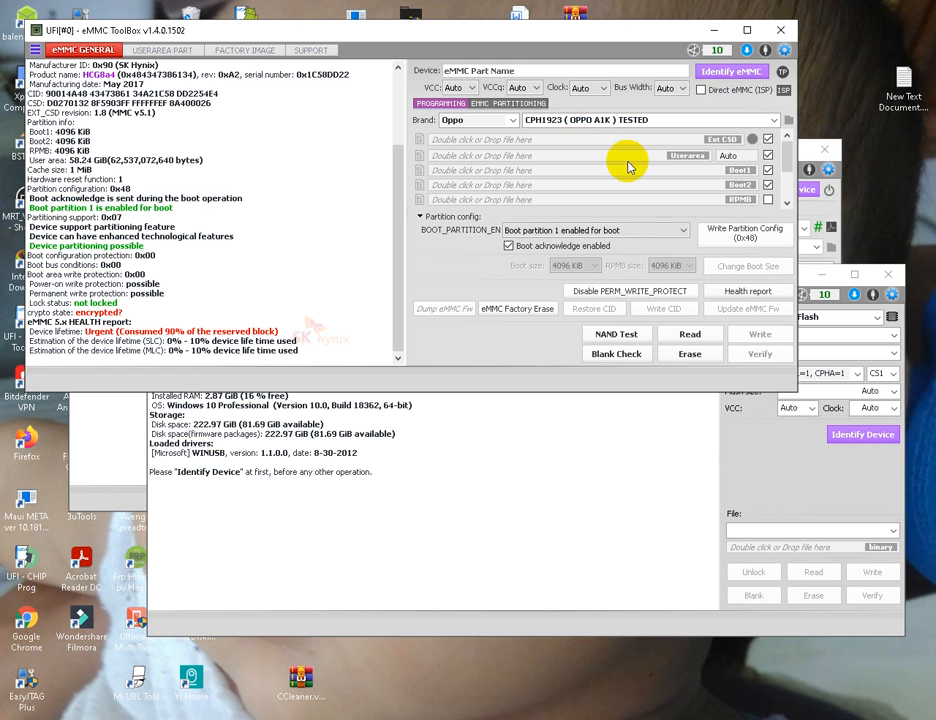
Try Device not boot enabled (default) for BOOT_PARTITION_EN and set it back to Boot partition 1 enabled for boot
{"action": "left_click", "coordinate": [685, 232]}
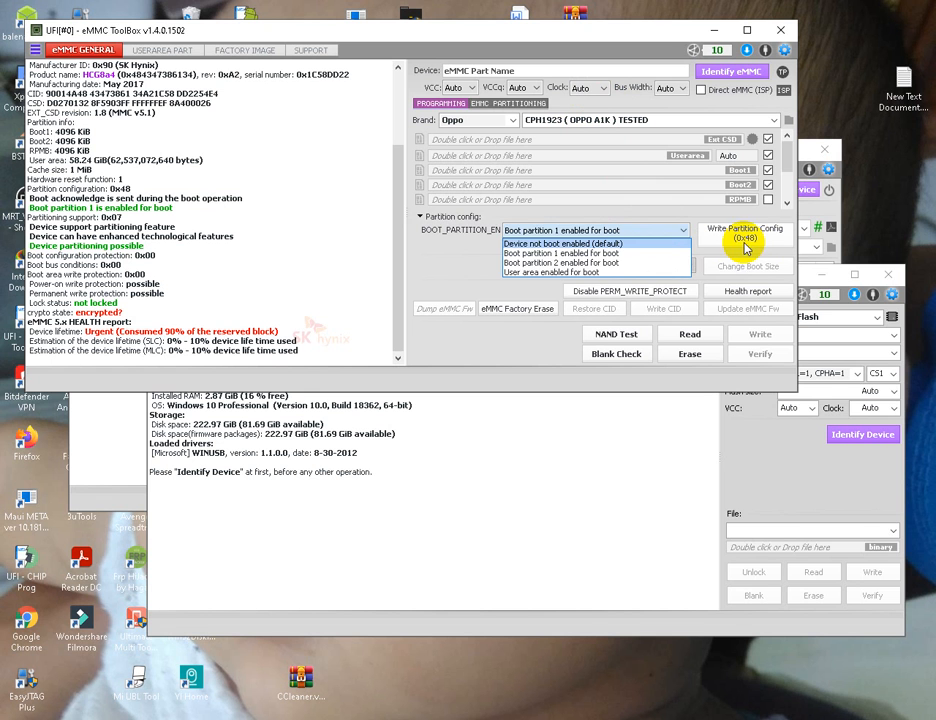
{"action": "left_click", "coordinate": [658, 234]}
{"action": "left_click", "coordinate": [664, 231]}
{"action": "left_click", "coordinate": [652, 244]}
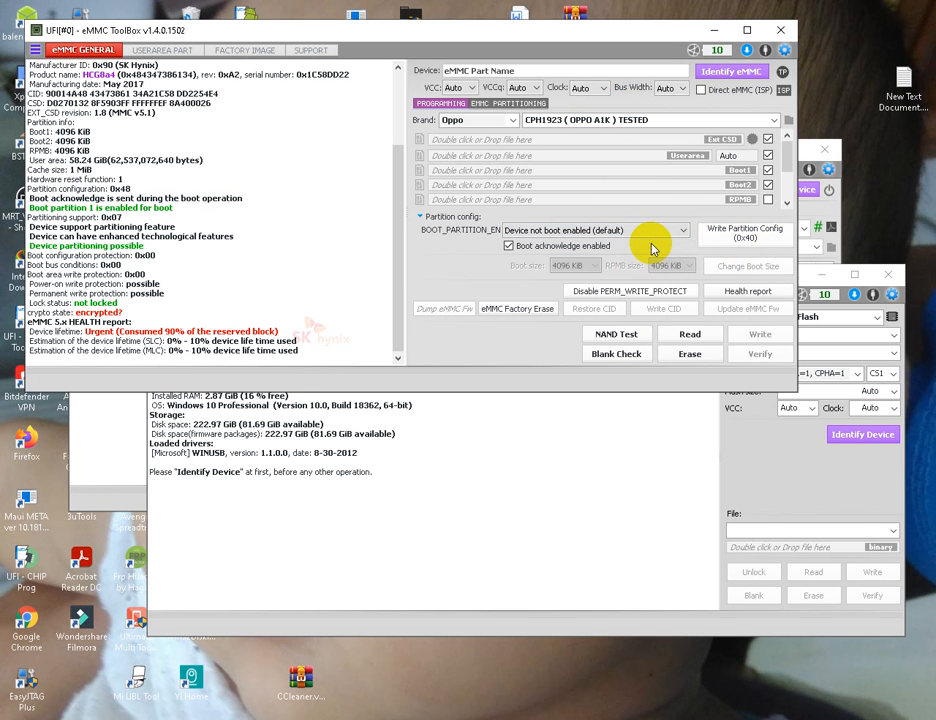
{"action": "left_click", "coordinate": [664, 232]}
{"action": "left_click", "coordinate": [650, 253]}
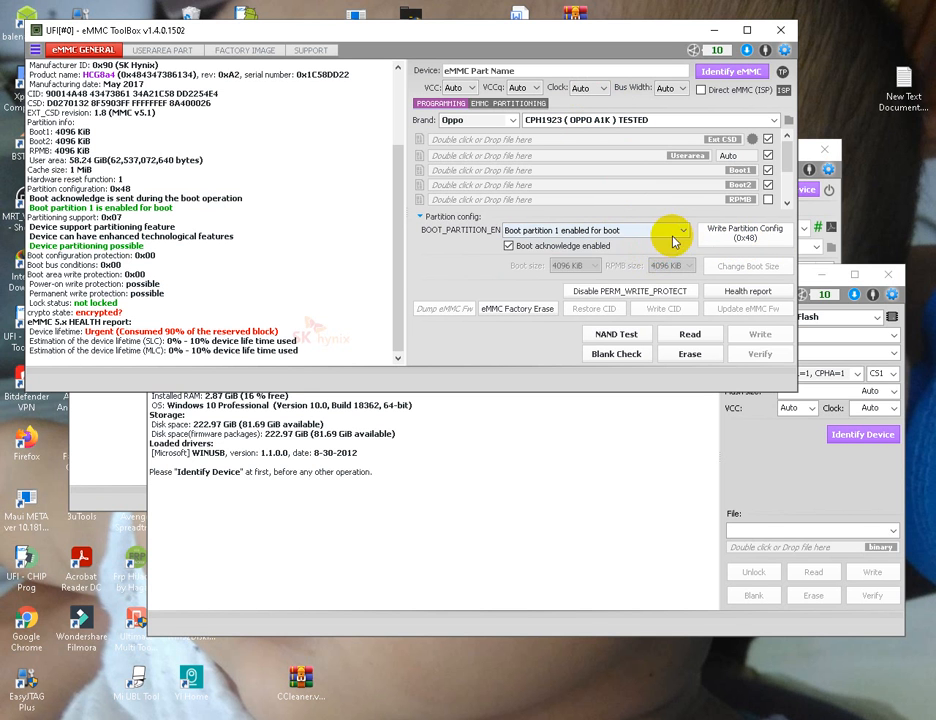
Try Boot partition 2 and User area enabled for boot in BOOT_PARTITION_EN, and view the generic Ext CSD presets
{"action": "left_click", "coordinate": [662, 232]}
{"action": "left_click", "coordinate": [645, 263]}
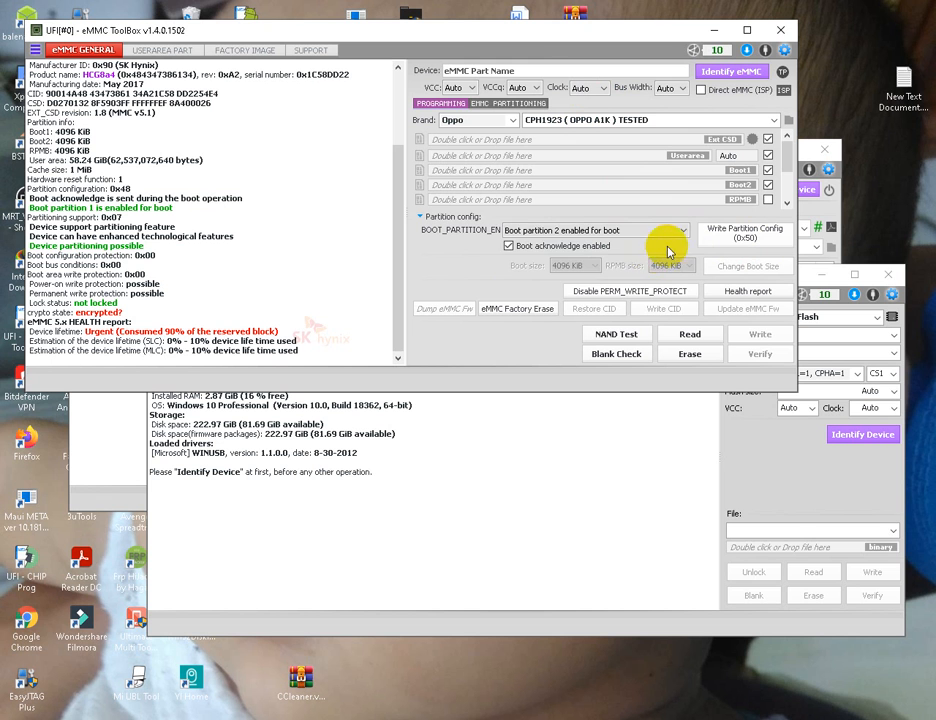
{"action": "left_click", "coordinate": [672, 232]}
{"action": "left_click", "coordinate": [633, 276]}
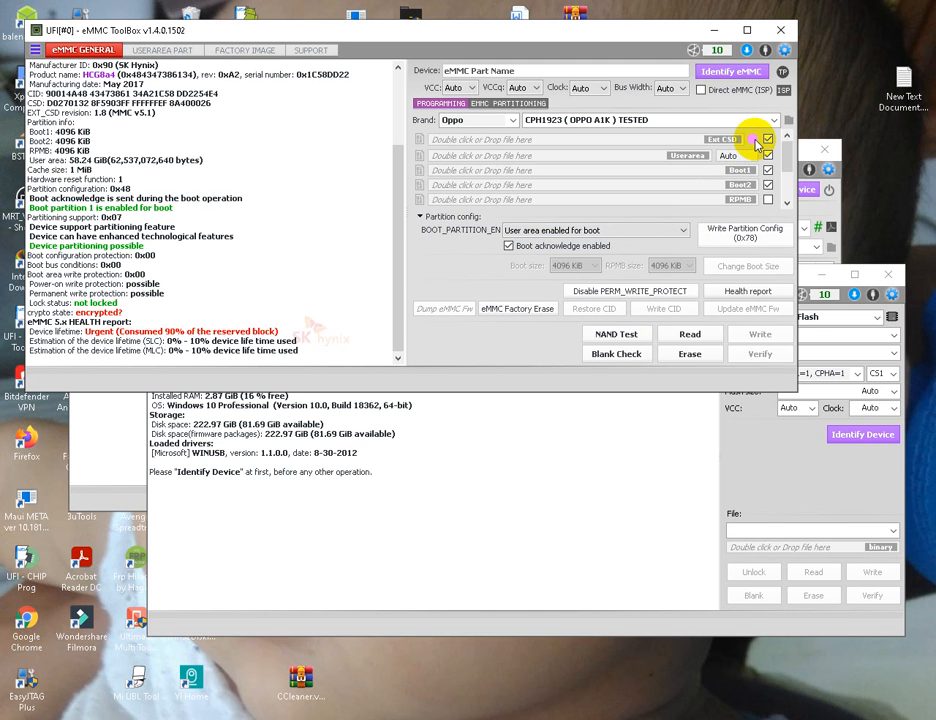
{"action": "left_click", "coordinate": [753, 140]}
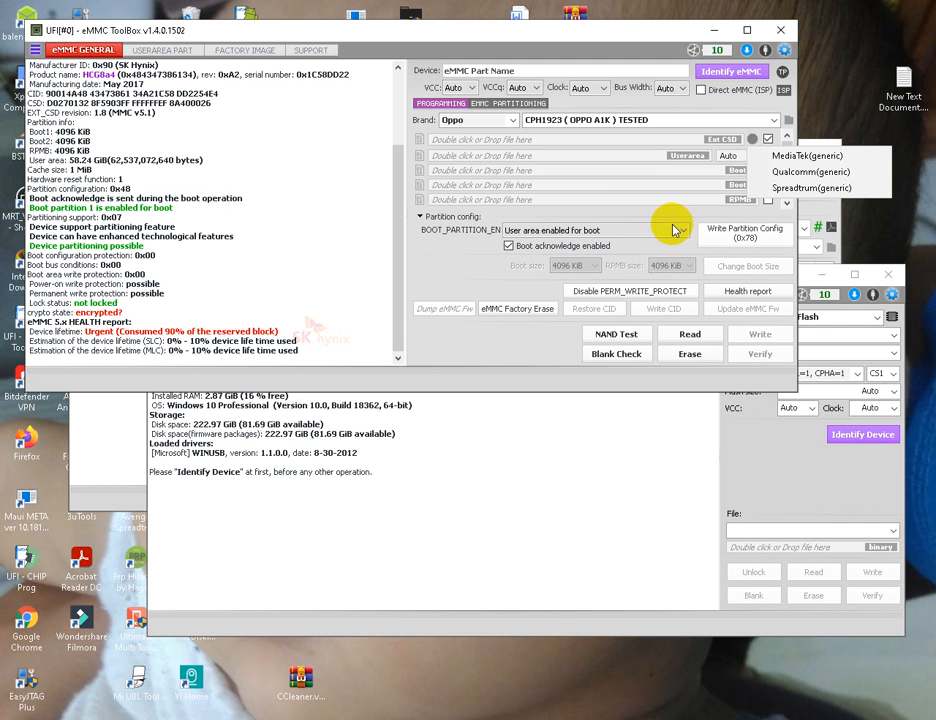
{"action": "left_click", "coordinate": [430, 277]}
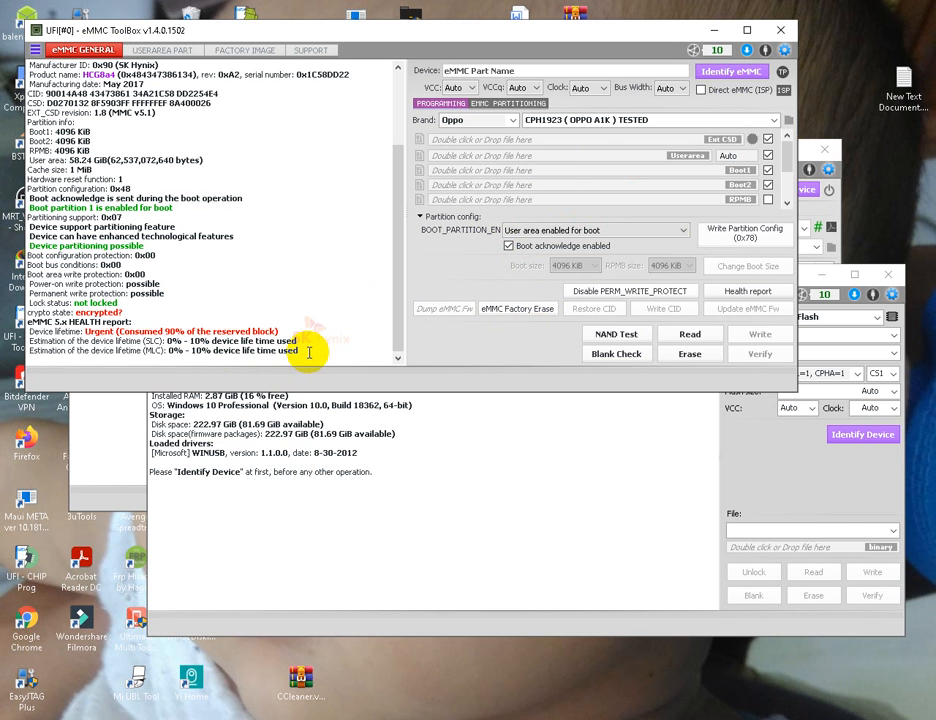
Run eMMC Factory Erase, confirm erasing all device content, and highlight the erase and reset lines in the log
{"action": "left_click_drag", "start_coordinate": [309, 351], "coordinate": [238, 303]}
{"action": "left_click", "coordinate": [314, 303]}
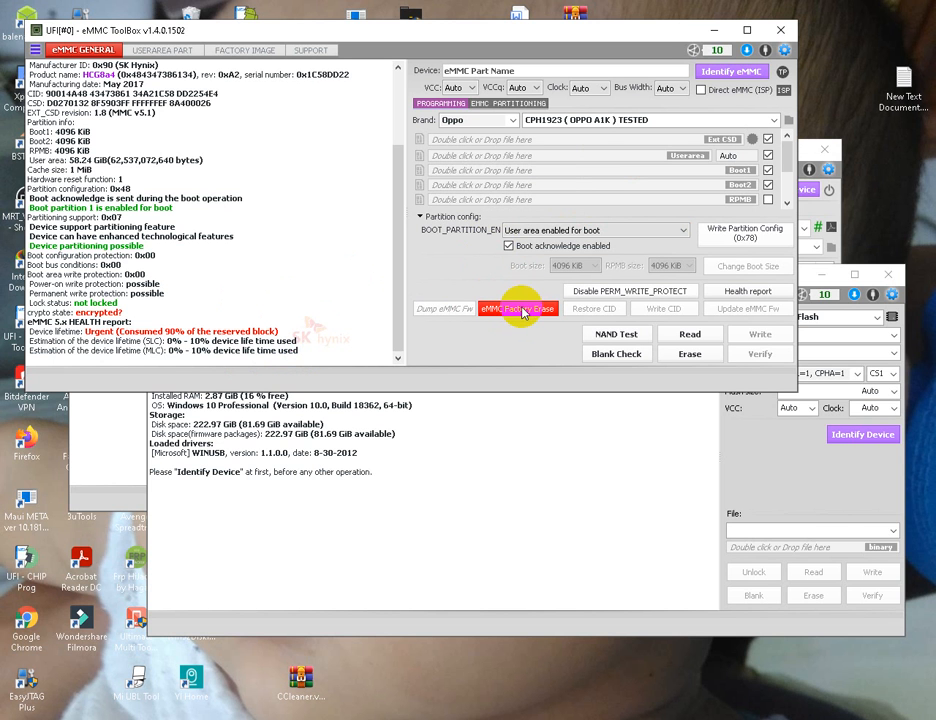
{"action": "left_click", "coordinate": [520, 308]}
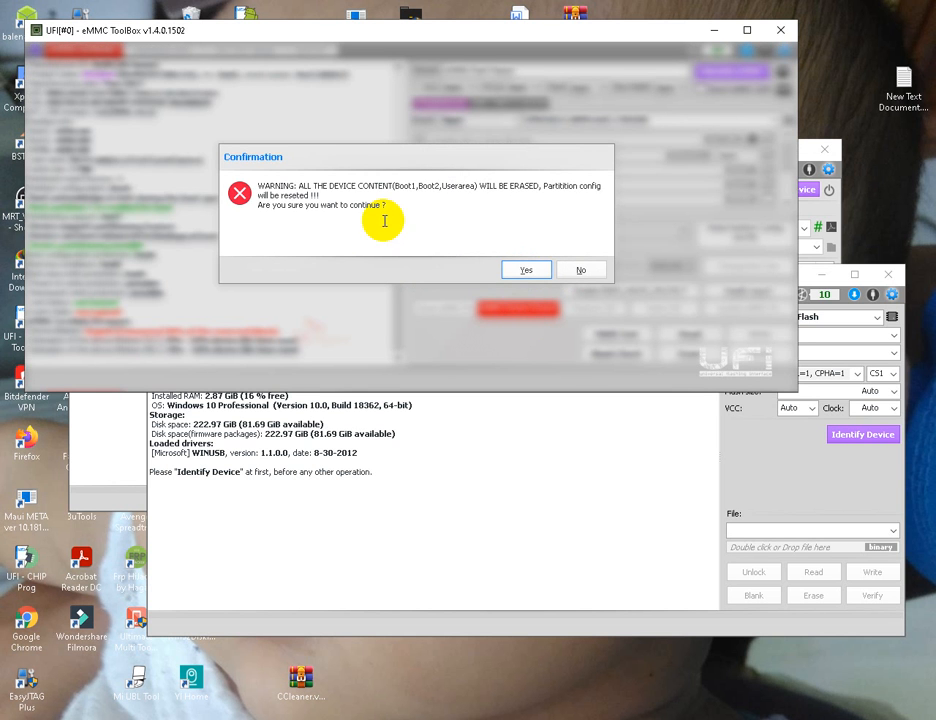
{"action": "left_click", "coordinate": [515, 270]}
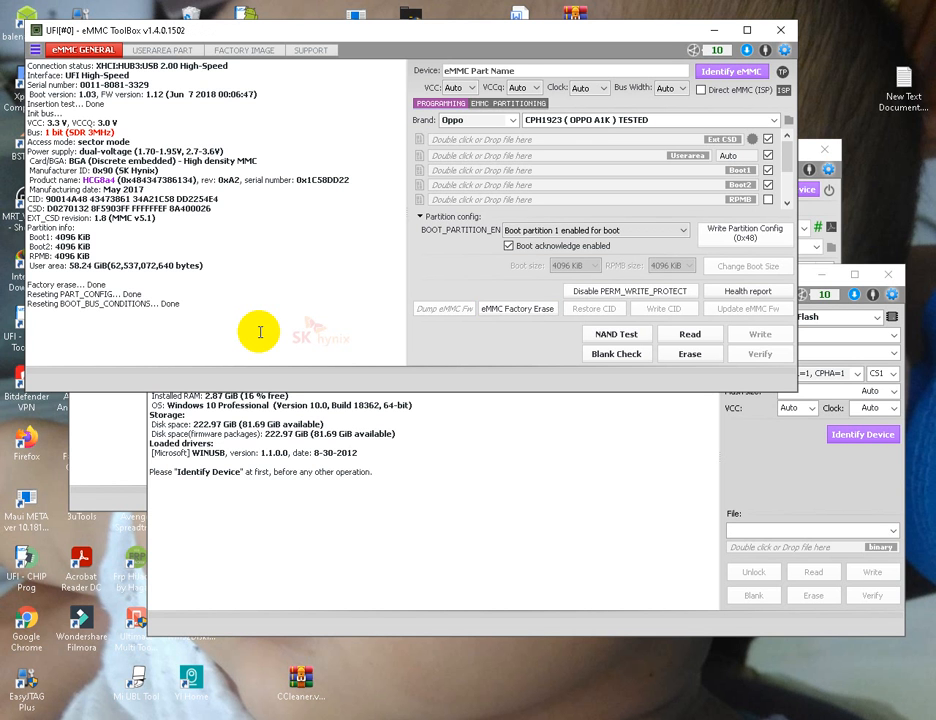
{"action": "mouse_move", "coordinate": [238, 303]}
{"action": "left_mouse_down"}
{"action": "mouse_move", "coordinate": [224, 297]}
{"action": "mouse_move", "coordinate": [282, 272]}
{"action": "left_mouse_up"}
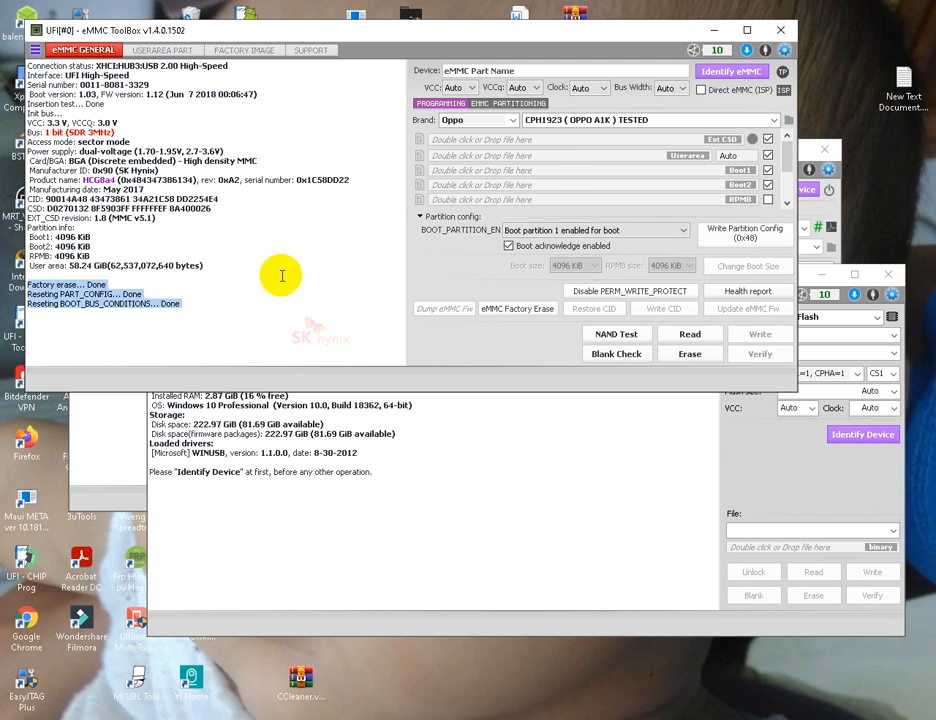
Identify the eMMC again, highlight its health report, and check the Userarea Part partition table before returning to eMMC General
{"action": "left_click", "coordinate": [712, 74]}
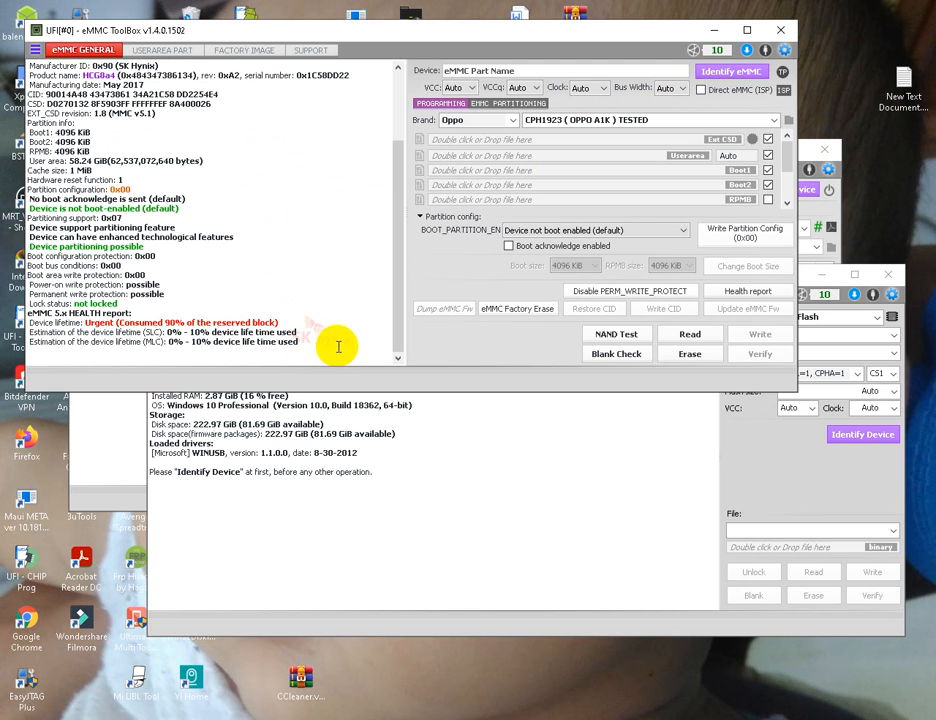
{"action": "left_click_drag", "start_coordinate": [340, 341], "coordinate": [322, 322]}
{"action": "left_click", "coordinate": [355, 291]}
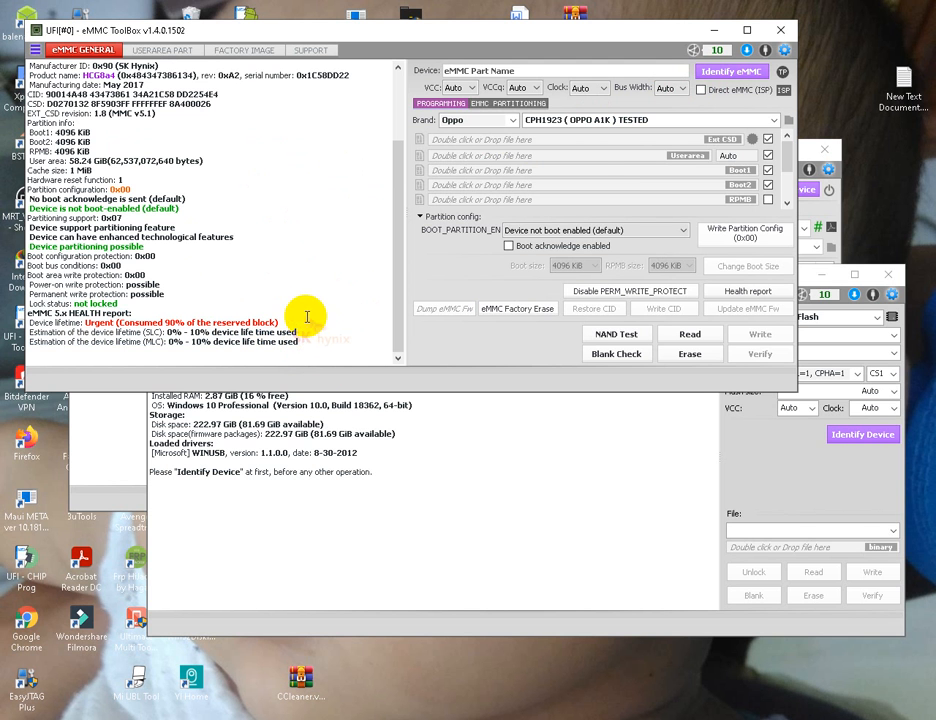
{"action": "left_click", "coordinate": [122, 50]}
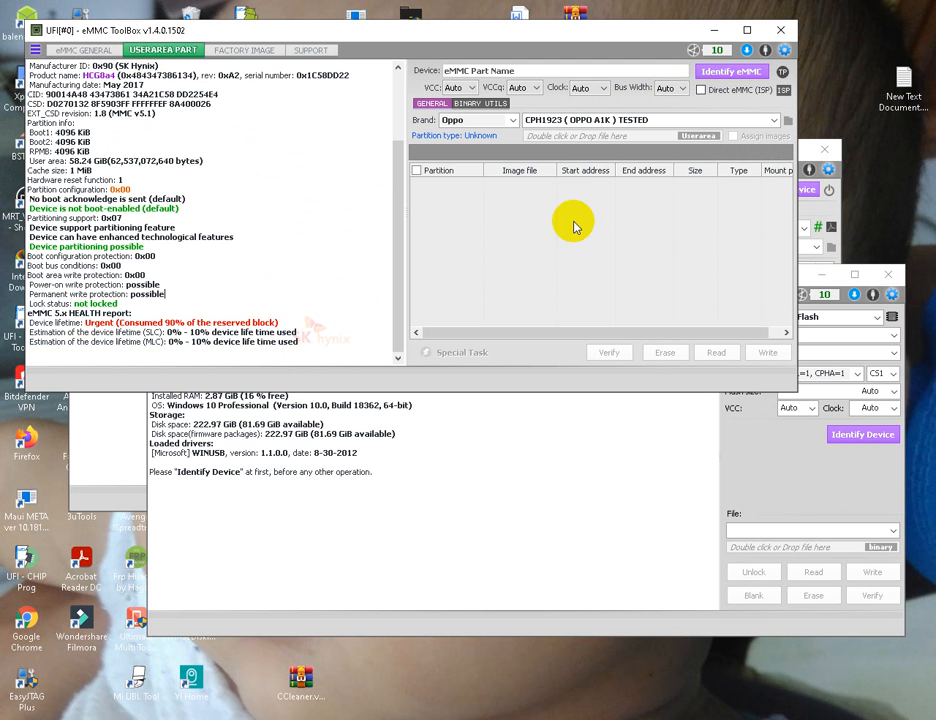
{"action": "left_click", "coordinate": [83, 50]}
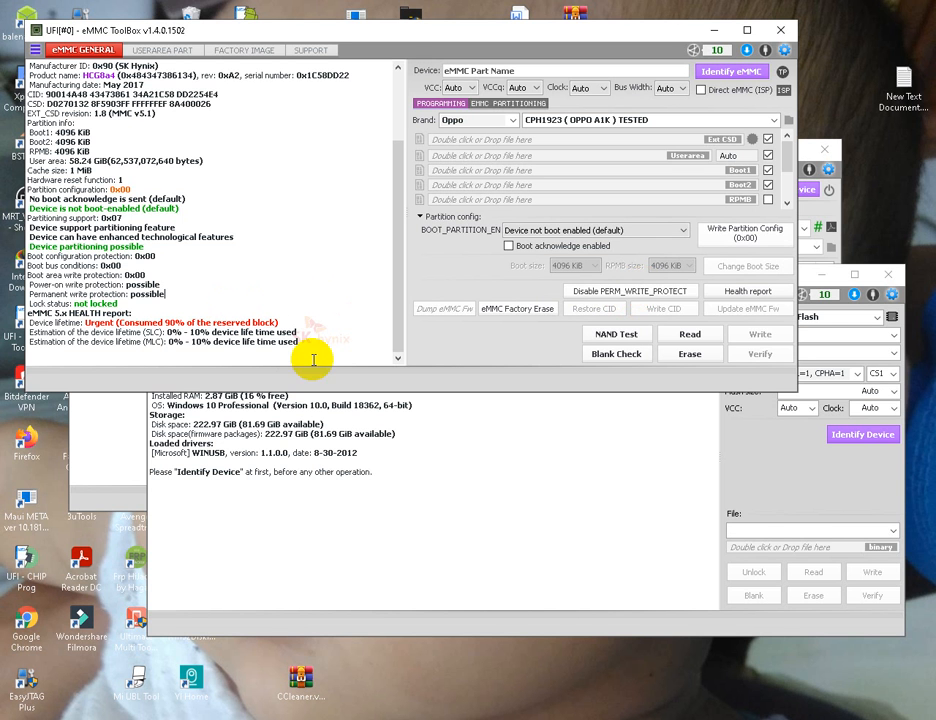
Disable PERM_WRITE_PROTECT and recheck the eMMC's identification and health report
{"action": "left_click", "coordinate": [598, 290]}
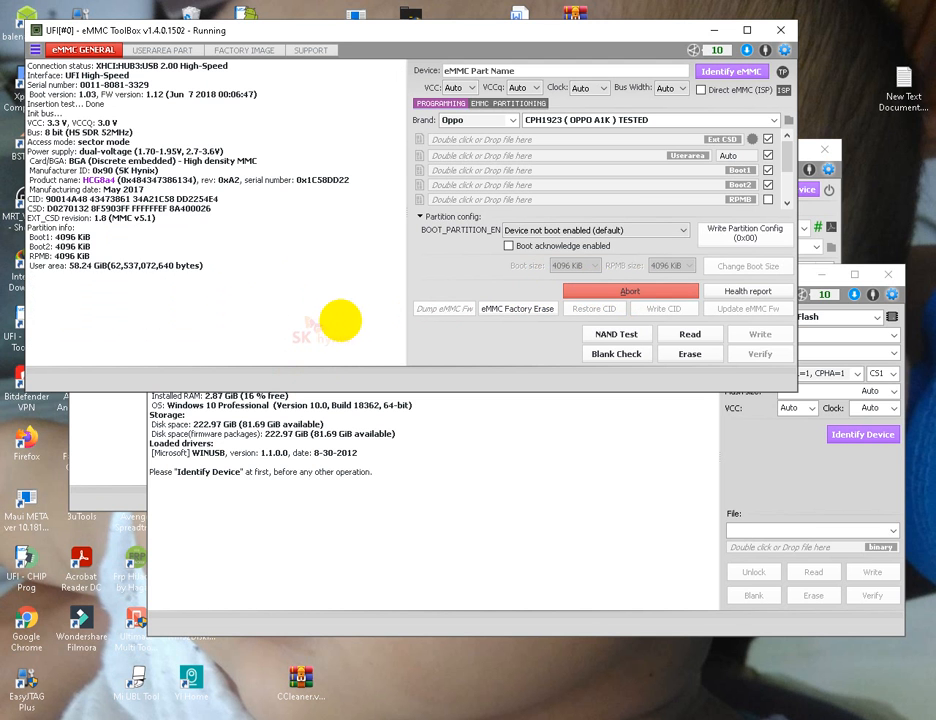
{"action": "left_click", "coordinate": [708, 72]}
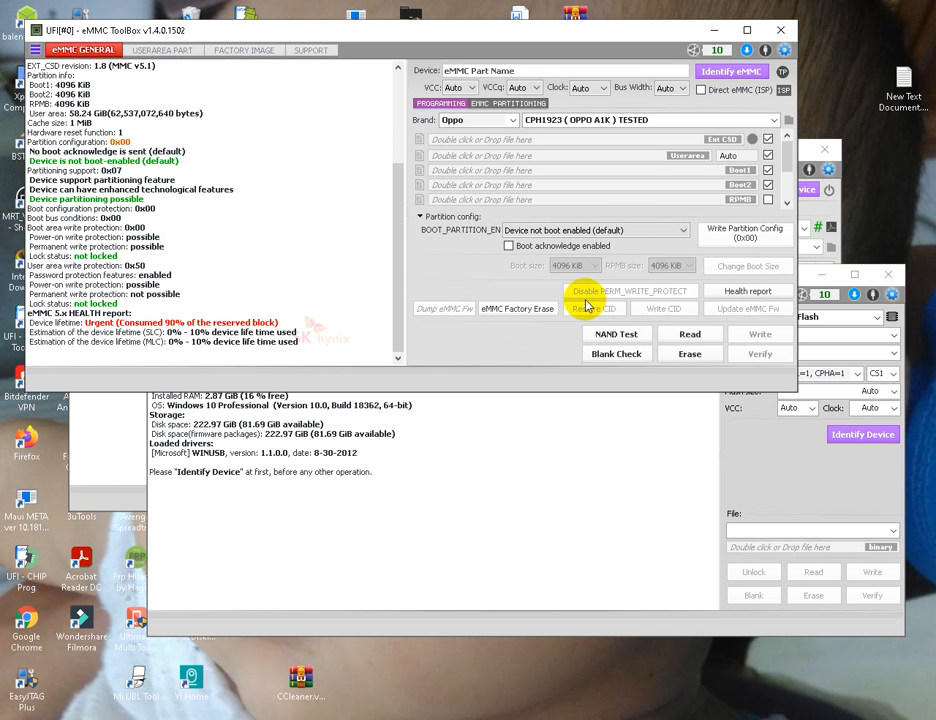
{"action": "left_click", "coordinate": [760, 294]}
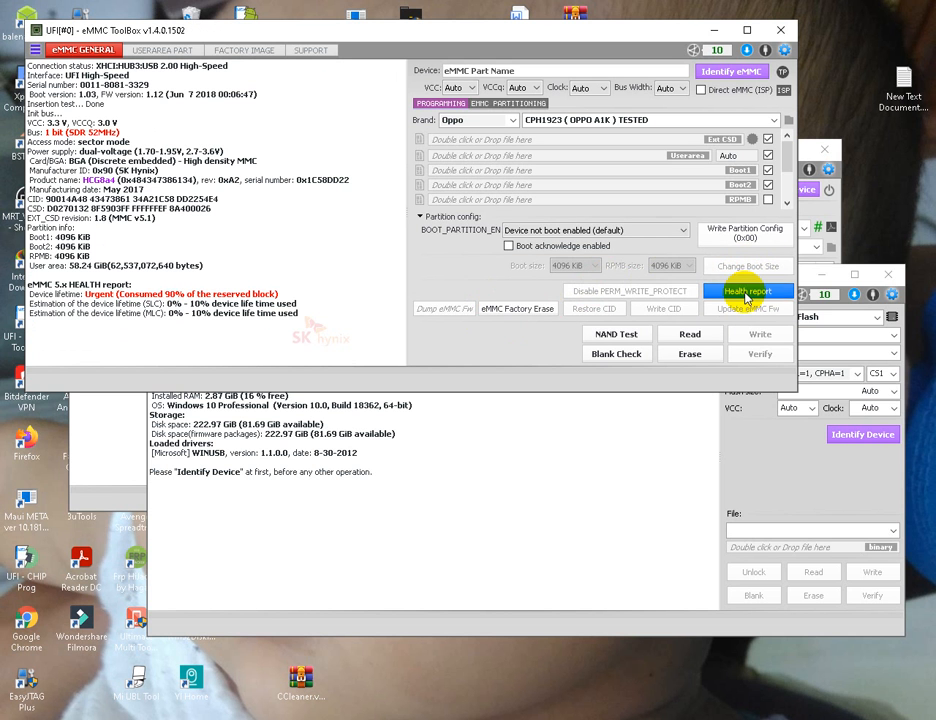
{"action": "left_click_drag", "start_coordinate": [307, 310], "coordinate": [261, 267]}
{"action": "left_click", "coordinate": [326, 304]}
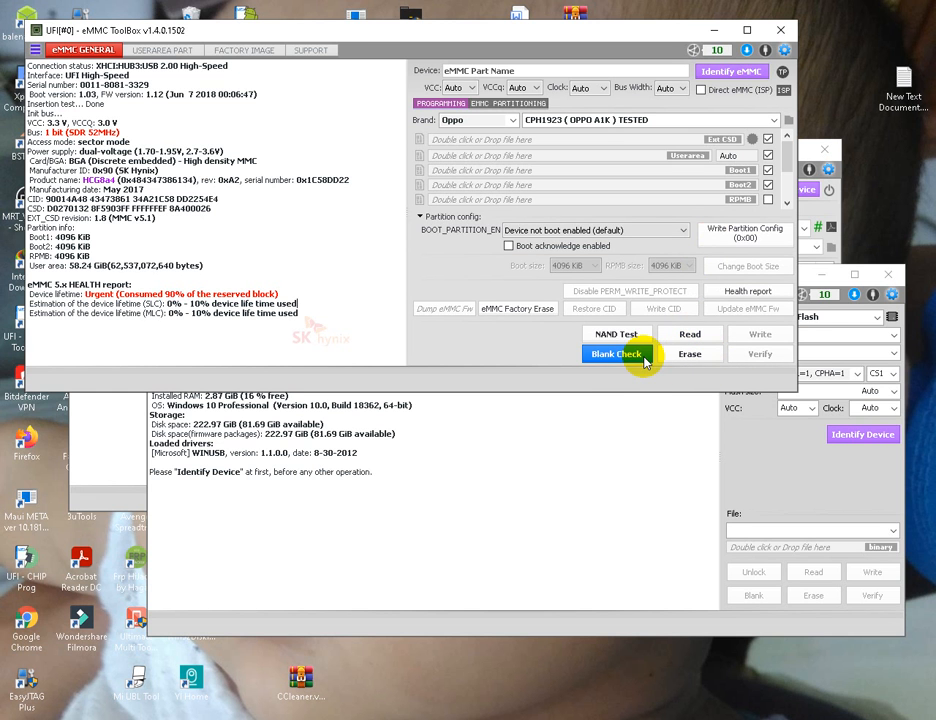
Open the eMMC Partitioning settings and highlight the device lifetime lines of the health report in the log
{"action": "left_click", "coordinate": [514, 104]}
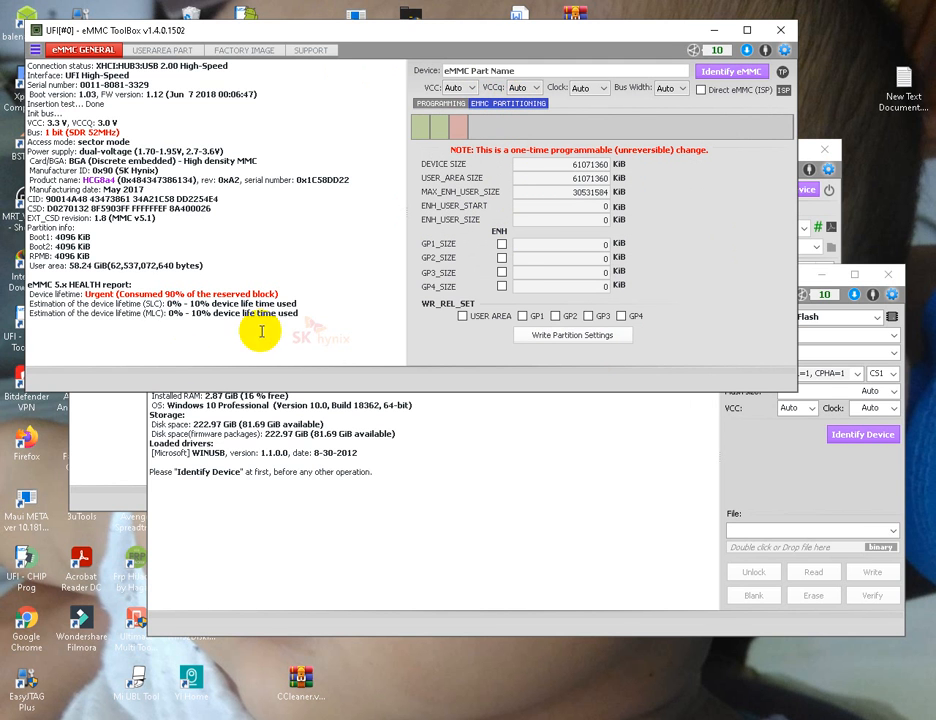
{"action": "left_click_drag", "start_coordinate": [310, 315], "coordinate": [290, 304]}
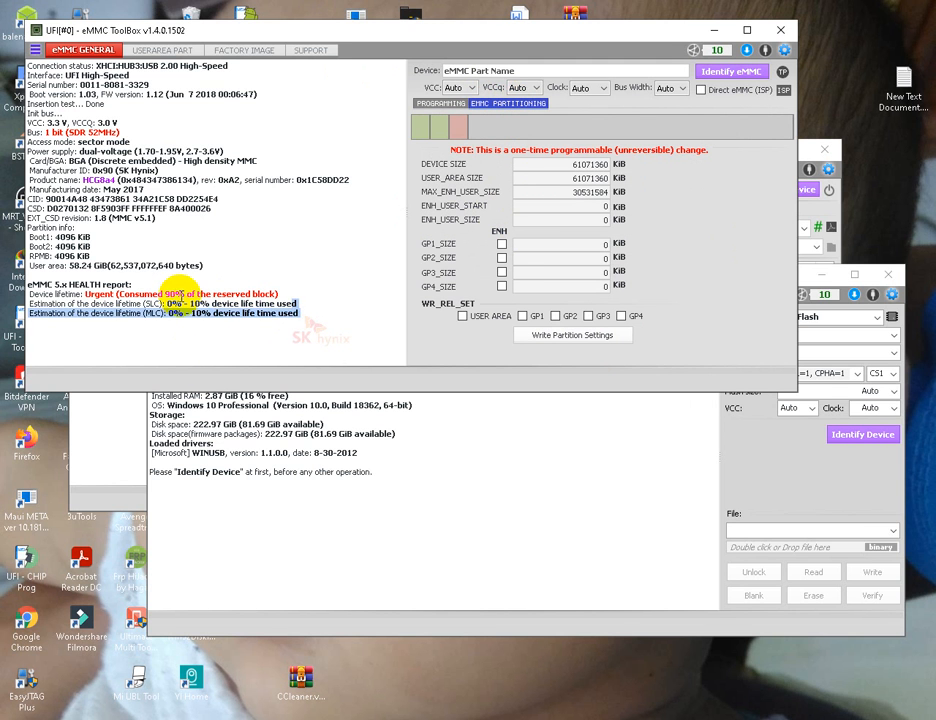
{"action": "left_click", "coordinate": [182, 298]}
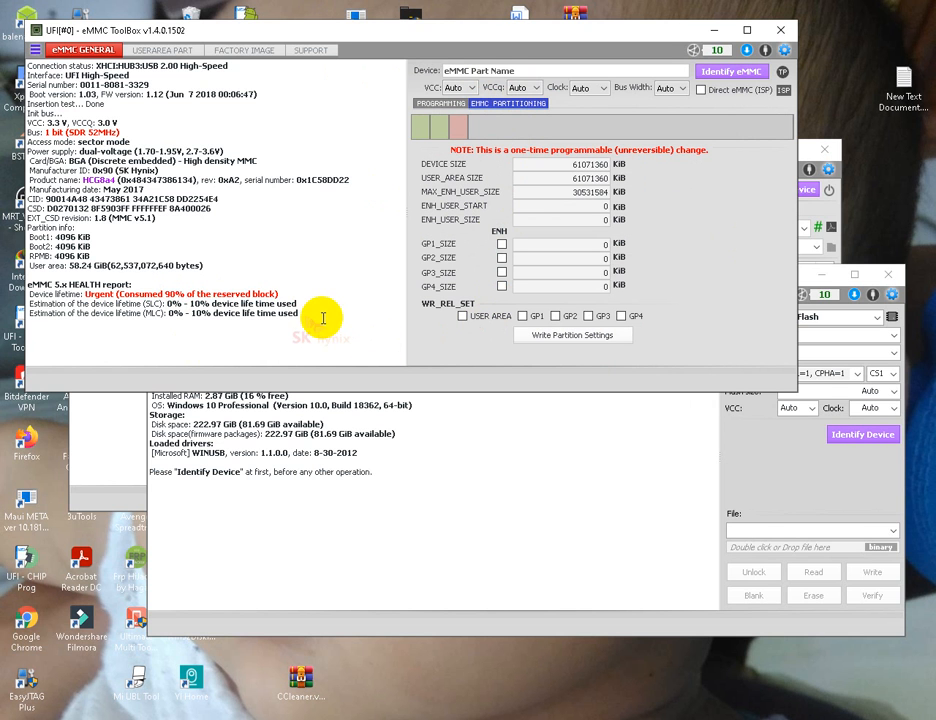
{"action": "left_click_drag", "start_coordinate": [322, 318], "coordinate": [288, 283]}
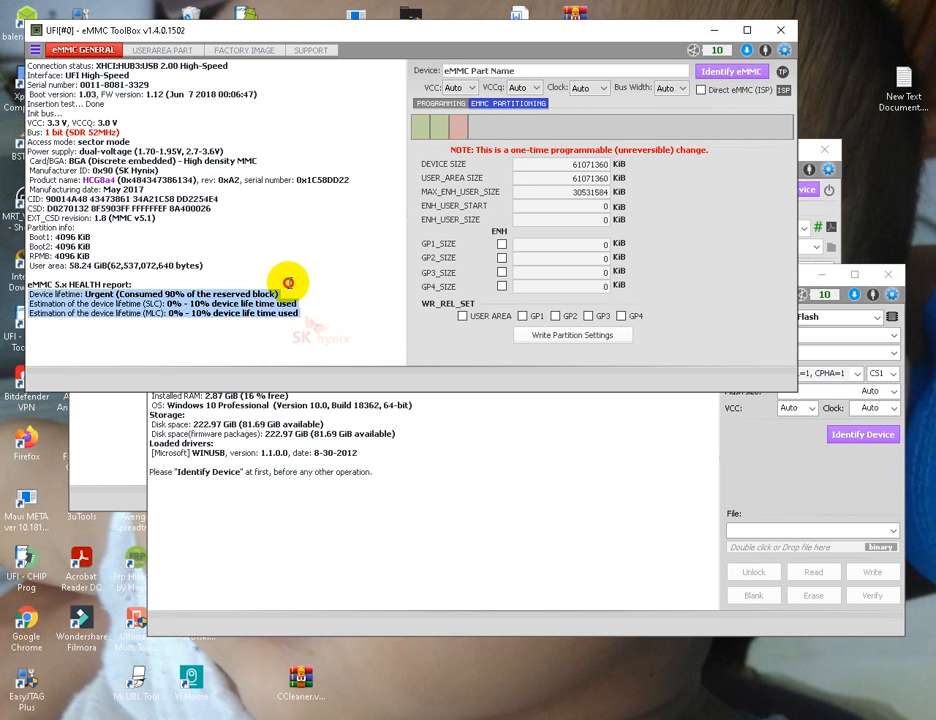
{"action": "left_click", "coordinate": [322, 322]}
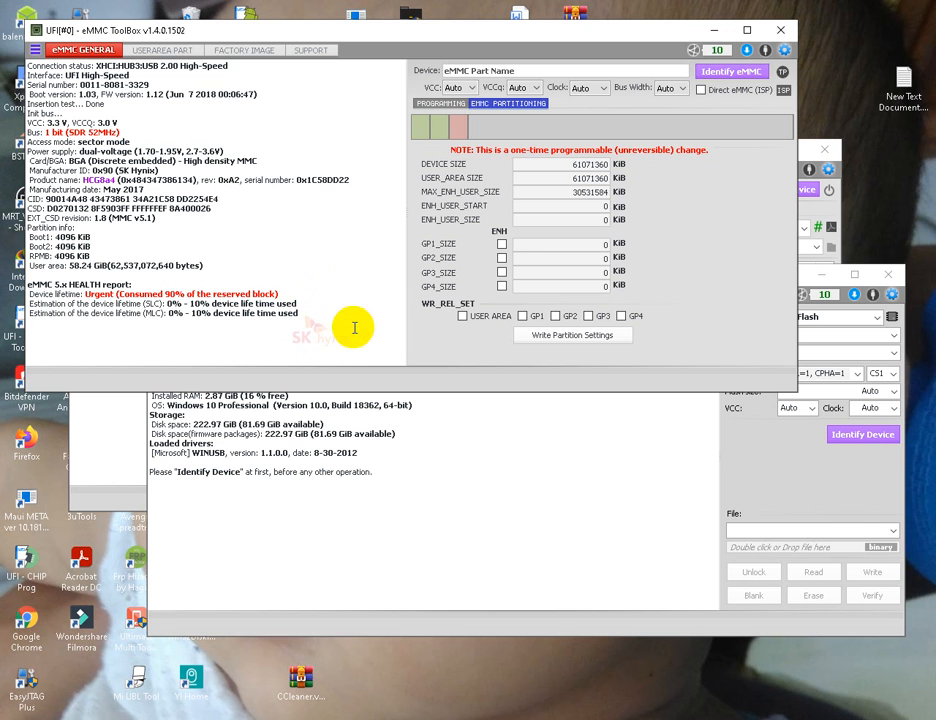
Enable USER AREA, GP1, GP2, GP3 and GP4 under WR_REL_SET
{"action": "left_click", "coordinate": [462, 316]}
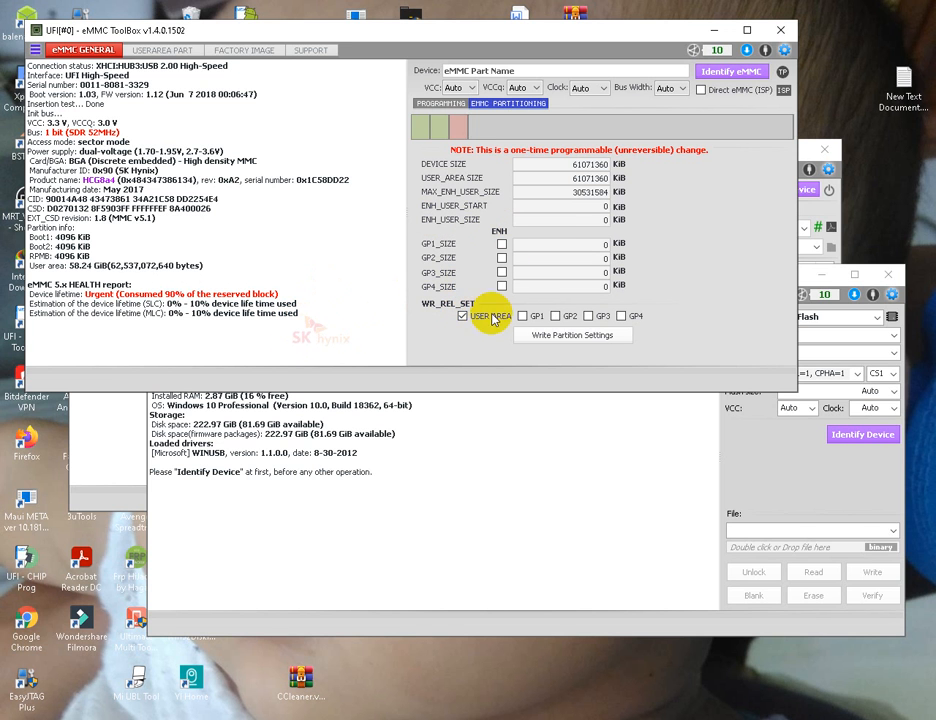
{"action": "left_click", "coordinate": [523, 316]}
{"action": "left_click", "coordinate": [555, 316]}
{"action": "left_click", "coordinate": [588, 316]}
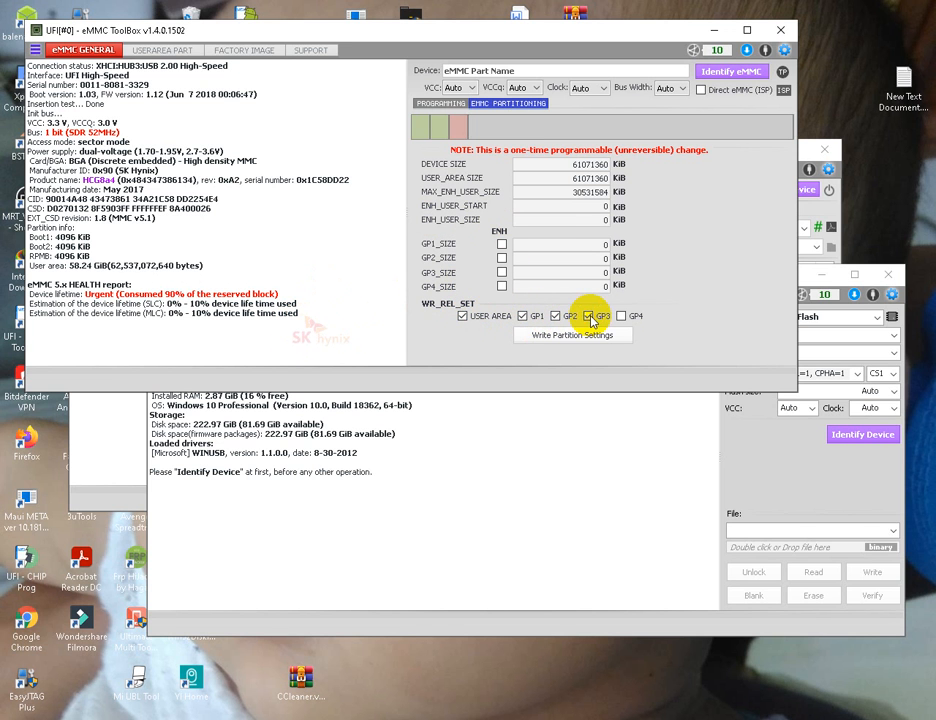
{"action": "left_click", "coordinate": [622, 317]}
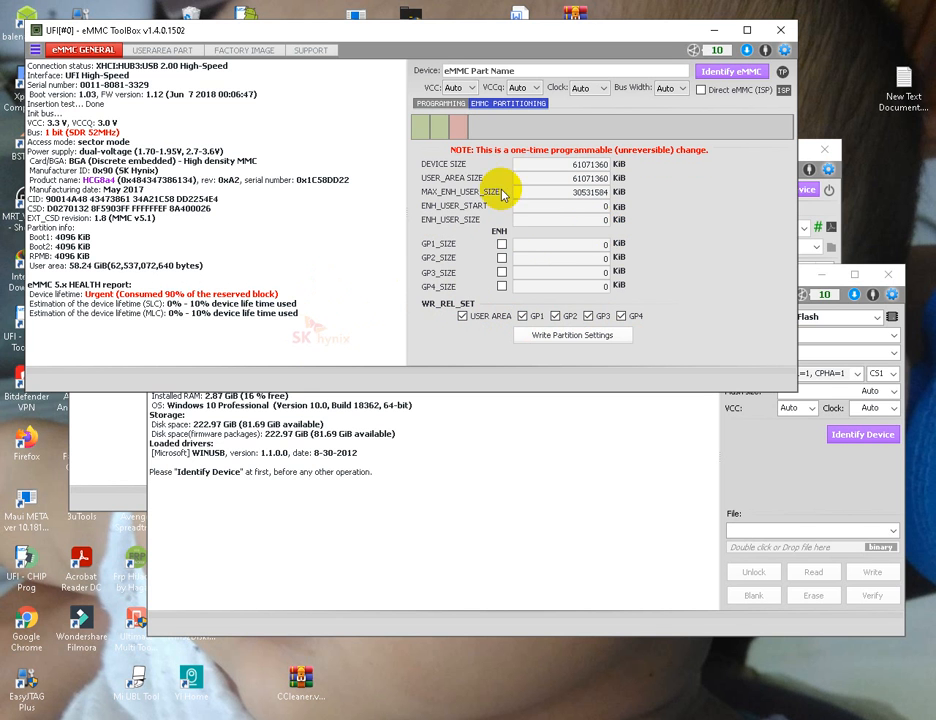
Write the partition settings to the eMMC, highlighting the warning before accepting it, and highlight the write log
{"action": "left_click", "coordinate": [593, 345]}
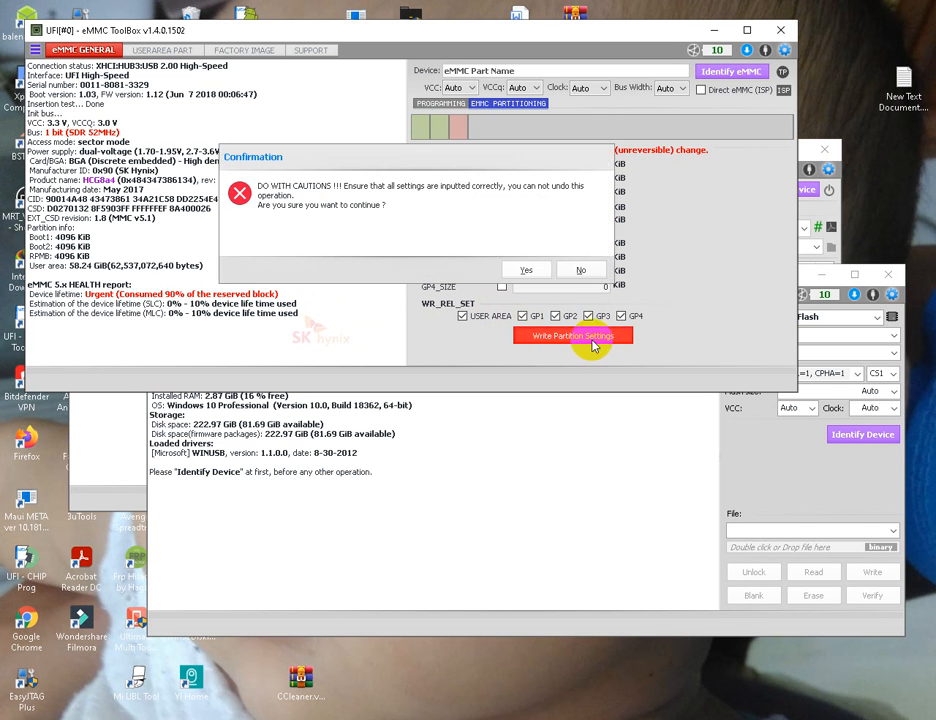
{"action": "left_click_drag", "start_coordinate": [422, 215], "coordinate": [280, 167]}
{"action": "left_click", "coordinate": [445, 230]}
{"action": "left_click", "coordinate": [532, 271]}
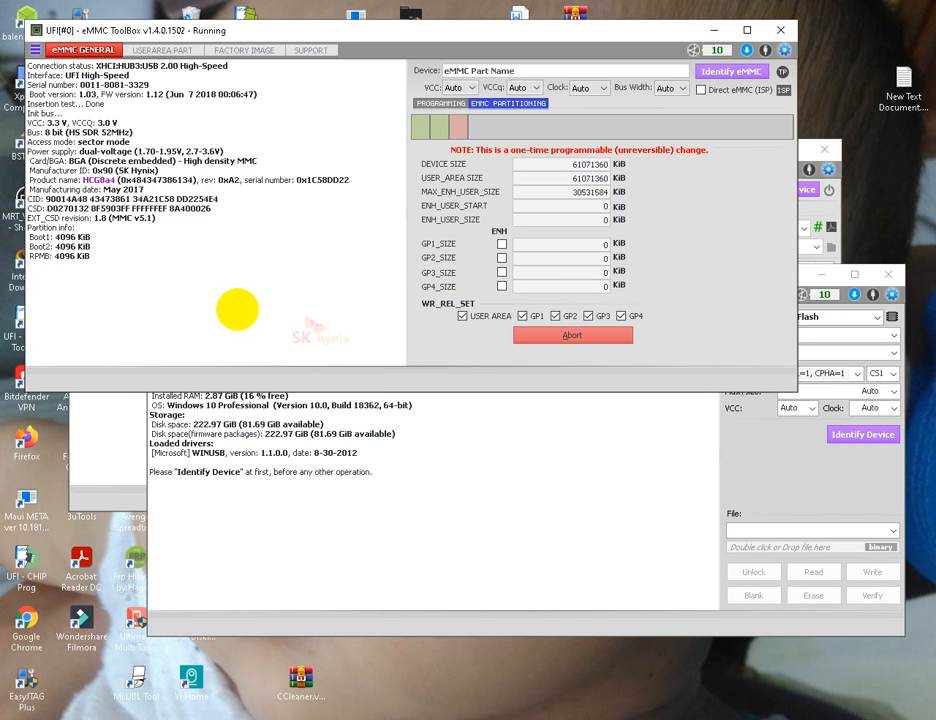
{"action": "left_click_drag", "start_coordinate": [203, 318], "coordinate": [178, 264]}
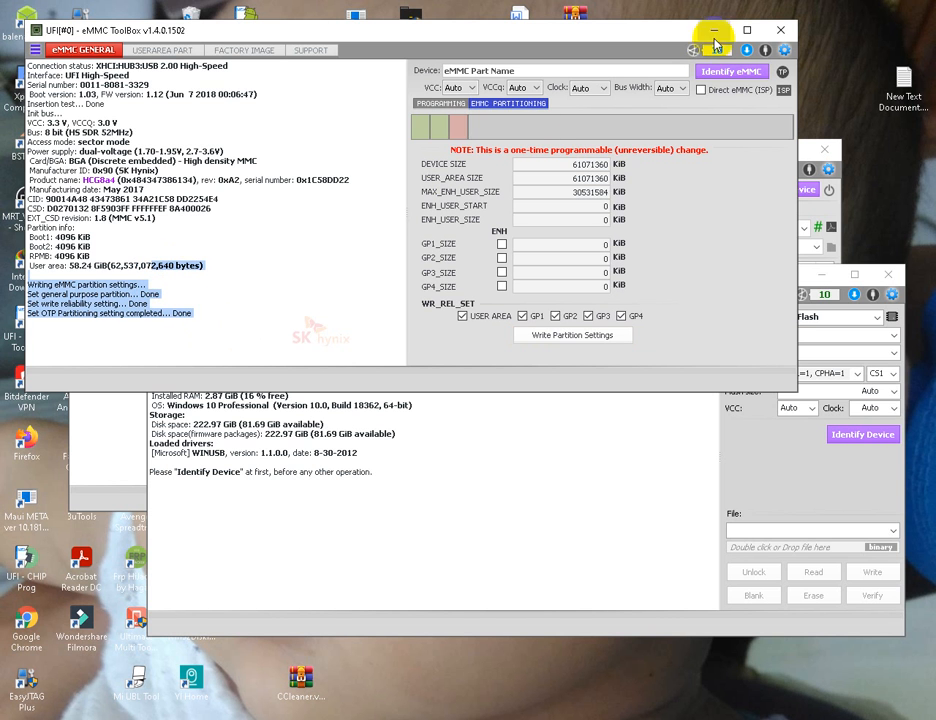
Identify the eMMC again and run a new health report from Programming, highlighting the write protection and lifetime lines
{"action": "left_click", "coordinate": [720, 72]}
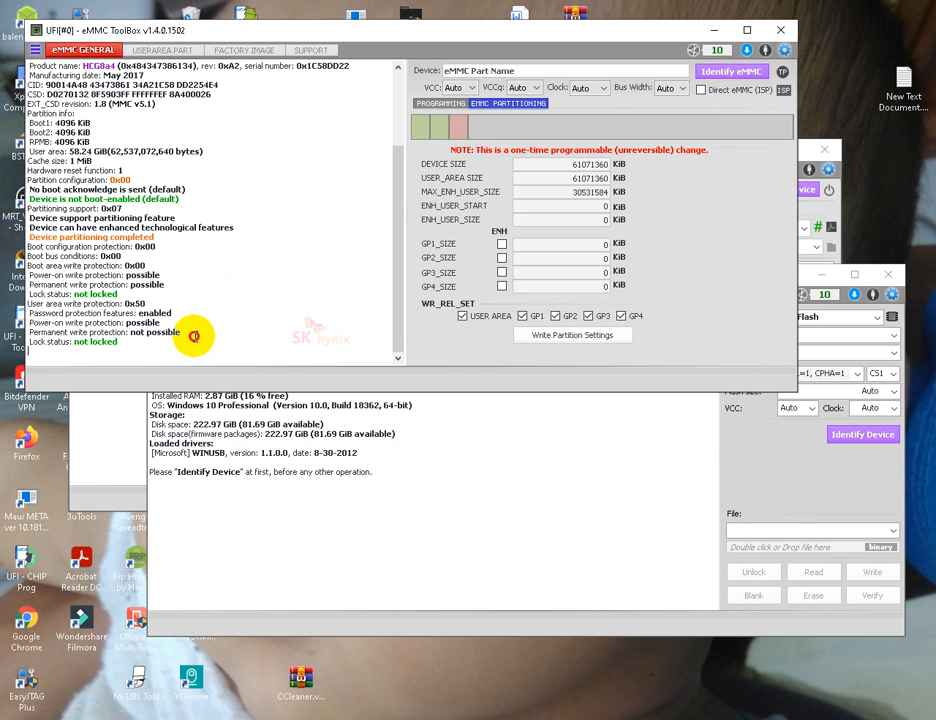
{"action": "left_click_drag", "start_coordinate": [190, 342], "coordinate": [171, 299]}
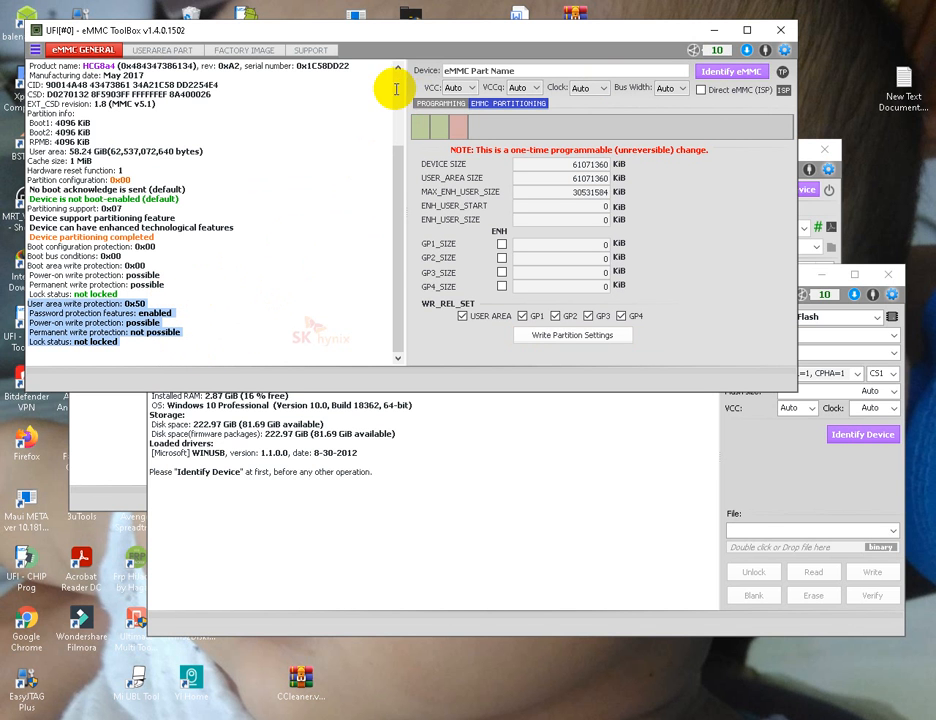
{"action": "left_click", "coordinate": [441, 104]}
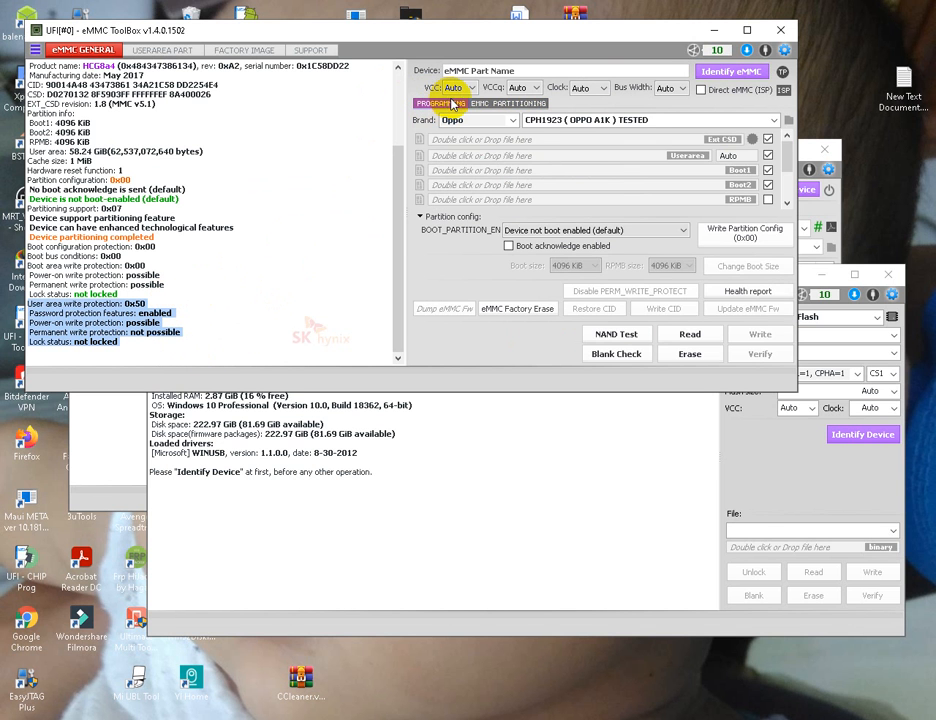
{"action": "left_click", "coordinate": [733, 290]}
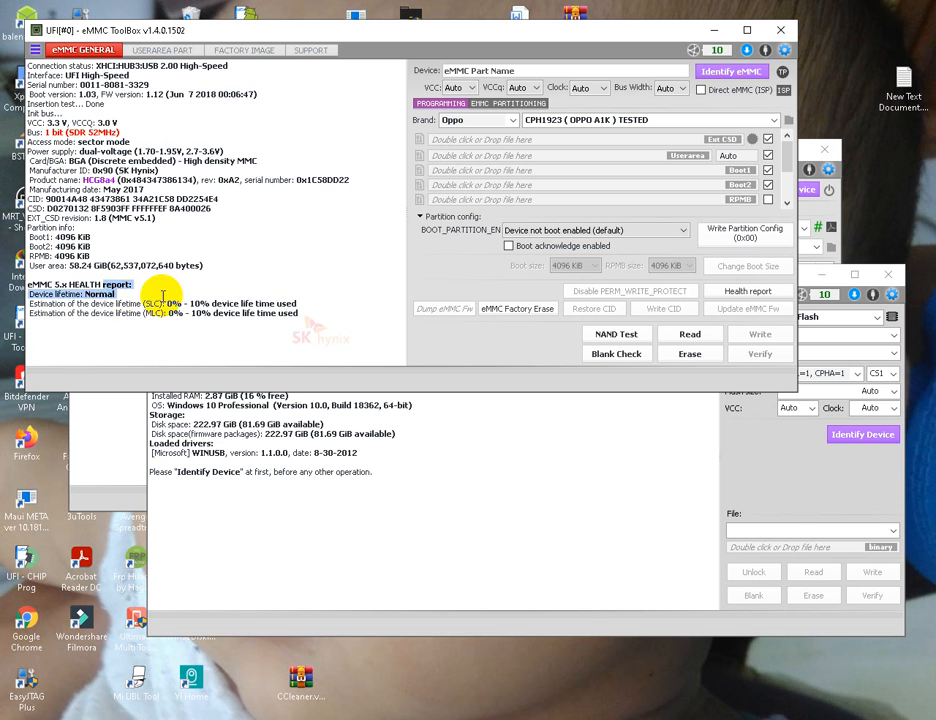
{"action": "left_click_drag", "start_coordinate": [302, 316], "coordinate": [254, 289]}
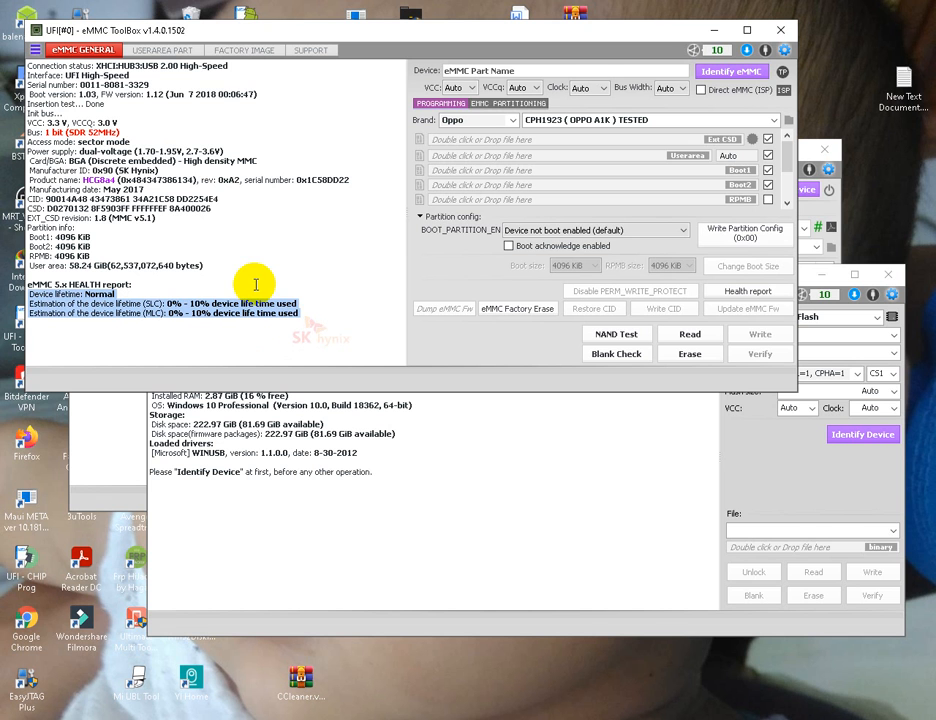
{"action": "left_click", "coordinate": [336, 259]}
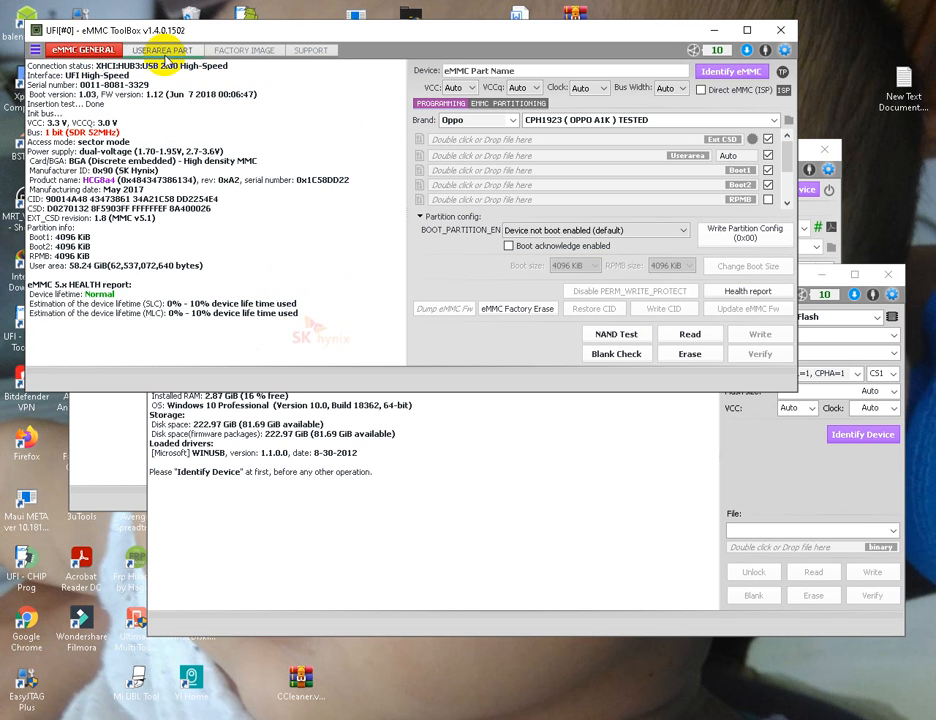
Check the partition table in Userarea Part and return to eMMC General
{"action": "left_click", "coordinate": [163, 50]}
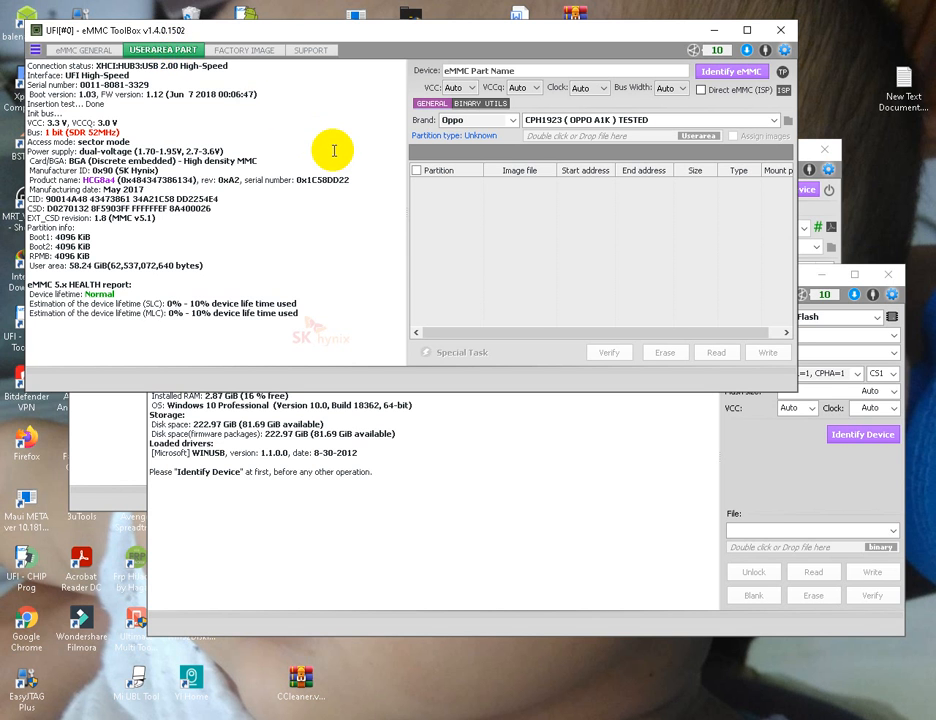
{"action": "left_click", "coordinate": [88, 50]}
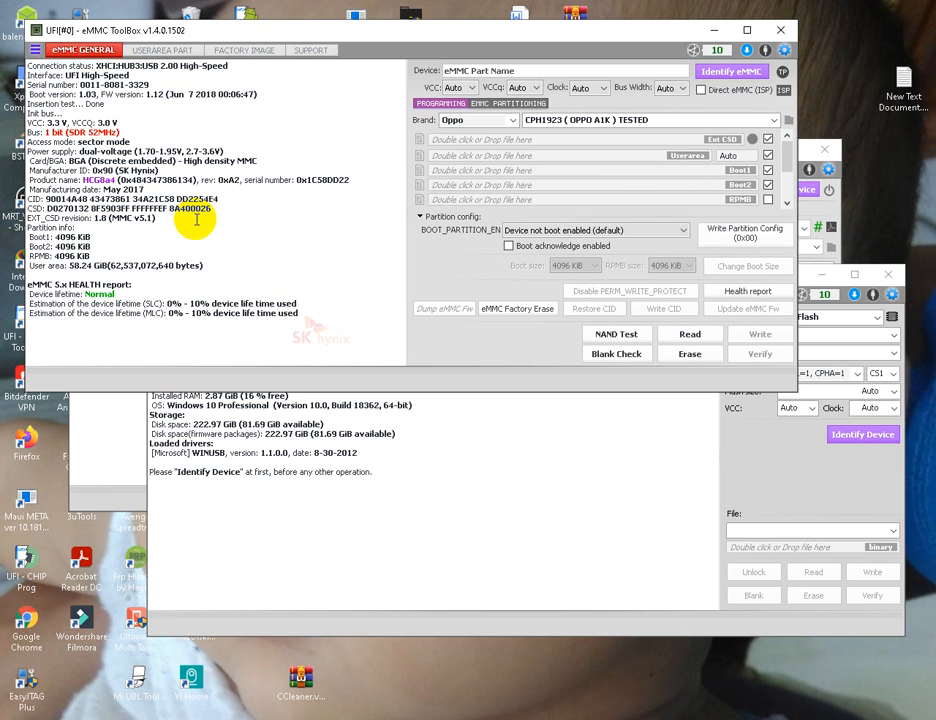
Switch to File Explorer, open the SM-J110G dump folder under F:\EMMC\SAMSUNG and place its window beside the eMMC file slots
{"action": "left_click", "coordinate": [160, 50]}
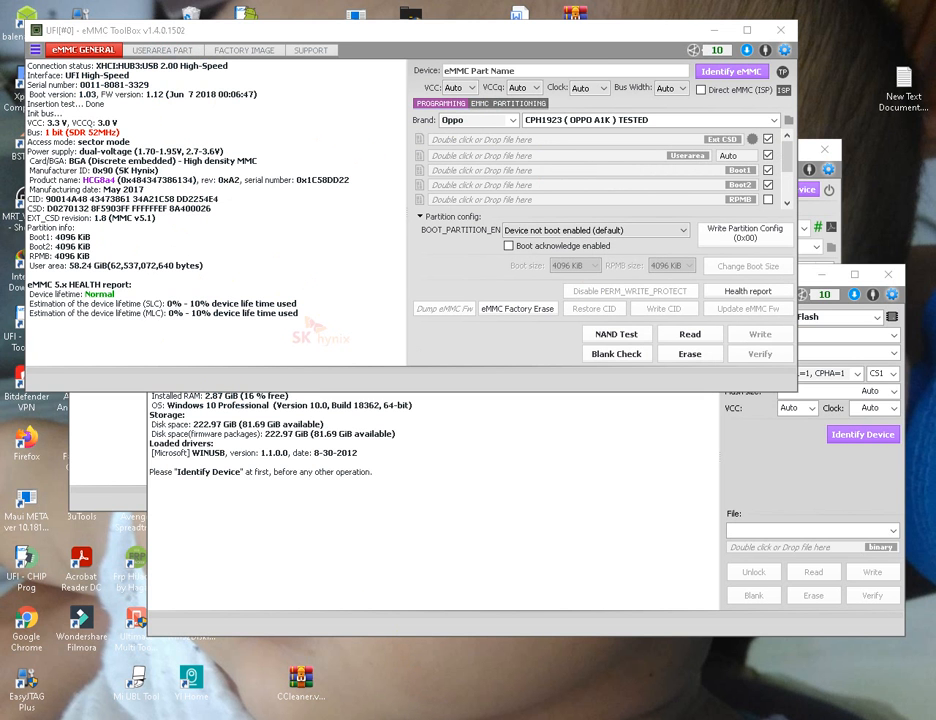
{"action": "key", "text": "super+e"}
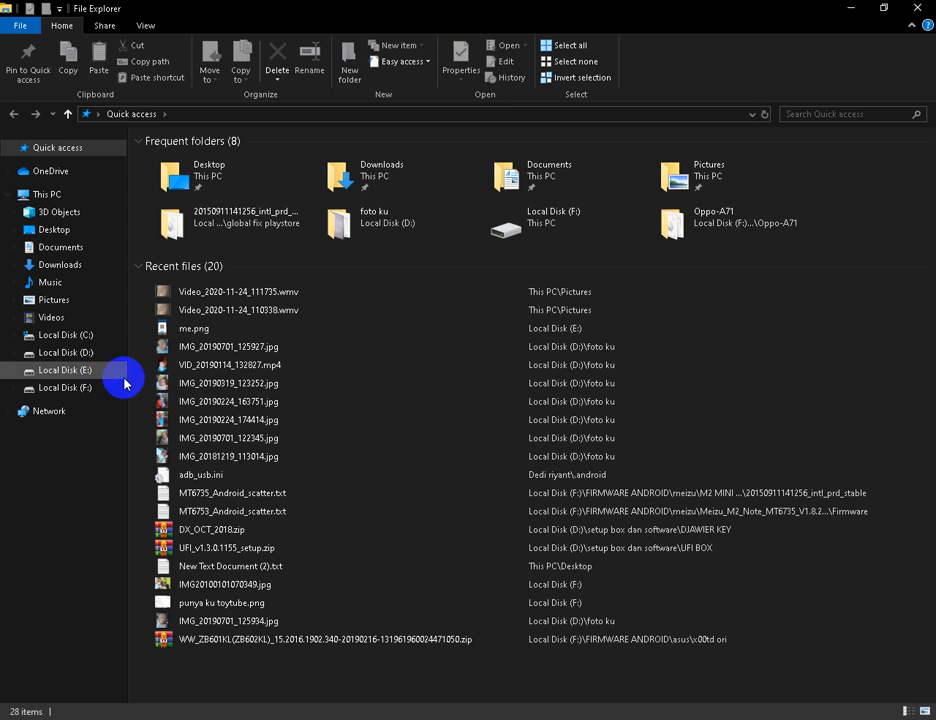
{"action": "left_click", "coordinate": [92, 388]}
{"action": "double_click", "coordinate": [232, 207]}
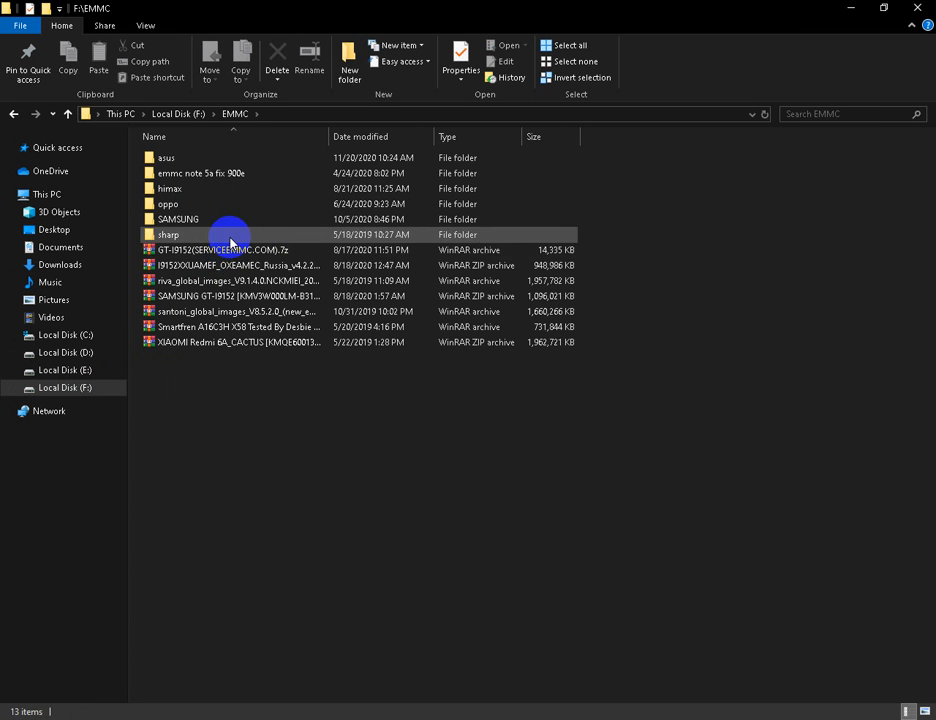
{"action": "mouse_move", "coordinate": [224, 192]}
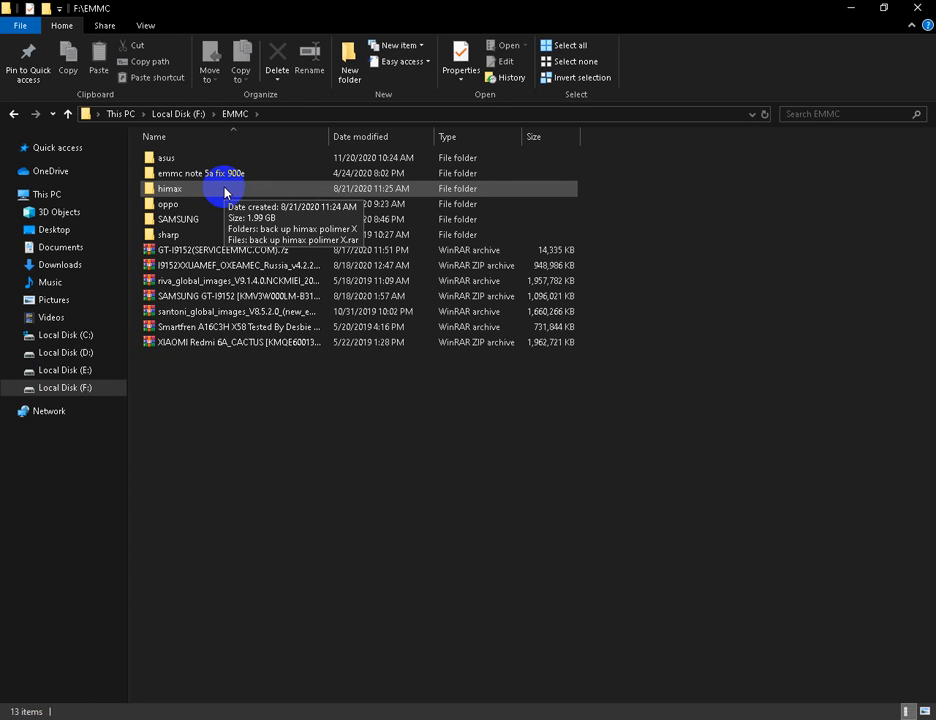
{"action": "double_click", "coordinate": [194, 219]}
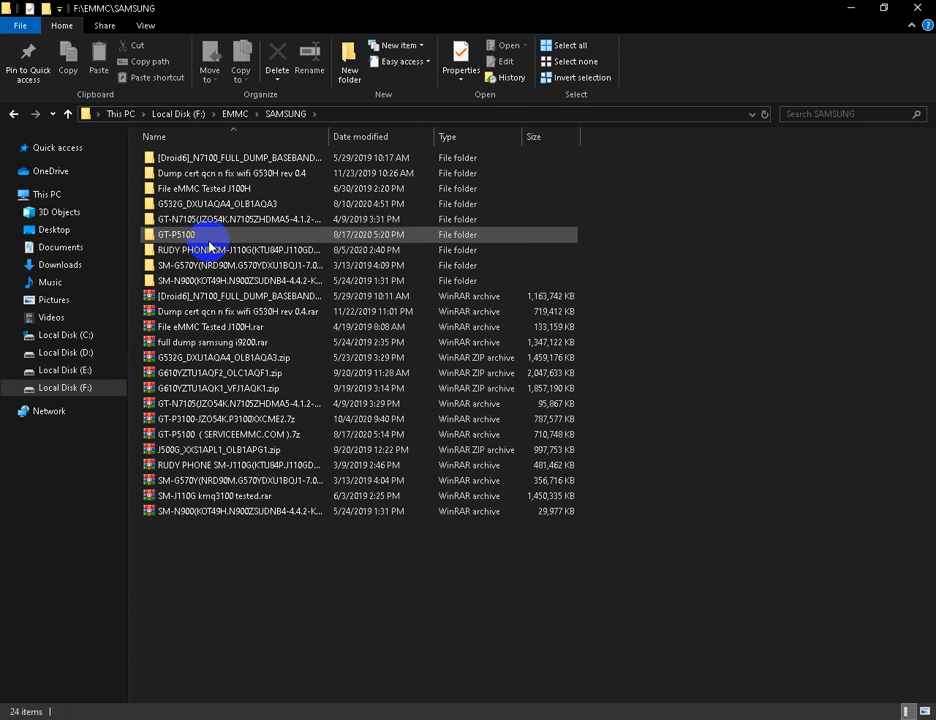
{"action": "double_click", "coordinate": [209, 251]}
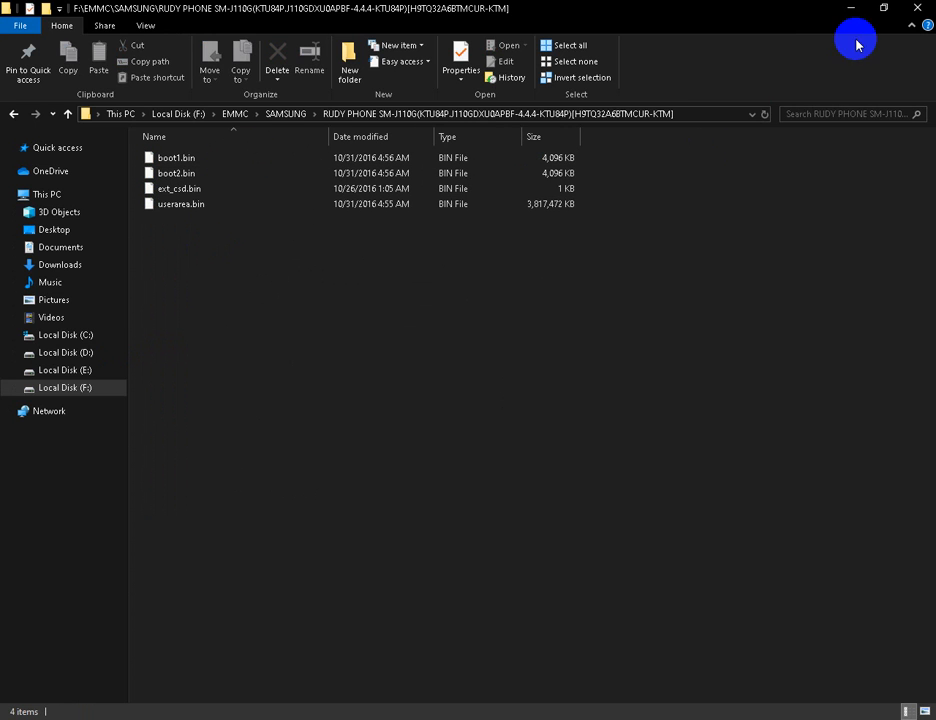
{"action": "left_click", "coordinate": [884, 8]}
{"action": "left_click_drag", "start_coordinate": [372, 276], "coordinate": [170, 303]}
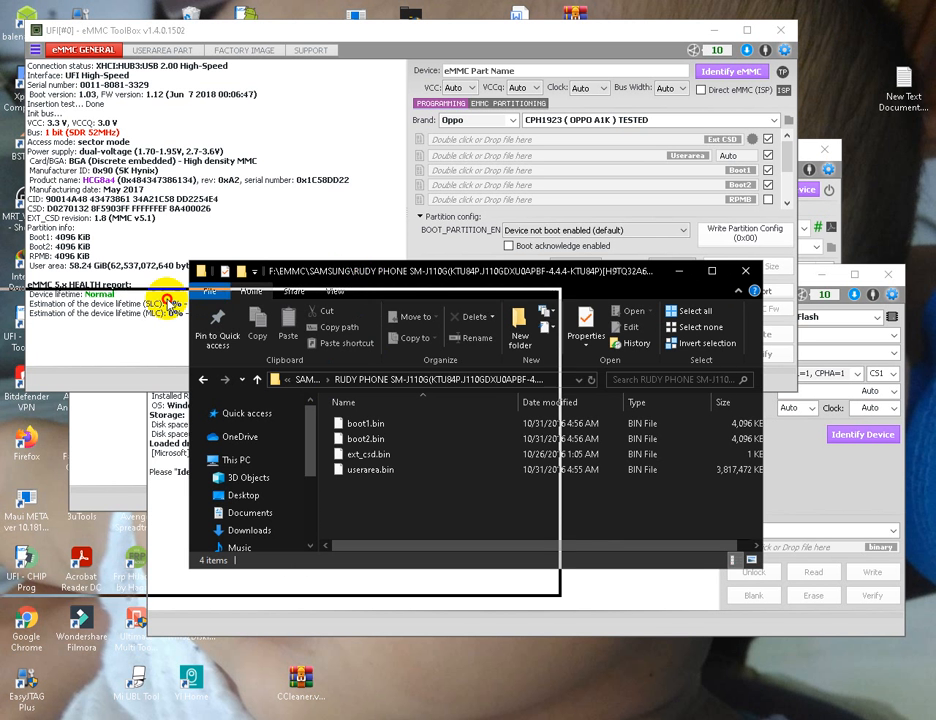
Load ext_csd.bin, userarea.bin, boot1.bin and boot2.bin from the dump folder into the Ext CSD, Userarea, Boot1 and Boot2 slots
{"action": "left_click", "coordinate": [190, 487]}
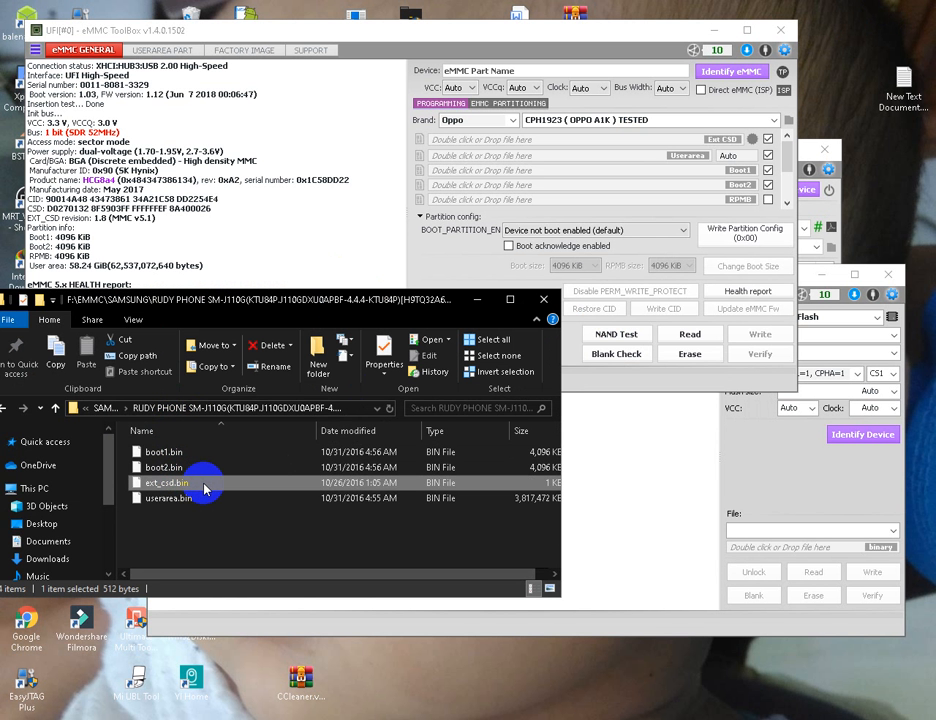
{"action": "left_click_drag", "start_coordinate": [207, 489], "coordinate": [537, 166]}
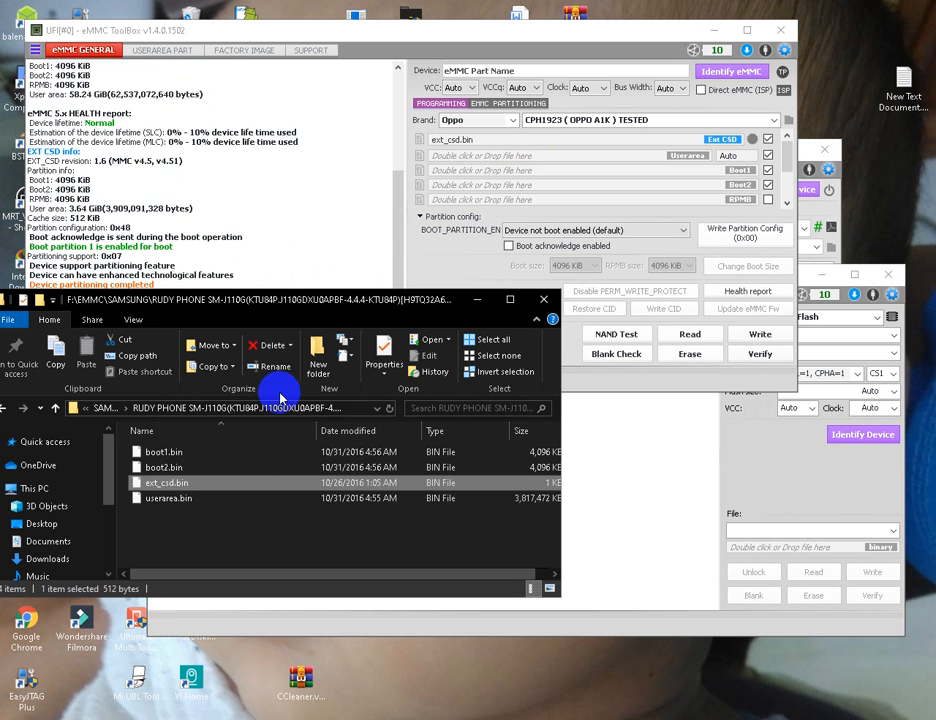
{"action": "left_click_drag", "start_coordinate": [209, 501], "coordinate": [524, 160]}
{"action": "left_click_drag", "start_coordinate": [167, 451], "coordinate": [554, 168]}
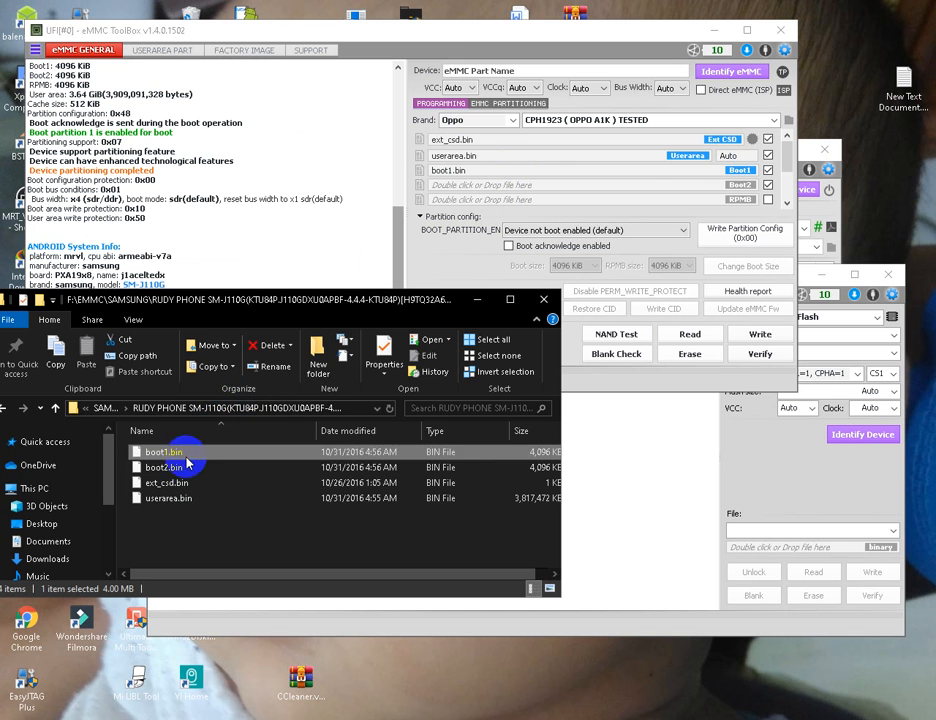
{"action": "left_click_drag", "start_coordinate": [180, 464], "coordinate": [439, 188]}
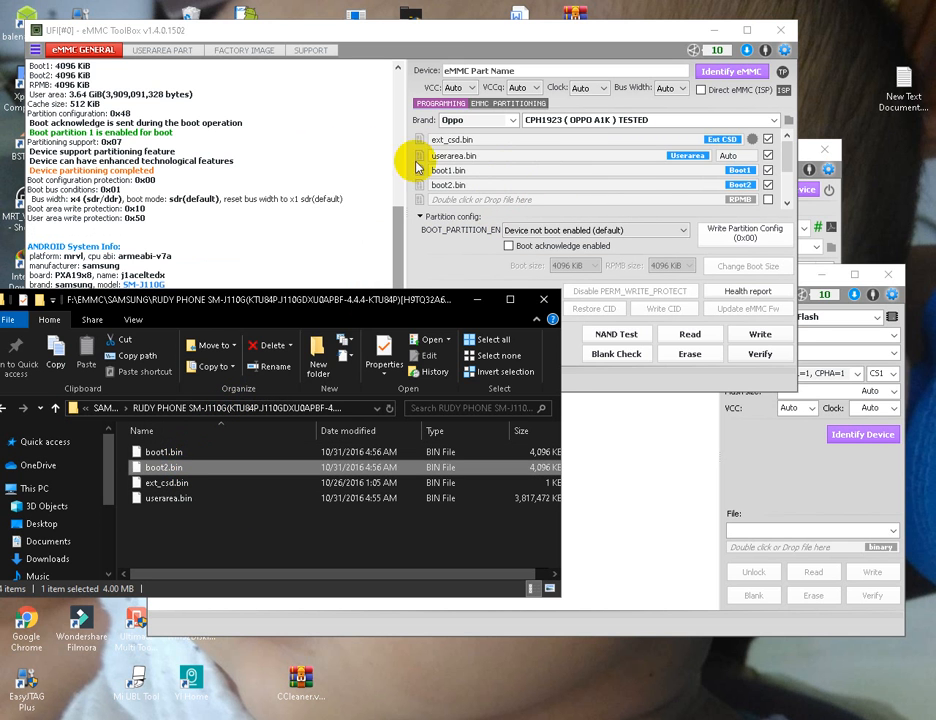
Set the Userarea size to 4 MiB, check the dump's partition table and write the loaded files to the eMMC
{"action": "left_click", "coordinate": [730, 156]}
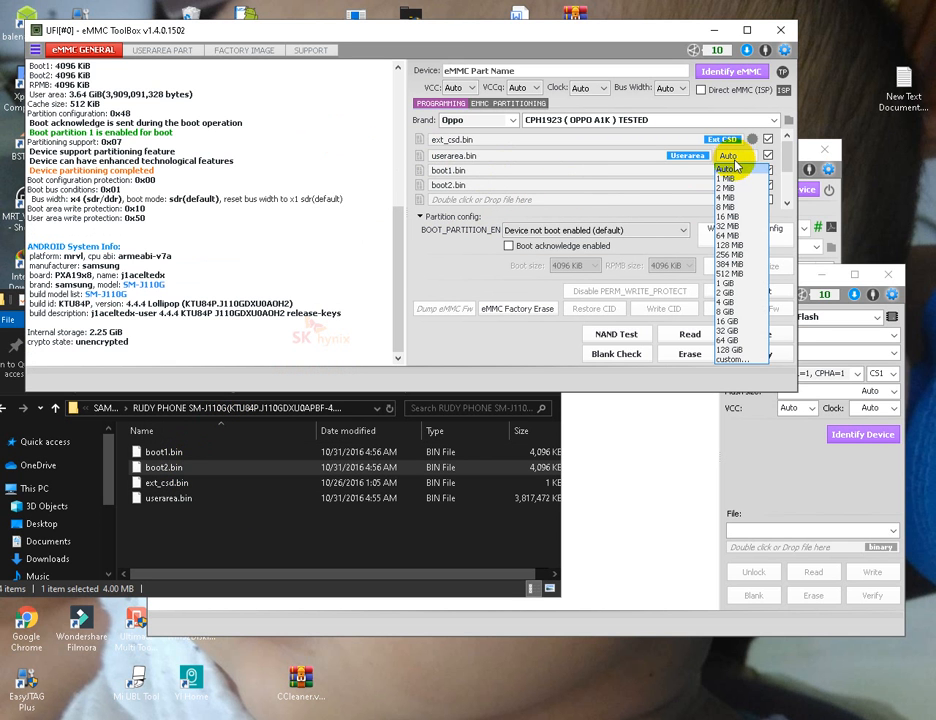
{"action": "left_click", "coordinate": [726, 198]}
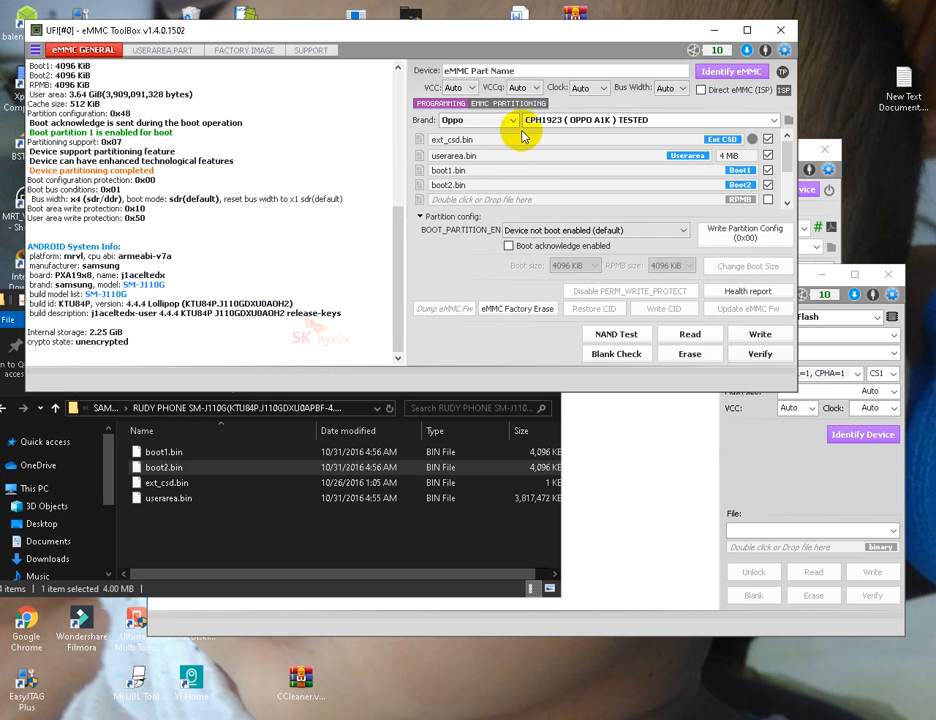
{"action": "left_click", "coordinate": [150, 50]}
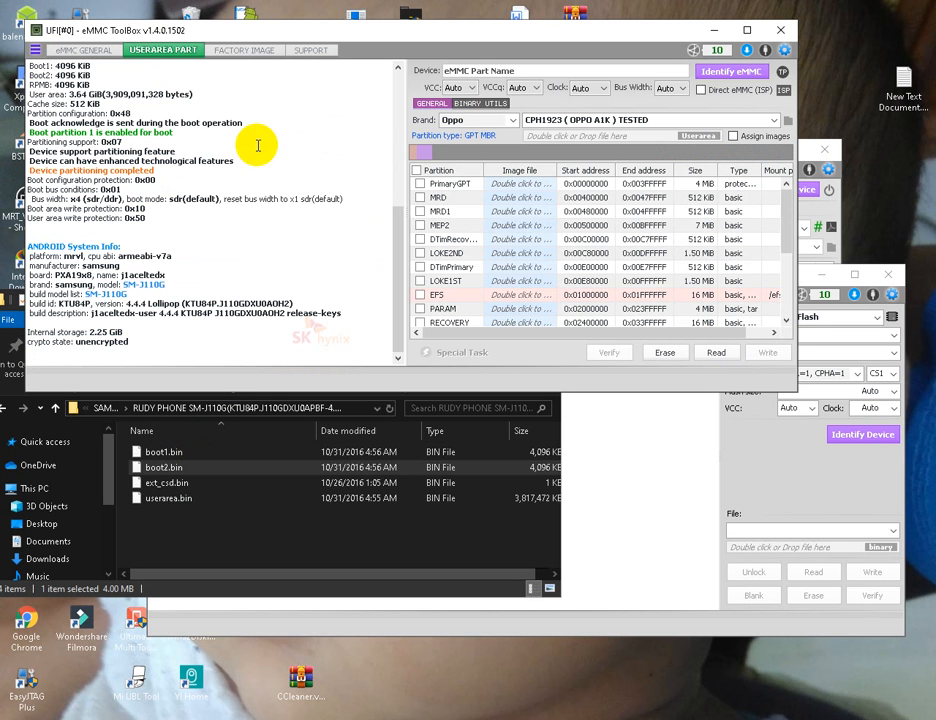
{"action": "left_click", "coordinate": [68, 50]}
{"action": "left_click", "coordinate": [758, 334]}
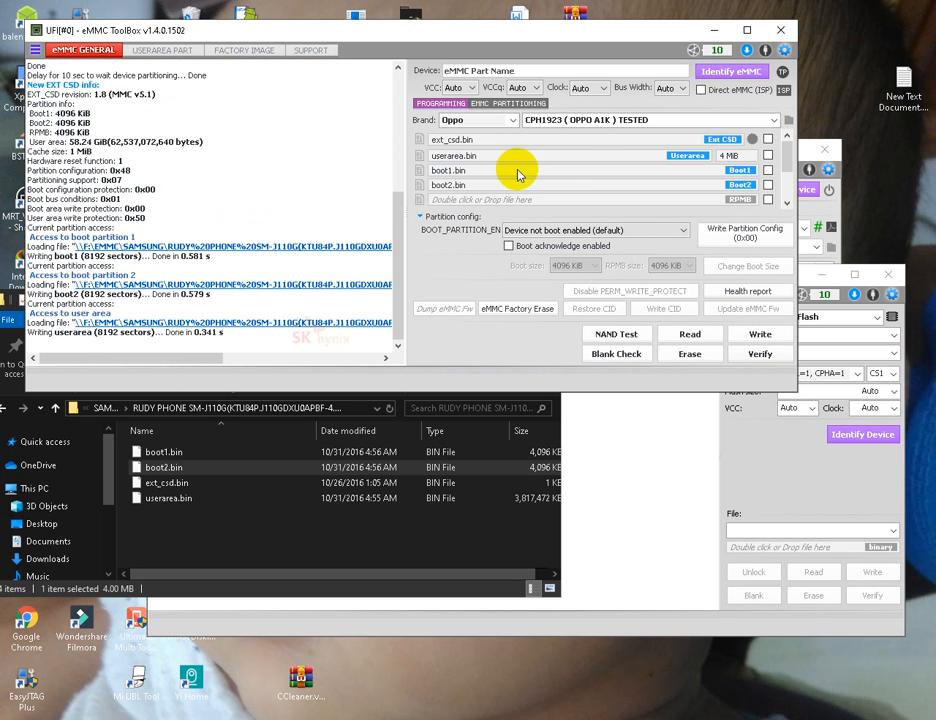
Identify the eMMC again and highlight the user area write protection lines in the log
{"action": "left_click", "coordinate": [731, 72]}
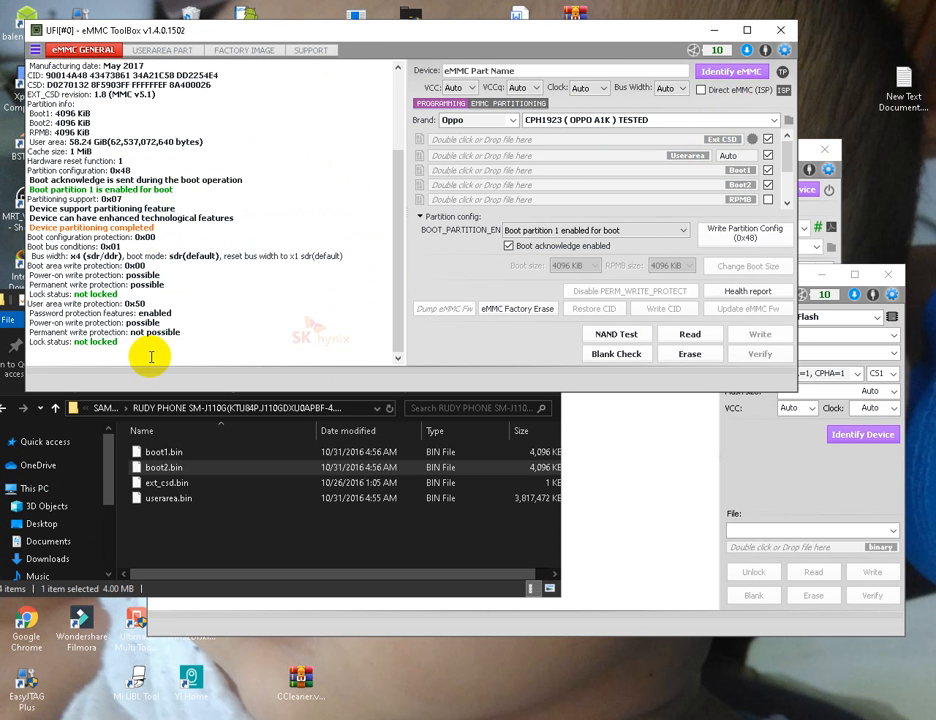
{"action": "left_click_drag", "start_coordinate": [155, 345], "coordinate": [90, 294]}
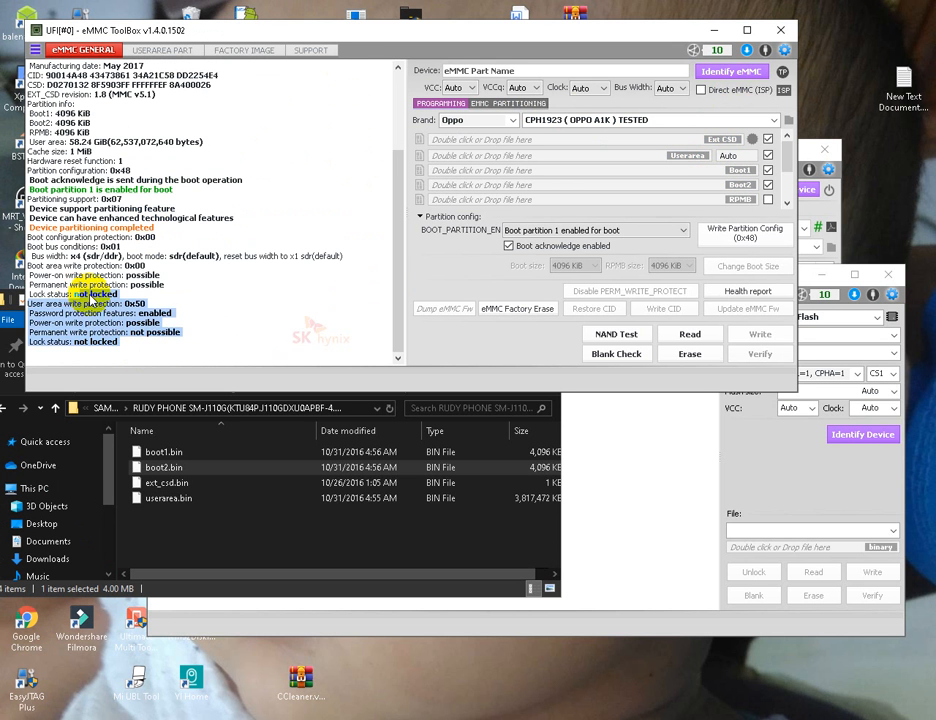
{"action": "left_click", "coordinate": [271, 362]}
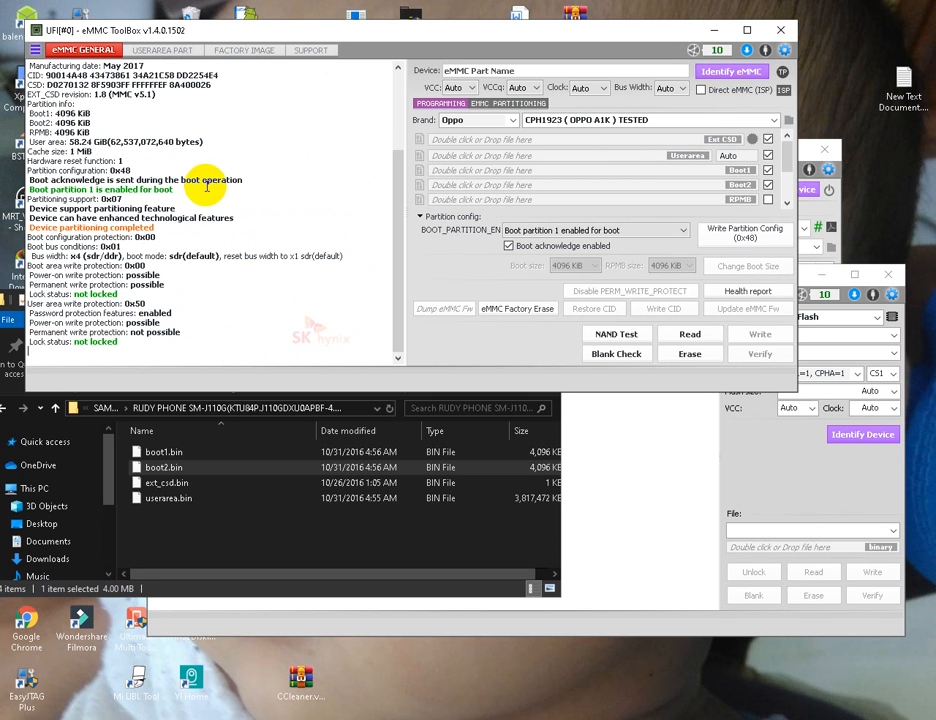
Mark the PERSDATA and MODEM partitions in the Userarea Part partition table
{"action": "left_click", "coordinate": [160, 51]}
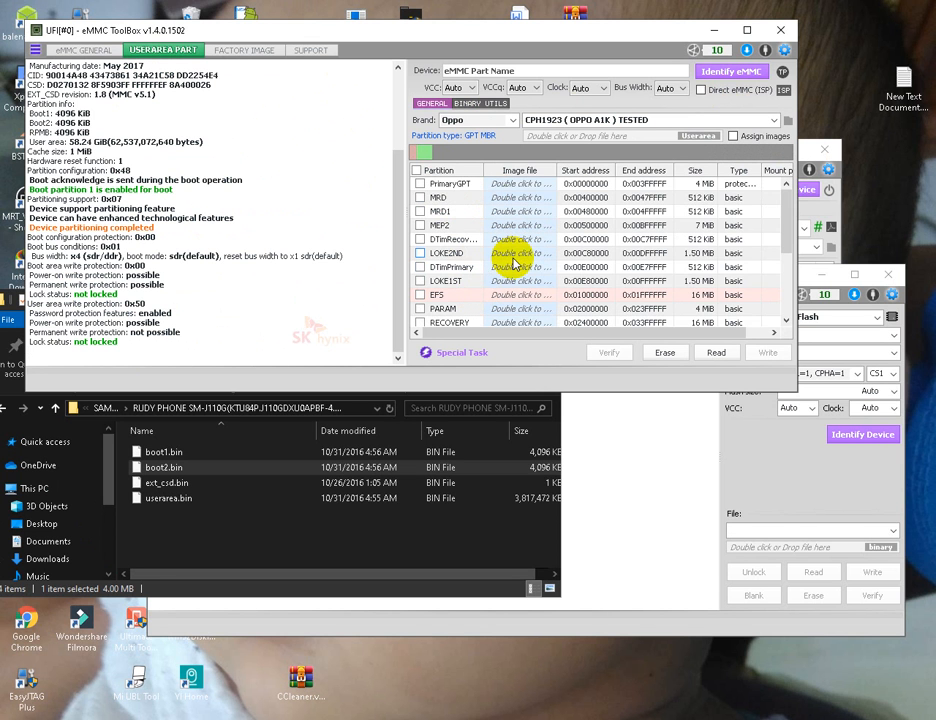
{"action": "scroll", "coordinate": [513, 268], "scroll_direction": "down", "scroll_amount": 3}
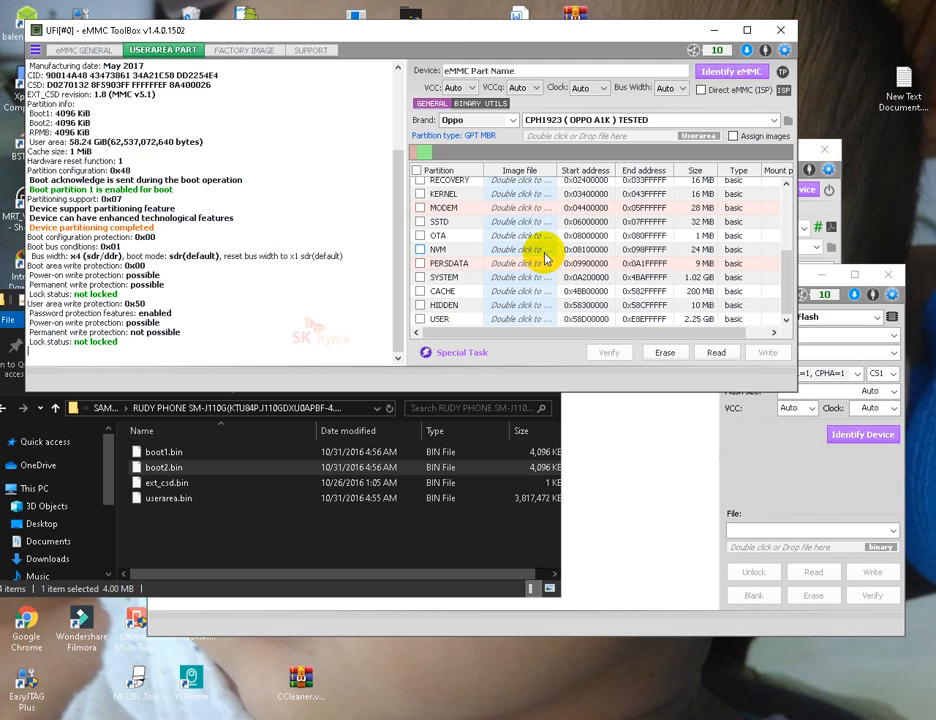
{"action": "left_click", "coordinate": [421, 263]}
{"action": "left_click", "coordinate": [420, 208]}
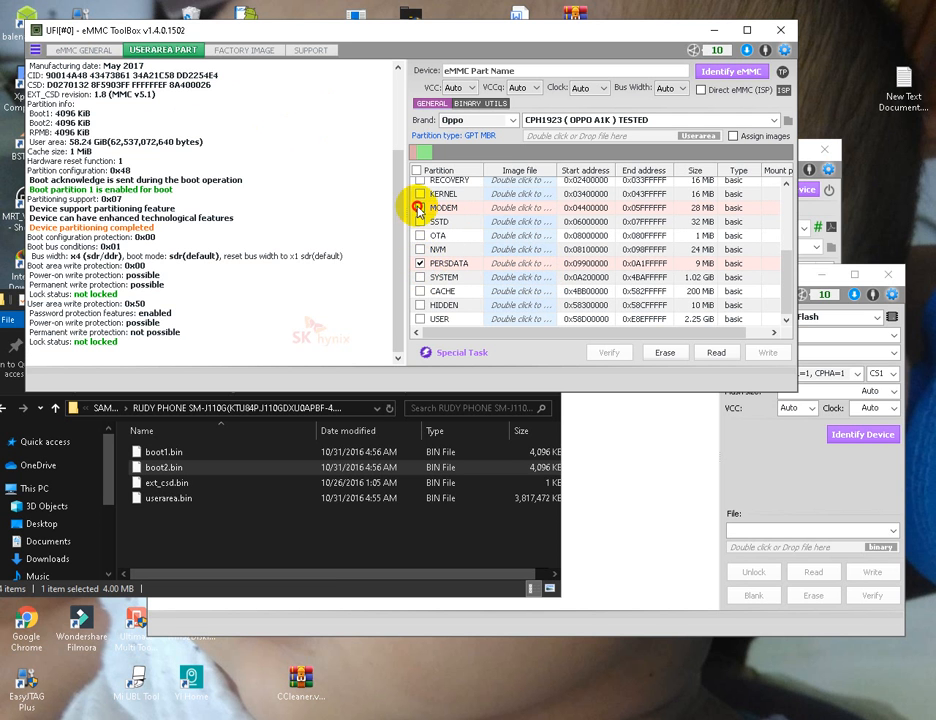
{"action": "scroll", "coordinate": [533, 210], "scroll_direction": "up", "scroll_amount": 4}
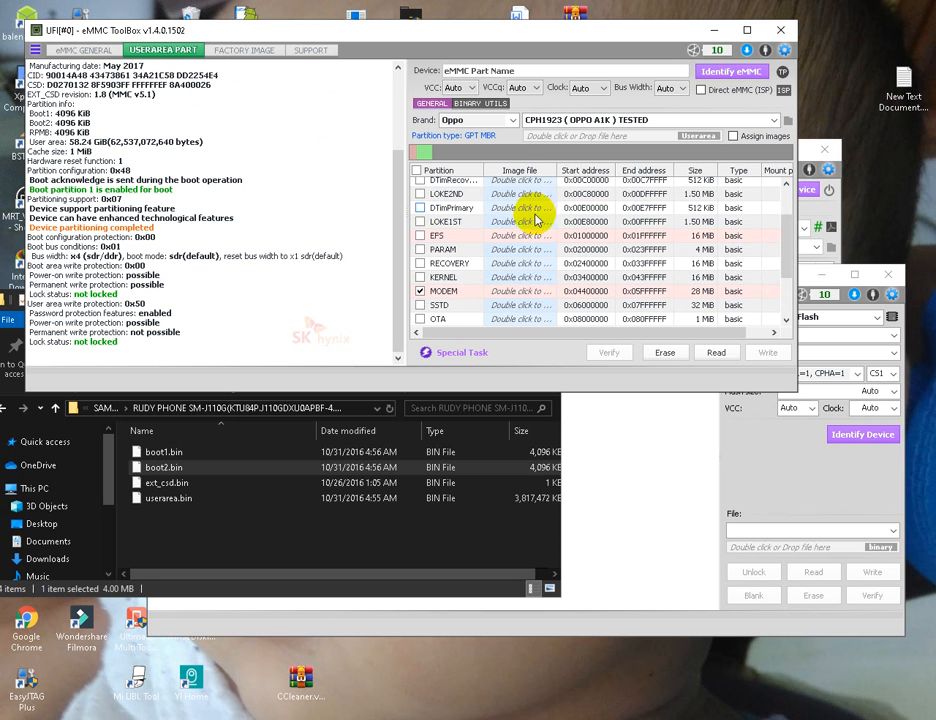
{"action": "scroll", "coordinate": [441, 245], "scroll_direction": "down", "scroll_amount": 4}
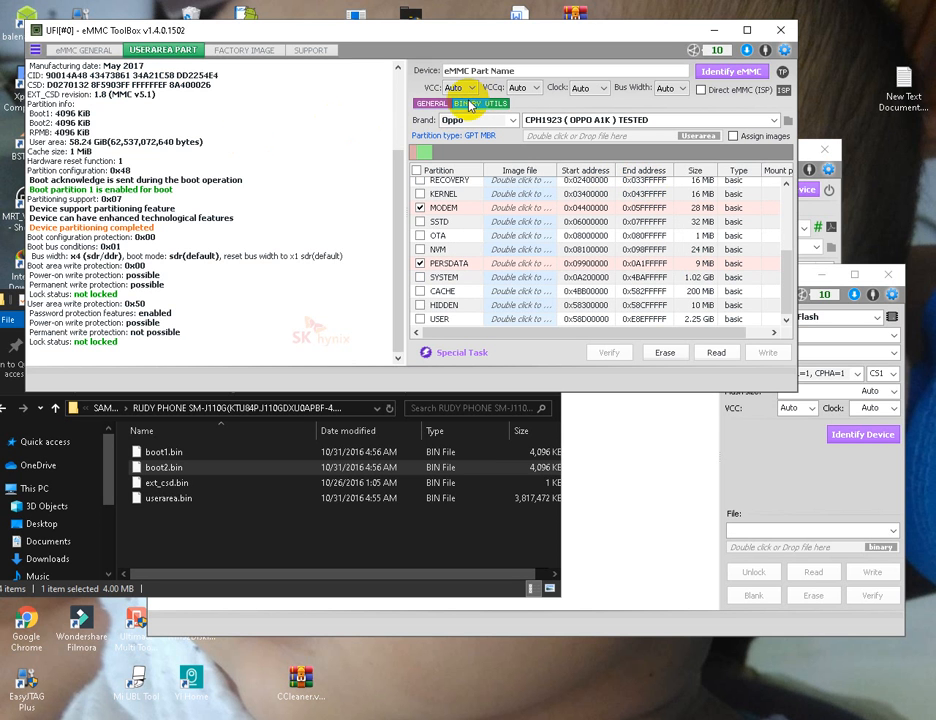
Identify the eMMC again, select Samsung as the brand and open its model list
{"action": "left_click", "coordinate": [707, 72]}
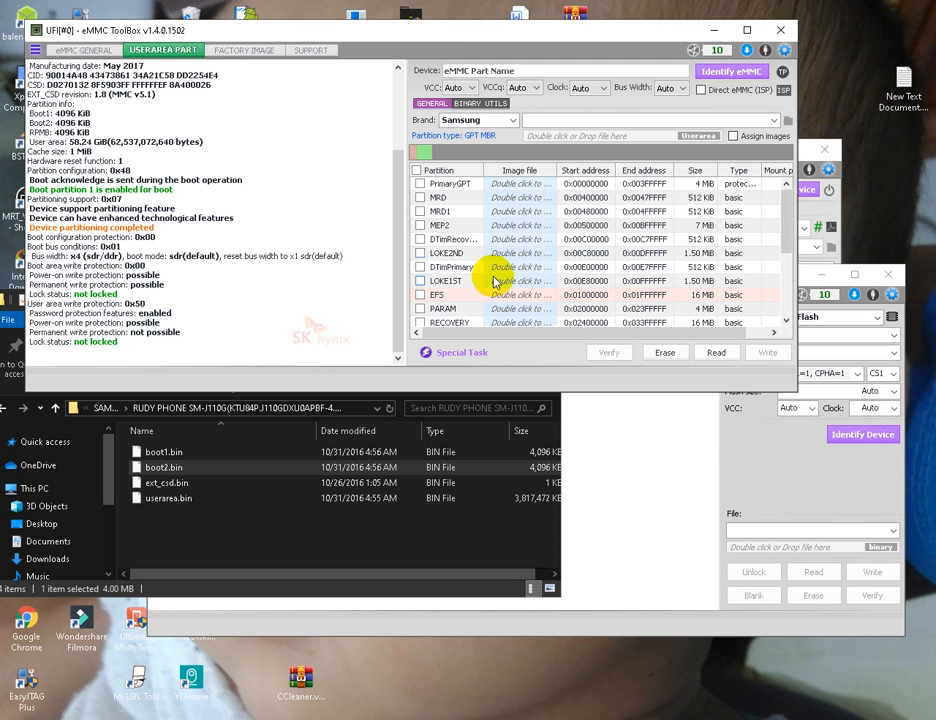
{"action": "left_click", "coordinate": [513, 120]}
{"action": "left_click", "coordinate": [514, 122]}
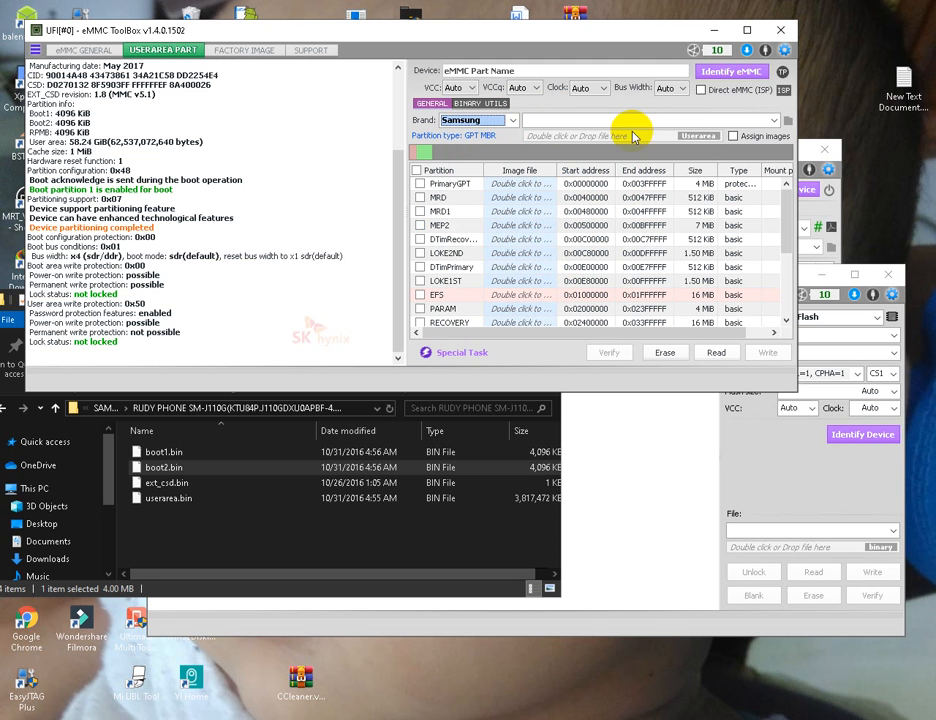
{"action": "left_click", "coordinate": [772, 122]}
{"action": "left_click", "coordinate": [773, 124]}
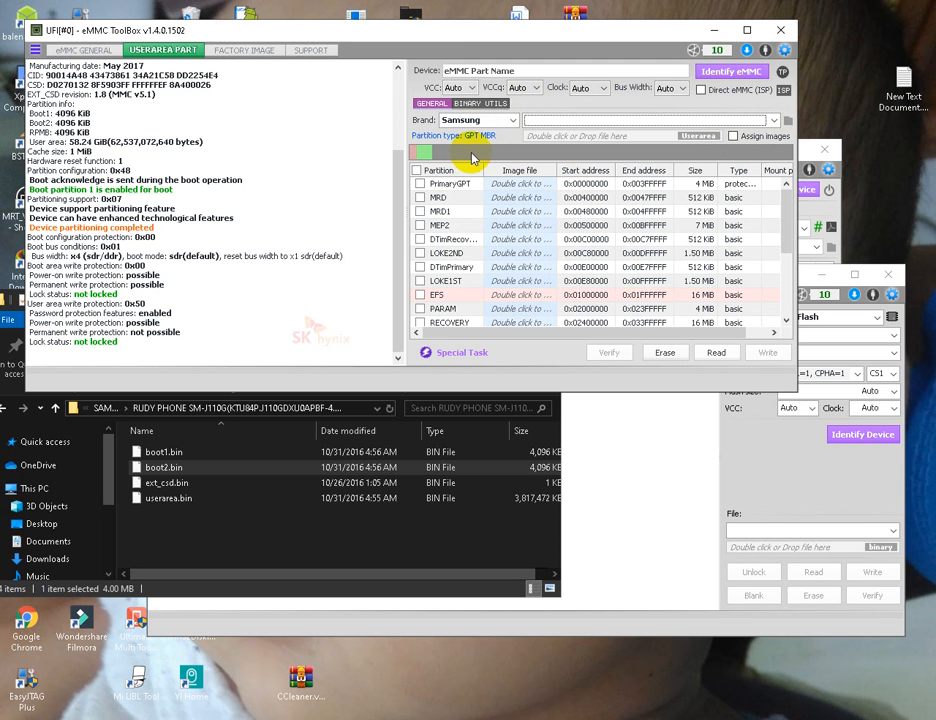
{"action": "left_click", "coordinate": [511, 120]}
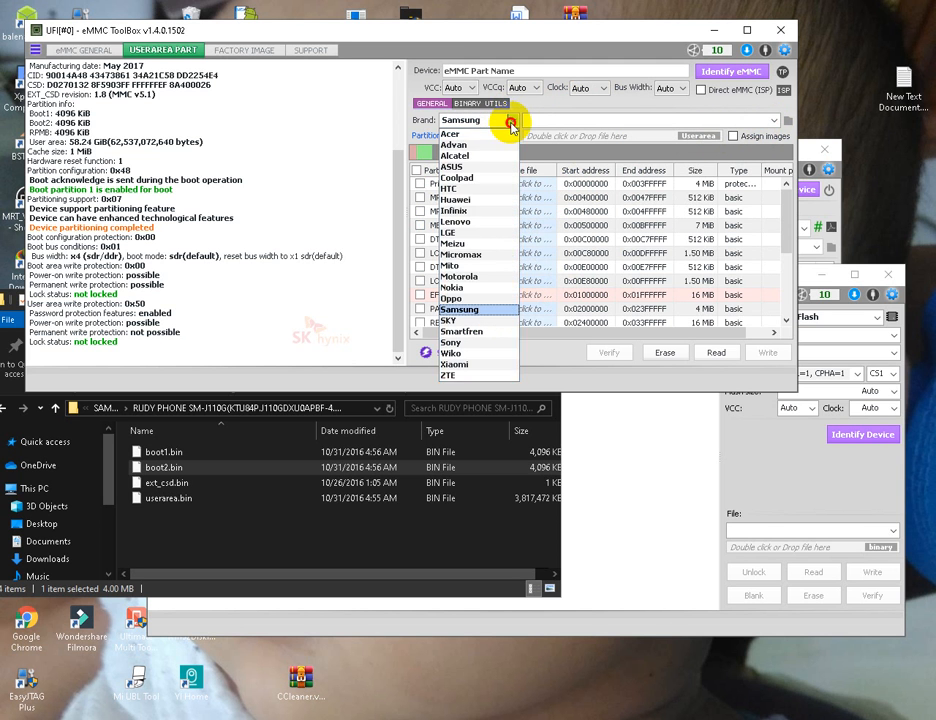
{"action": "left_click", "coordinate": [466, 310]}
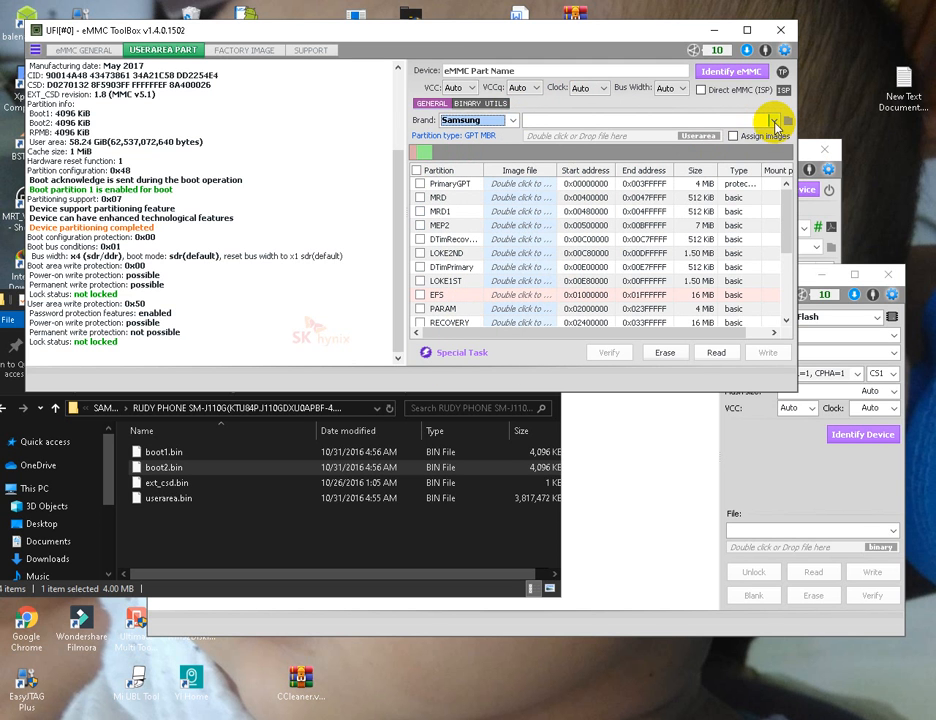
{"action": "left_click", "coordinate": [775, 121]}
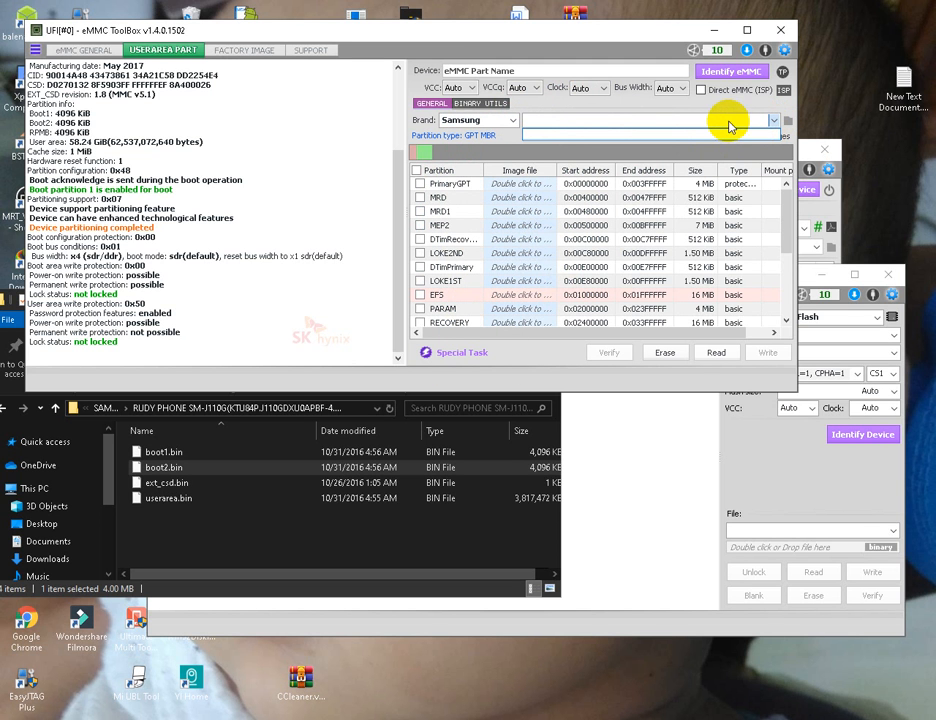
{"action": "left_click", "coordinate": [667, 140]}
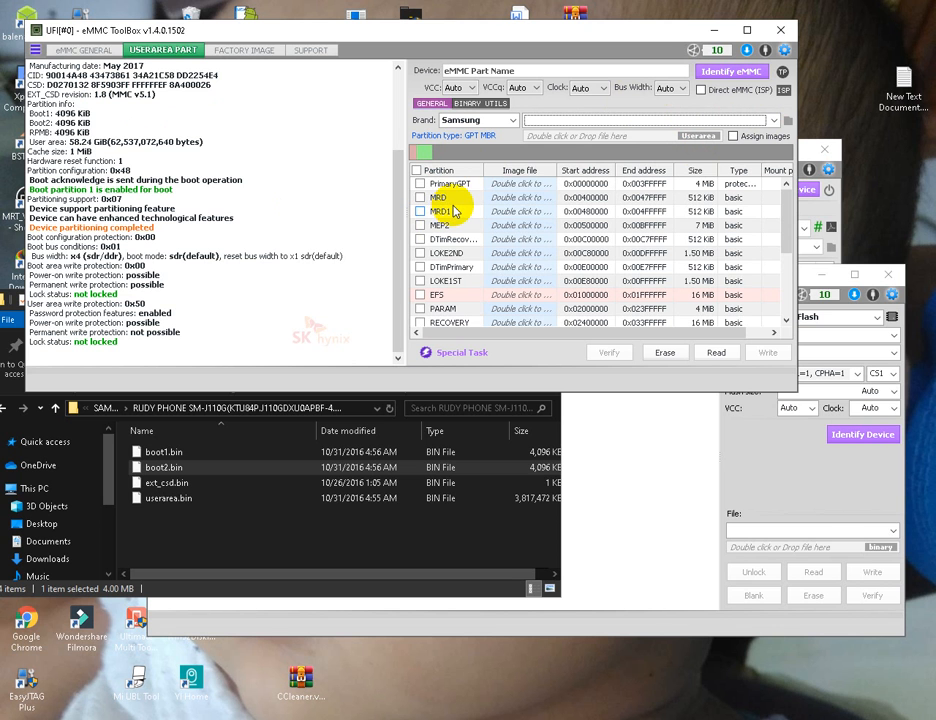
Reselect Samsung, recheck its model list and look through the eMMC's partition table
{"action": "left_click", "coordinate": [512, 121]}
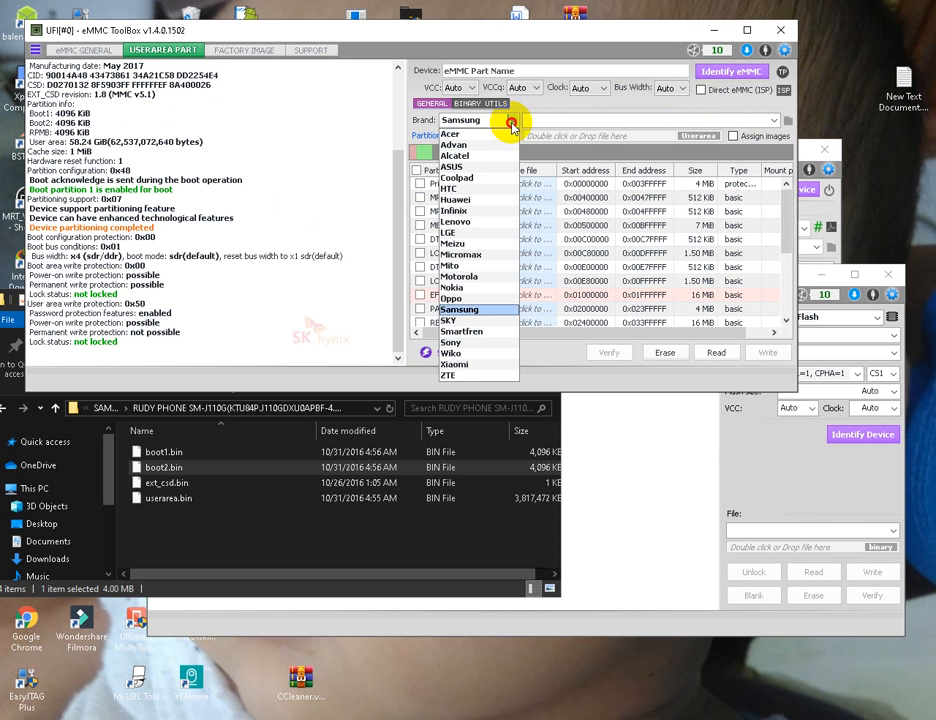
{"action": "left_click", "coordinate": [490, 310]}
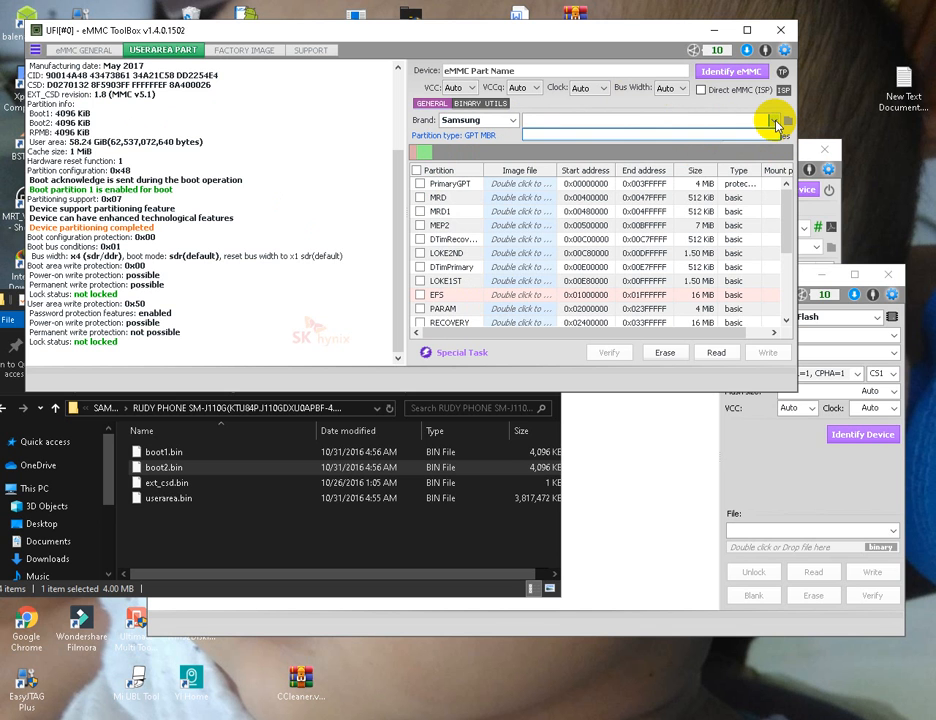
{"action": "left_click", "coordinate": [767, 134]}
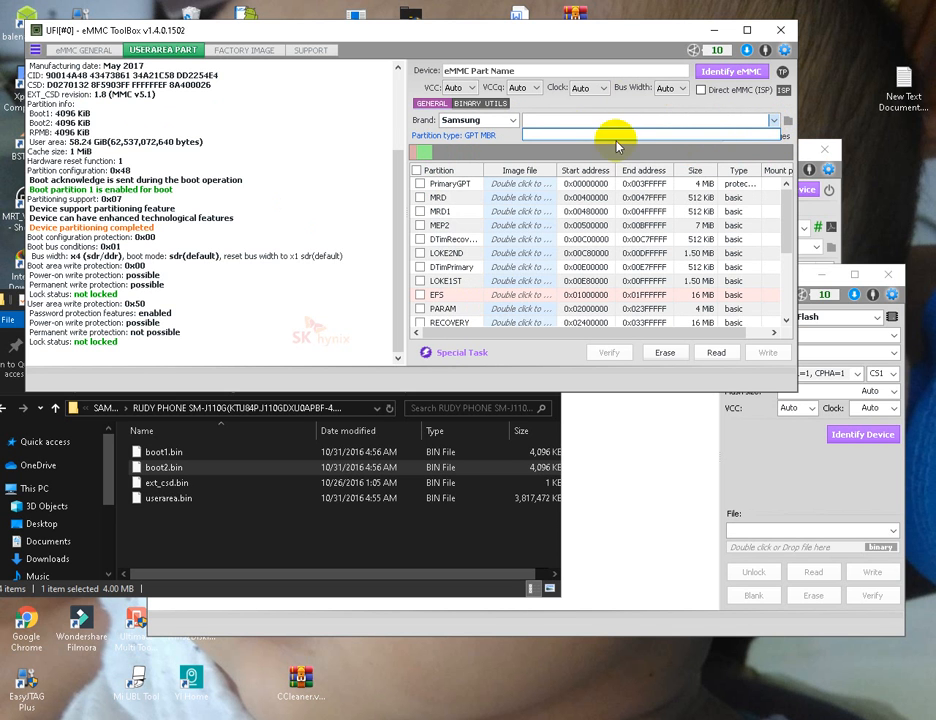
{"action": "left_click", "coordinate": [502, 139]}
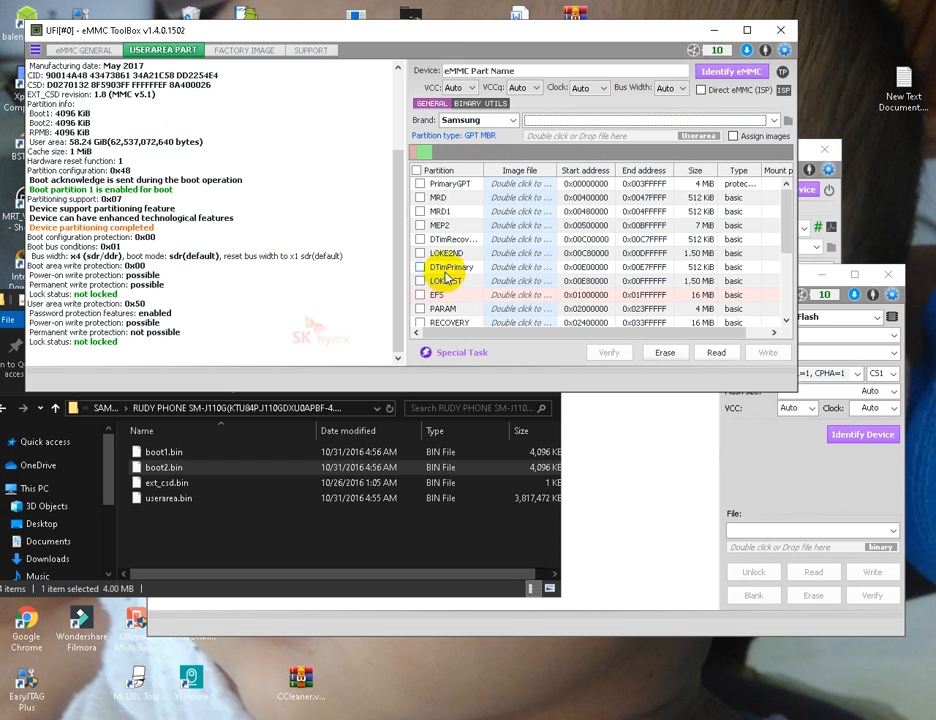
{"action": "scroll", "coordinate": [442, 285], "scroll_direction": "down", "scroll_amount": 2}
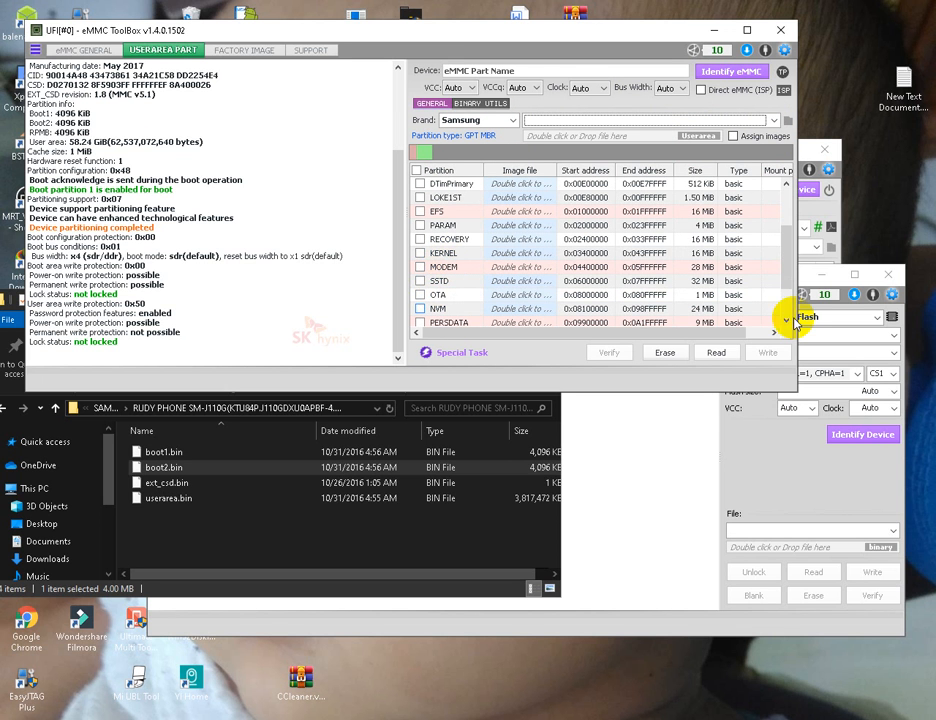
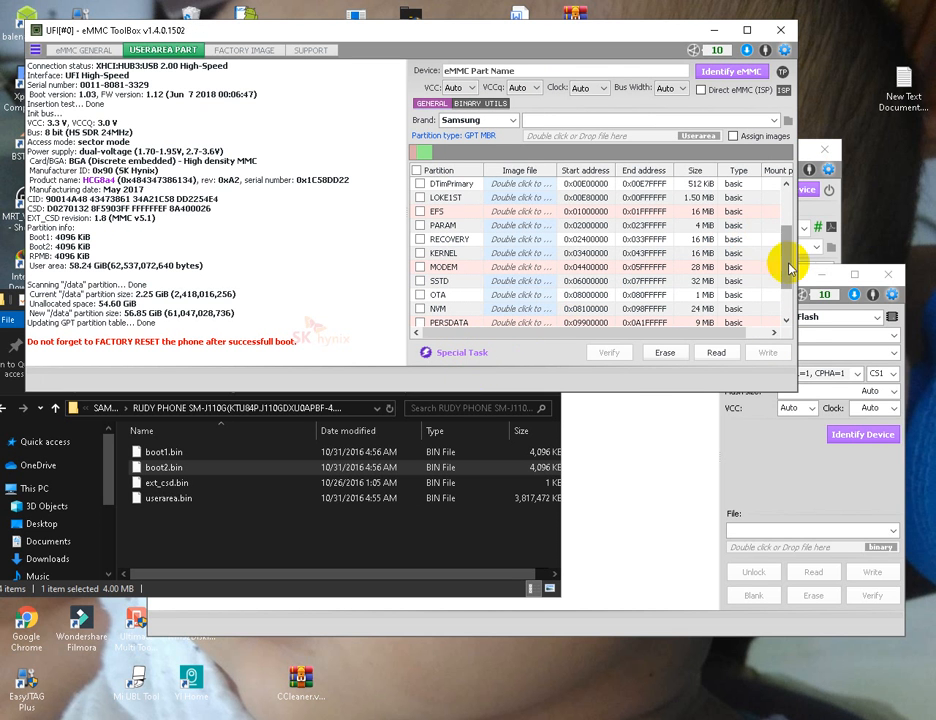
Mark the USER partition in the partition table and highlight the /data partition size lines in the log
{"action": "left_click_drag", "start_coordinate": [788, 268], "coordinate": [790, 313]}
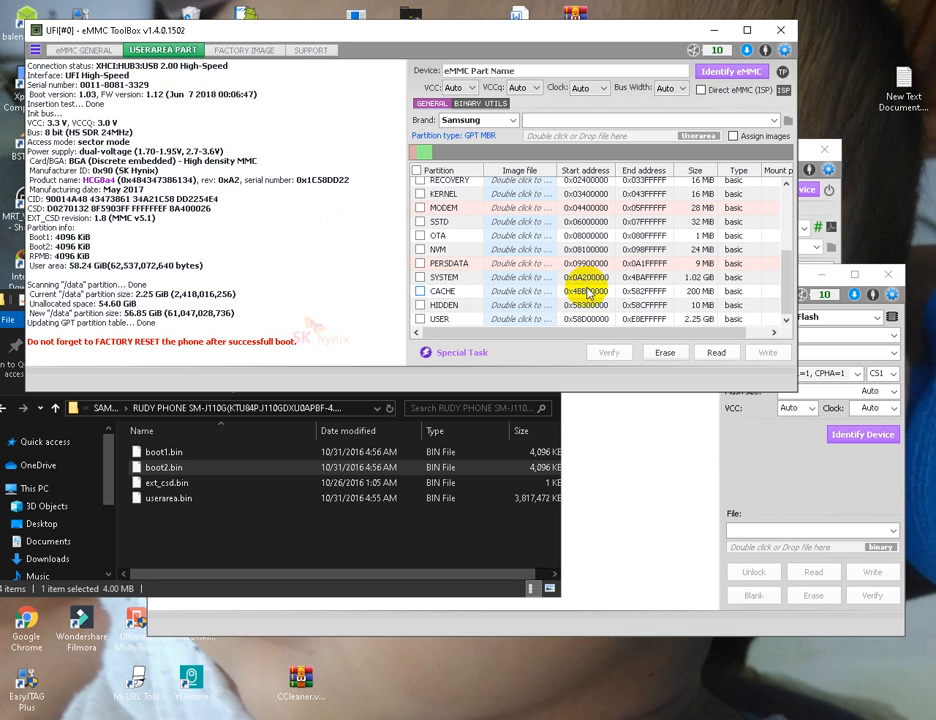
{"action": "left_click", "coordinate": [420, 318]}
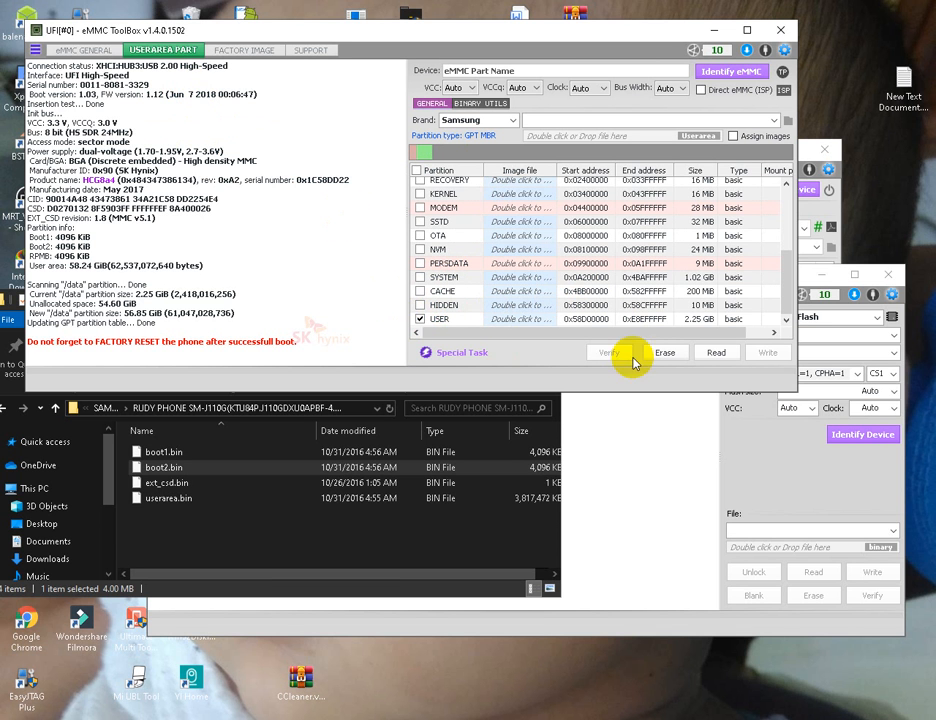
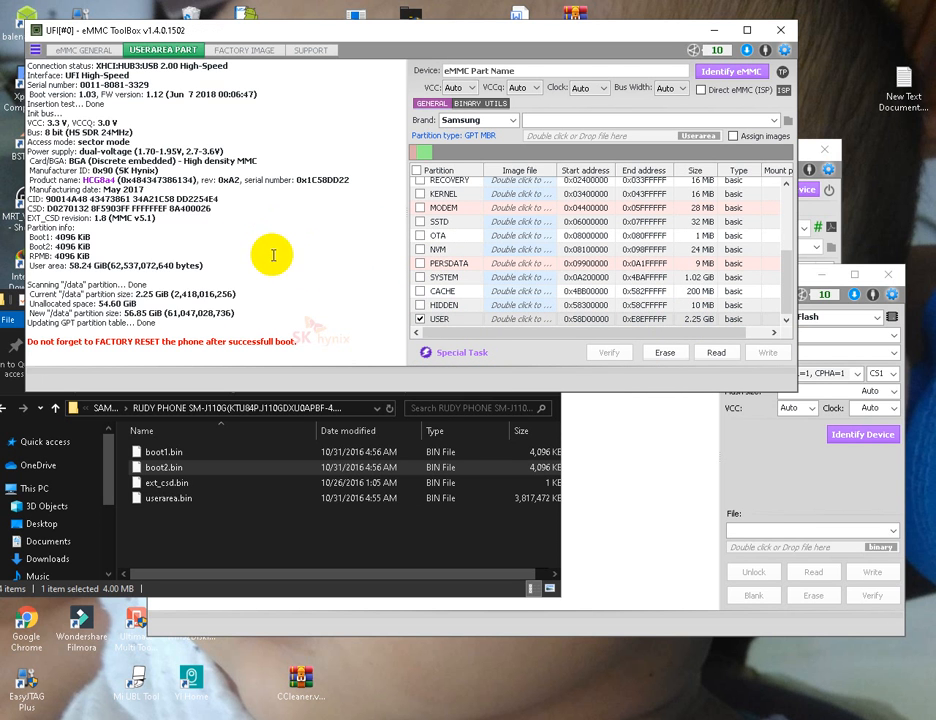
{"action": "left_click_drag", "start_coordinate": [137, 293], "coordinate": [197, 302]}
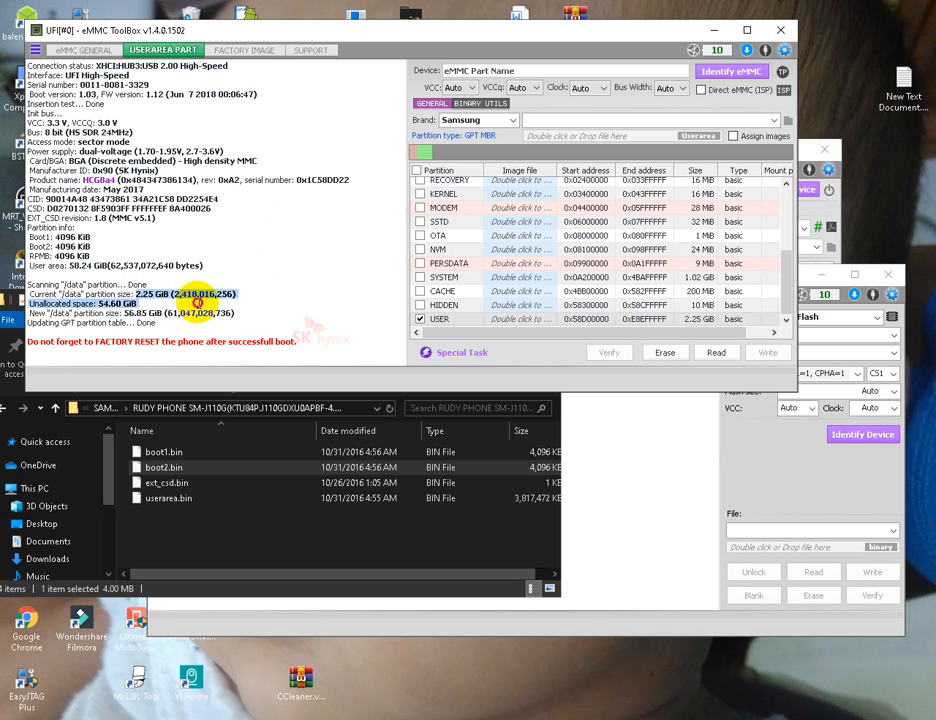
{"action": "left_click", "coordinate": [150, 312]}
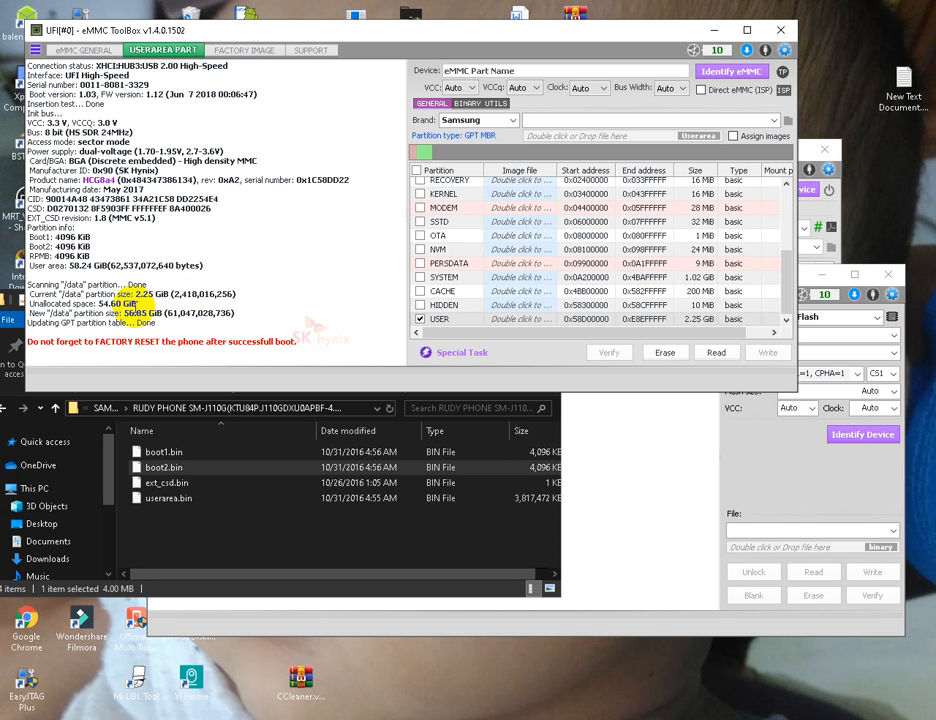
Identify the eMMC again and select the USER partition row to check its resized capacity
{"action": "left_click", "coordinate": [728, 76]}
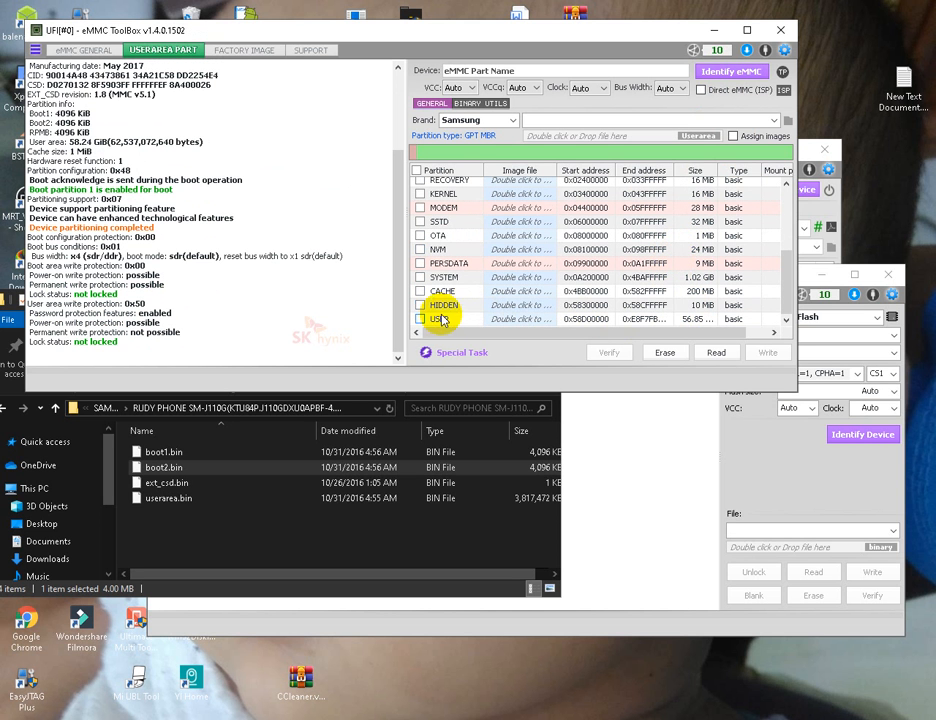
{"action": "left_click", "coordinate": [692, 321]}
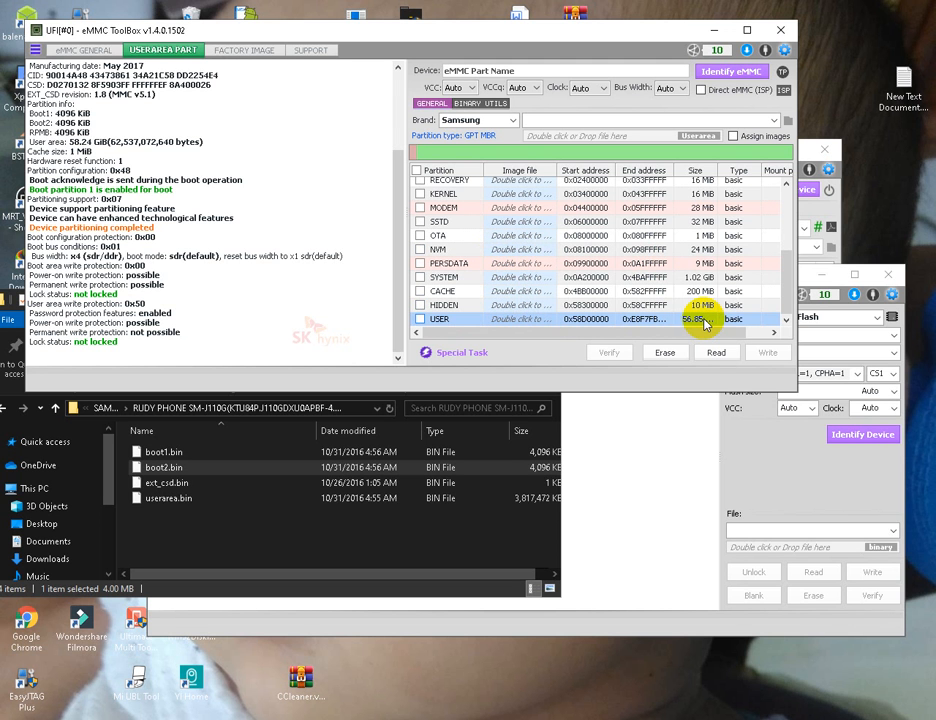
Review the Special Task options, including the Oppo and Vivo MasterClear choices, and dismiss the Bitdefender update prompt
{"action": "left_click", "coordinate": [466, 355]}
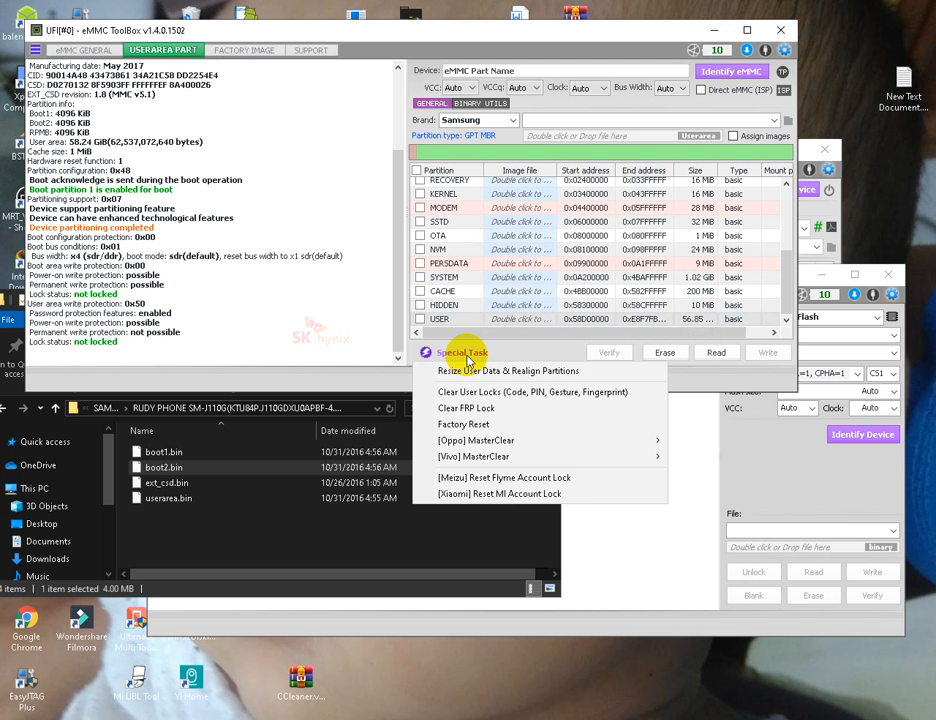
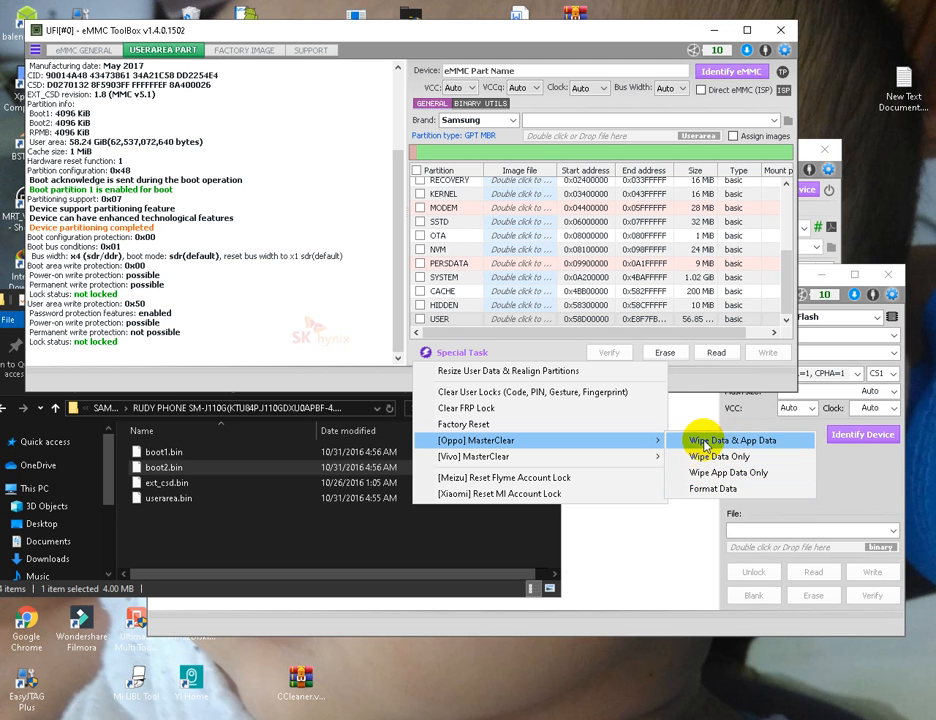
{"action": "mouse_move", "coordinate": [583, 459]}
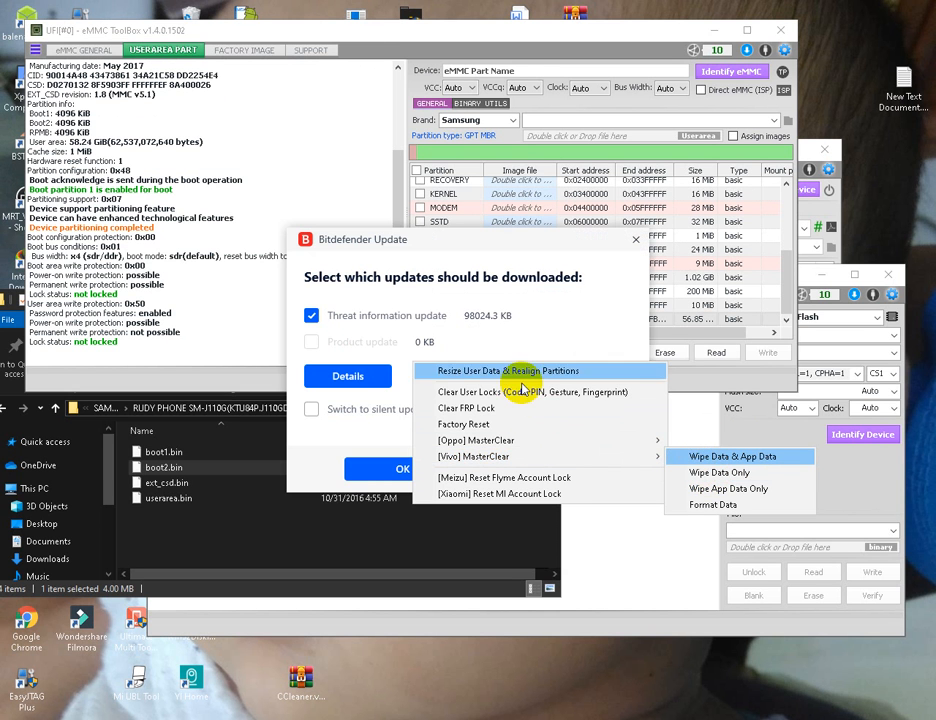
{"action": "left_click", "coordinate": [634, 240]}
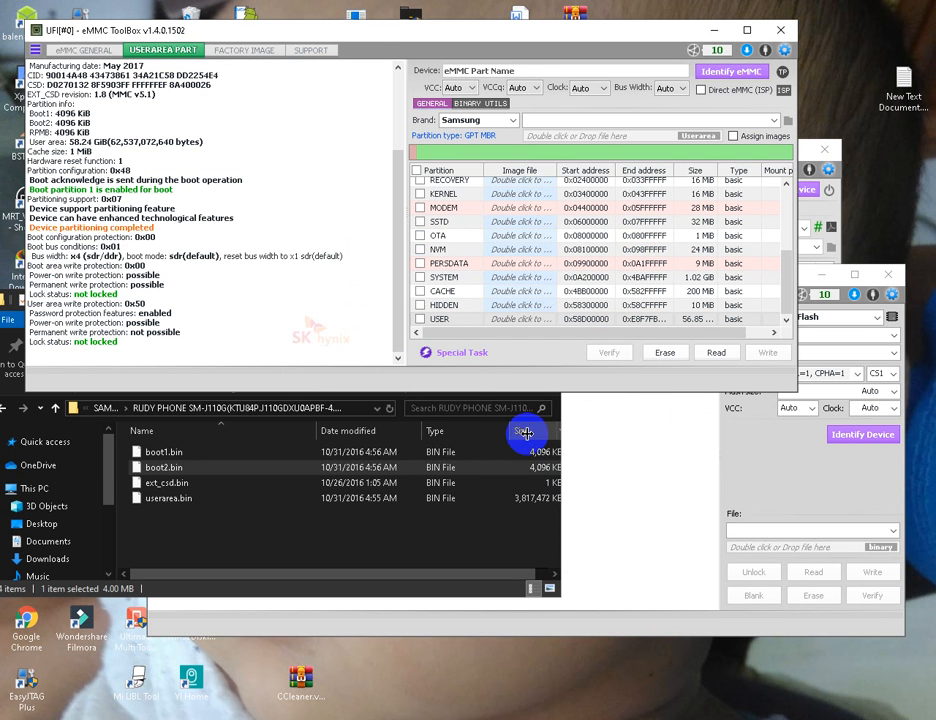
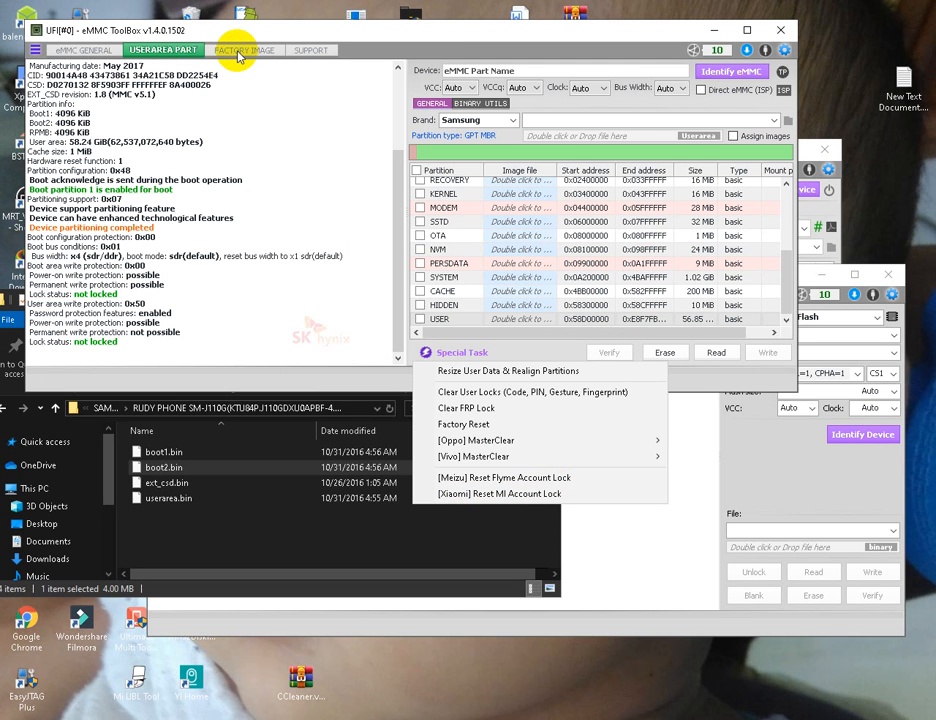
Go to the Factory Image page and set the vendor/platform to MediaTek
{"action": "left_click", "coordinate": [239, 56]}
{"action": "left_click", "coordinate": [241, 55]}
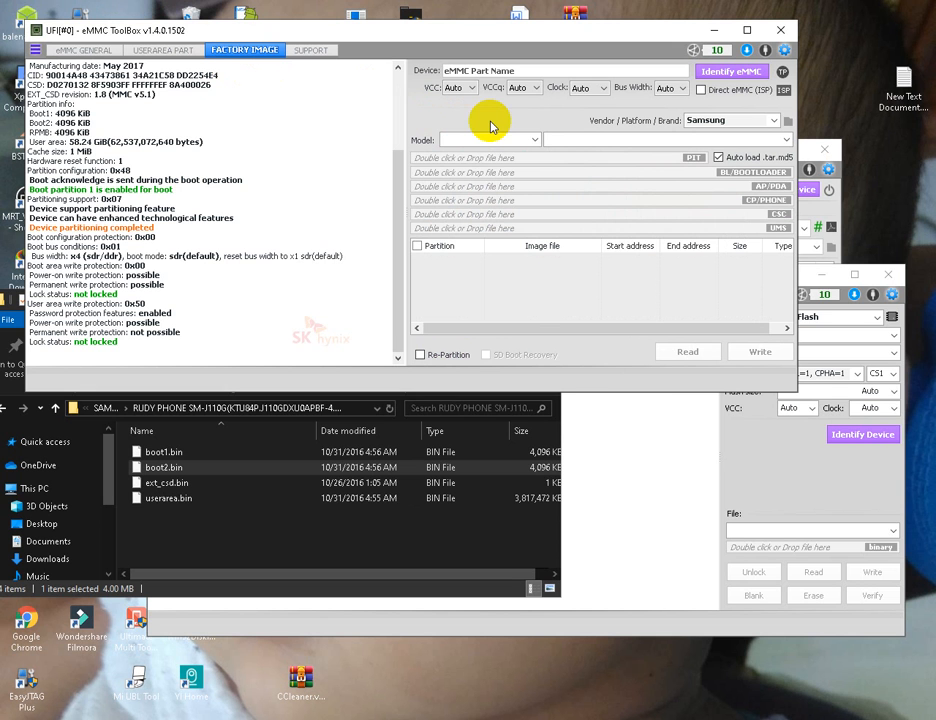
{"action": "left_click", "coordinate": [98, 51]}
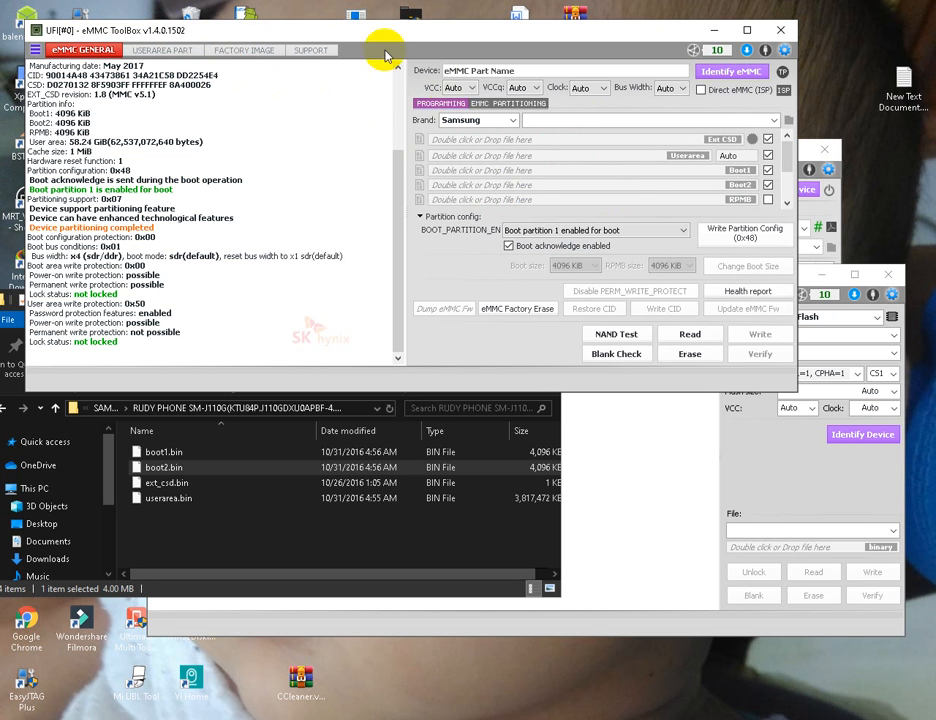
{"action": "left_click", "coordinate": [244, 50]}
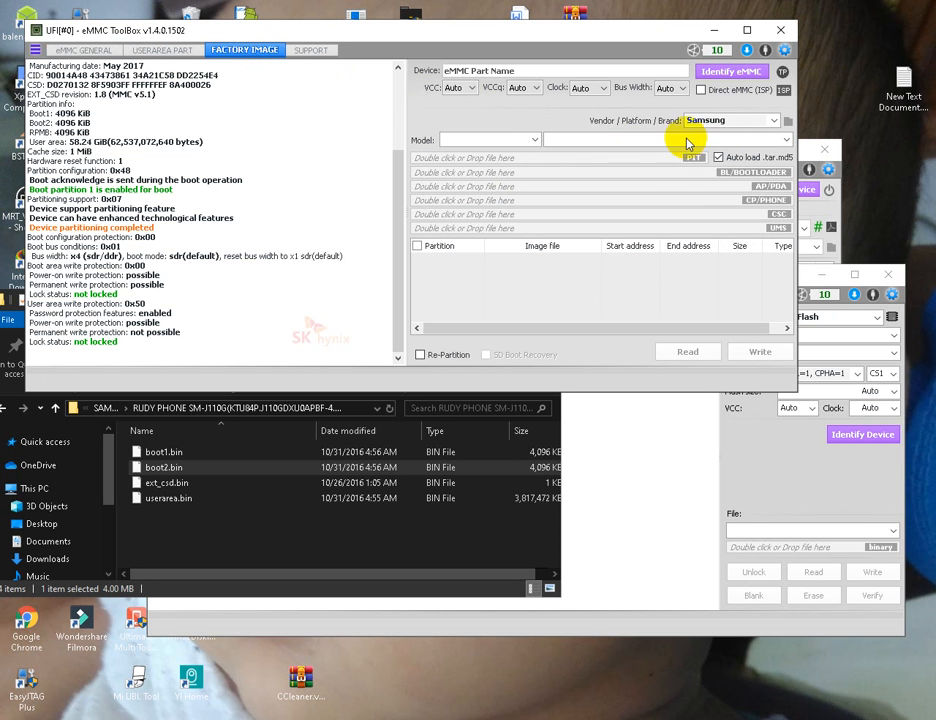
{"action": "left_click", "coordinate": [773, 121]}
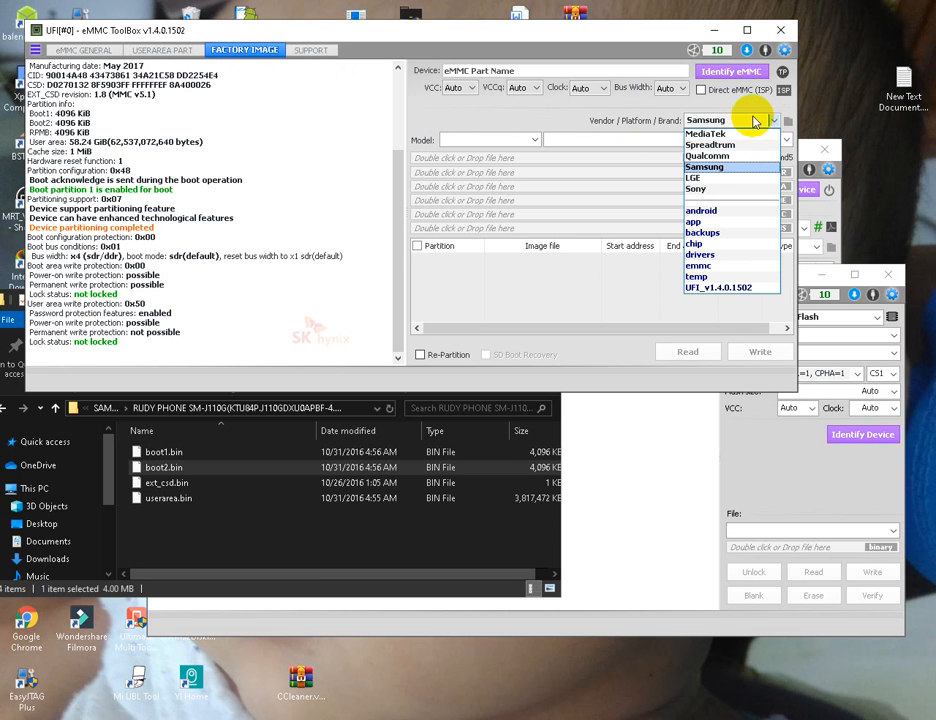
{"action": "left_click", "coordinate": [728, 134]}
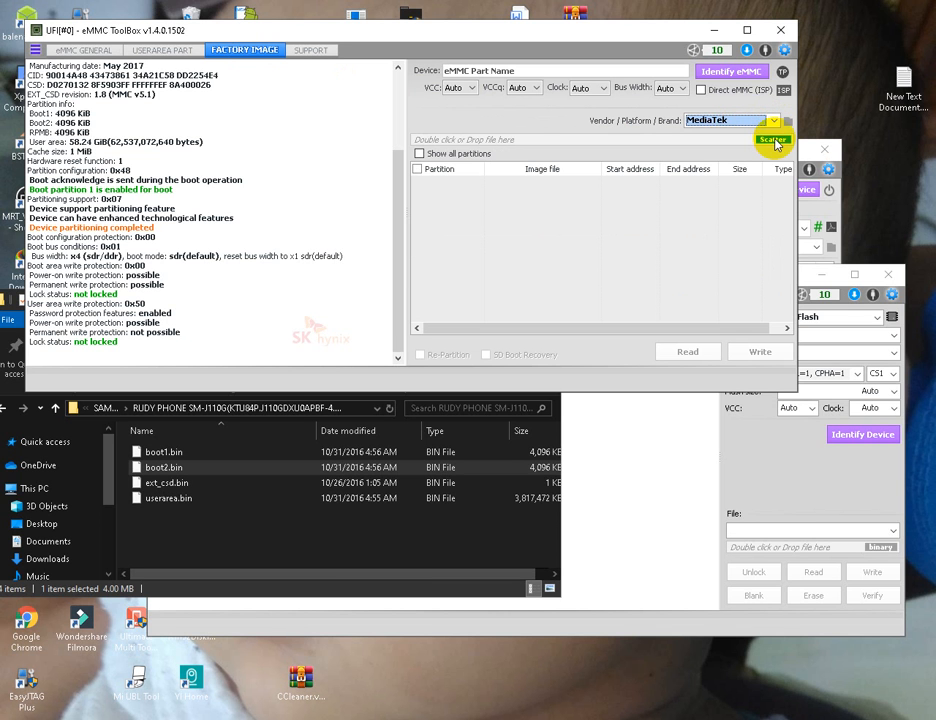
Start loading a scatter file and browse to the FIRMWARE ANDROID folder on Local Disk (F:)
{"action": "left_click", "coordinate": [773, 140]}
{"action": "scroll", "coordinate": [130, 205], "scroll_direction": "down", "scroll_amount": 5}
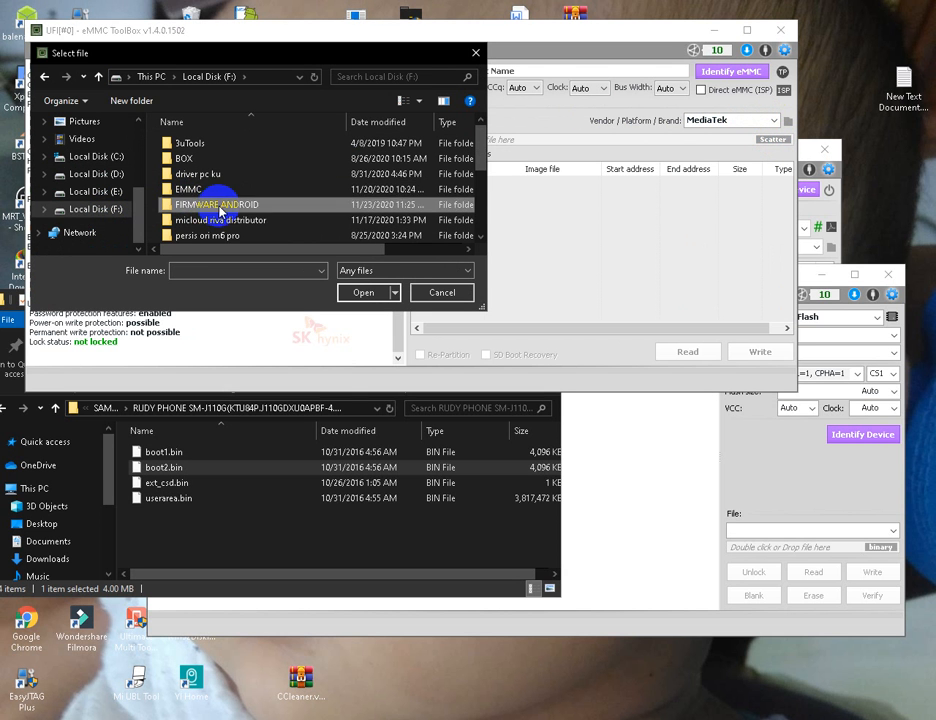
{"action": "double_click", "coordinate": [217, 204]}
{"action": "scroll", "coordinate": [219, 204], "scroll_direction": "down", "scroll_amount": 2}
{"action": "scroll", "coordinate": [219, 204], "scroll_direction": "down", "scroll_amount": 1}
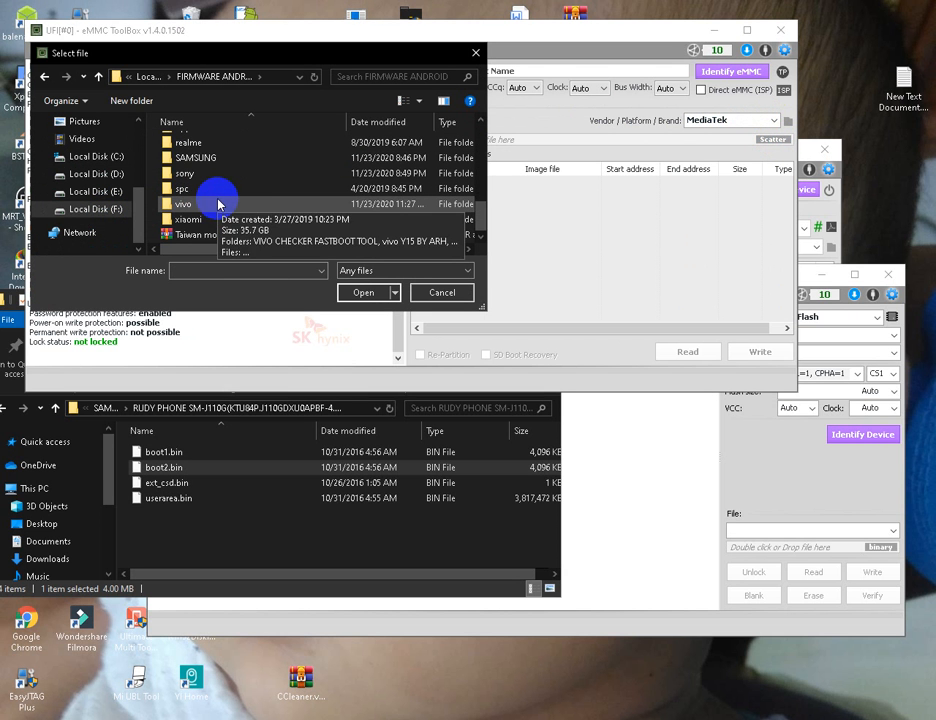
{"action": "double_click", "coordinate": [210, 217]}
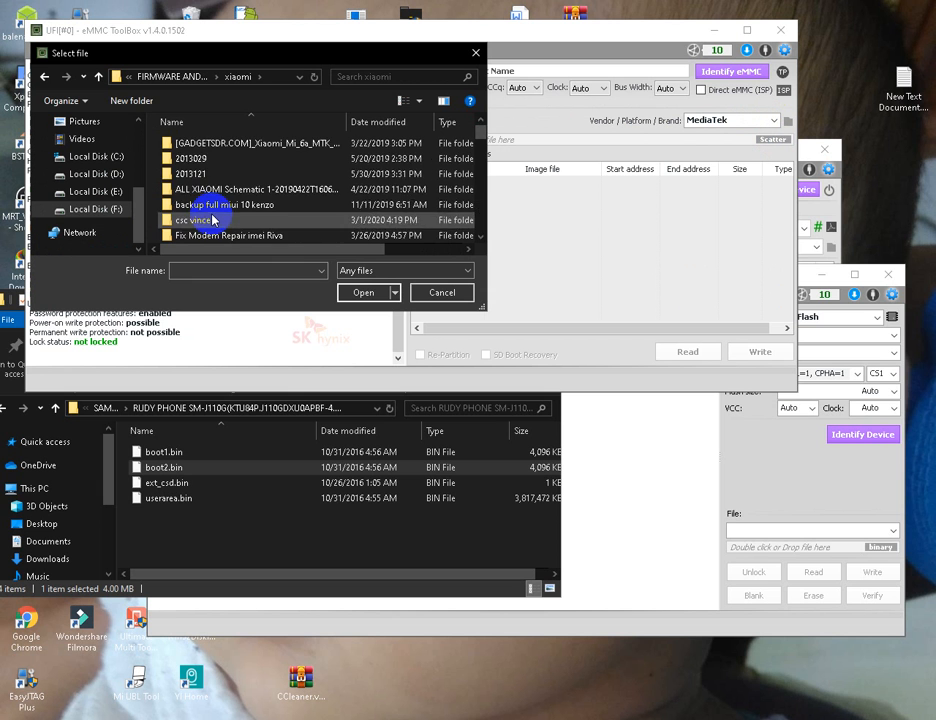
{"action": "double_click", "coordinate": [217, 158]}
{"action": "double_click", "coordinate": [228, 146]}
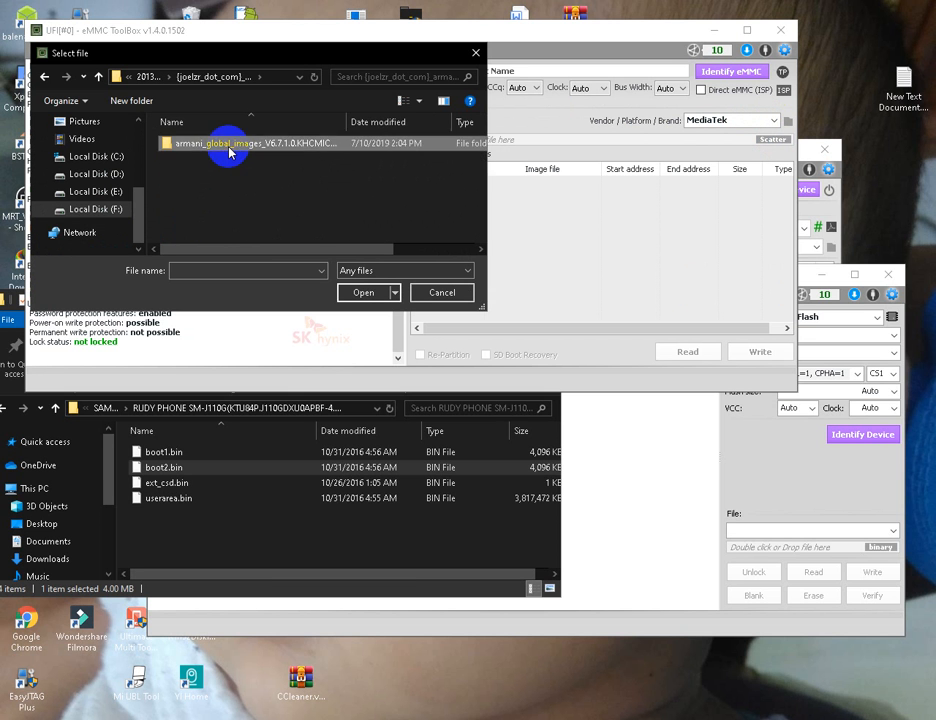
{"action": "double_click", "coordinate": [226, 146]}
{"action": "double_click", "coordinate": [226, 145]}
{"action": "scroll", "coordinate": [234, 175], "scroll_direction": "down", "scroll_amount": 3}
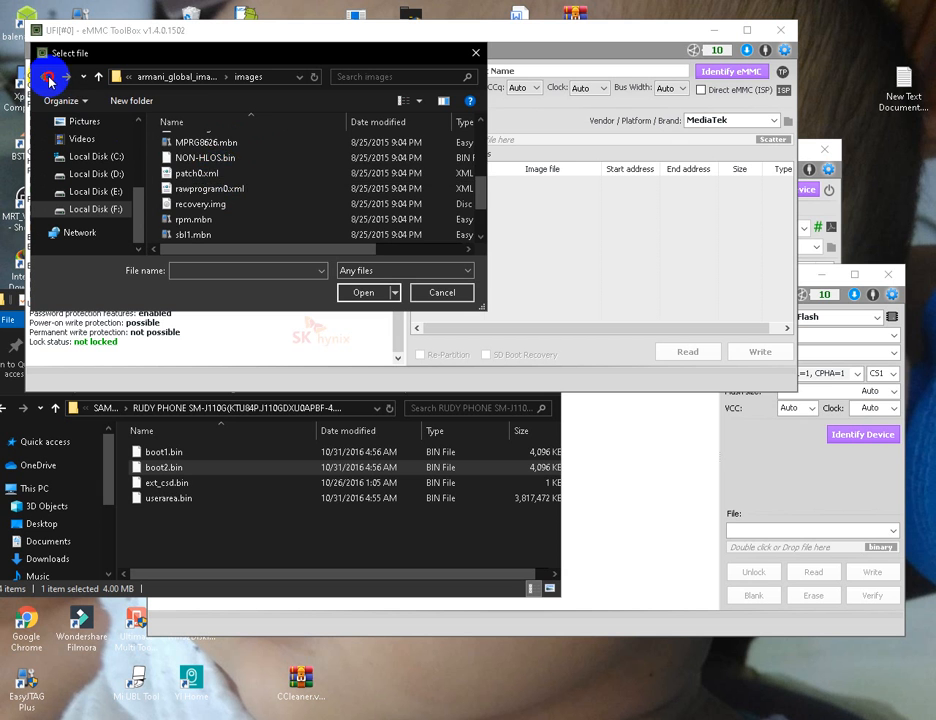
{"action": "left_click", "coordinate": [44, 77]}
{"action": "left_click", "coordinate": [44, 77]}
{"action": "left_click", "coordinate": [44, 77]}
{"action": "left_click", "coordinate": [44, 77]}
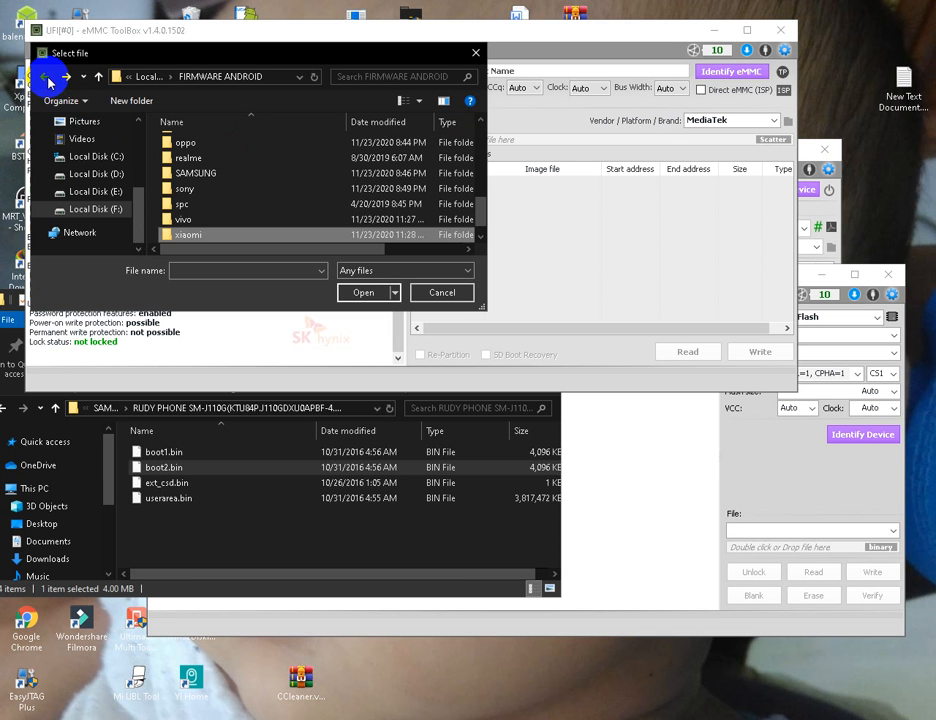
Load MT6592_Android_scatter.txt from the images folder of the xiaomi 2013121 firmware and look through its partition list
{"action": "double_click", "coordinate": [200, 235]}
{"action": "left_click", "coordinate": [205, 175]}
{"action": "double_click", "coordinate": [205, 175]}
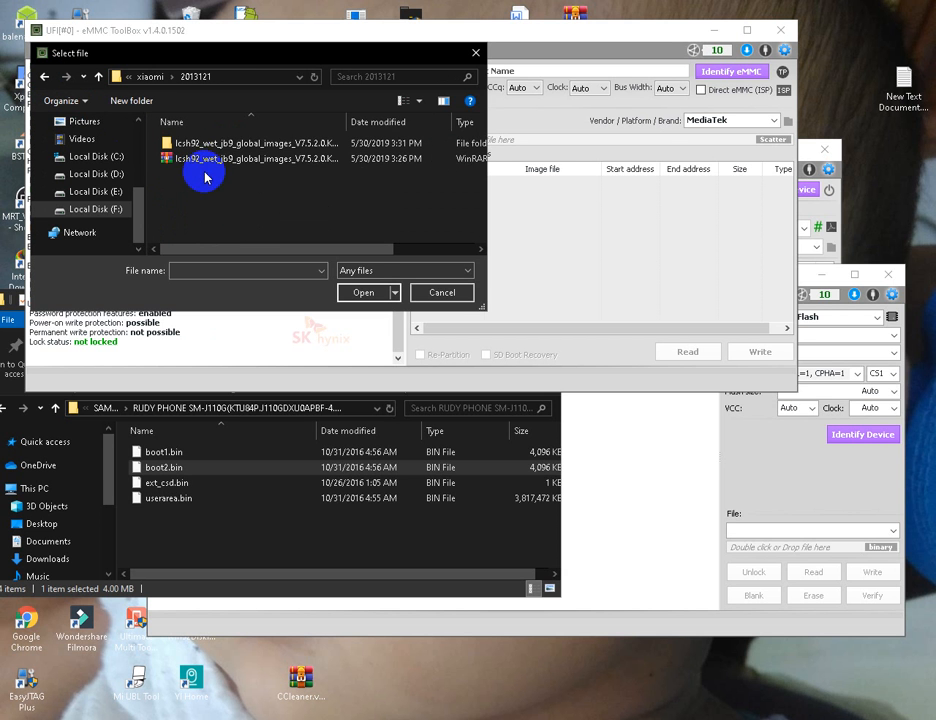
{"action": "double_click", "coordinate": [204, 148]}
{"action": "double_click", "coordinate": [205, 148]}
{"action": "double_click", "coordinate": [205, 148]}
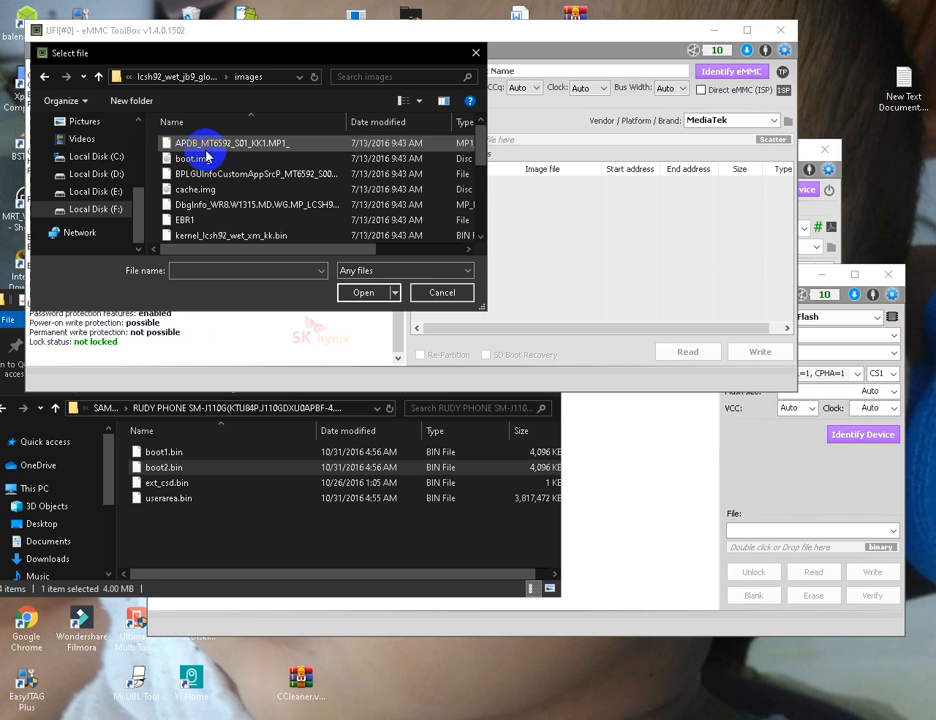
{"action": "scroll", "coordinate": [210, 200], "scroll_direction": "down", "scroll_amount": 2}
{"action": "double_click", "coordinate": [205, 220]}
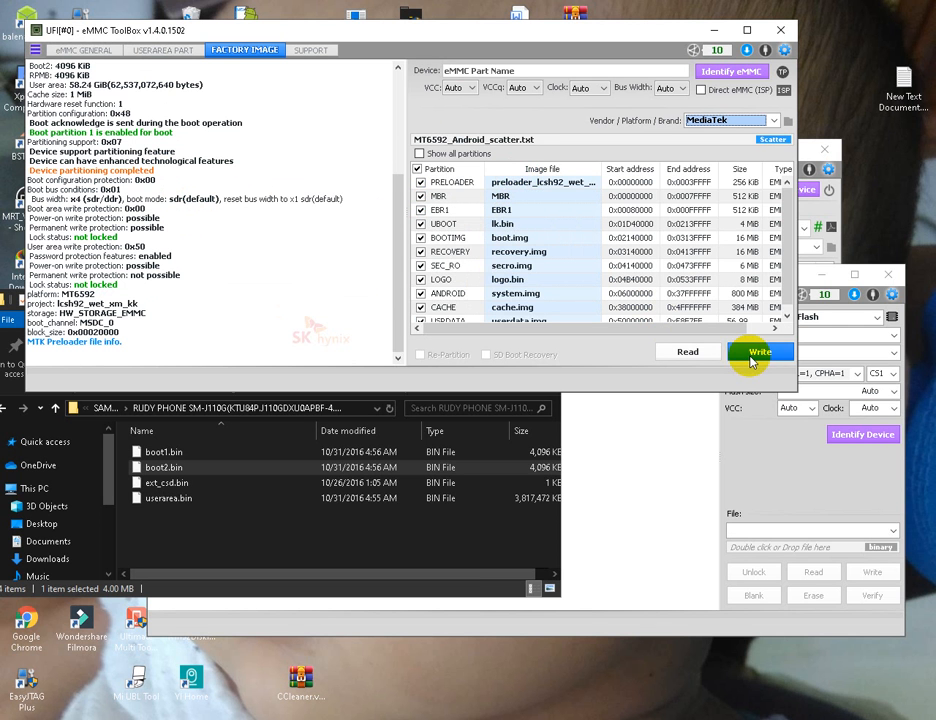
{"action": "scroll", "coordinate": [553, 215], "scroll_direction": "down", "scroll_amount": 1}
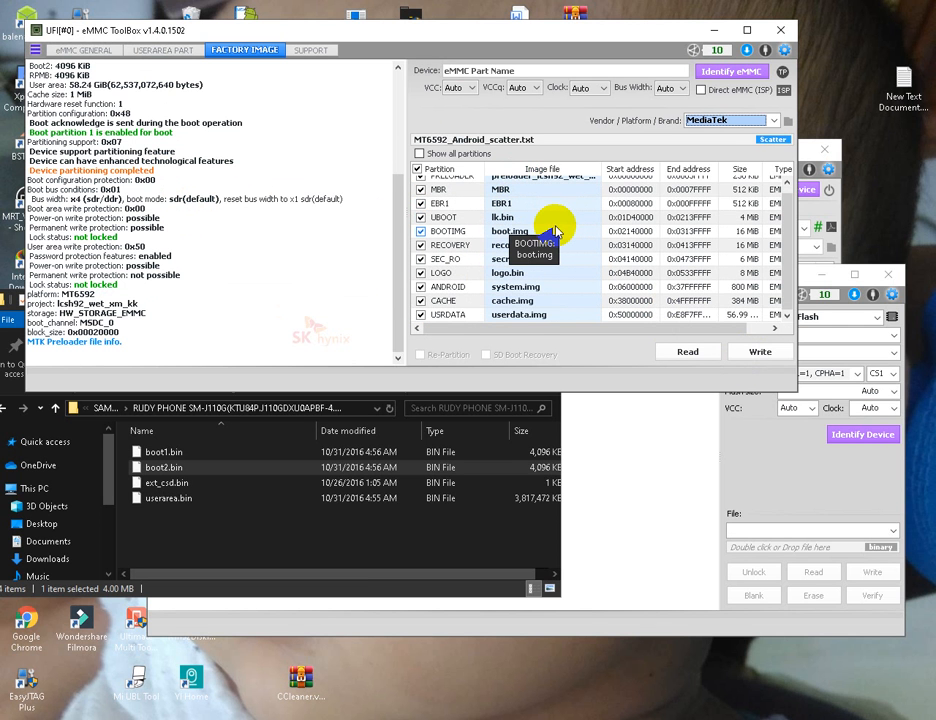
{"action": "scroll", "coordinate": [556, 231], "scroll_direction": "up", "scroll_amount": 1}
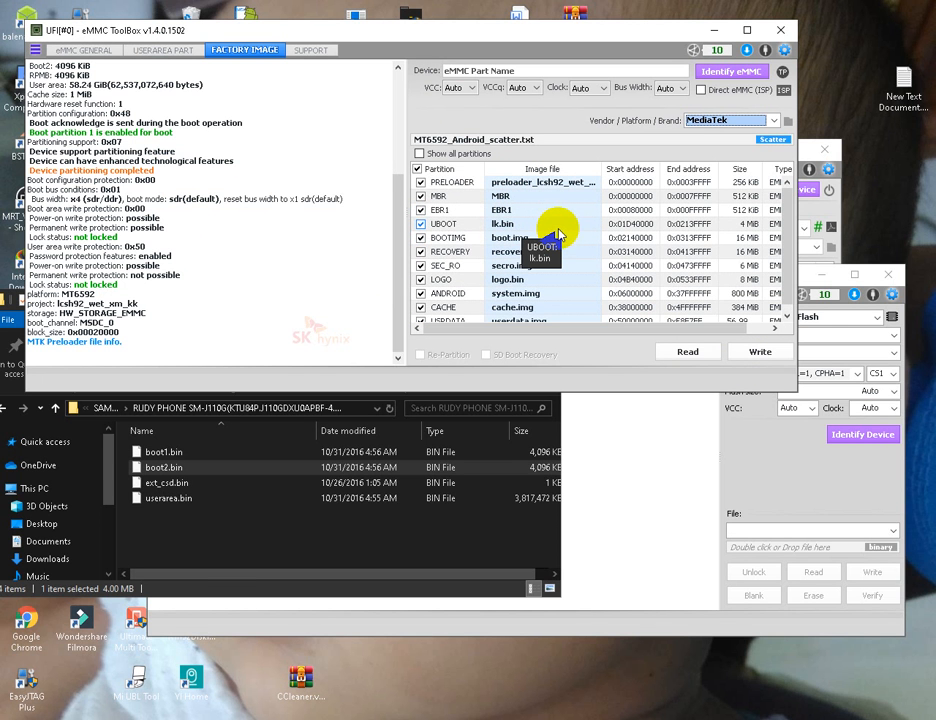
Switch the vendor/platform through Spreadtrum, Qualcomm and Samsung to review the firmware file fields each one offers
{"action": "left_click", "coordinate": [773, 121]}
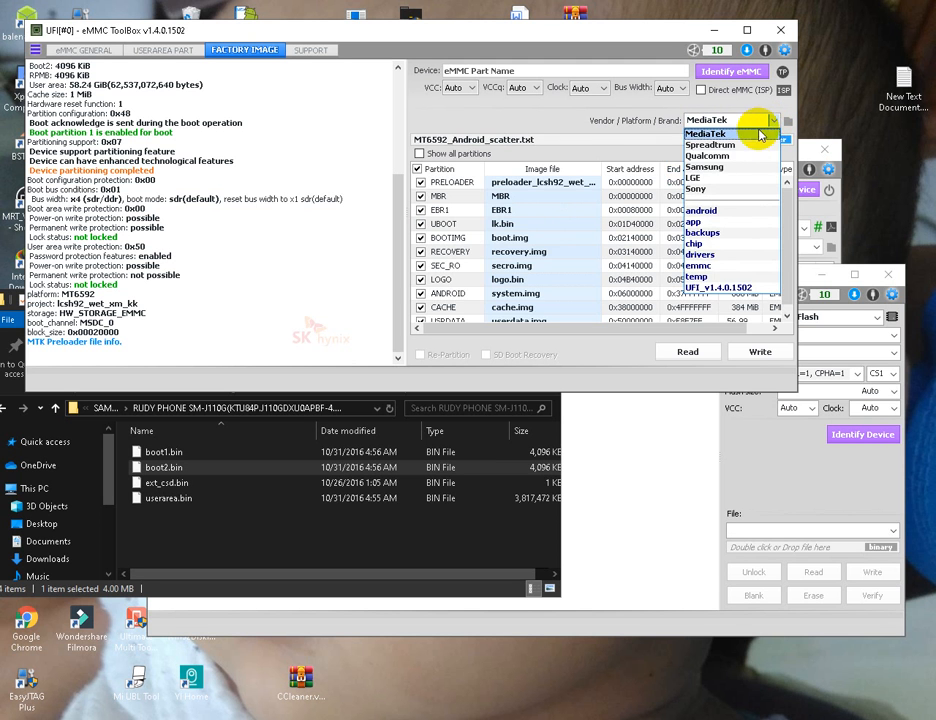
{"action": "left_click", "coordinate": [740, 144]}
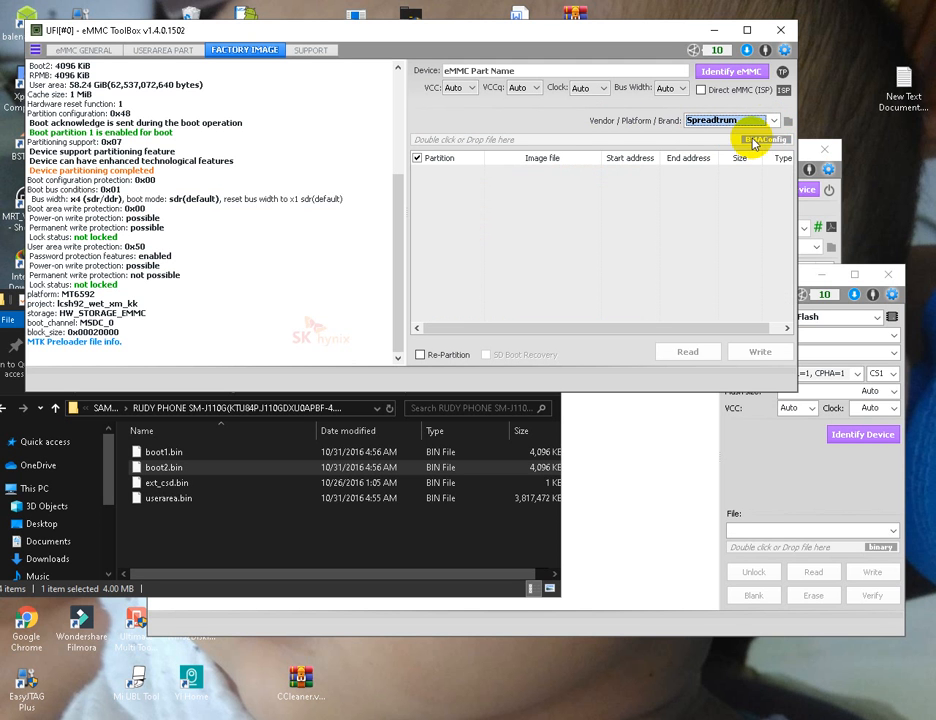
{"action": "left_click", "coordinate": [773, 121]}
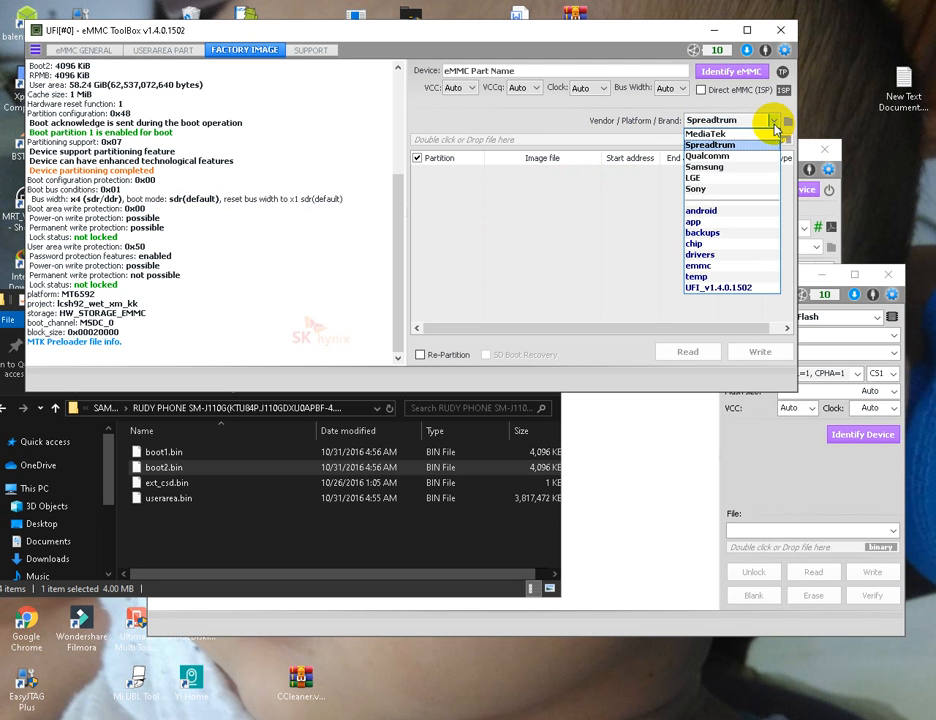
{"action": "left_click", "coordinate": [745, 154]}
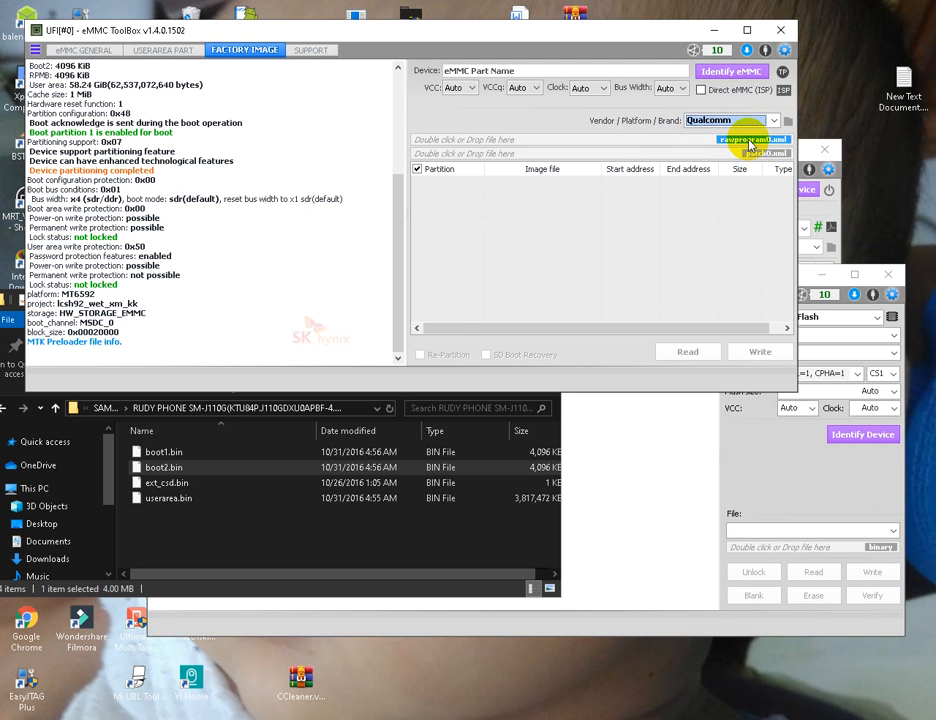
{"action": "left_click", "coordinate": [773, 121]}
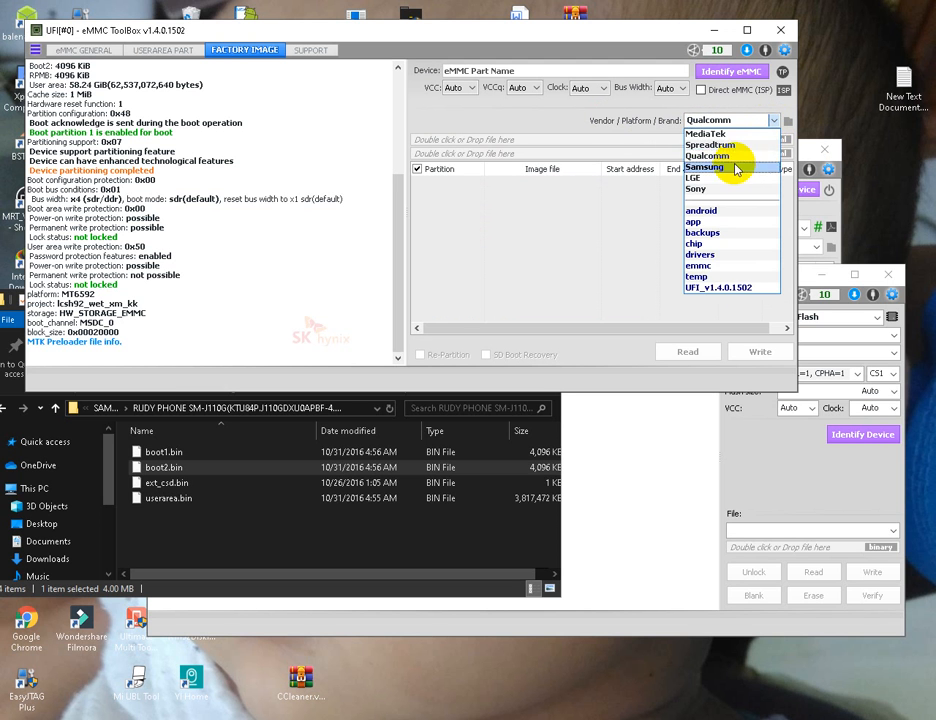
{"action": "left_click", "coordinate": [730, 156]}
{"action": "left_click", "coordinate": [773, 121]}
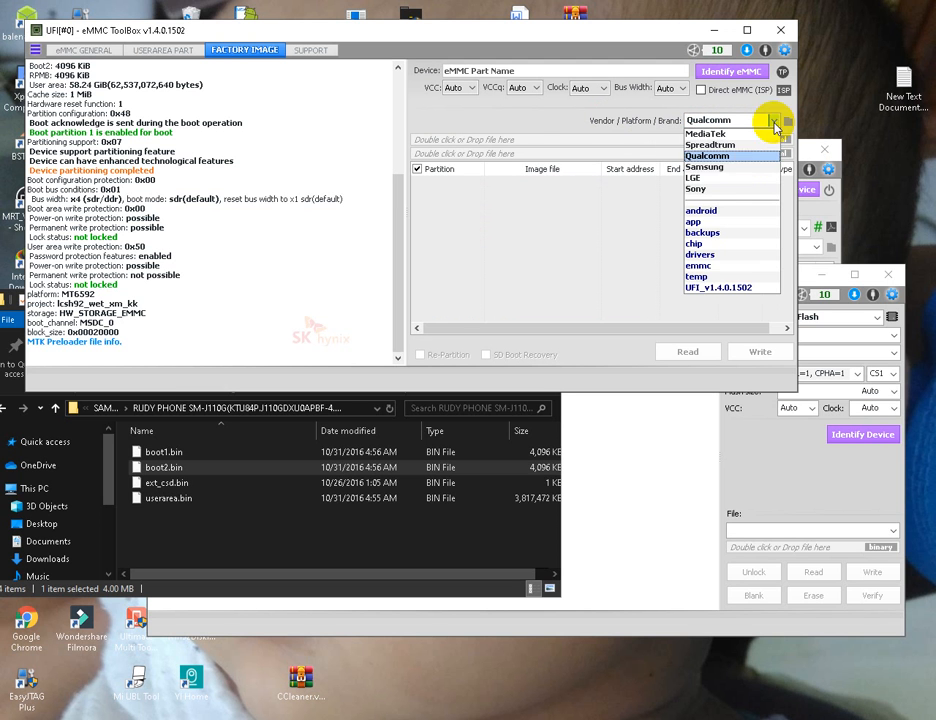
{"action": "left_click", "coordinate": [745, 167]}
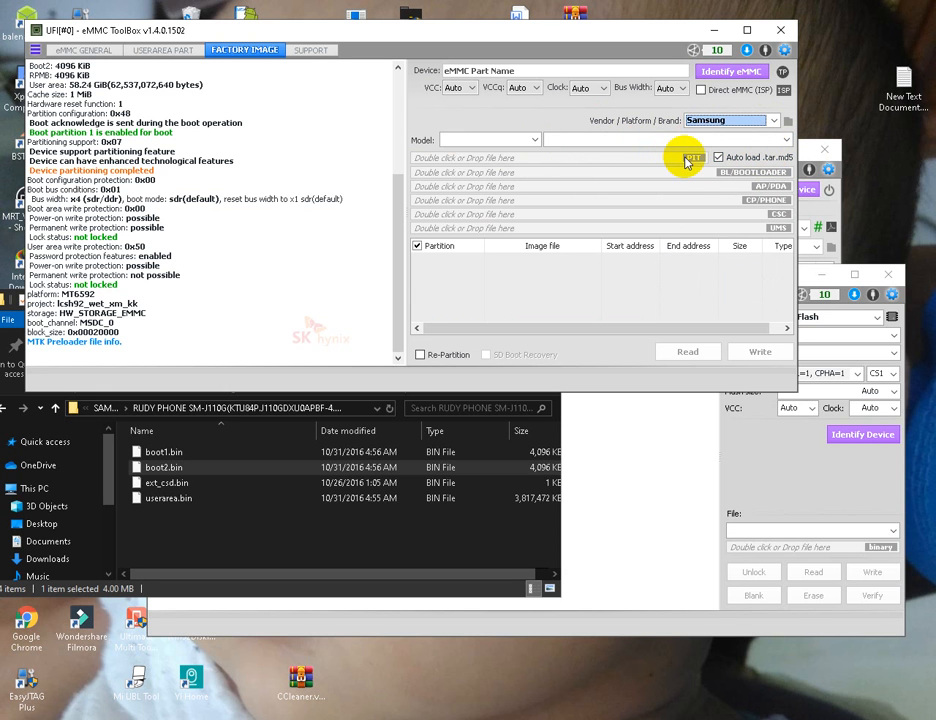
View the LGE factory image fields and set the vendor/platform to Sony
{"action": "left_click", "coordinate": [773, 120]}
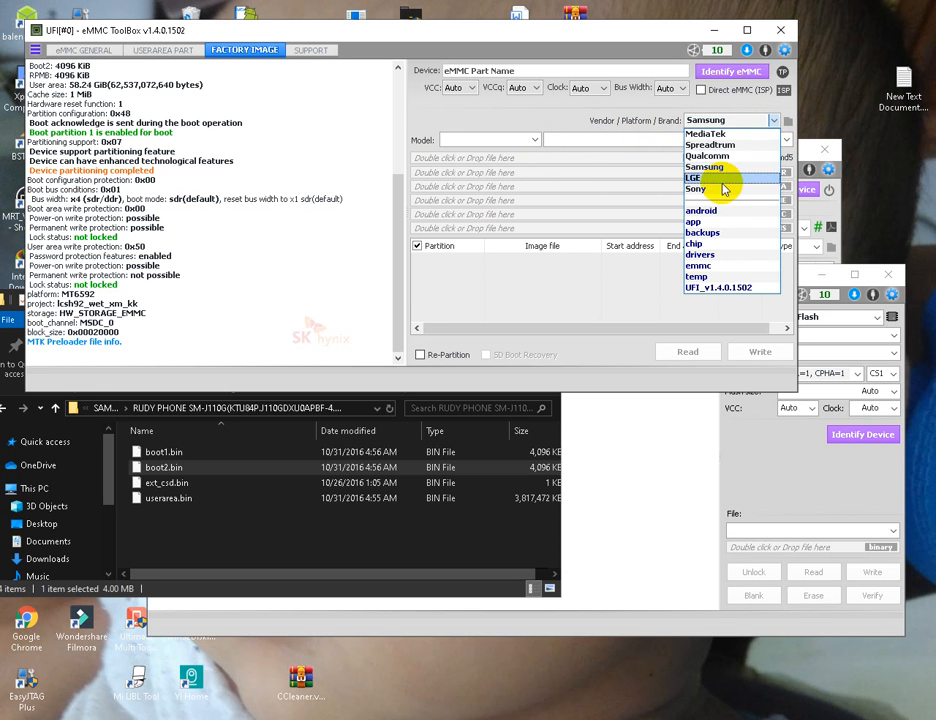
{"action": "left_click", "coordinate": [723, 178]}
{"action": "left_click", "coordinate": [773, 121]}
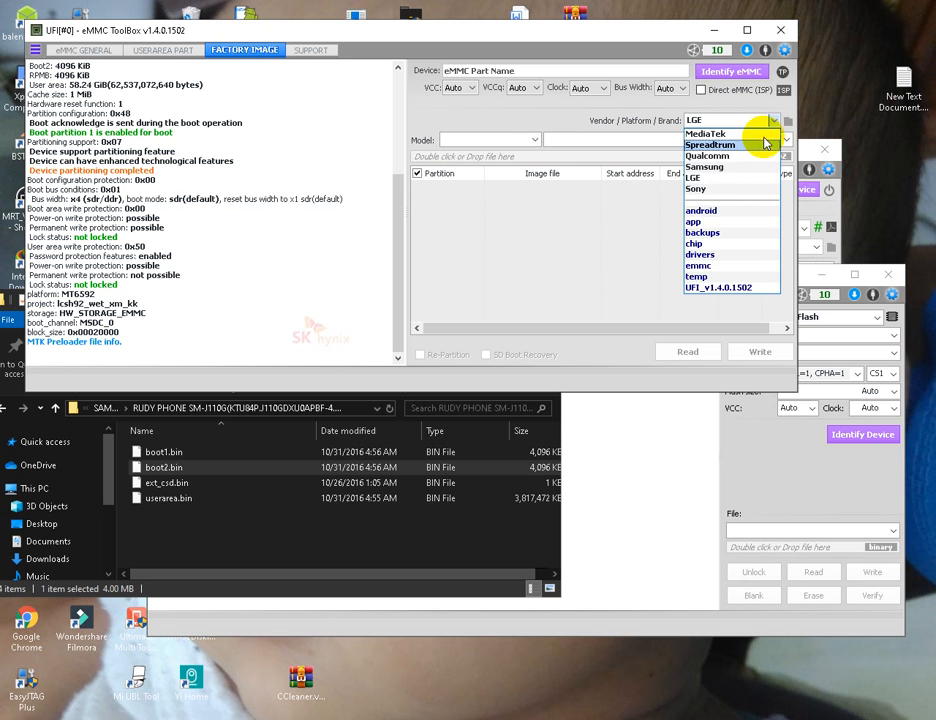
{"action": "left_click", "coordinate": [727, 191]}
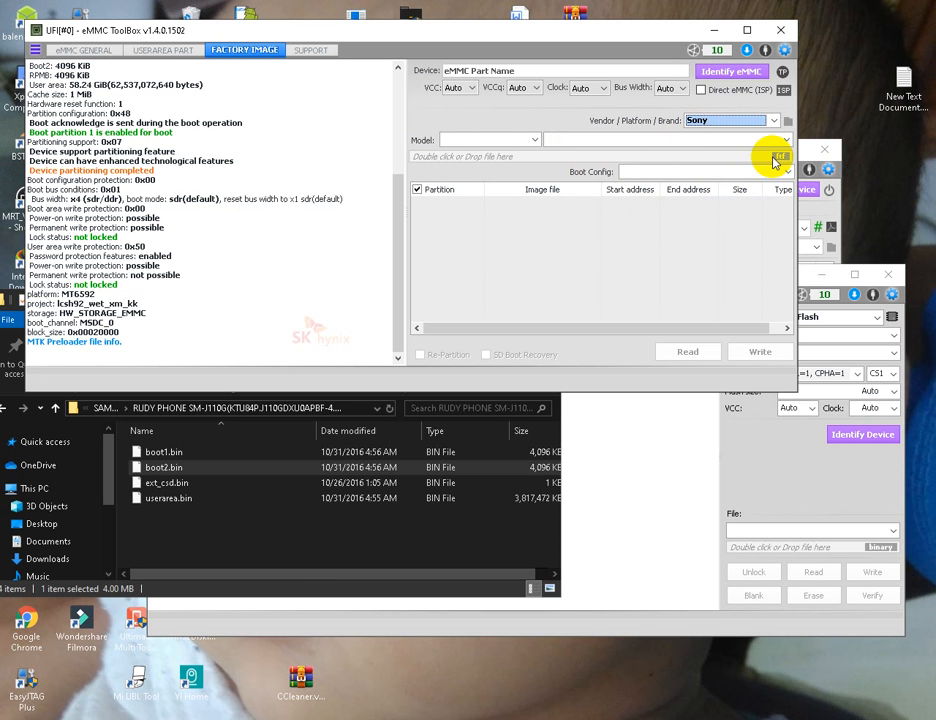
Start loading an ftf firmware file and browse to the sony folder inside FIRMWARE ANDROID on Local Disk (F:)
{"action": "left_click", "coordinate": [778, 158]}
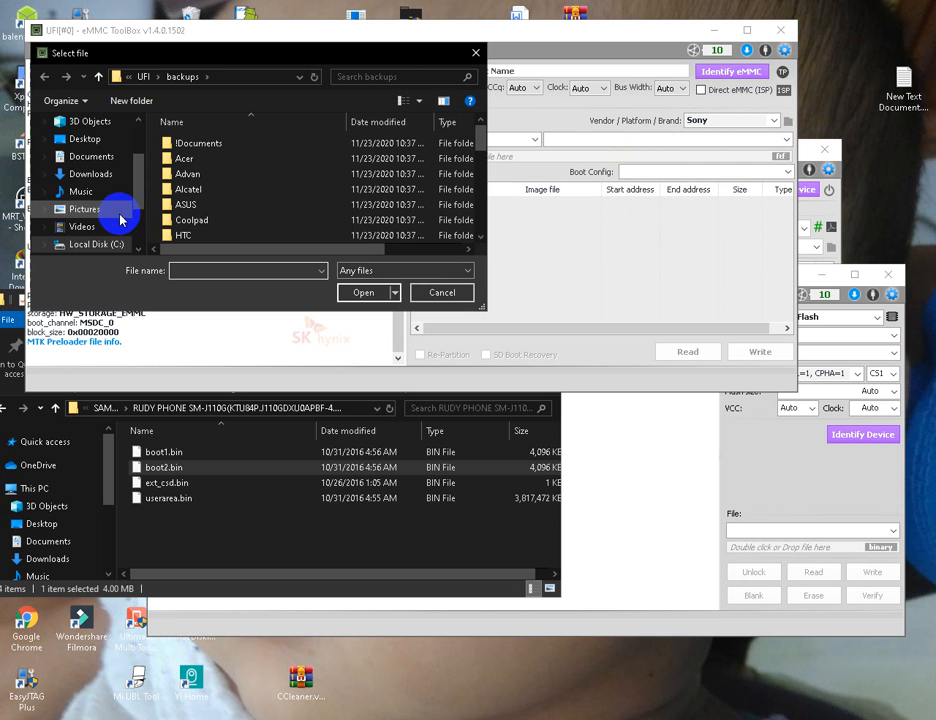
{"action": "scroll", "coordinate": [100, 222], "scroll_direction": "down", "scroll_amount": 2}
{"action": "left_click", "coordinate": [102, 210]}
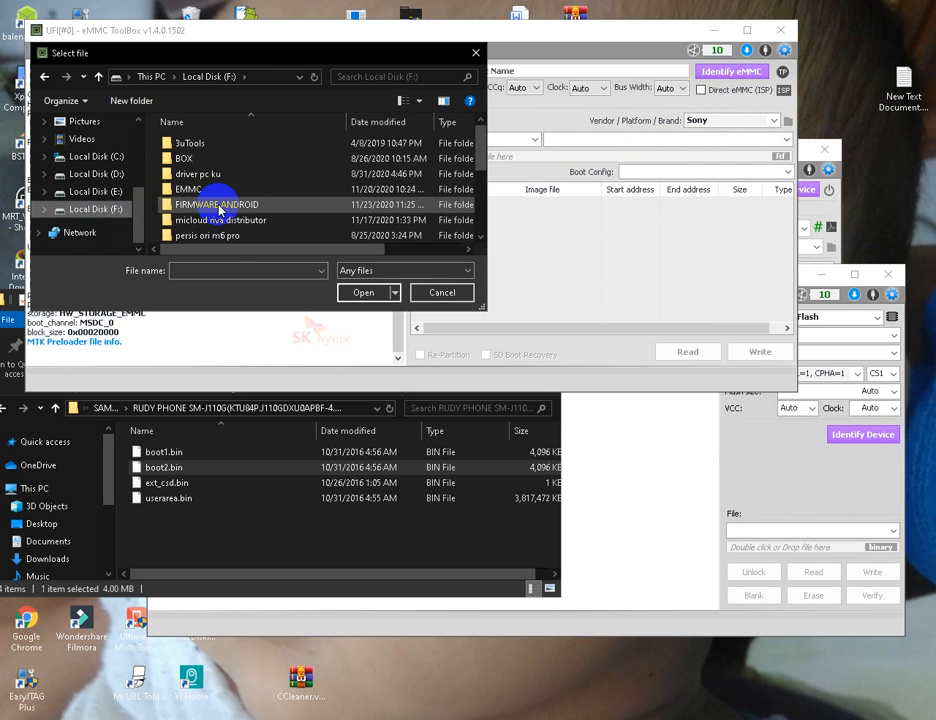
{"action": "double_click", "coordinate": [216, 204]}
{"action": "scroll", "coordinate": [219, 204], "scroll_direction": "down", "scroll_amount": 6}
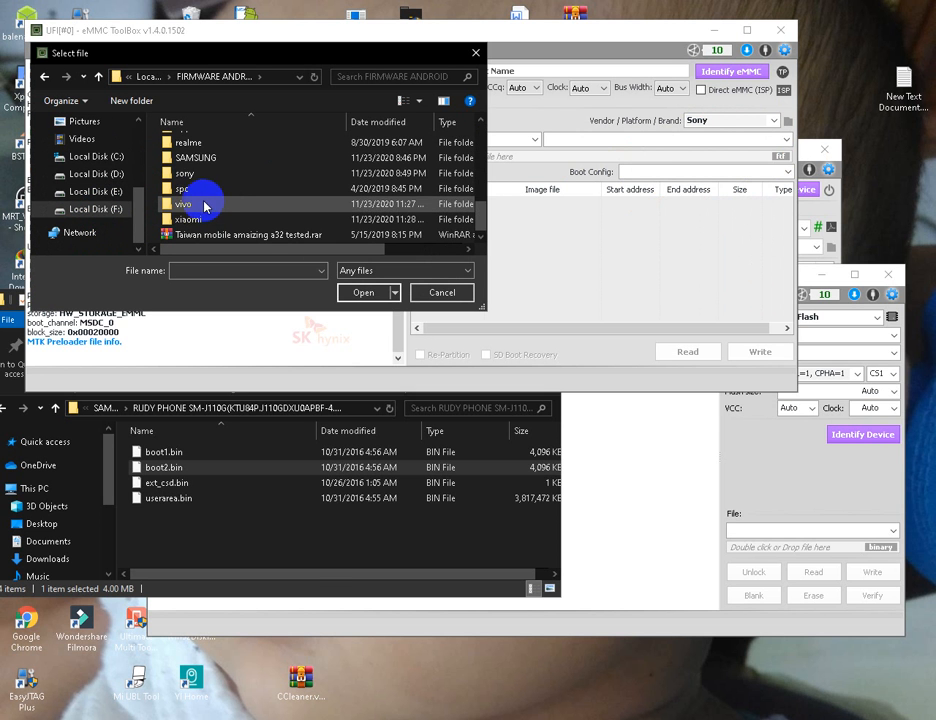
{"action": "double_click", "coordinate": [201, 175]}
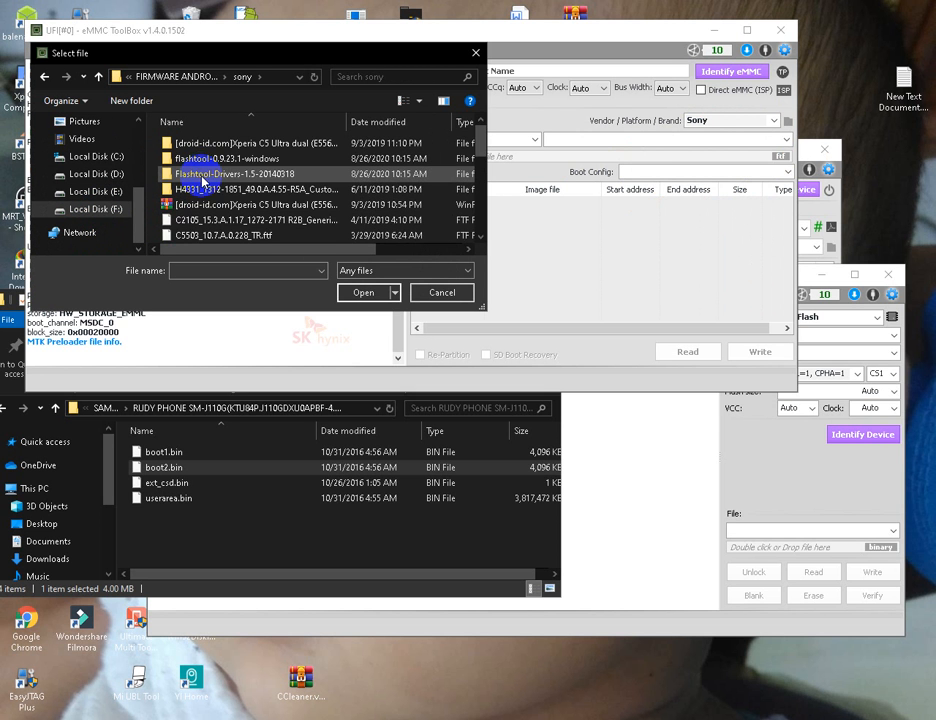
Load the E5563_ 29.2.B.0.129_Xperia C5 Ultra dual (E5563).ftf file from the nested droid-id.com Xperia C5 Ultra dual folders
{"action": "left_click", "coordinate": [226, 145]}
{"action": "double_click", "coordinate": [226, 145]}
{"action": "double_click", "coordinate": [226, 146]}
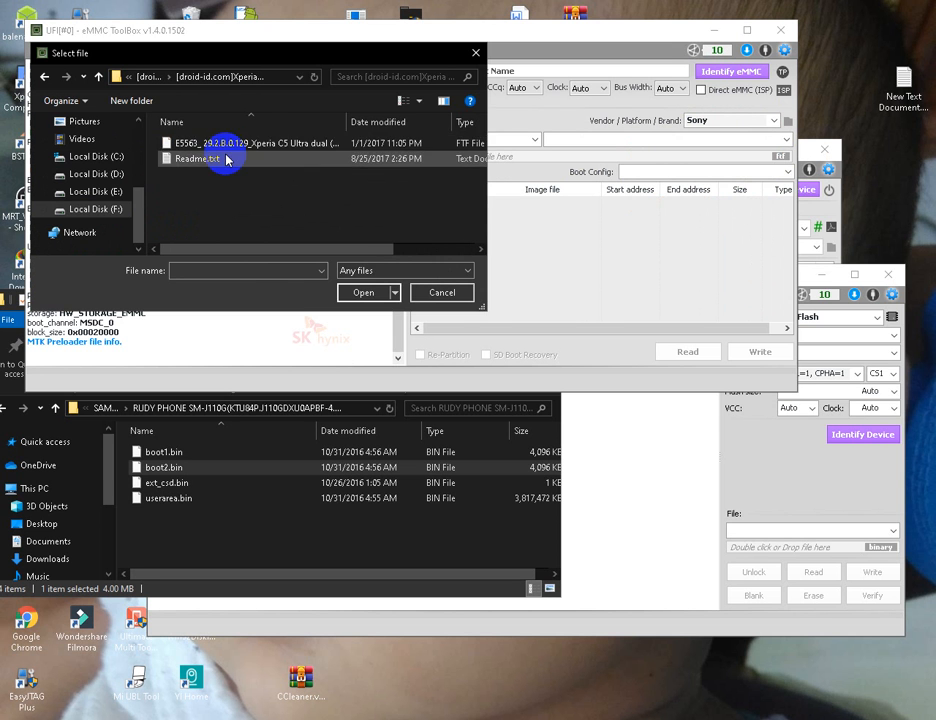
{"action": "left_click", "coordinate": [228, 147]}
{"action": "double_click", "coordinate": [228, 147]}
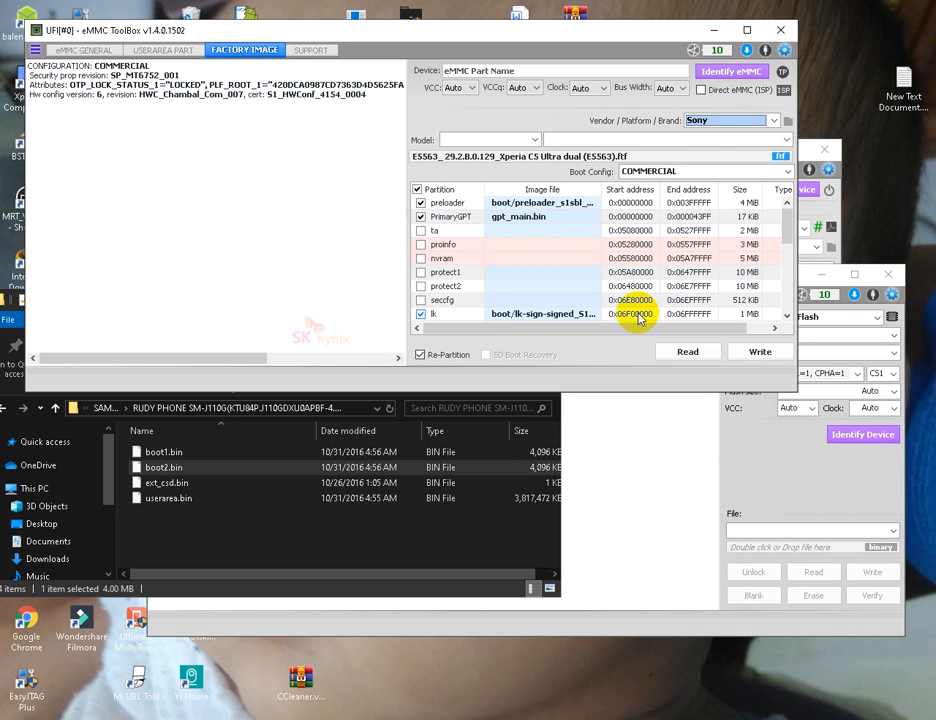
Go to the Support page and look through its Softwares folder and the brand folders under eMMC
{"action": "left_click", "coordinate": [305, 51]}
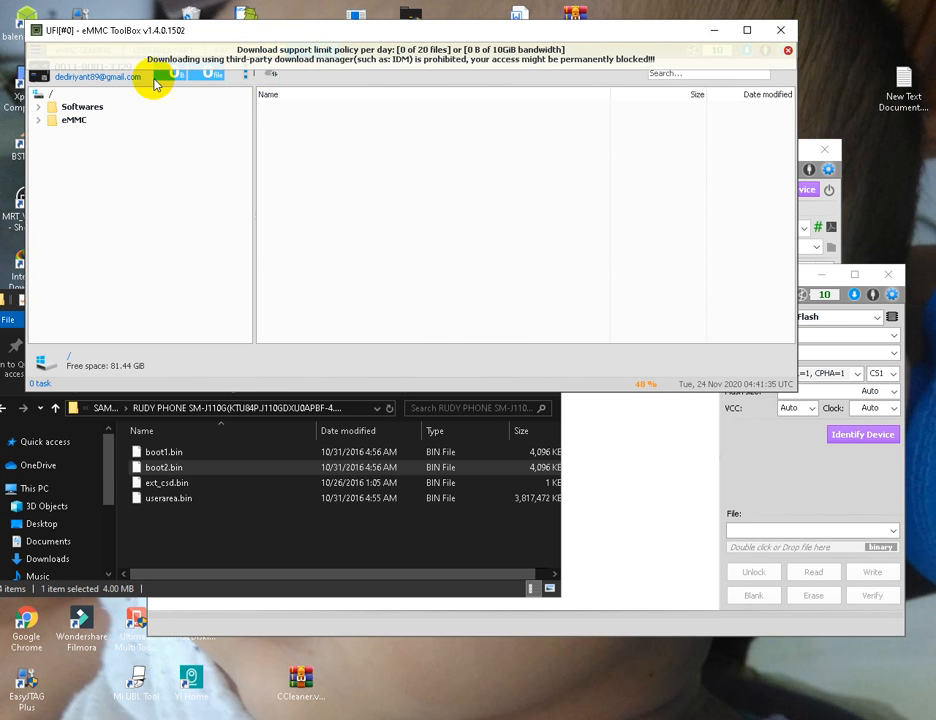
{"action": "left_click", "coordinate": [41, 106]}
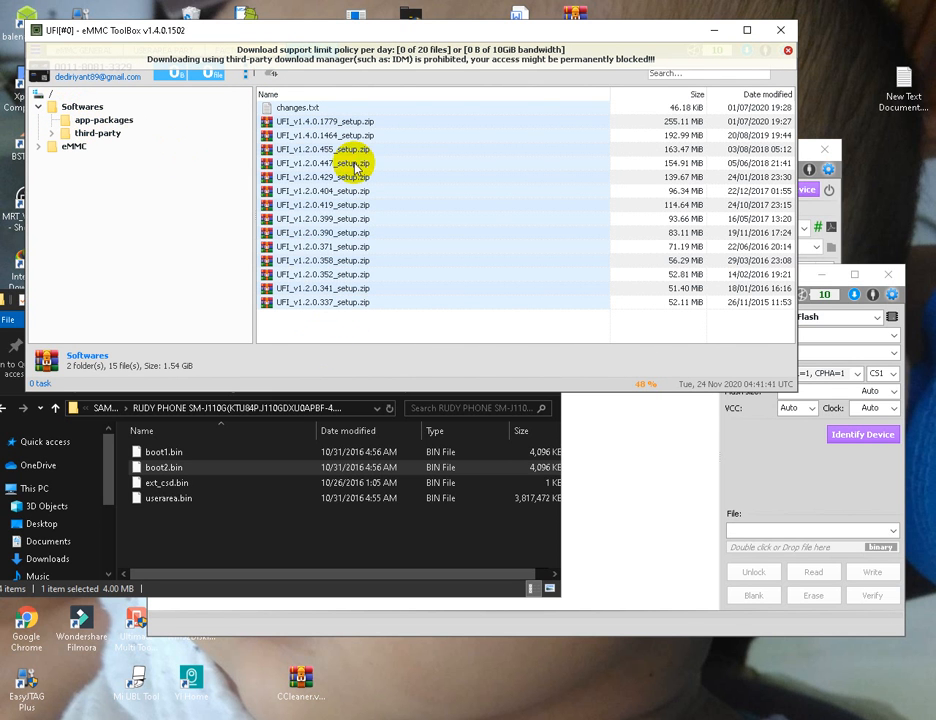
{"action": "left_click", "coordinate": [40, 147]}
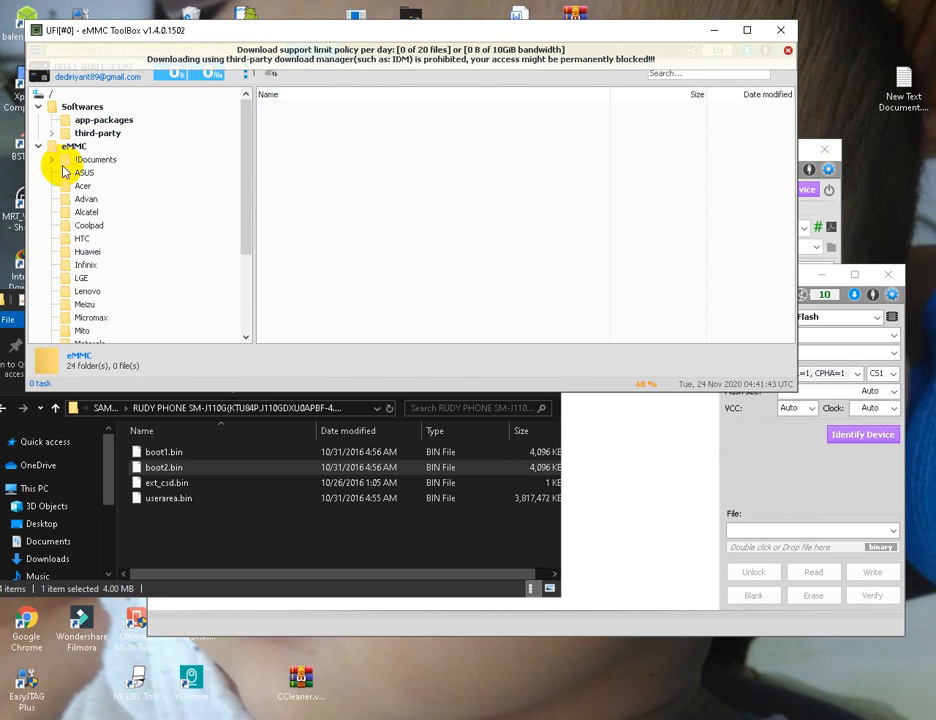
{"action": "scroll", "coordinate": [115, 200], "scroll_direction": "down", "scroll_amount": 3}
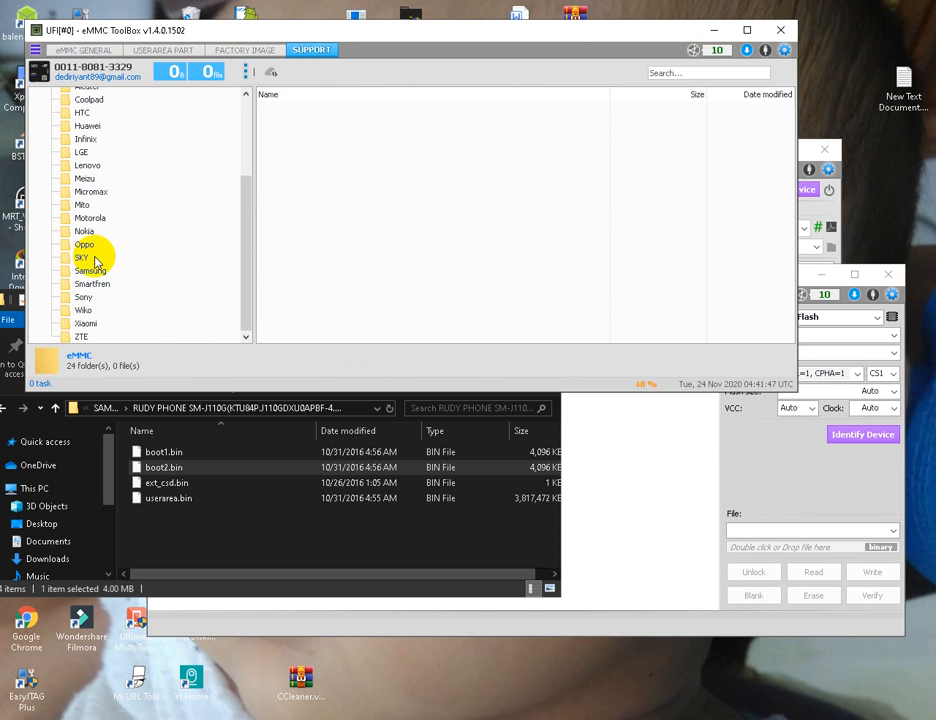
{"action": "scroll", "coordinate": [104, 248], "scroll_direction": "up", "scroll_amount": 3}
{"action": "scroll", "coordinate": [104, 246], "scroll_direction": "down", "scroll_amount": 3}
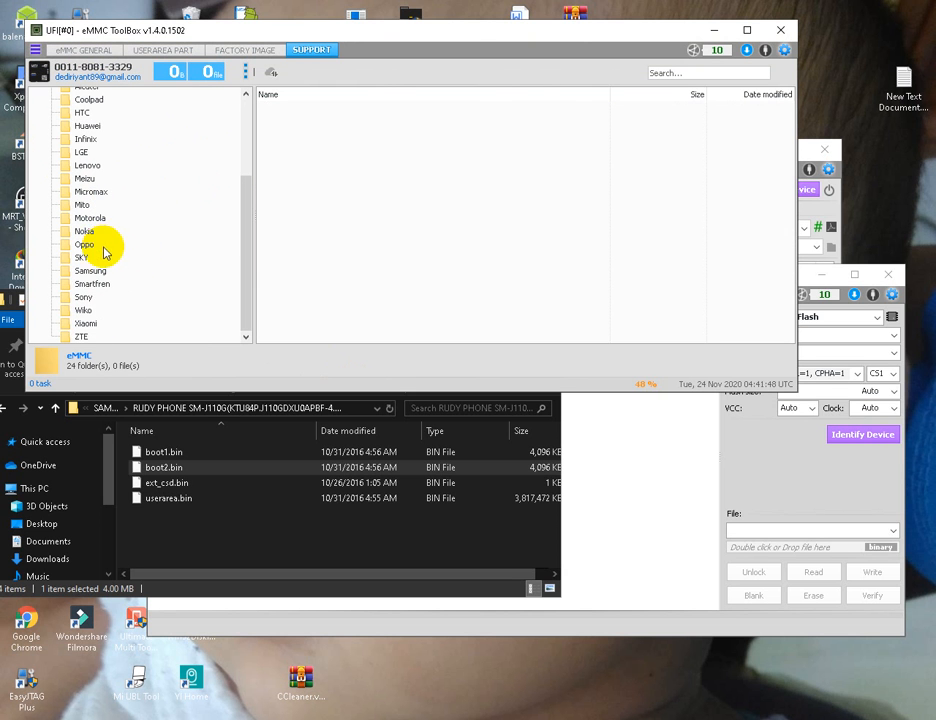
Examine the downloadable eMMC files in the Xiaomi and Samsung support folders
{"action": "left_click", "coordinate": [88, 324]}
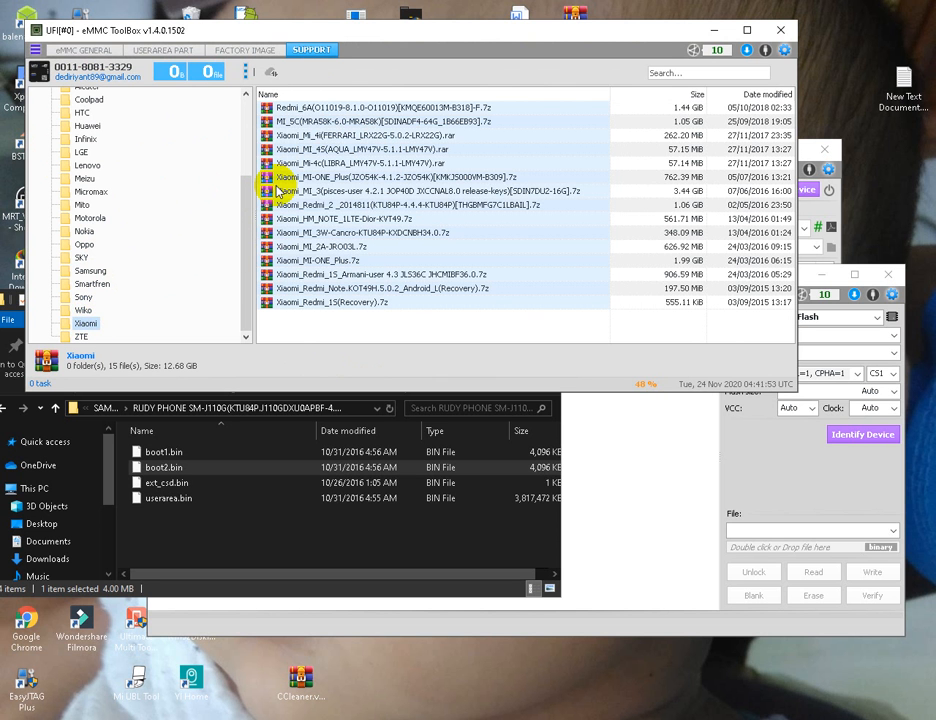
{"action": "left_click", "coordinate": [89, 271]}
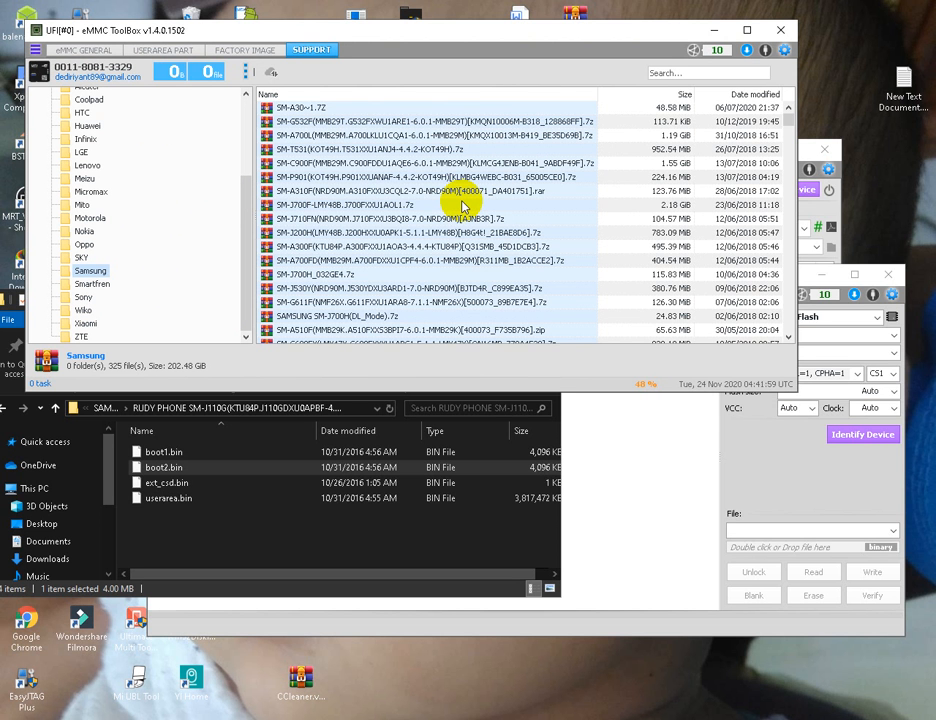
{"action": "scroll", "coordinate": [420, 228], "scroll_direction": "down", "scroll_amount": 4}
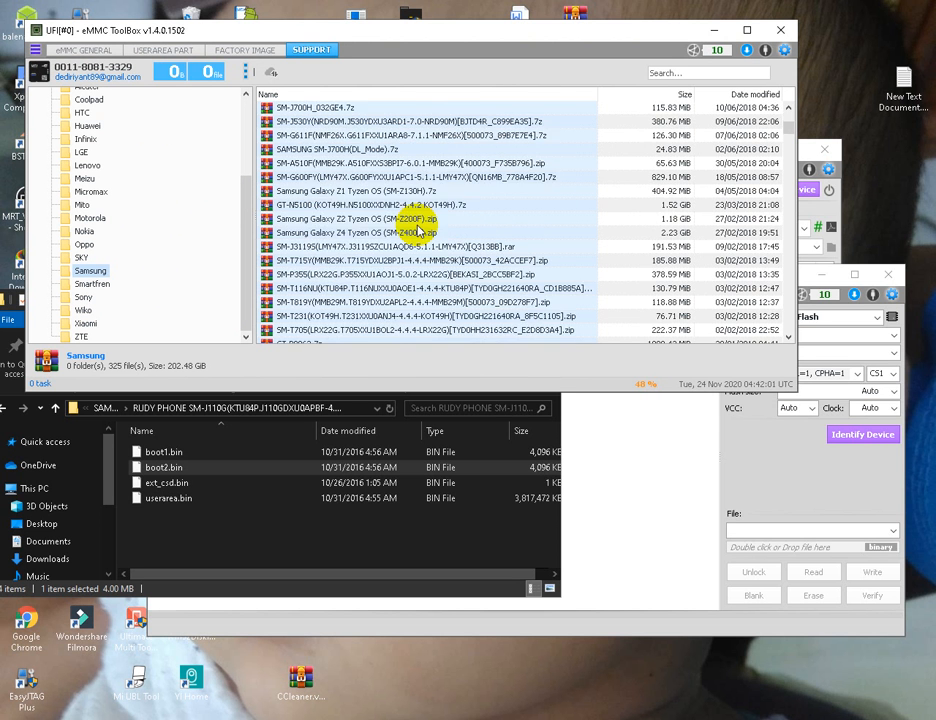
{"action": "scroll", "coordinate": [420, 228], "scroll_direction": "down", "scroll_amount": 20}
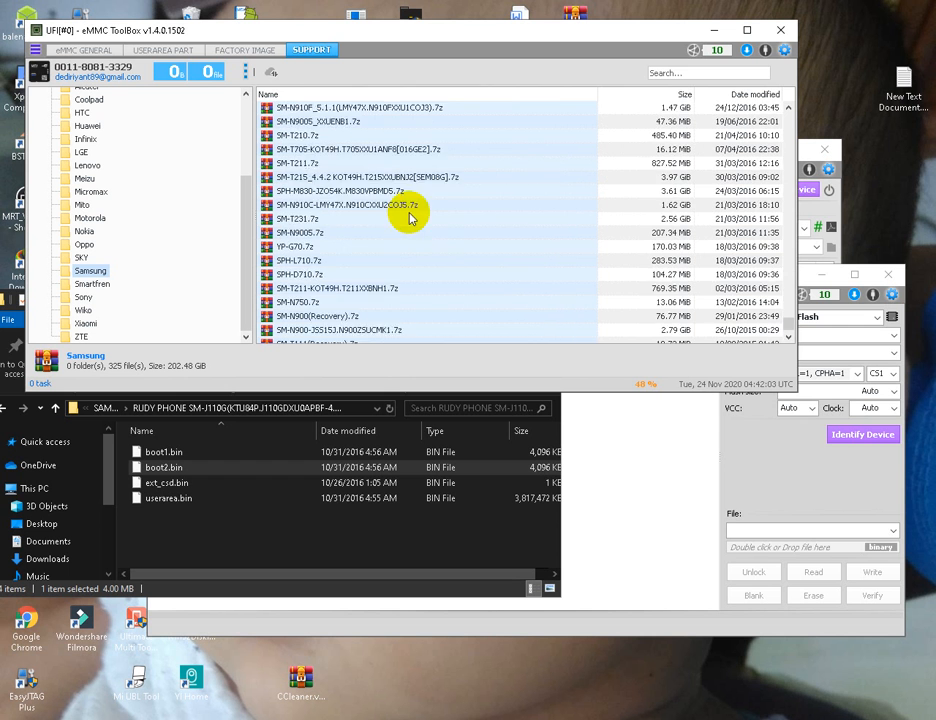
{"action": "scroll", "coordinate": [410, 218], "scroll_direction": "down", "scroll_amount": 1}
{"action": "scroll", "coordinate": [375, 246], "scroll_direction": "up", "scroll_amount": 10}
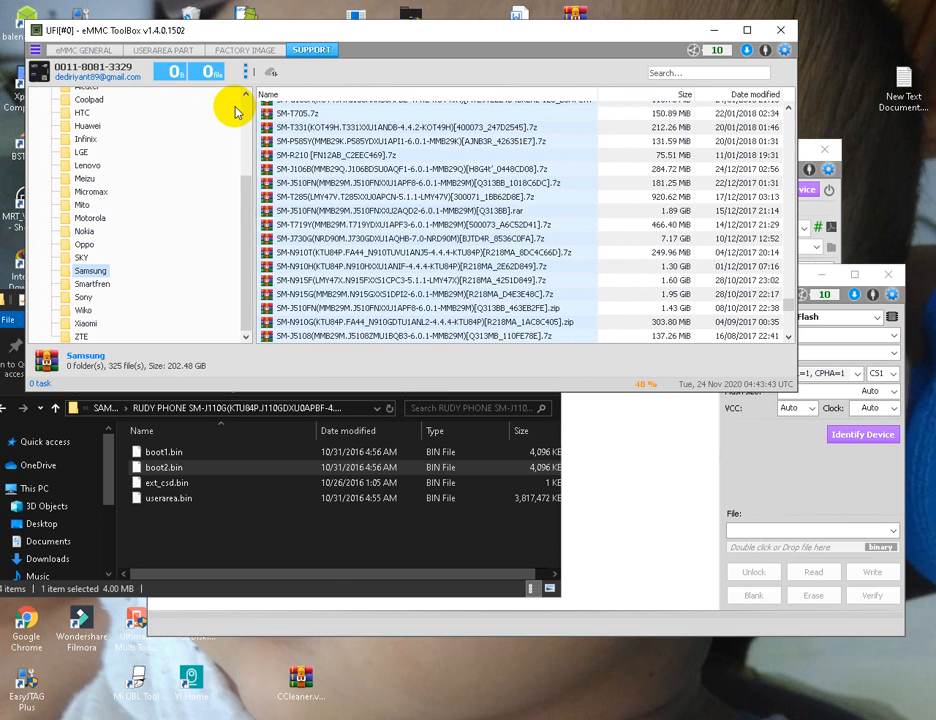
Examine the downloadable files in the Smartfren, Oppo, Nokia and ASUS support folders
{"action": "left_click", "coordinate": [94, 285]}
{"action": "left_click", "coordinate": [88, 244]}
{"action": "left_click", "coordinate": [92, 231]}
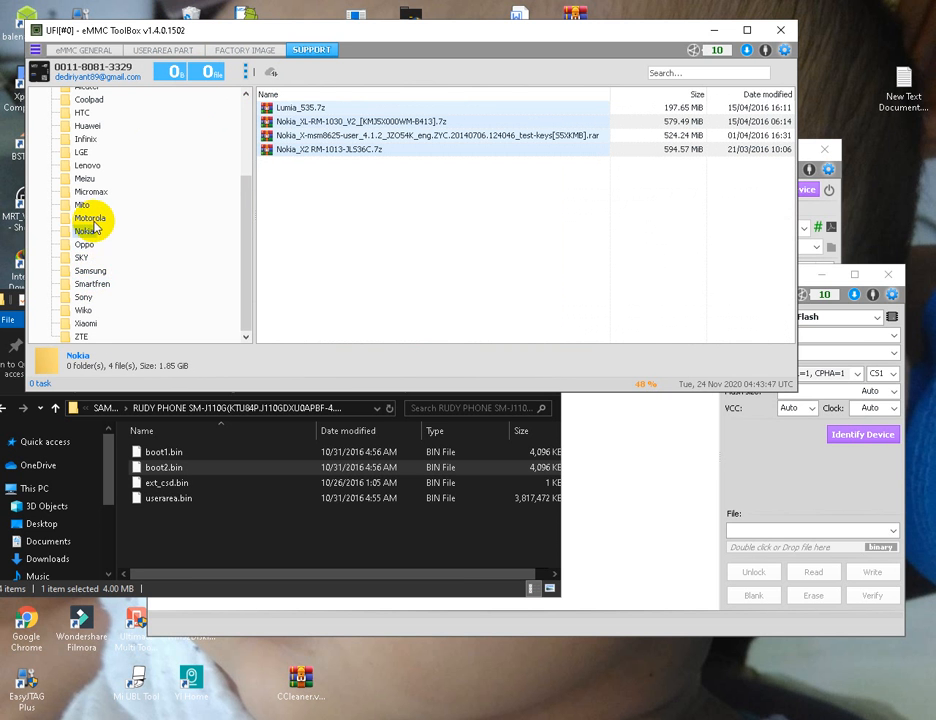
{"action": "scroll", "coordinate": [110, 228], "scroll_direction": "up", "scroll_amount": 3}
{"action": "scroll", "coordinate": [115, 230], "scroll_direction": "down", "scroll_amount": 3}
{"action": "scroll", "coordinate": [115, 230], "scroll_direction": "up", "scroll_amount": 3}
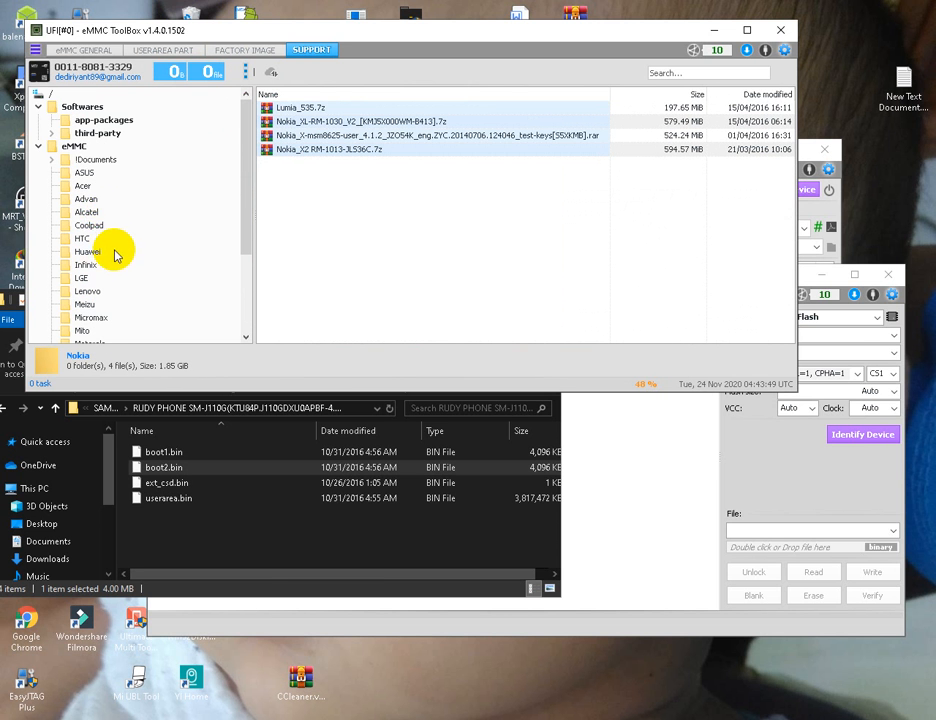
{"action": "left_click", "coordinate": [86, 173]}
{"action": "scroll", "coordinate": [425, 175], "scroll_direction": "down", "scroll_amount": 10}
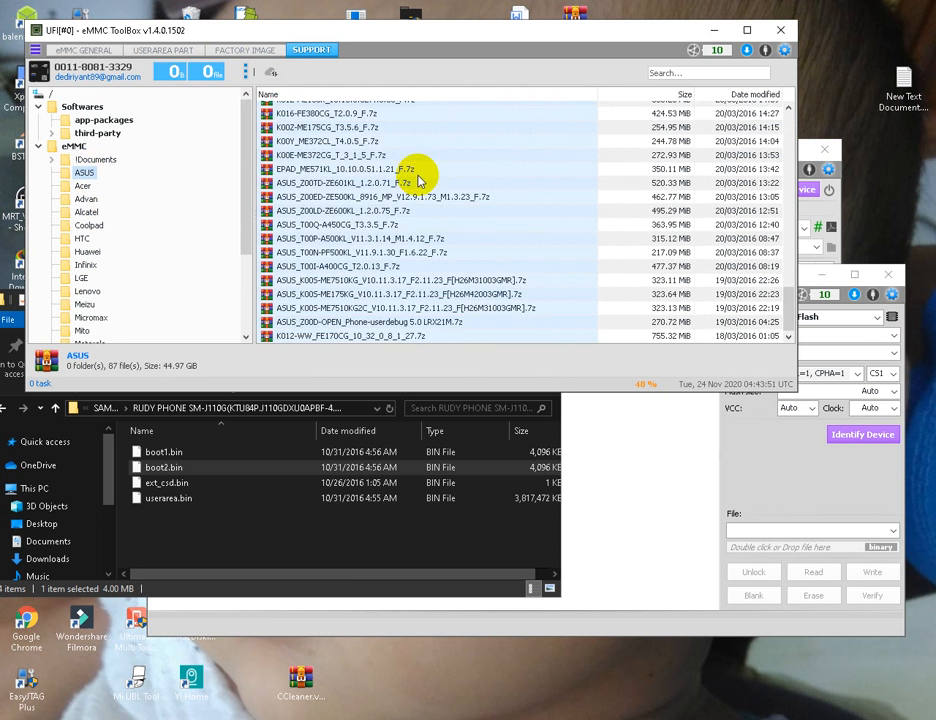
{"action": "scroll", "coordinate": [420, 180], "scroll_direction": "up", "scroll_amount": 5}
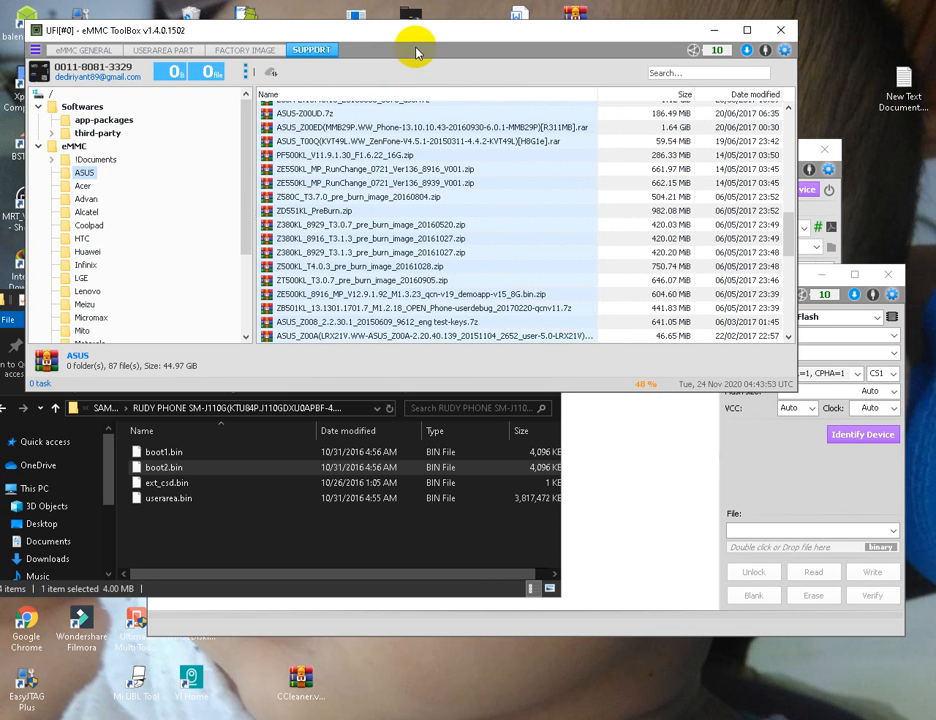
Return to the eMMC General page and close the File Explorer window showing the SM-J110G dump
{"action": "left_click", "coordinate": [97, 56]}
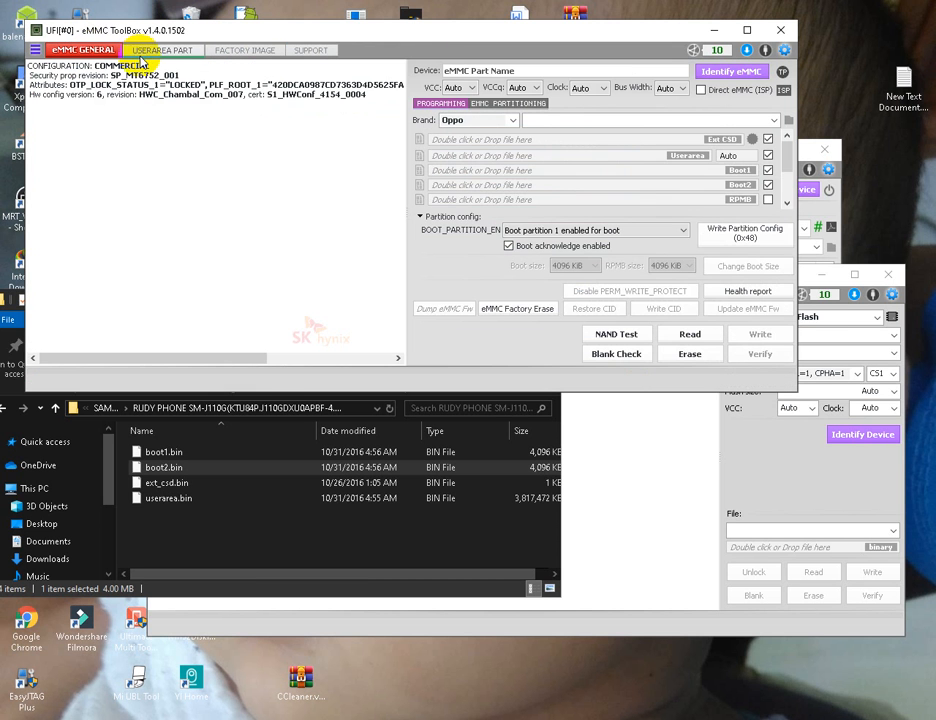
{"action": "left_click", "coordinate": [518, 562]}
{"action": "left_click", "coordinate": [541, 304]}
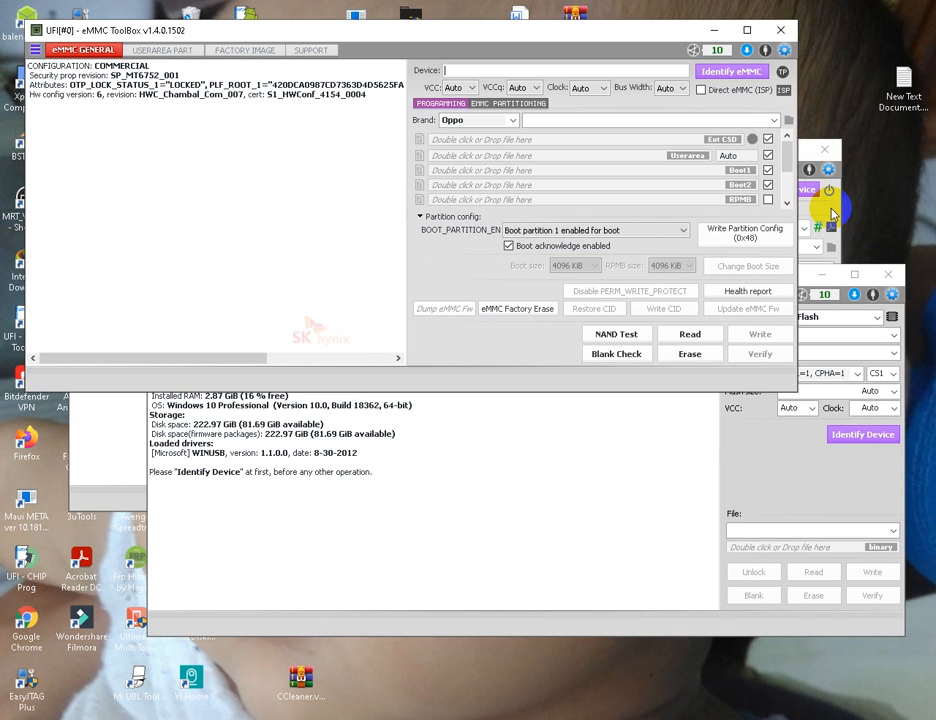
Switch to the Android ToolBox window and look through the phone brands offered for Fastboot flashing
{"action": "left_click", "coordinate": [832, 210]}
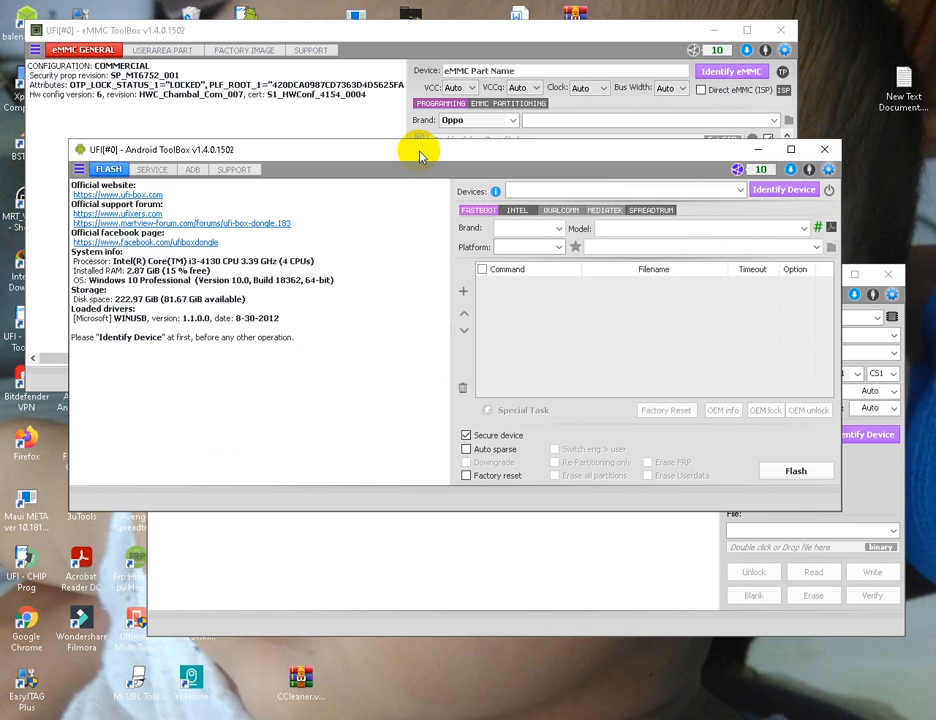
{"action": "left_click", "coordinate": [560, 230]}
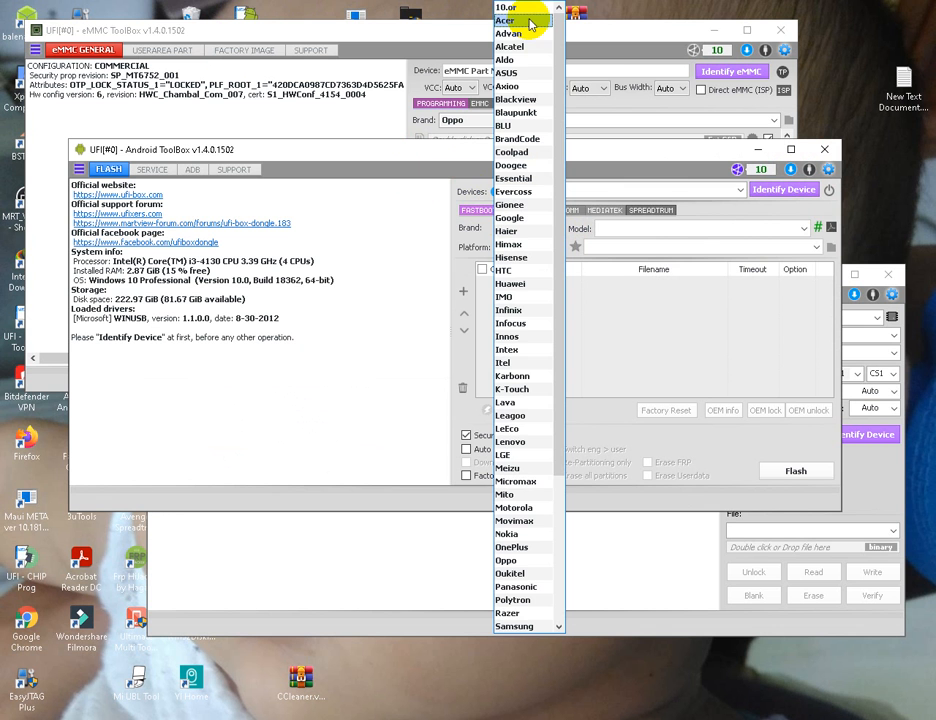
{"action": "scroll", "coordinate": [533, 230], "scroll_direction": "down", "scroll_amount": 5}
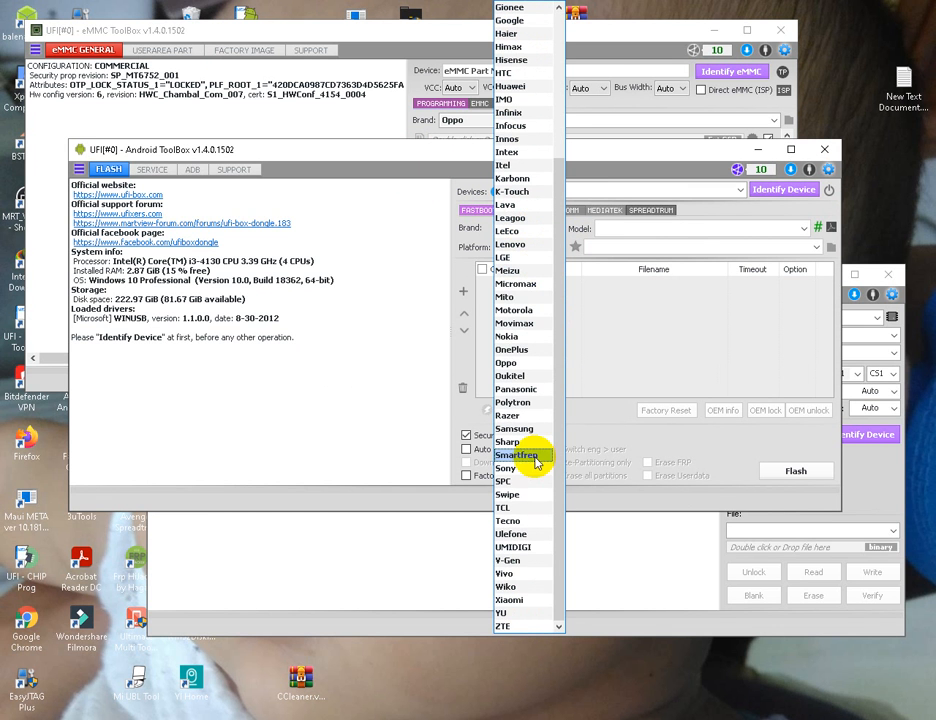
{"action": "scroll", "coordinate": [535, 390], "scroll_direction": "up", "scroll_amount": 5}
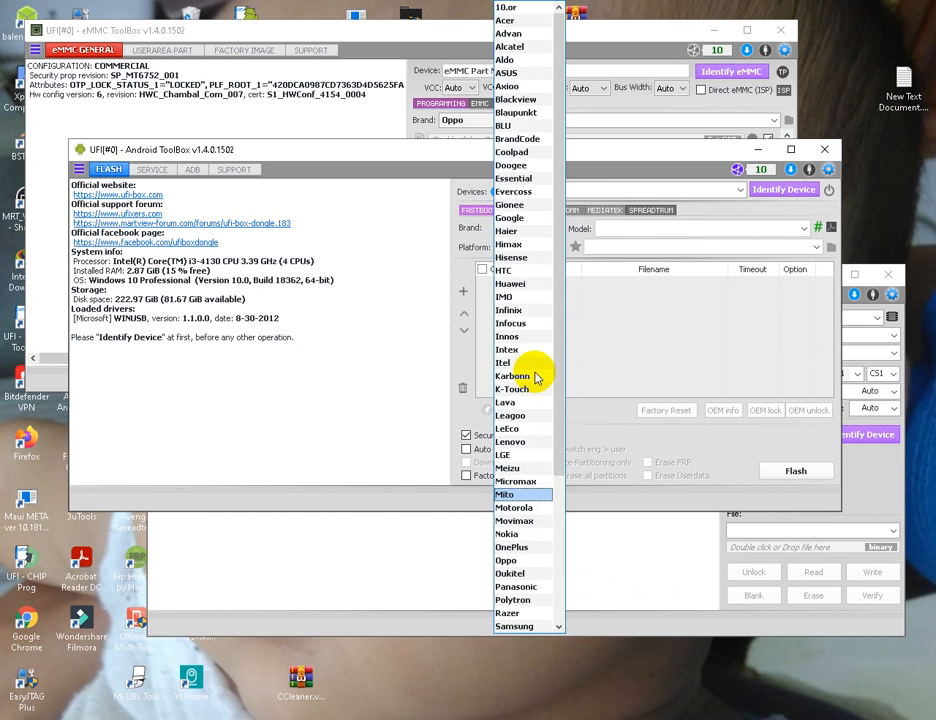
{"action": "scroll", "coordinate": [537, 377], "scroll_direction": "down", "scroll_amount": 5}
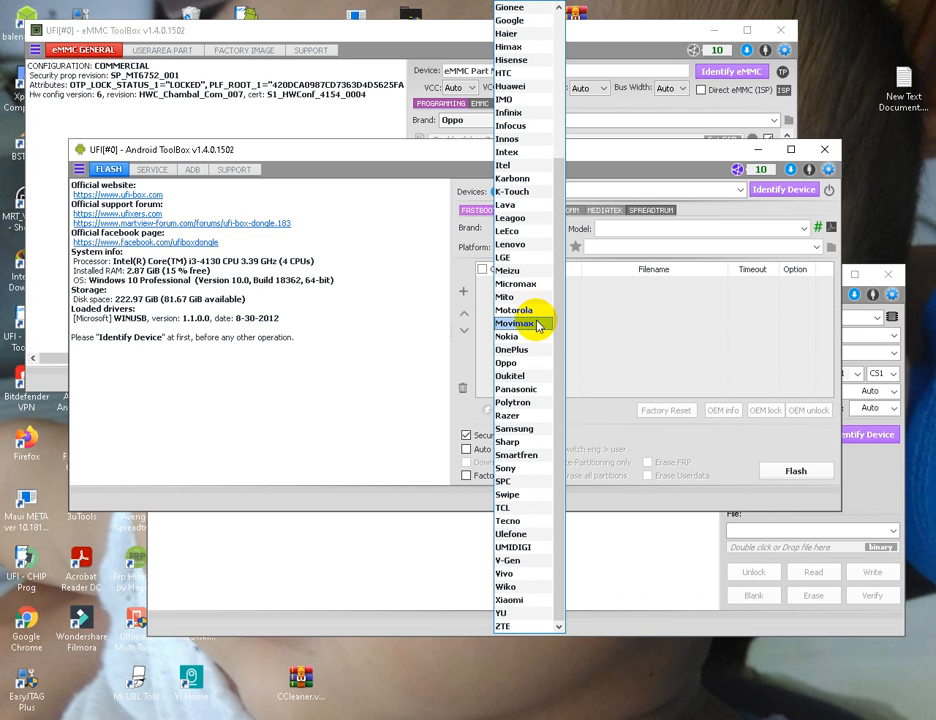
{"action": "left_click", "coordinate": [407, 218]}
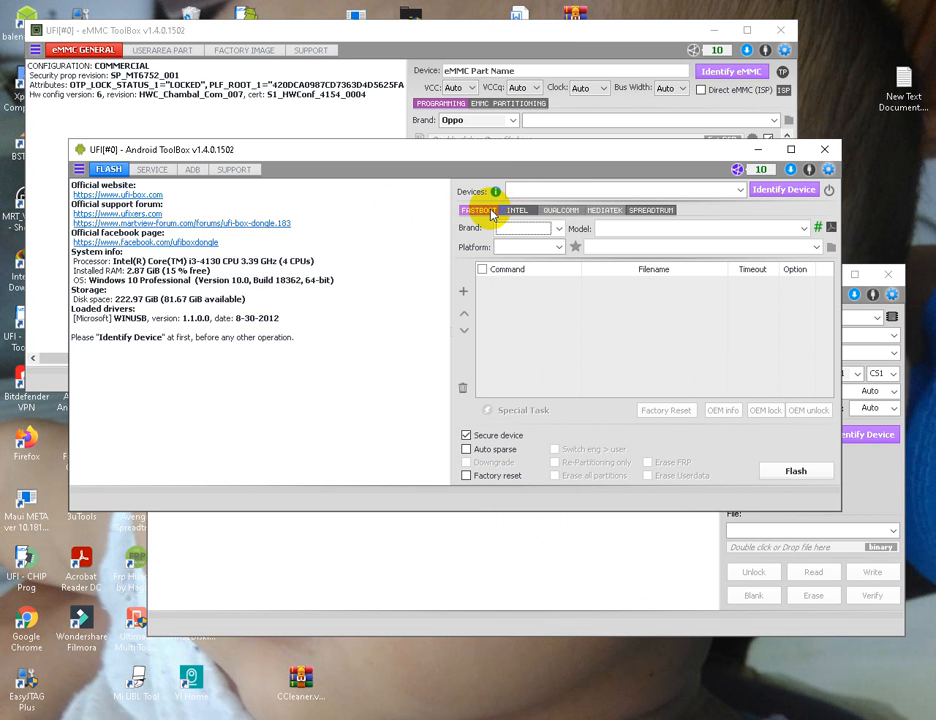
Choose brand ASUS, platform Intel and model ASUS_T00F (A500CG) for Fastboot flashing
{"action": "left_click", "coordinate": [558, 229]}
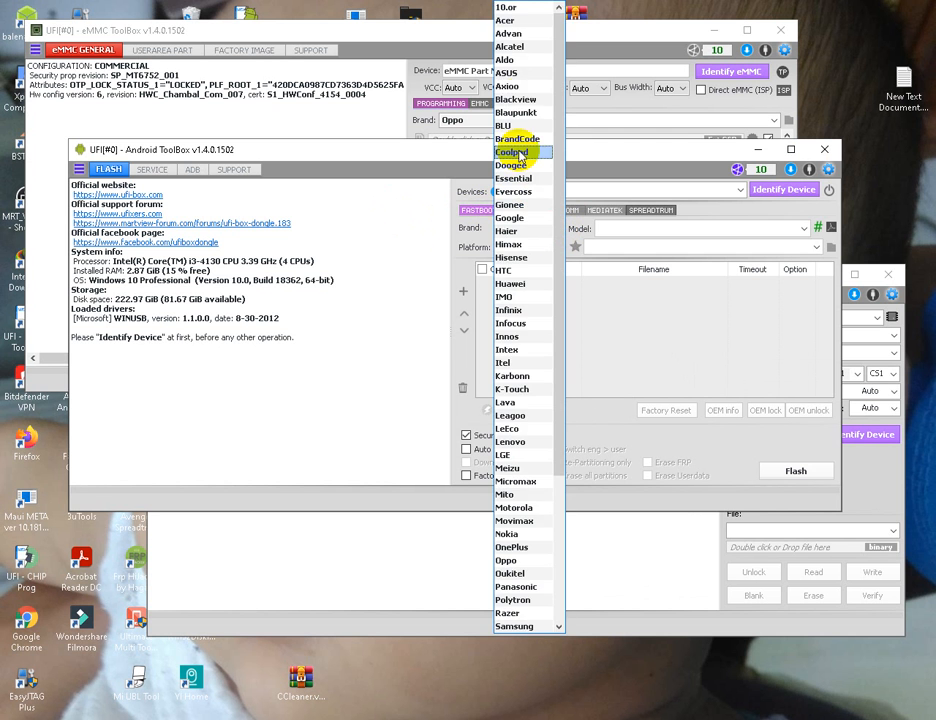
{"action": "left_click", "coordinate": [529, 73]}
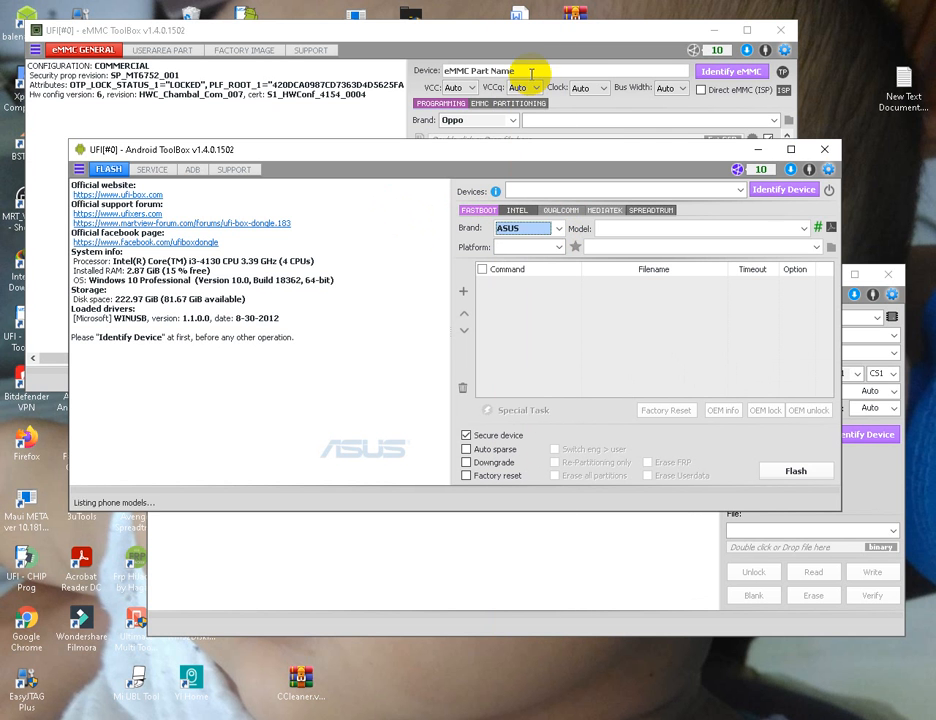
{"action": "left_click", "coordinate": [560, 248]}
{"action": "left_click", "coordinate": [530, 258]}
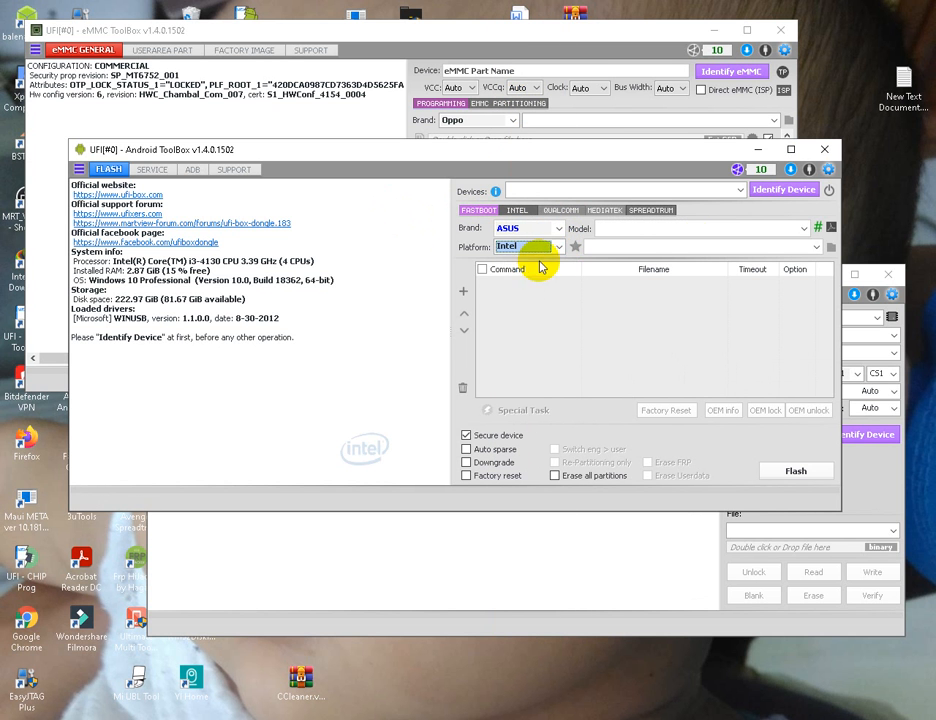
{"action": "left_click", "coordinate": [802, 229]}
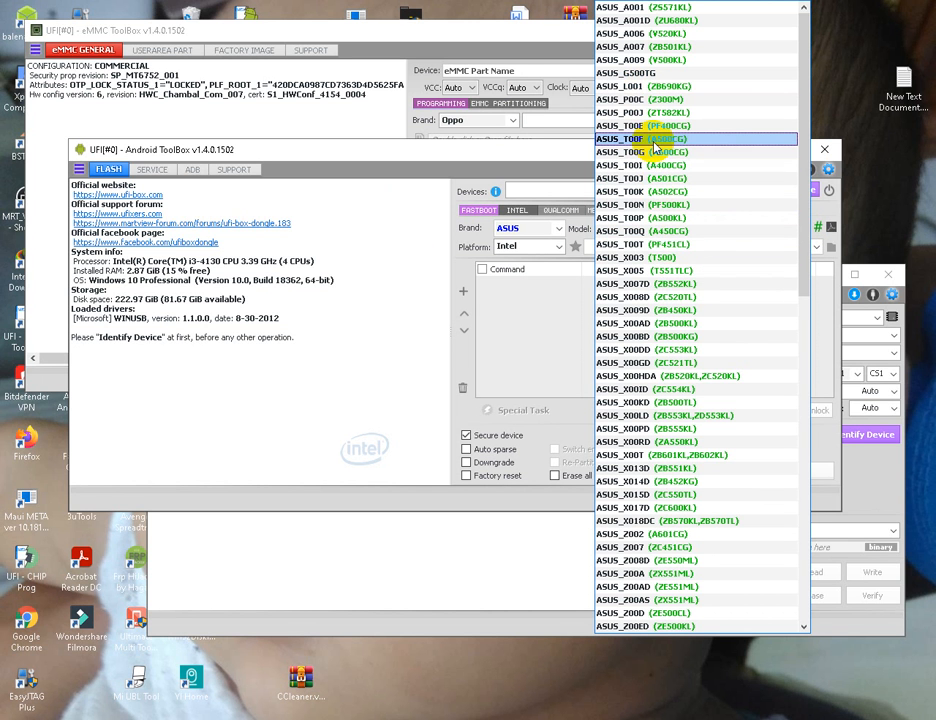
{"action": "left_click", "coordinate": [653, 142]}
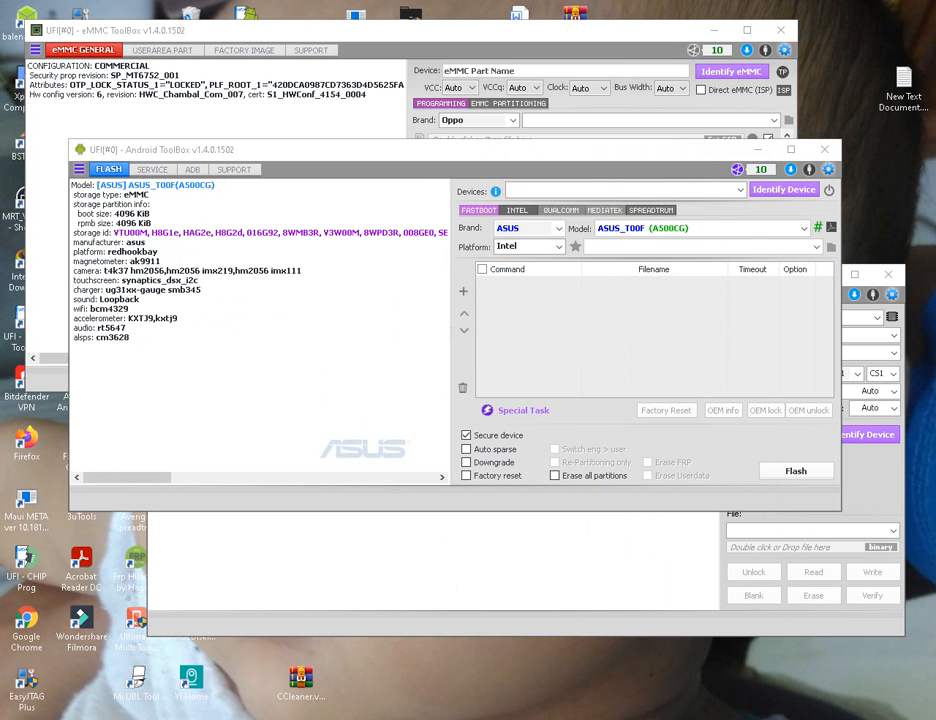
Switch to File Explorer and open the UFI folder on Local Disk (C:)
{"action": "left_click", "coordinate": [415, 713]}
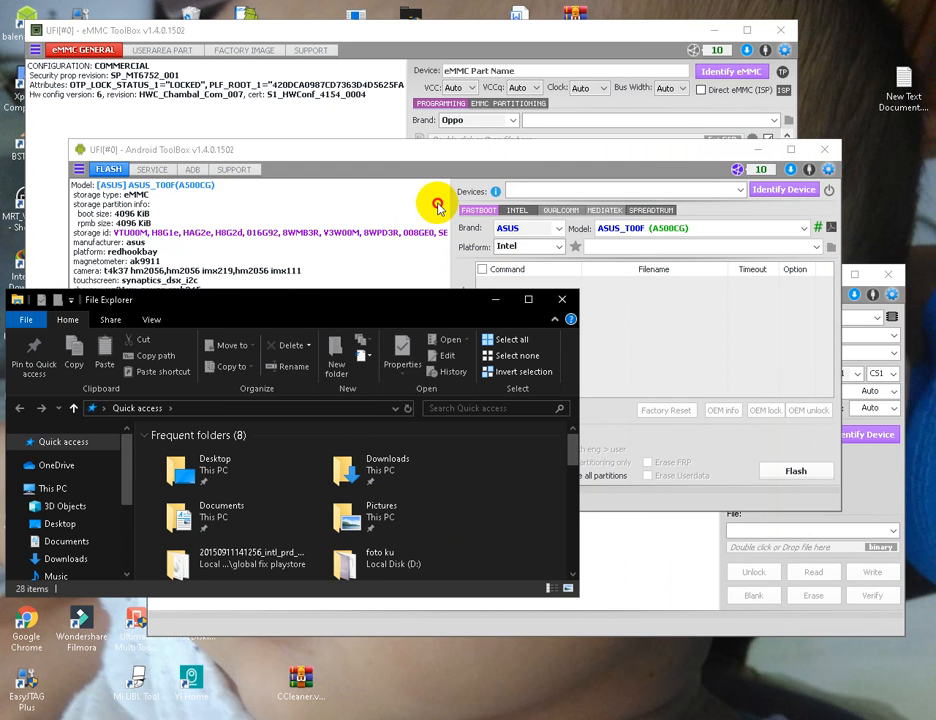
{"action": "scroll", "coordinate": [80, 510], "scroll_direction": "down", "scroll_amount": 3}
{"action": "left_click", "coordinate": [65, 553]}
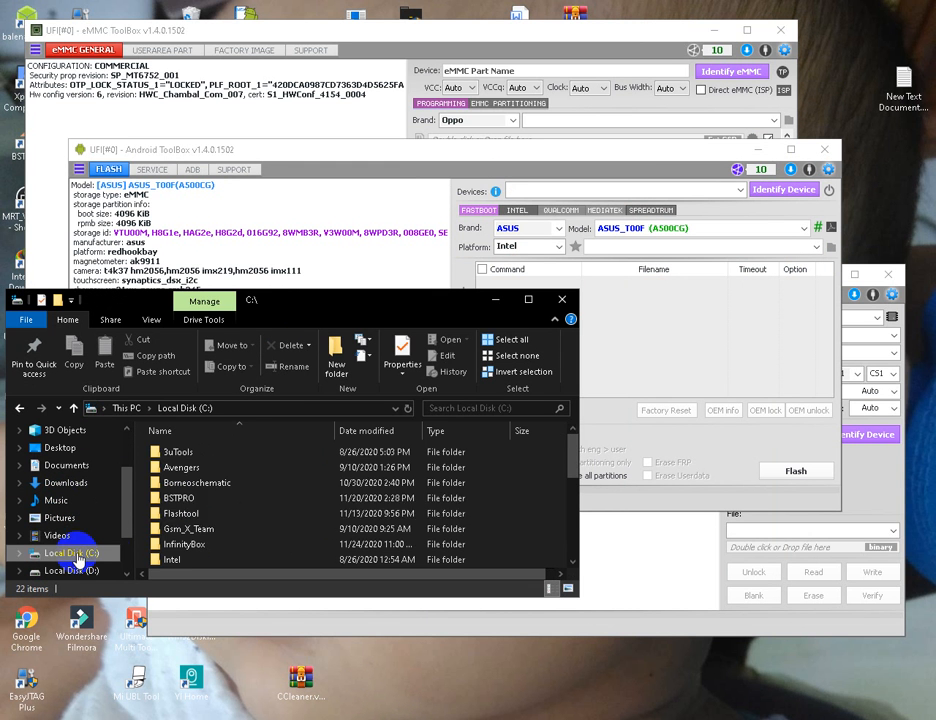
{"action": "scroll", "coordinate": [190, 517], "scroll_direction": "down", "scroll_amount": 1}
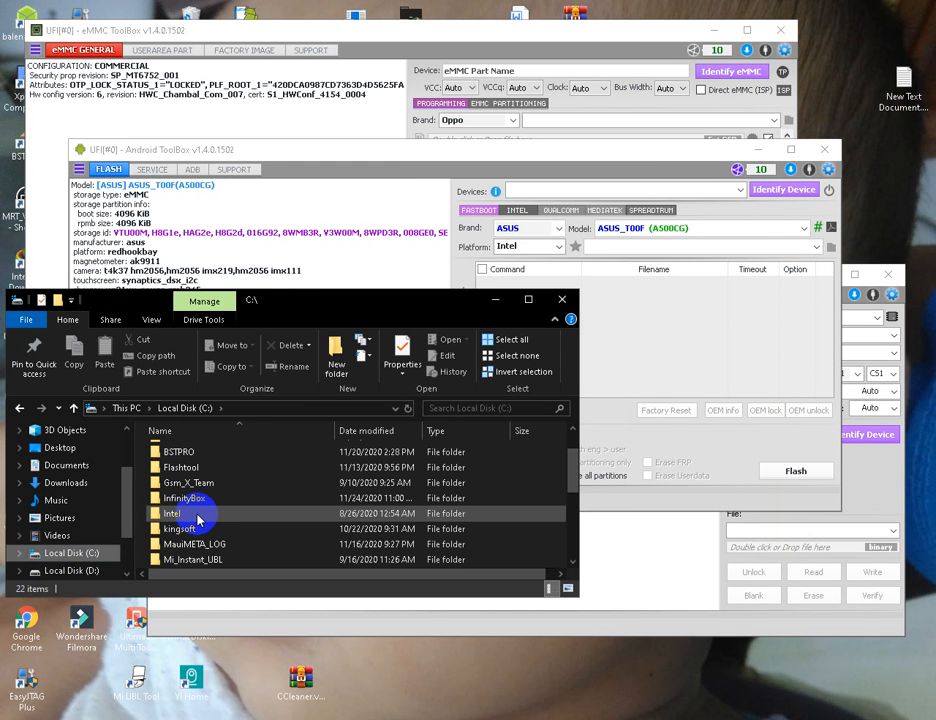
{"action": "scroll", "coordinate": [197, 517], "scroll_direction": "down", "scroll_amount": 3}
{"action": "double_click", "coordinate": [198, 515]}
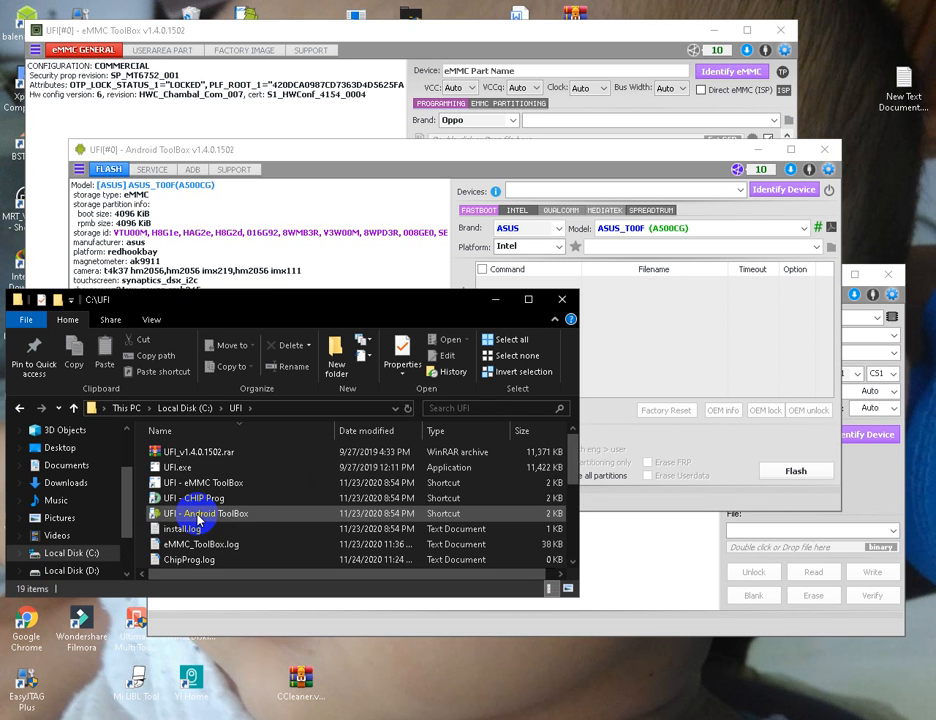
Open the ASUS_T00F(A500CG),ASUS_T00J(A501CG) folder inside files\Android\ASUS and check its contents
{"action": "scroll", "coordinate": [215, 498], "scroll_direction": "down", "scroll_amount": 4}
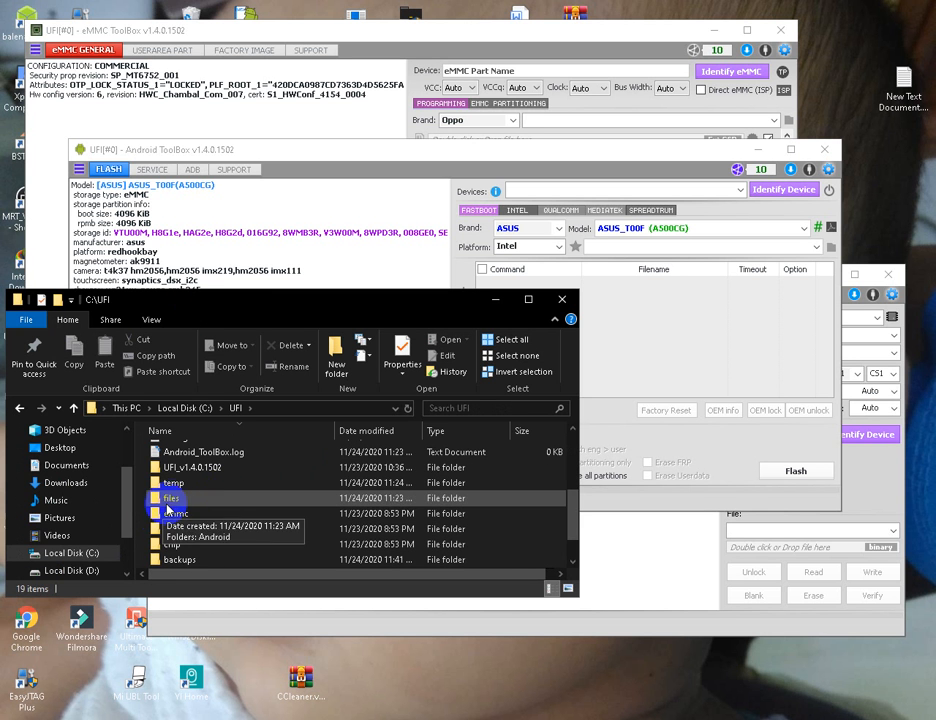
{"action": "double_click", "coordinate": [171, 498]}
{"action": "left_click", "coordinate": [196, 458]}
{"action": "double_click", "coordinate": [196, 458]}
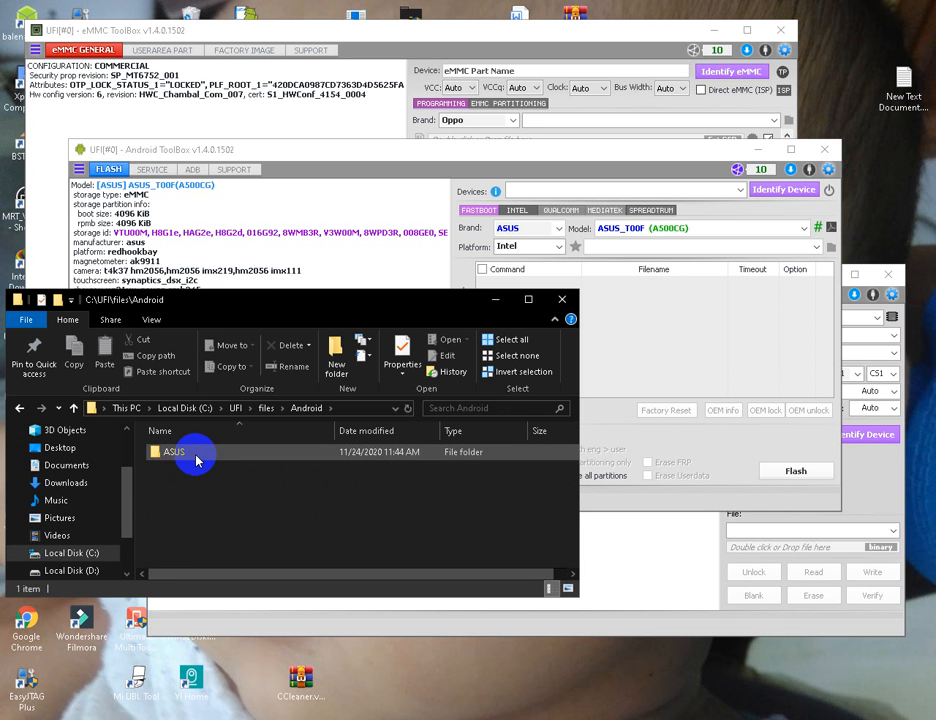
{"action": "double_click", "coordinate": [205, 455]}
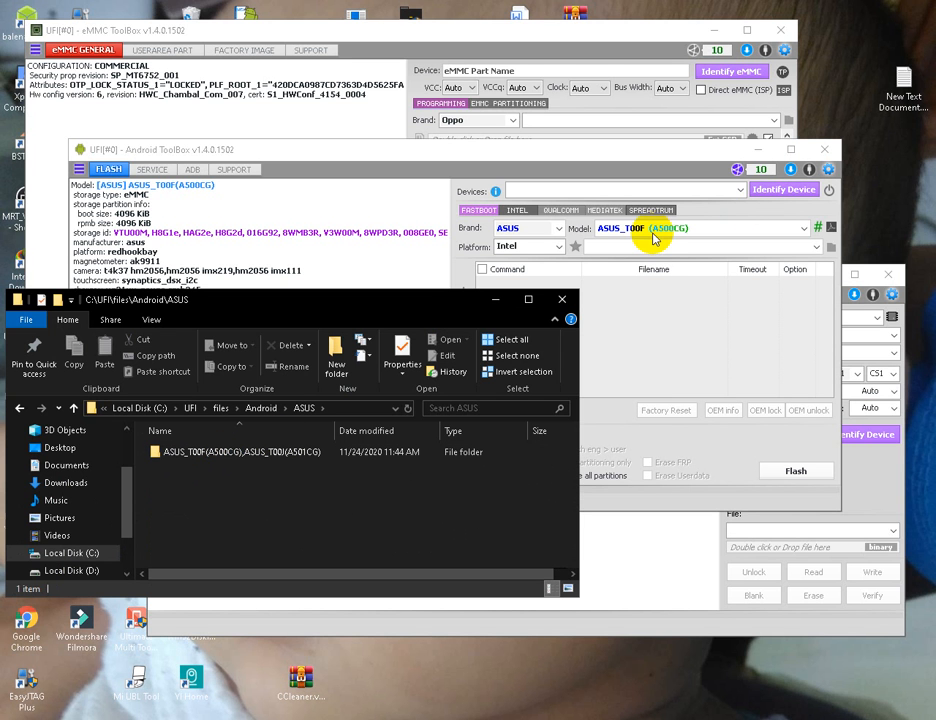
{"action": "left_click", "coordinate": [201, 462]}
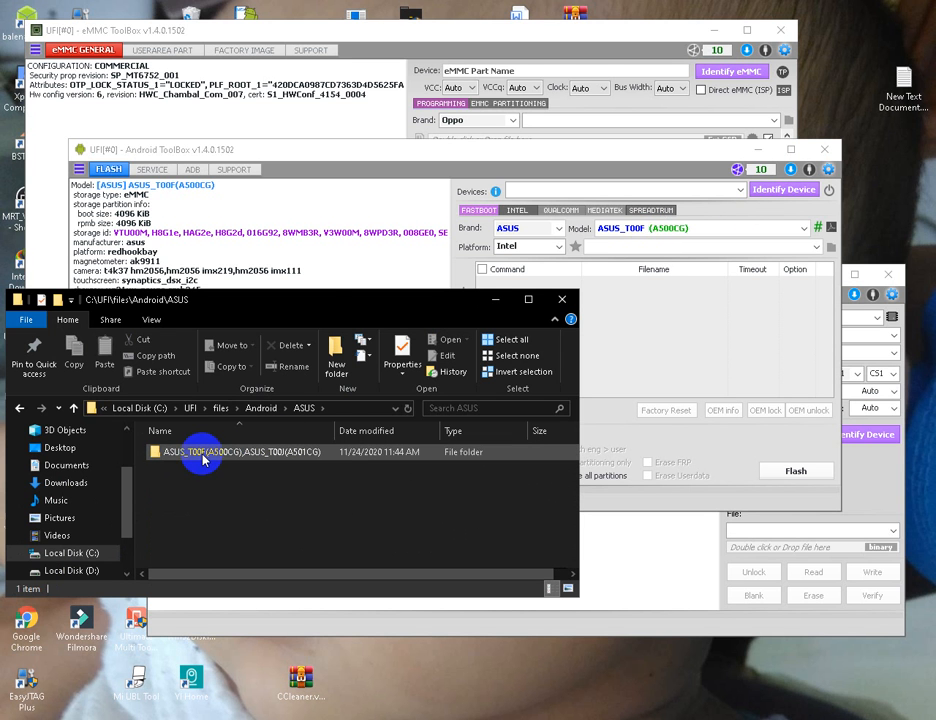
{"action": "double_click", "coordinate": [200, 457]}
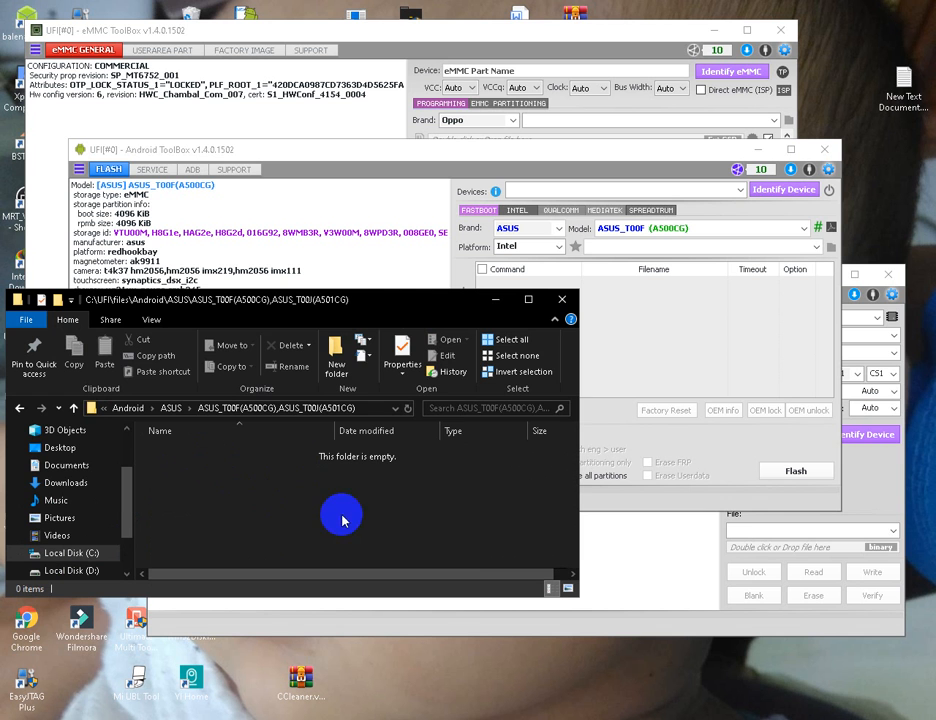
Return to Android ToolBox and check the Fastboot firmware list for the ASUS_T00F (A500CG) and the brand list
{"action": "left_click", "coordinate": [745, 215]}
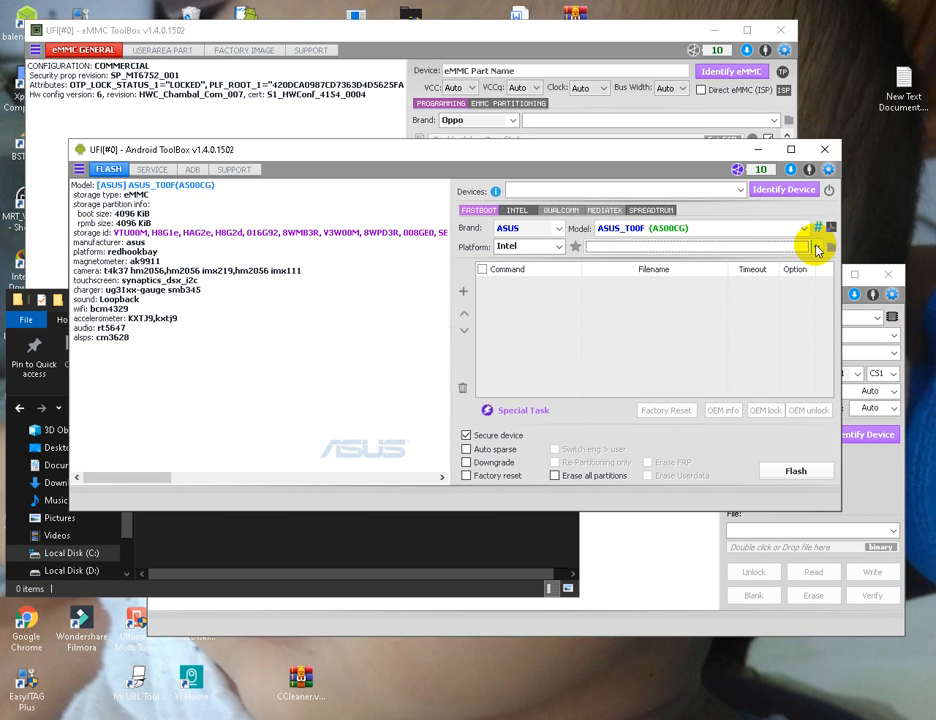
{"action": "left_click", "coordinate": [816, 248]}
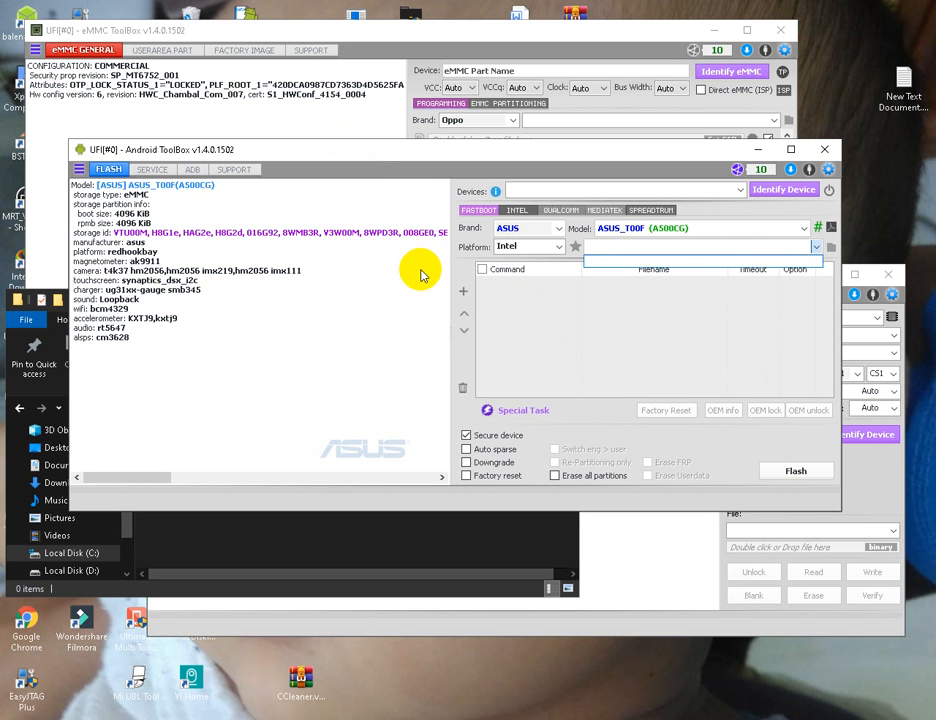
{"action": "left_click", "coordinate": [546, 249]}
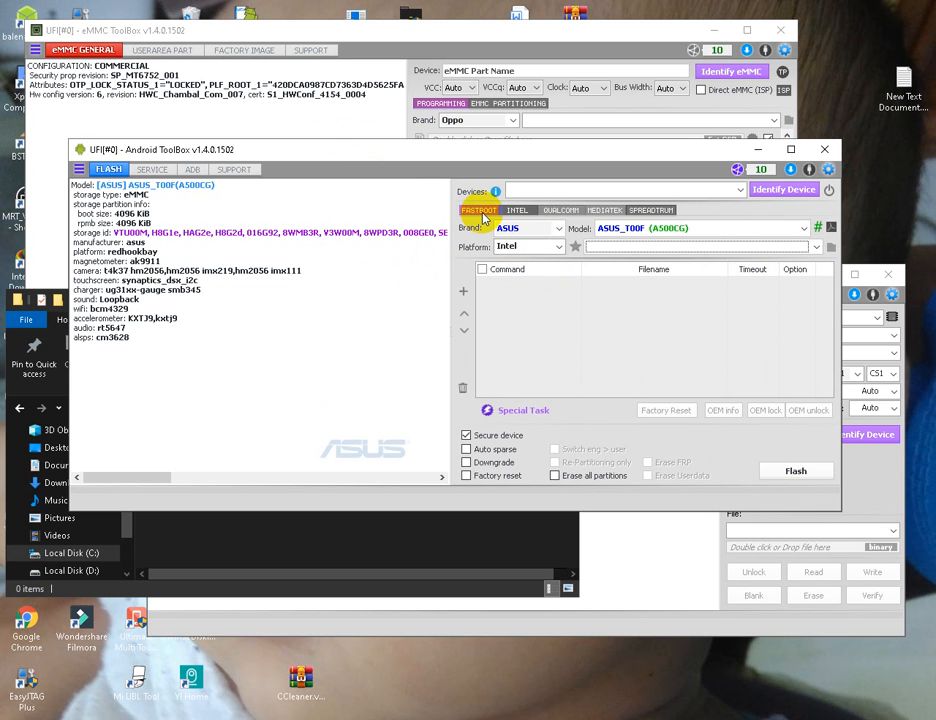
{"action": "left_click", "coordinate": [550, 231]}
{"action": "left_click", "coordinate": [394, 384]}
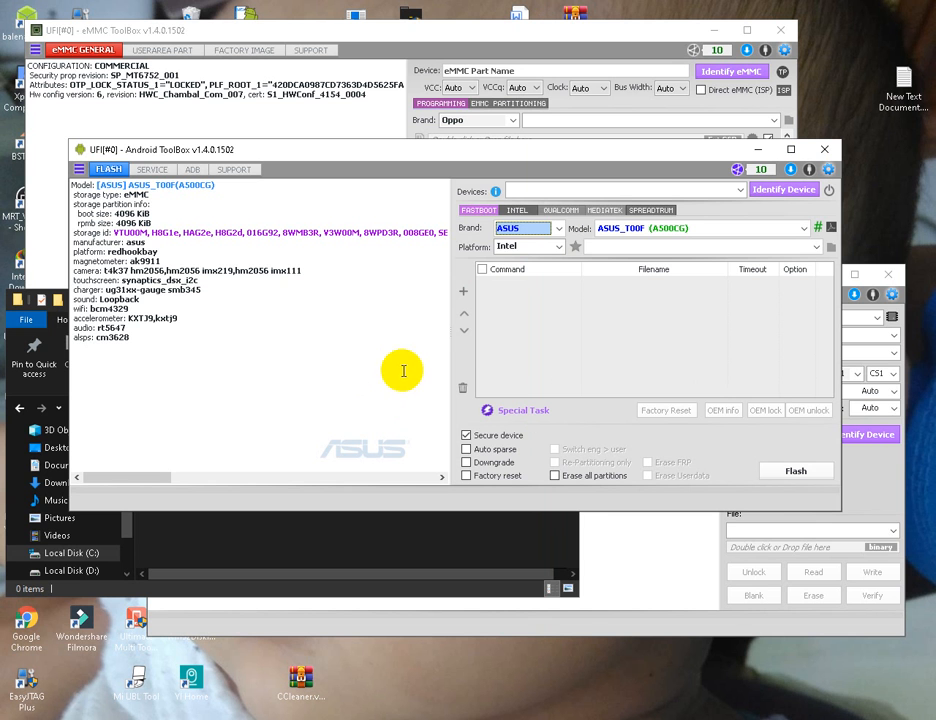
Show the Intel flashing options and look through their supported brands
{"action": "left_click", "coordinate": [518, 210]}
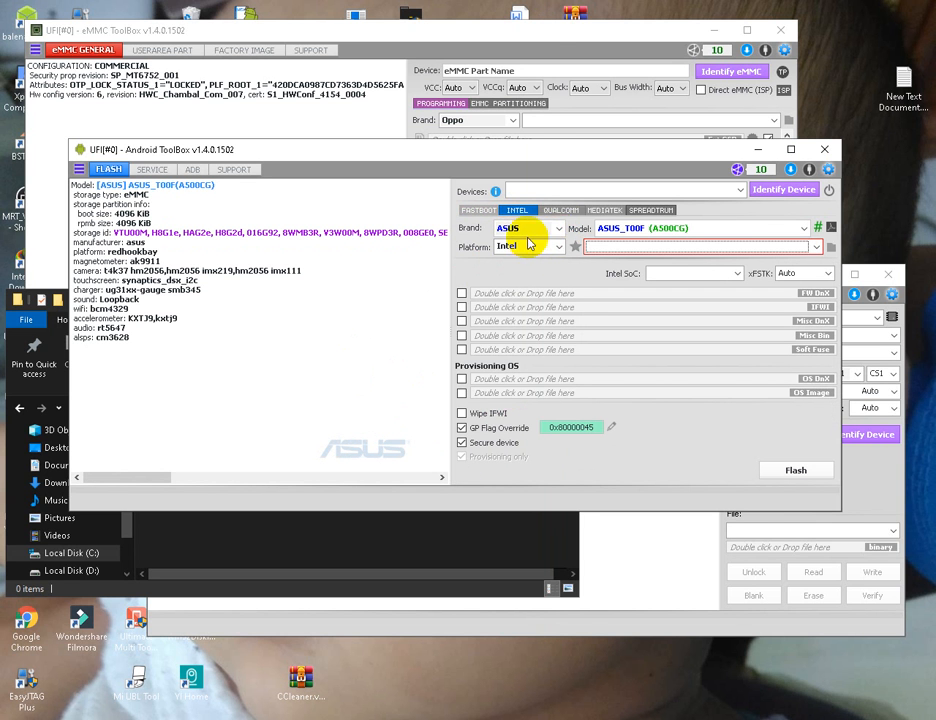
{"action": "left_click", "coordinate": [561, 232]}
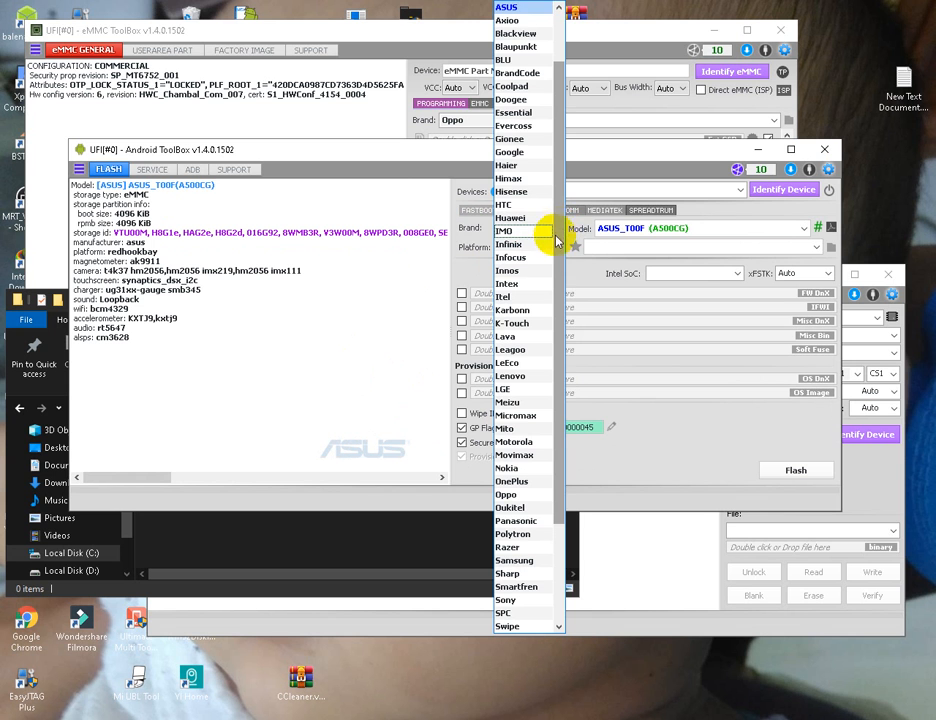
{"action": "left_click", "coordinate": [378, 327]}
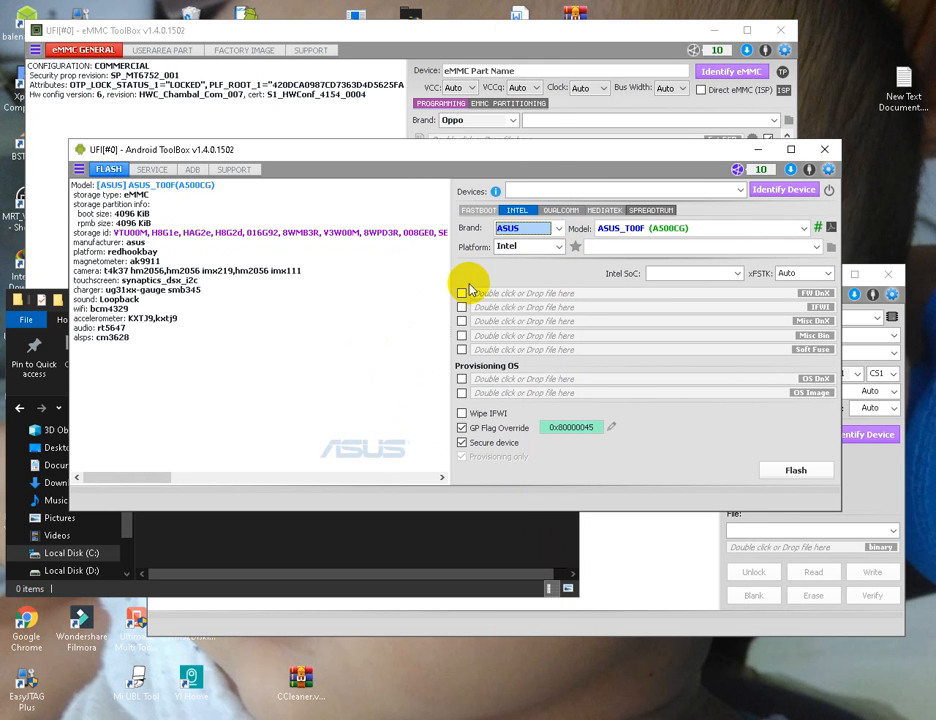
Switch to Qualcomm flashing, choose the Xiaomi brand and enable FireHose
{"action": "left_click", "coordinate": [562, 209]}
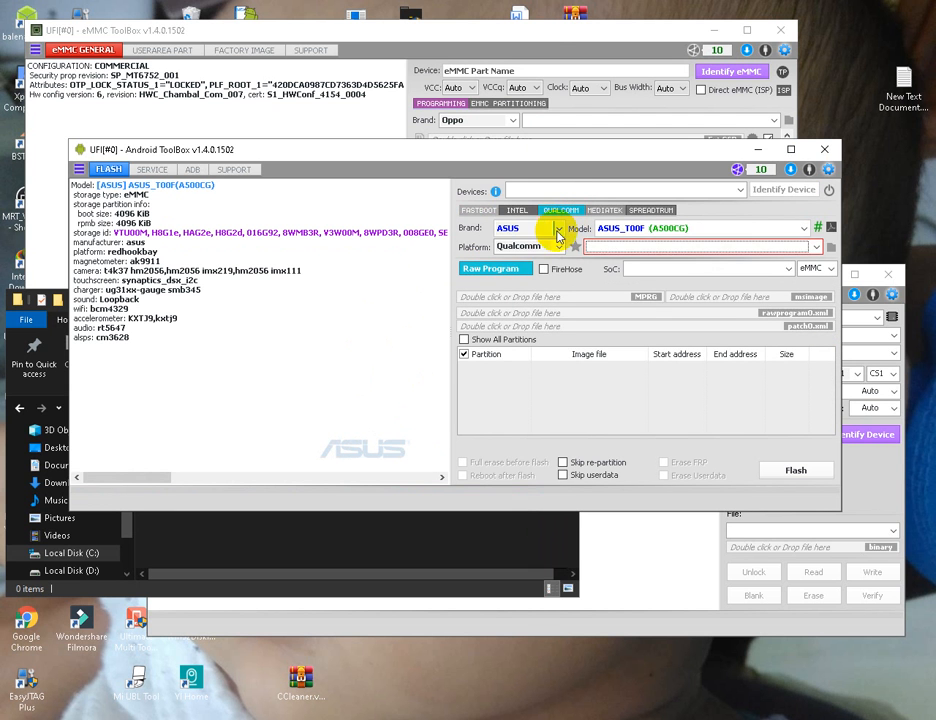
{"action": "left_click", "coordinate": [558, 232]}
{"action": "scroll", "coordinate": [528, 591], "scroll_direction": "down", "scroll_amount": 3}
{"action": "left_click", "coordinate": [524, 598]}
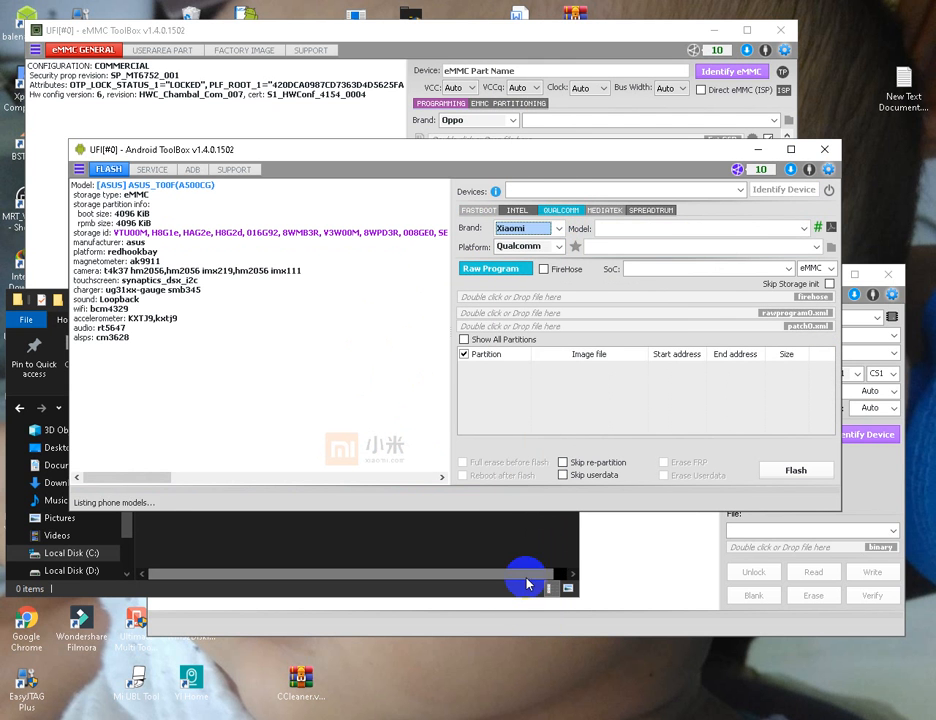
{"action": "left_click", "coordinate": [544, 270]}
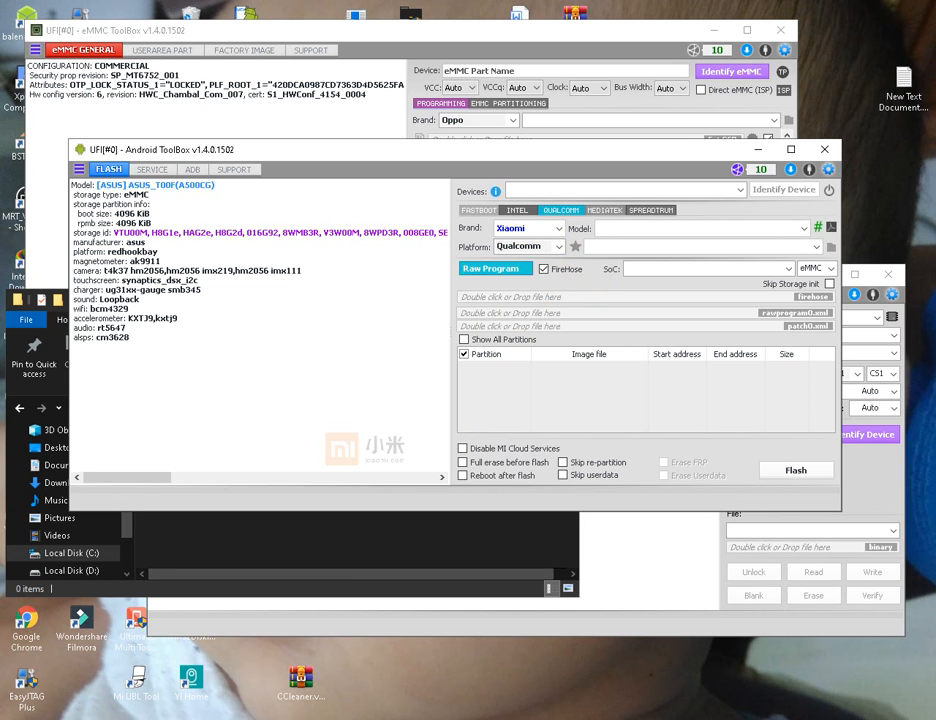
Switch to File Explorer and open the xiaomi folder inside FIRMWARE ANDROID on Local Disk (F:)
{"action": "left_click", "coordinate": [198, 530]}
{"action": "scroll", "coordinate": [63, 520], "scroll_direction": "down", "scroll_amount": 2}
{"action": "left_click", "coordinate": [88, 535]}
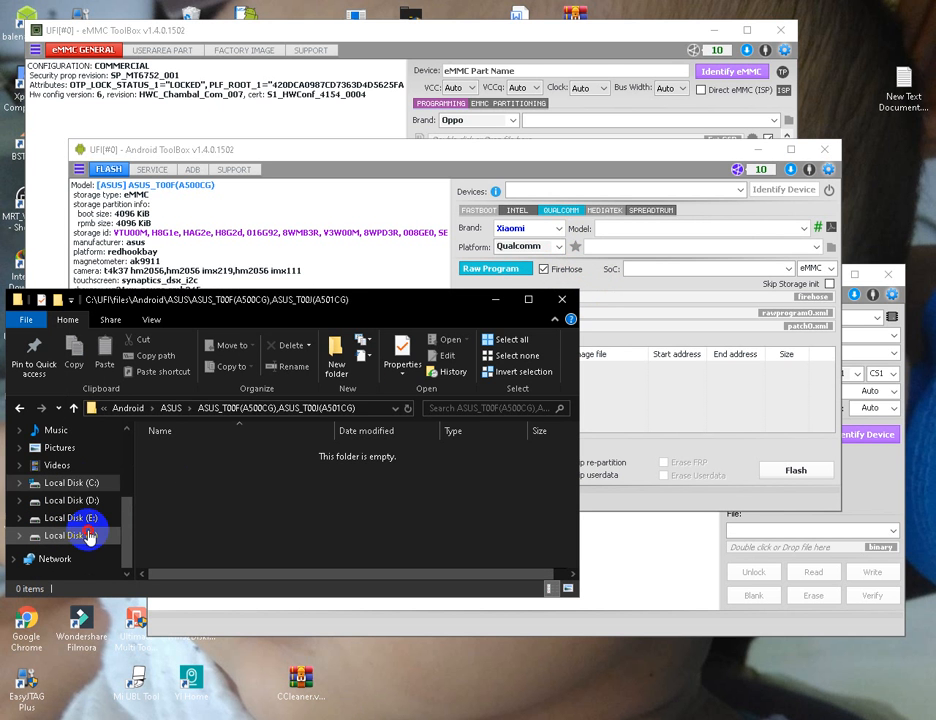
{"action": "double_click", "coordinate": [228, 506]}
{"action": "scroll", "coordinate": [201, 530], "scroll_direction": "down", "scroll_amount": 5}
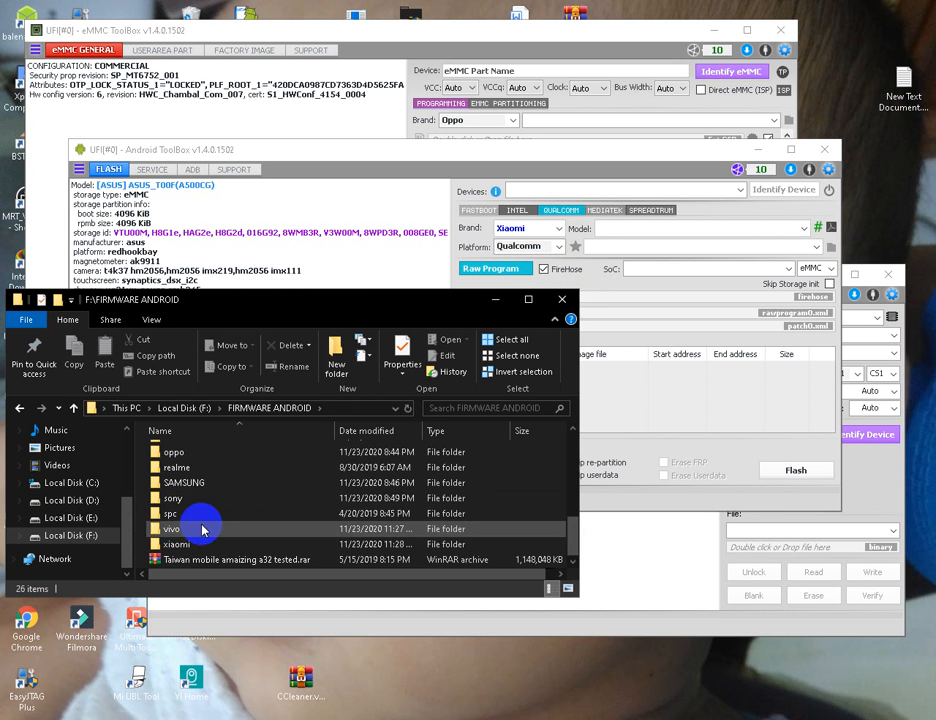
{"action": "double_click", "coordinate": [224, 546]}
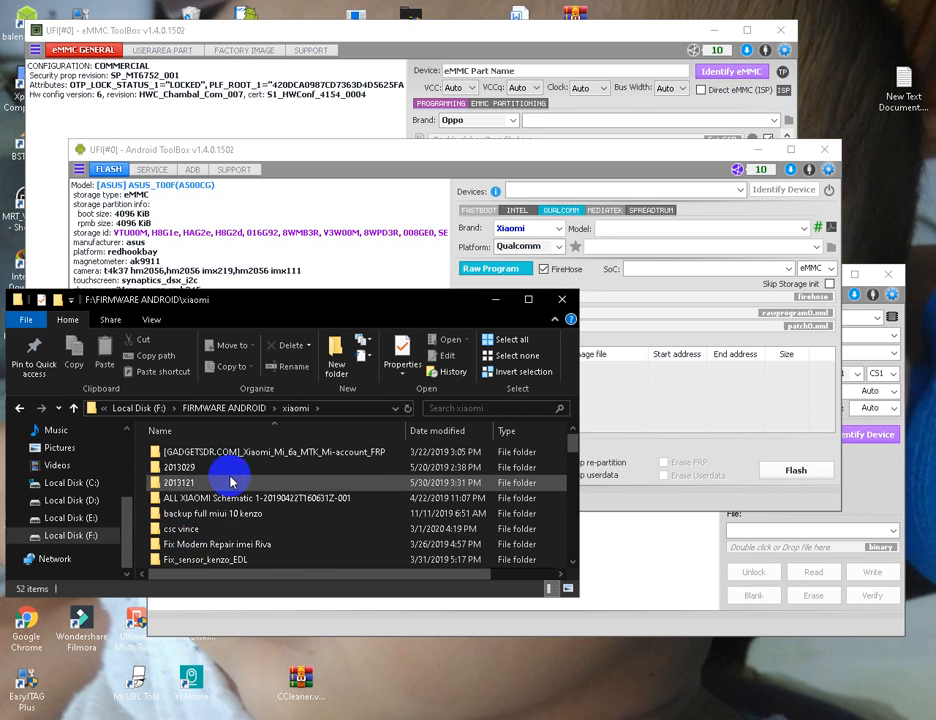
Open the fix_micloud_riva folder inside redmi 5a fix micloud\REDMI_5A_Riva_FixMicloud_FixSensor
{"action": "scroll", "coordinate": [236, 500], "scroll_direction": "down", "scroll_amount": 6}
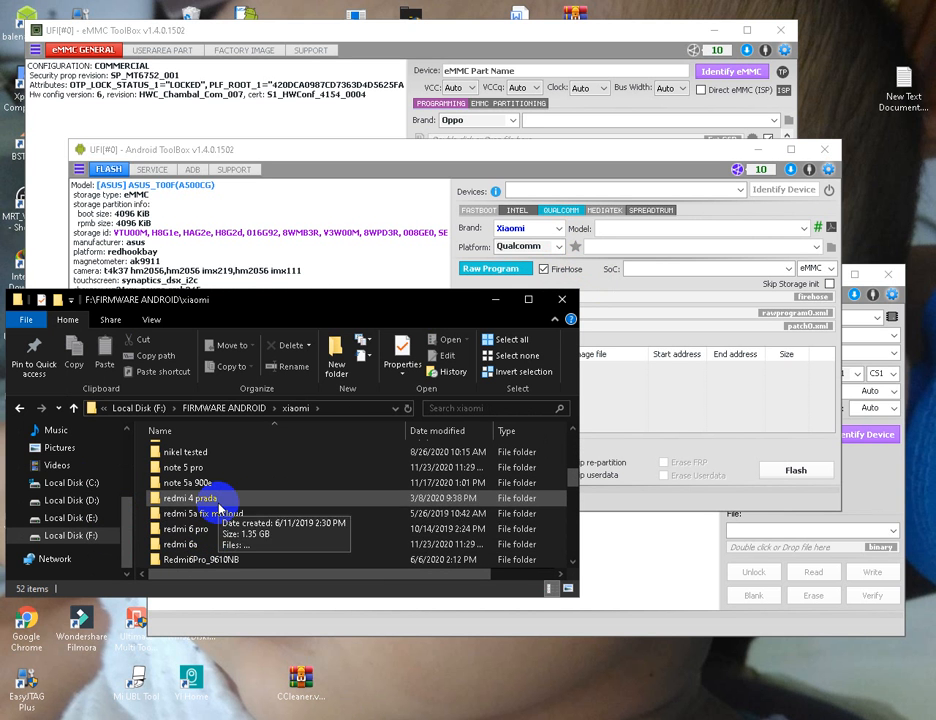
{"action": "left_click", "coordinate": [222, 499]}
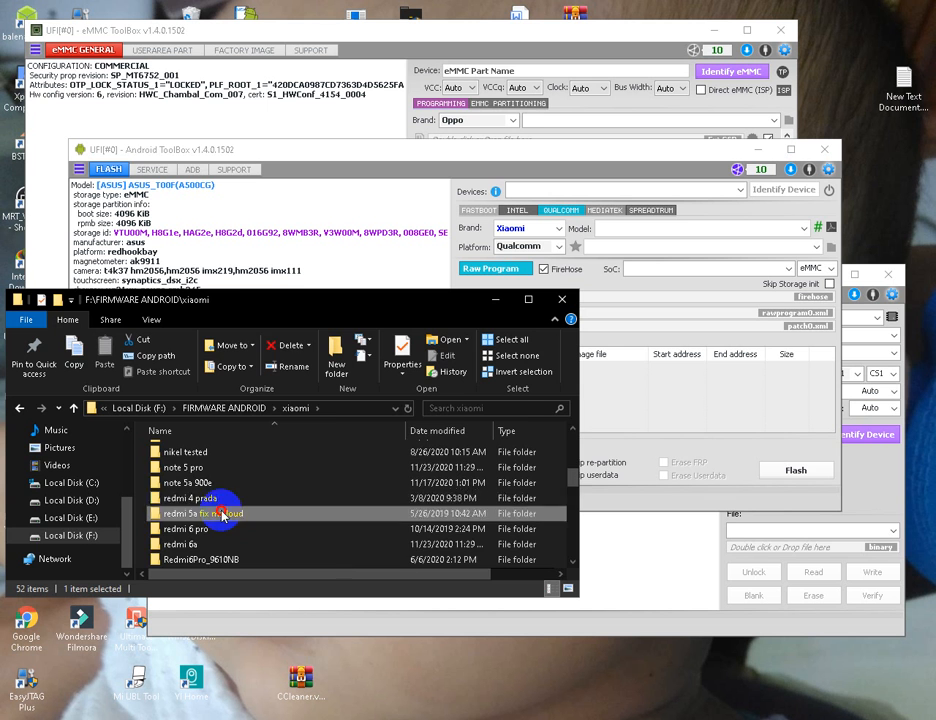
{"action": "double_click", "coordinate": [224, 514]}
{"action": "double_click", "coordinate": [236, 456]}
{"action": "double_click", "coordinate": [236, 456]}
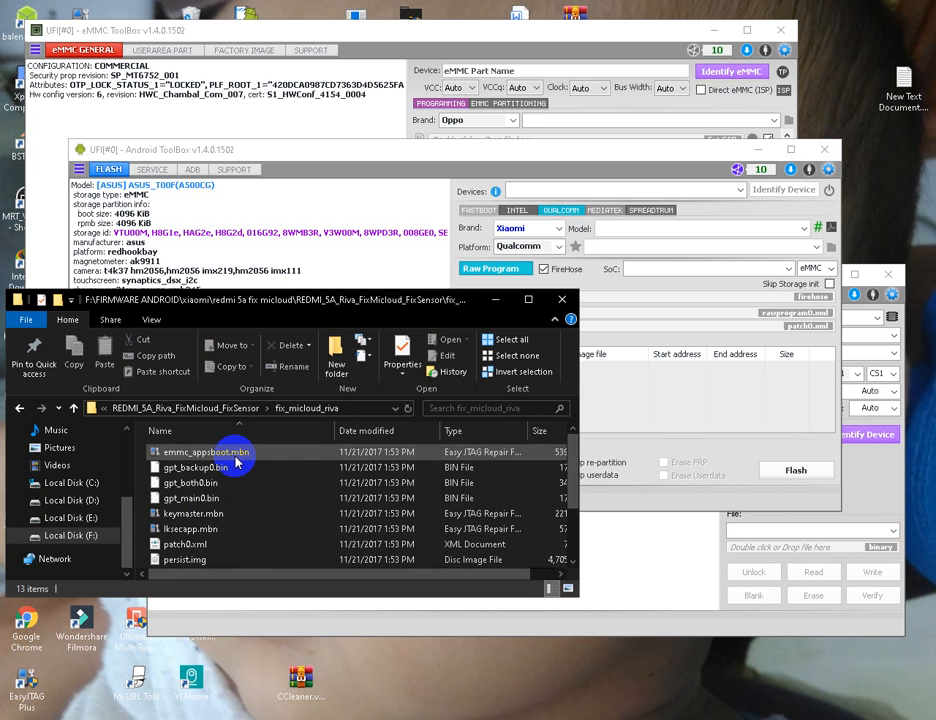
Load prog_emmc_firehose_8917_ddr.mbn, rawprogram0.xml and patch0.xml into Android ToolBox's Qualcomm flashing setup and return to that window
{"action": "scroll", "coordinate": [234, 466], "scroll_direction": "down", "scroll_amount": 2}
{"action": "left_click", "coordinate": [252, 505]}
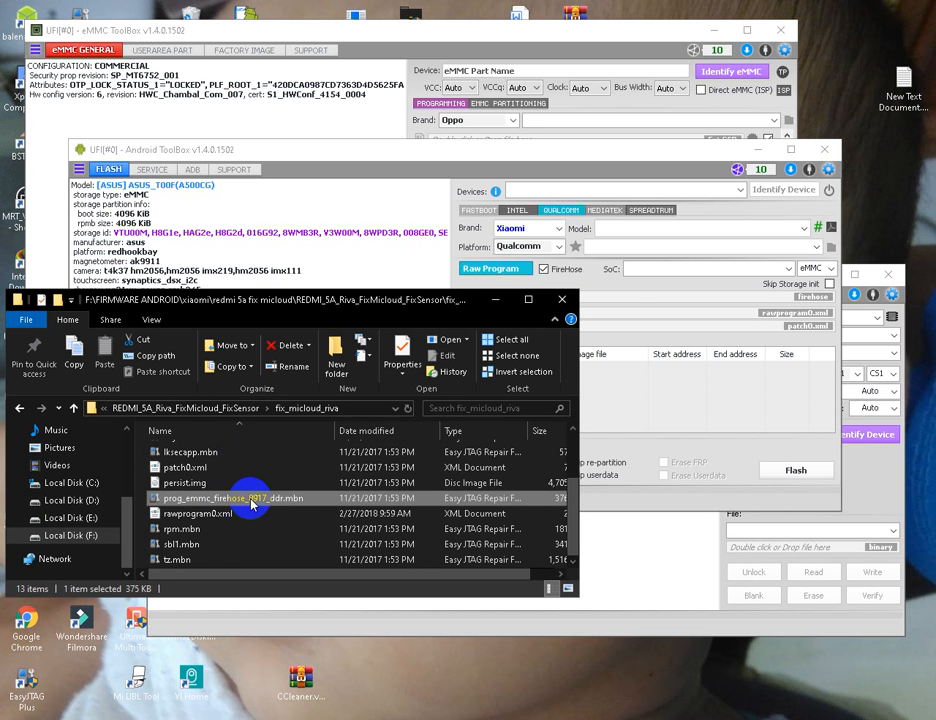
{"action": "left_click_drag", "start_coordinate": [267, 502], "coordinate": [703, 300]}
{"action": "left_click", "coordinate": [205, 513]}
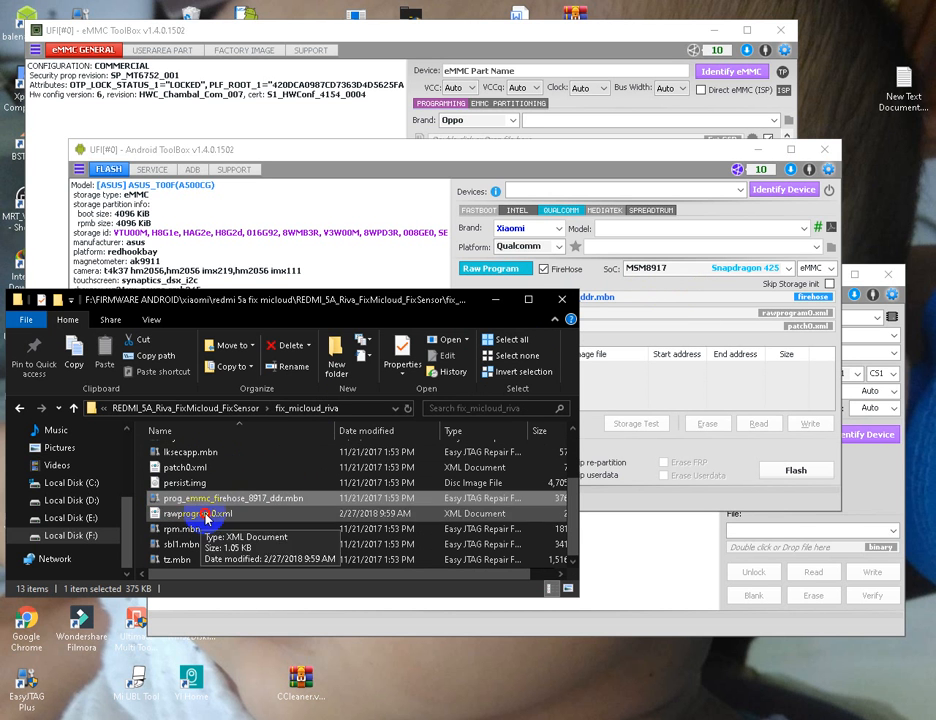
{"action": "left_click_drag", "start_coordinate": [222, 522], "coordinate": [687, 354]}
{"action": "left_click_drag", "start_coordinate": [185, 467], "coordinate": [783, 330]}
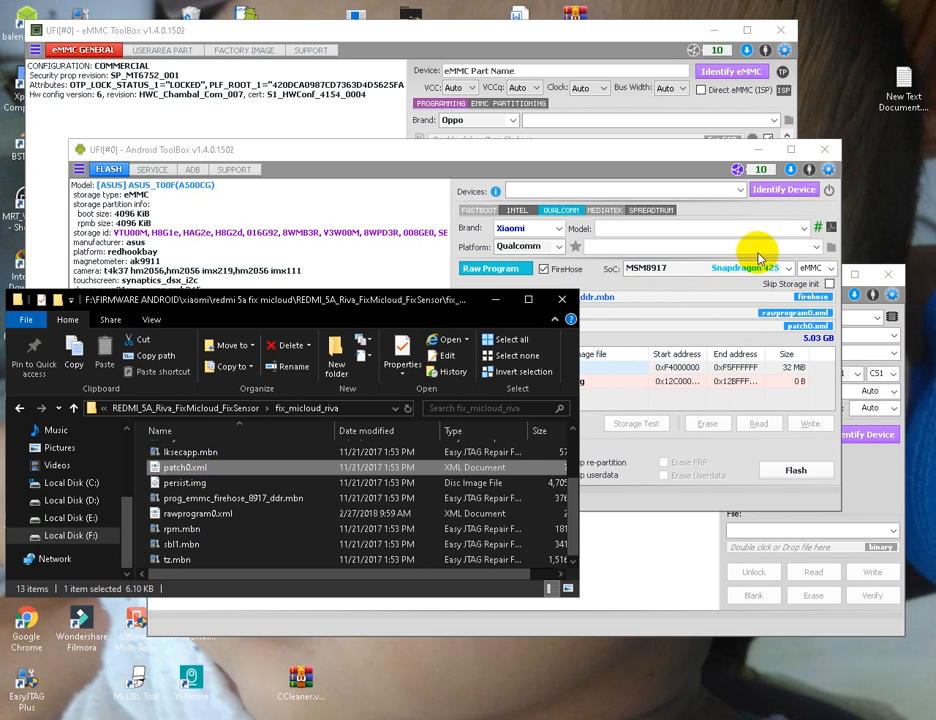
{"action": "left_click", "coordinate": [737, 212]}
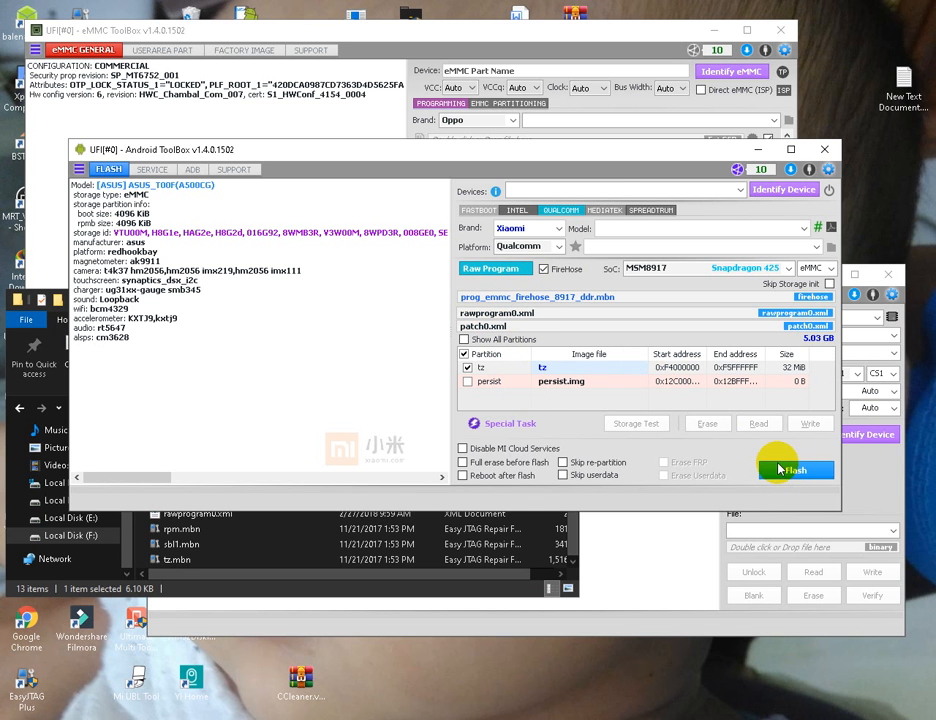
Switch to MediaTek flashing with Xiaomi as the brand and MediaTek as the platform
{"action": "left_click", "coordinate": [612, 211]}
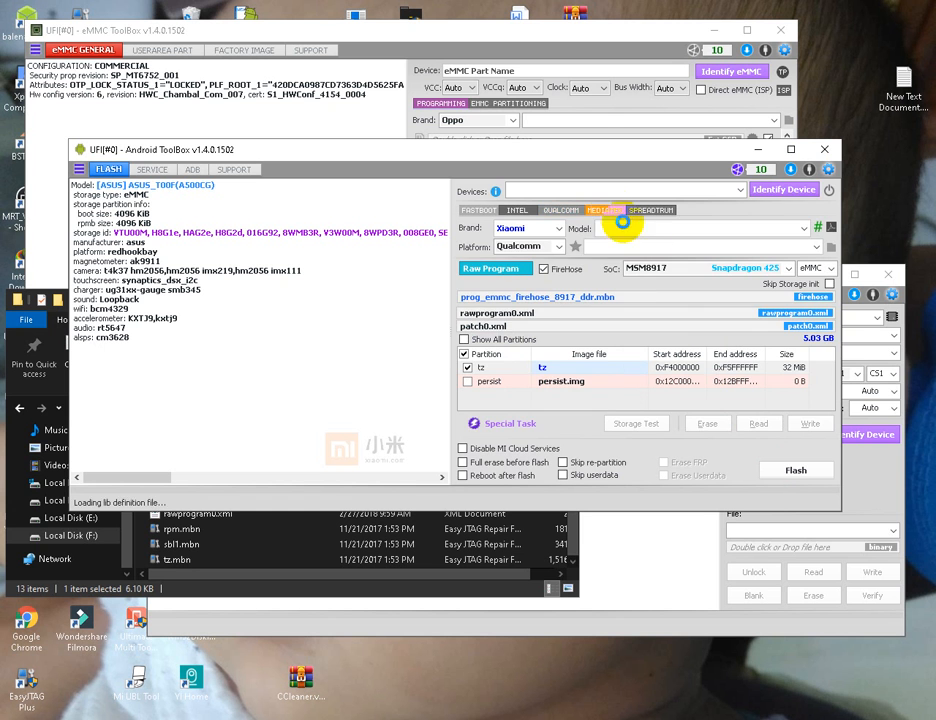
{"action": "left_click", "coordinate": [560, 230]}
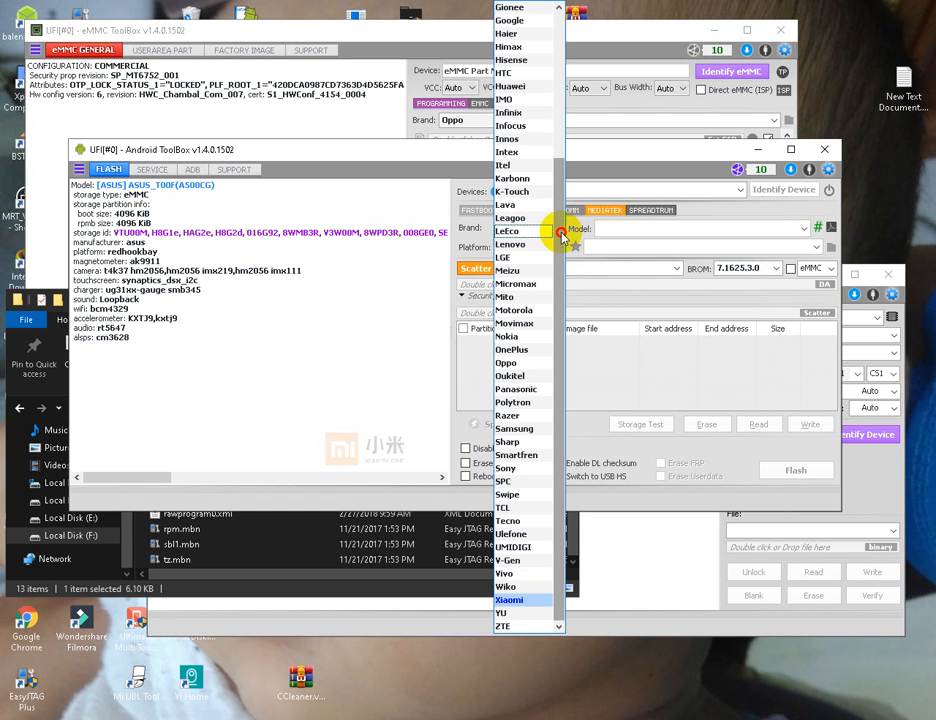
{"action": "left_click", "coordinate": [525, 603]}
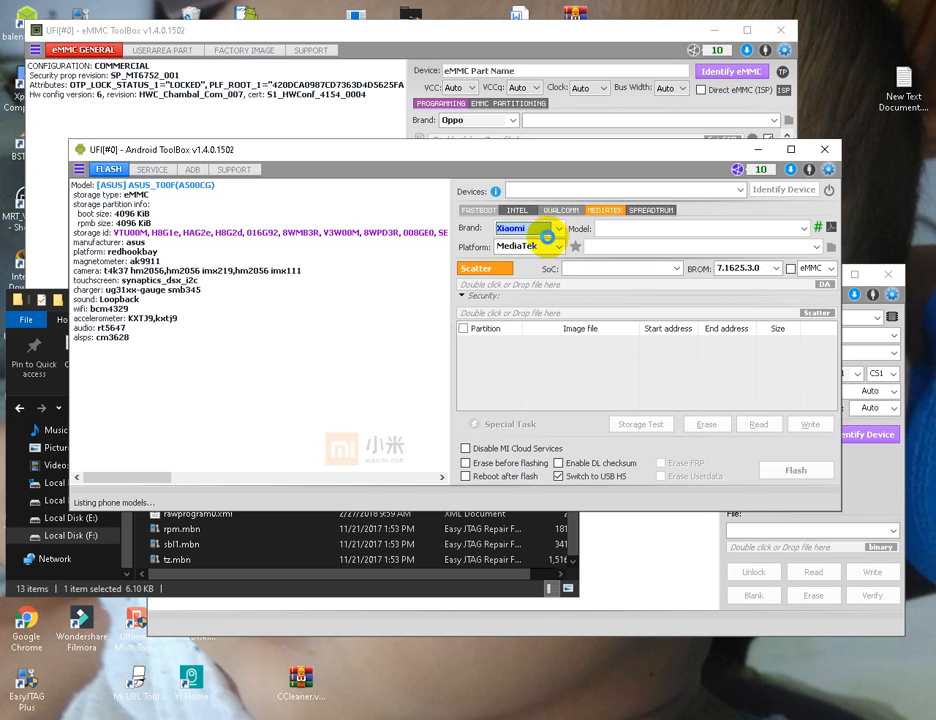
{"action": "left_click", "coordinate": [557, 248]}
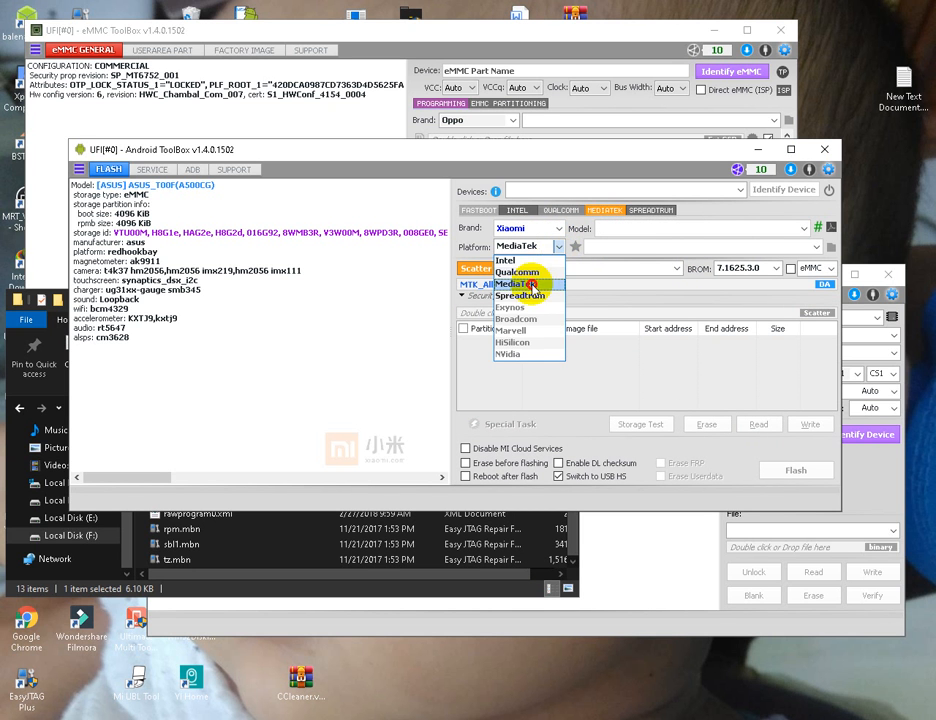
{"action": "left_click", "coordinate": [530, 284]}
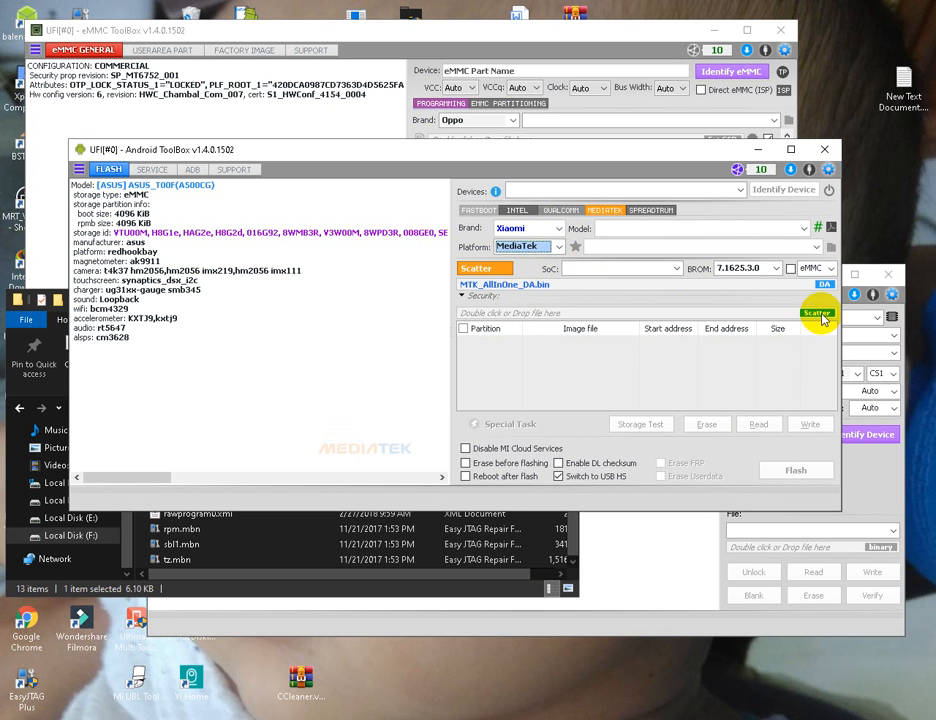
Start selecting a scatter file and browse to the xiaomi folder inside FIRMWARE ANDROID on Local Disk (F:)
{"action": "left_click", "coordinate": [818, 315]}
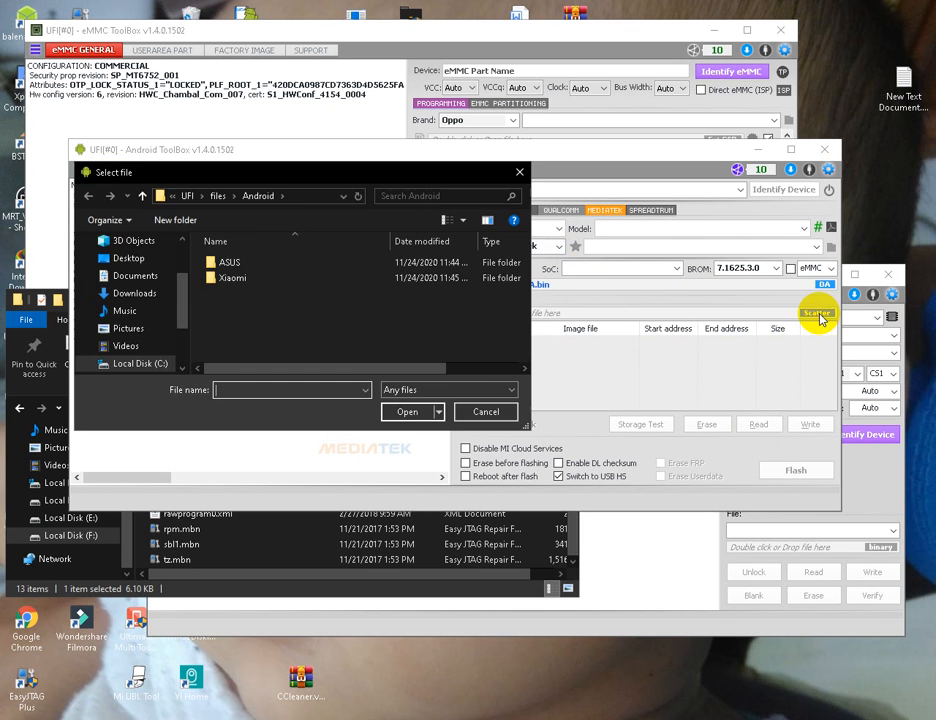
{"action": "left_click", "coordinate": [150, 346]}
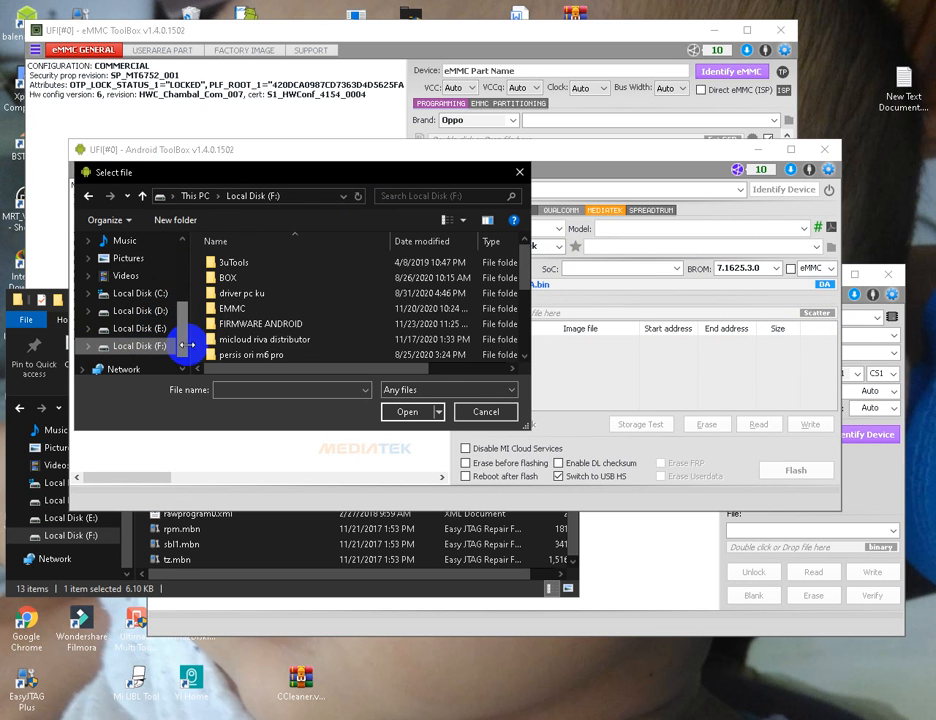
{"action": "double_click", "coordinate": [272, 324]}
{"action": "scroll", "coordinate": [276, 330], "scroll_direction": "down", "scroll_amount": 5}
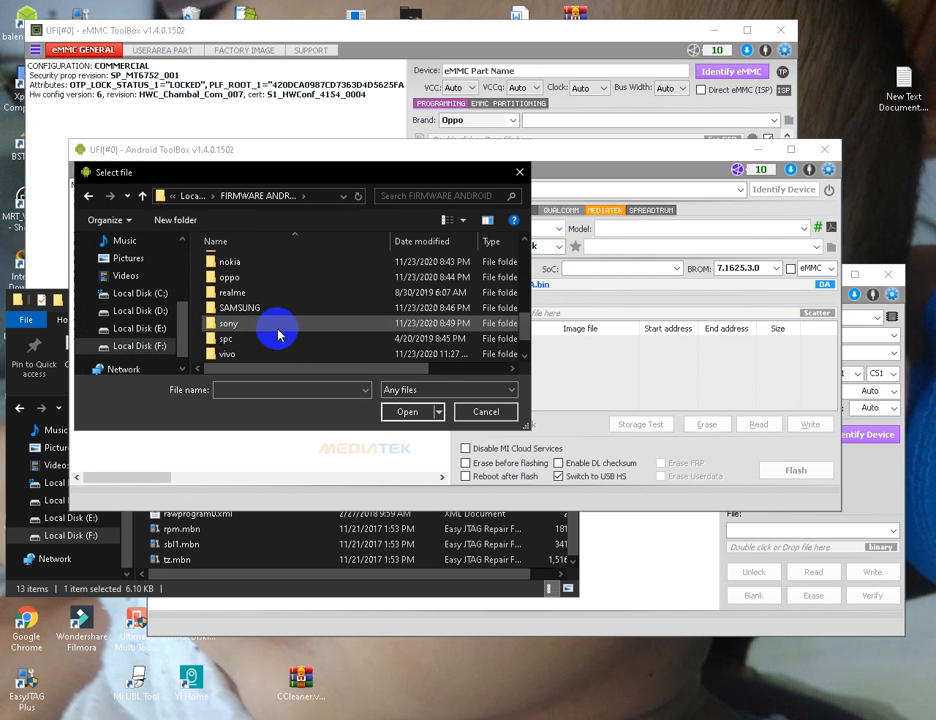
{"action": "double_click", "coordinate": [258, 340]}
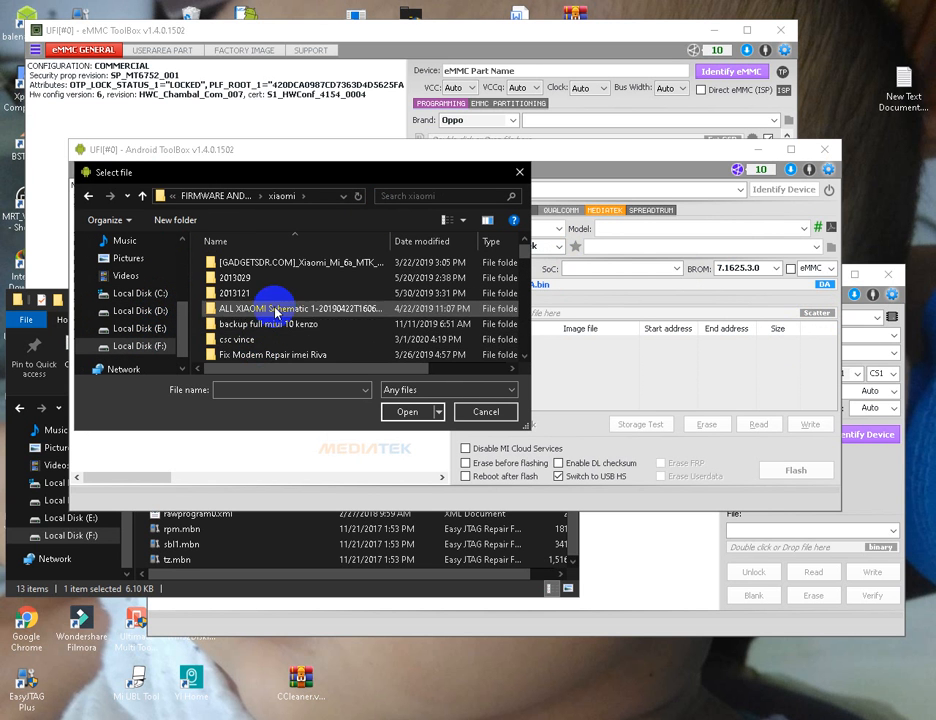
Load MT6592_Android_scatter.txt from the 2013121 firmware's images folder and review the listed partitions
{"action": "double_click", "coordinate": [290, 277]}
{"action": "double_click", "coordinate": [292, 264]}
{"action": "double_click", "coordinate": [292, 264]}
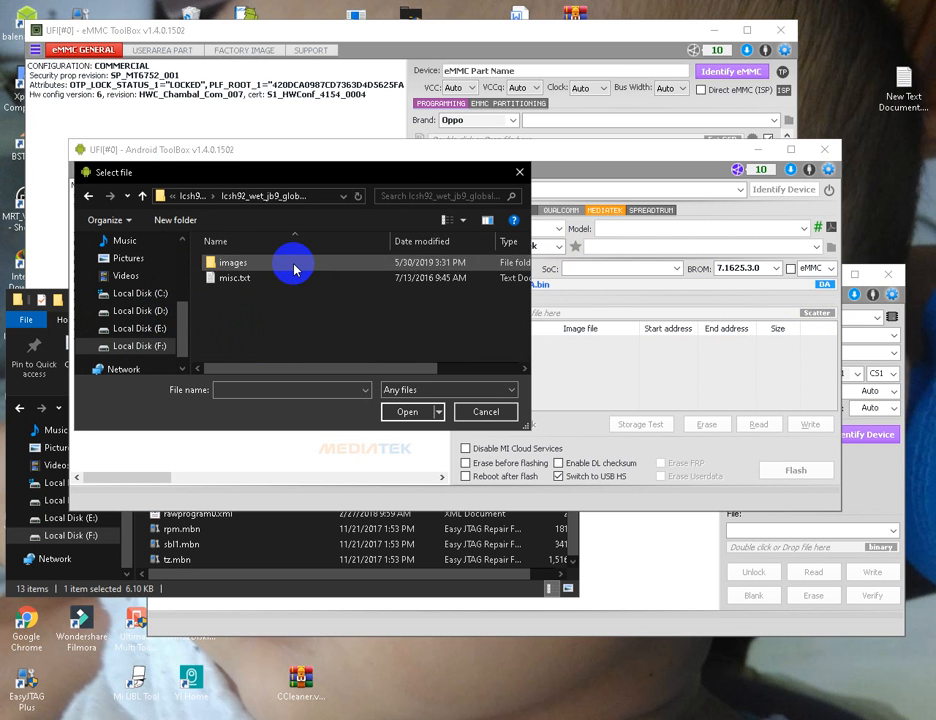
{"action": "double_click", "coordinate": [292, 263]}
{"action": "scroll", "coordinate": [272, 300], "scroll_direction": "down", "scroll_amount": 3}
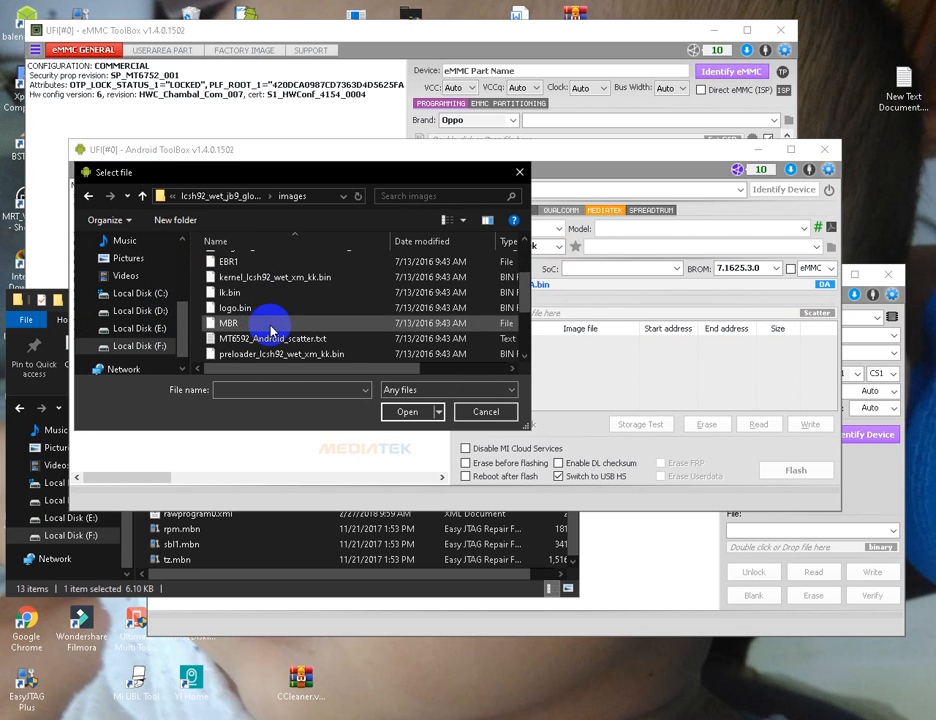
{"action": "double_click", "coordinate": [272, 340]}
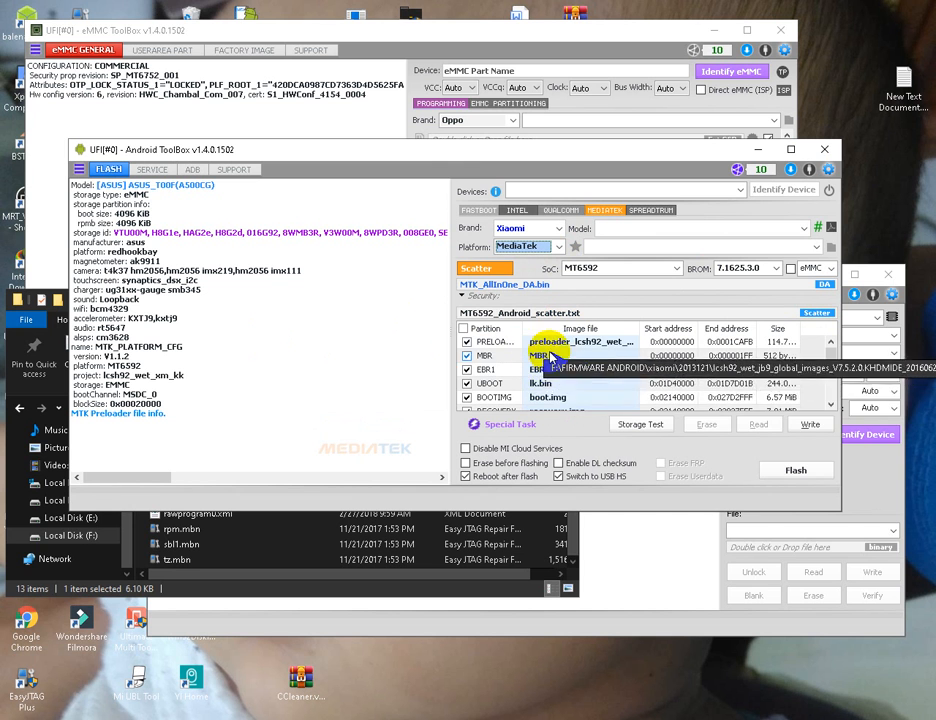
{"action": "scroll", "coordinate": [545, 383], "scroll_direction": "down", "scroll_amount": 3}
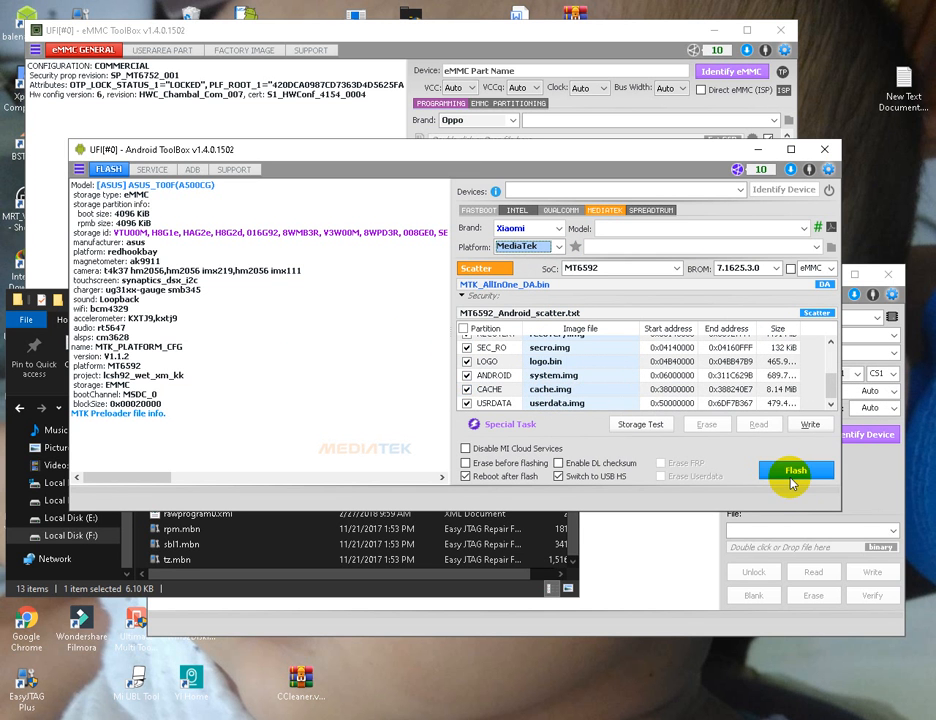
Switch to Spreadtrum flashing and choose Advan as the brand
{"action": "left_click", "coordinate": [655, 212]}
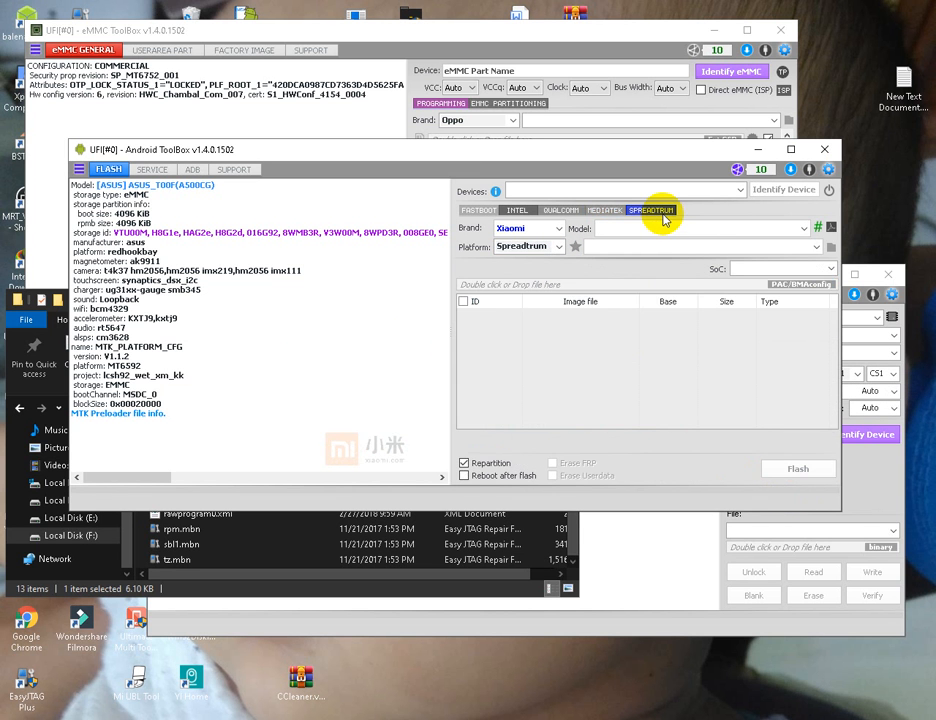
{"action": "left_click", "coordinate": [556, 229]}
{"action": "scroll", "coordinate": [528, 150], "scroll_direction": "up", "scroll_amount": 5}
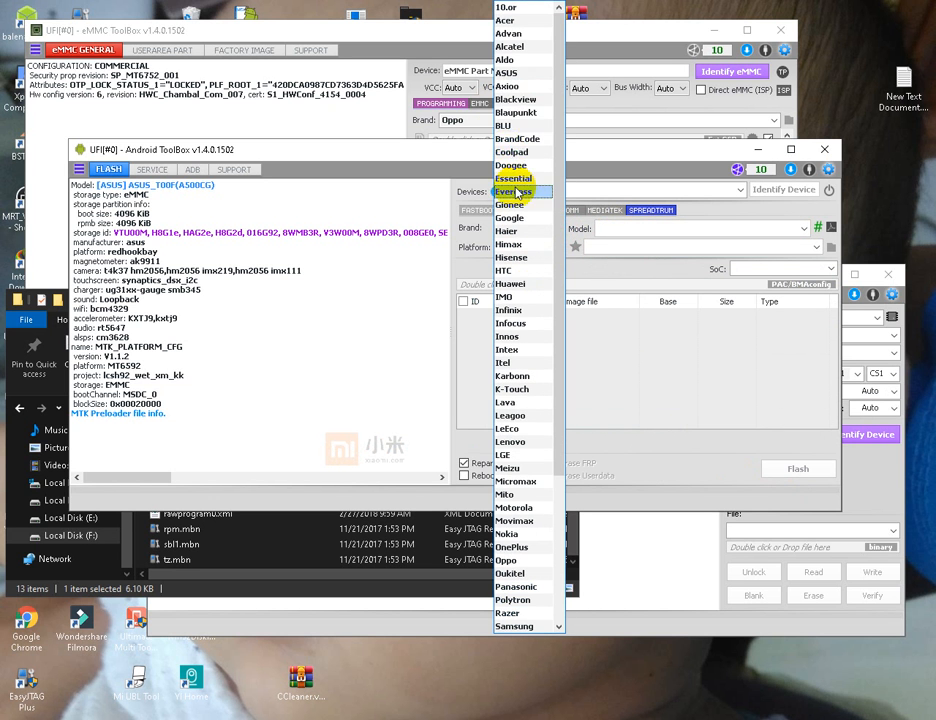
{"action": "left_click", "coordinate": [510, 33]}
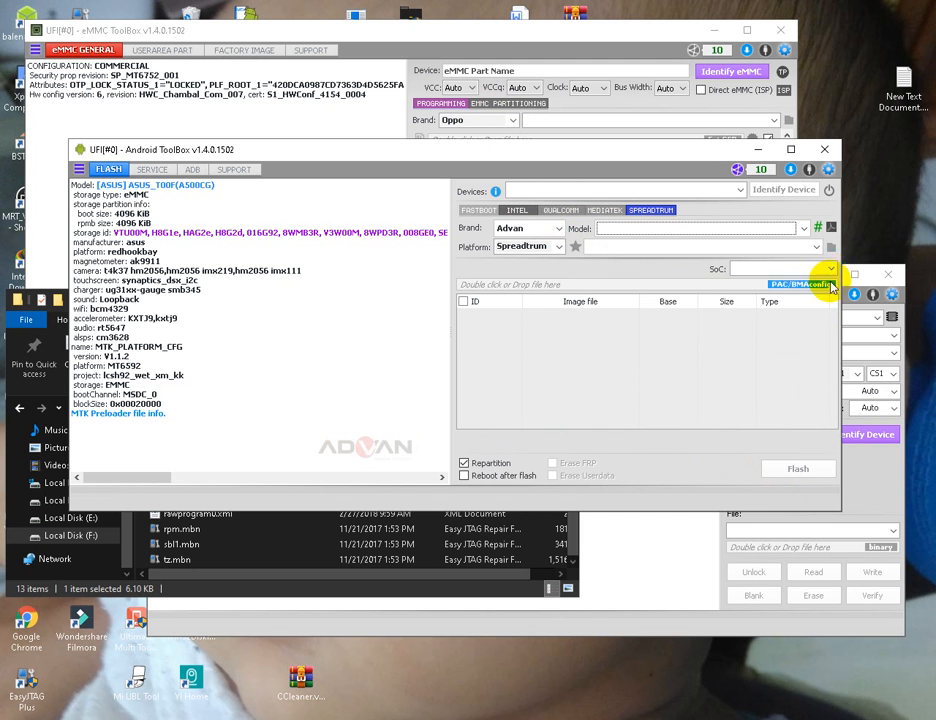
Start selecting a PAC/BMAconfig file and browse to the advane folder inside FIRMWARE ANDROID on Local Disk (D:)
{"action": "left_click", "coordinate": [780, 284]}
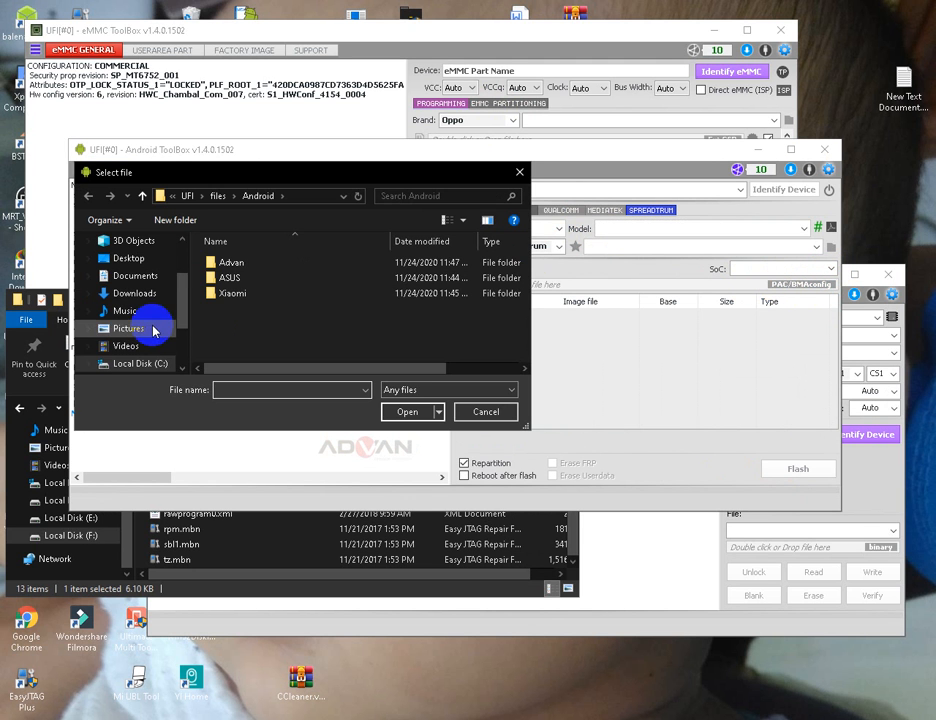
{"action": "scroll", "coordinate": [150, 327], "scroll_direction": "down", "scroll_amount": 1}
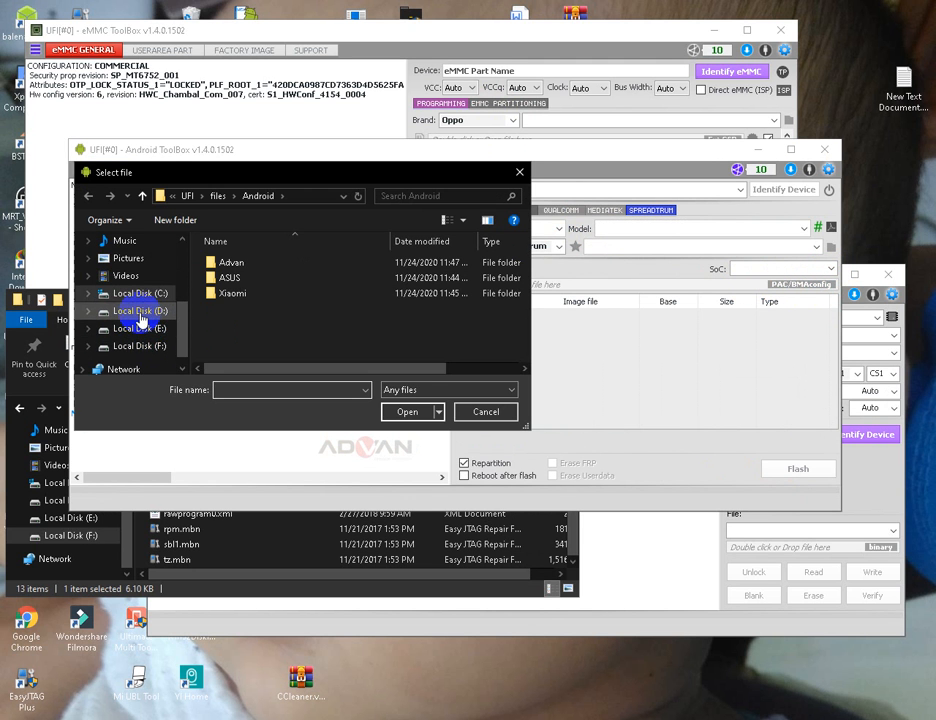
{"action": "left_click", "coordinate": [140, 311]}
{"action": "double_click", "coordinate": [222, 293]}
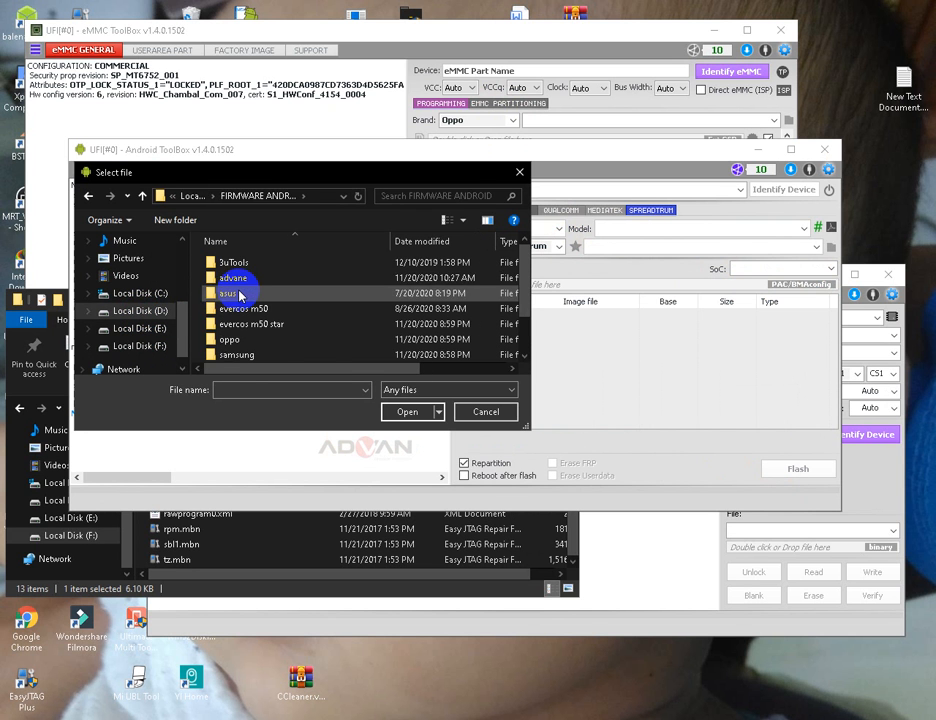
{"action": "double_click", "coordinate": [235, 278]}
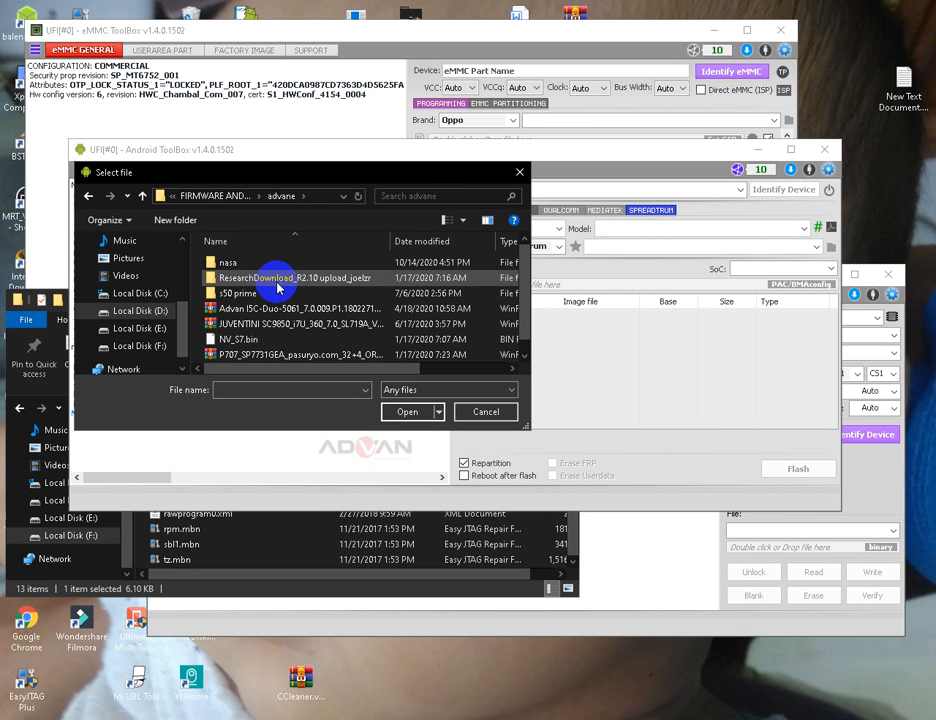
Look through the ResearchDownload_R2.10 and nasa folders for a flash file and return to the advane folder
{"action": "double_click", "coordinate": [268, 281]}
{"action": "double_click", "coordinate": [270, 264]}
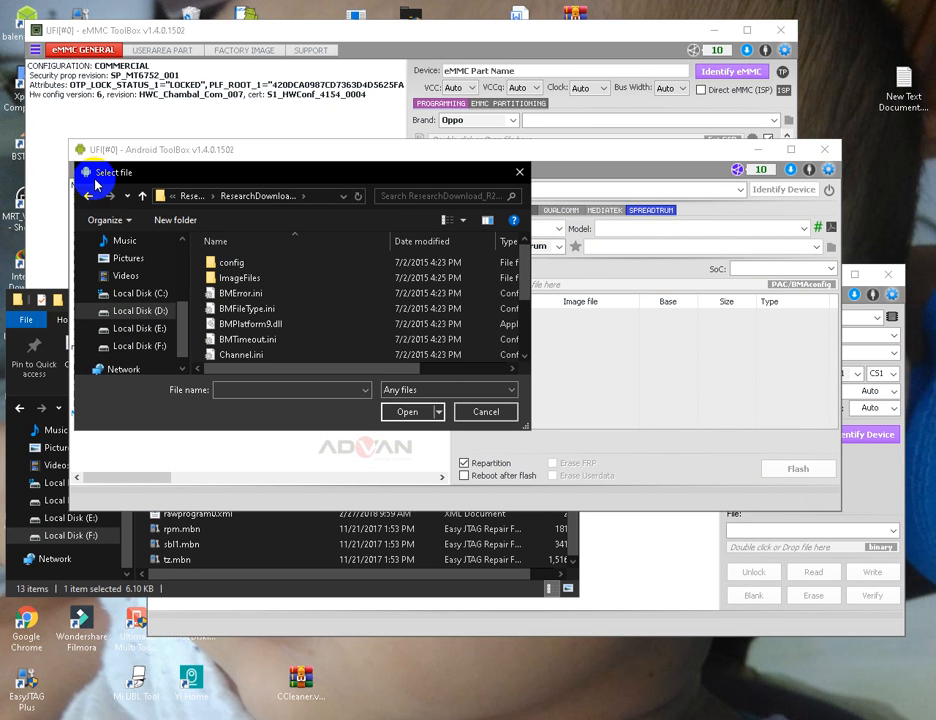
{"action": "left_click", "coordinate": [89, 197]}
{"action": "left_click", "coordinate": [89, 197]}
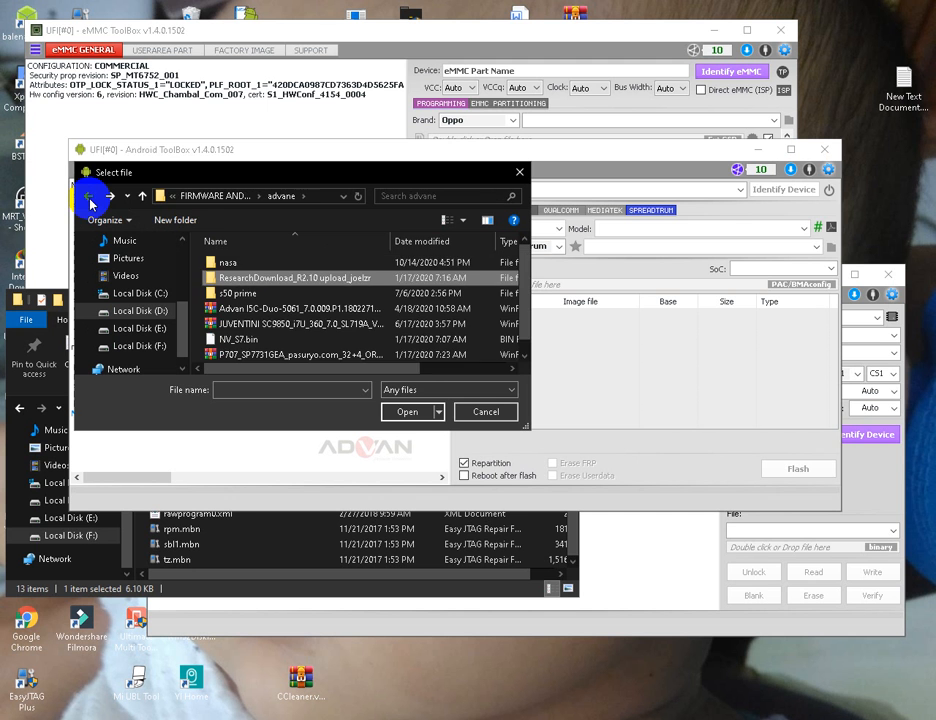
{"action": "double_click", "coordinate": [238, 262]}
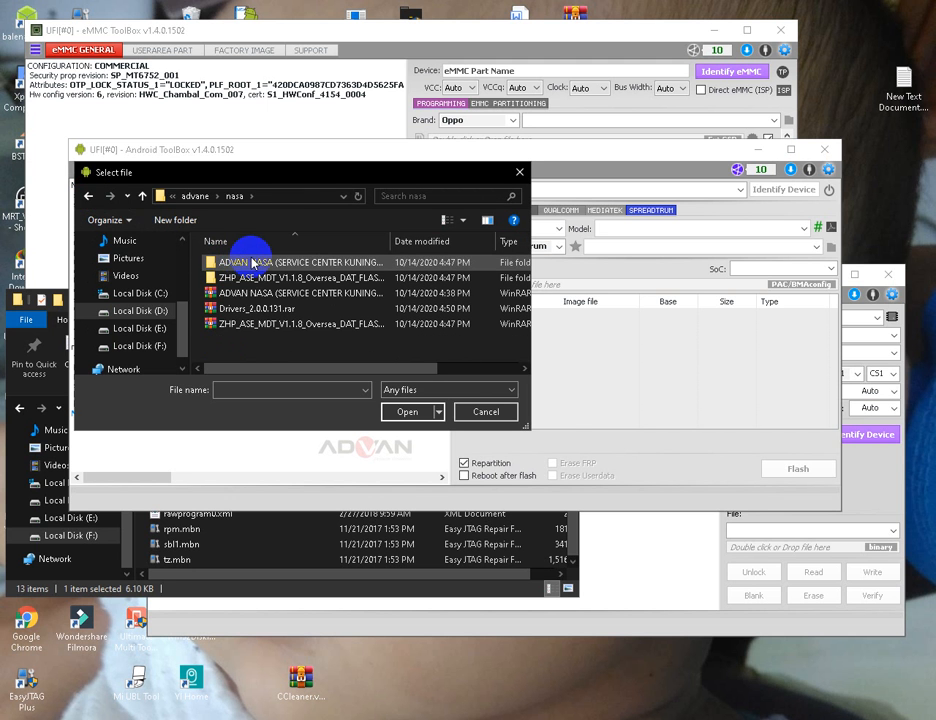
{"action": "left_click", "coordinate": [89, 197]}
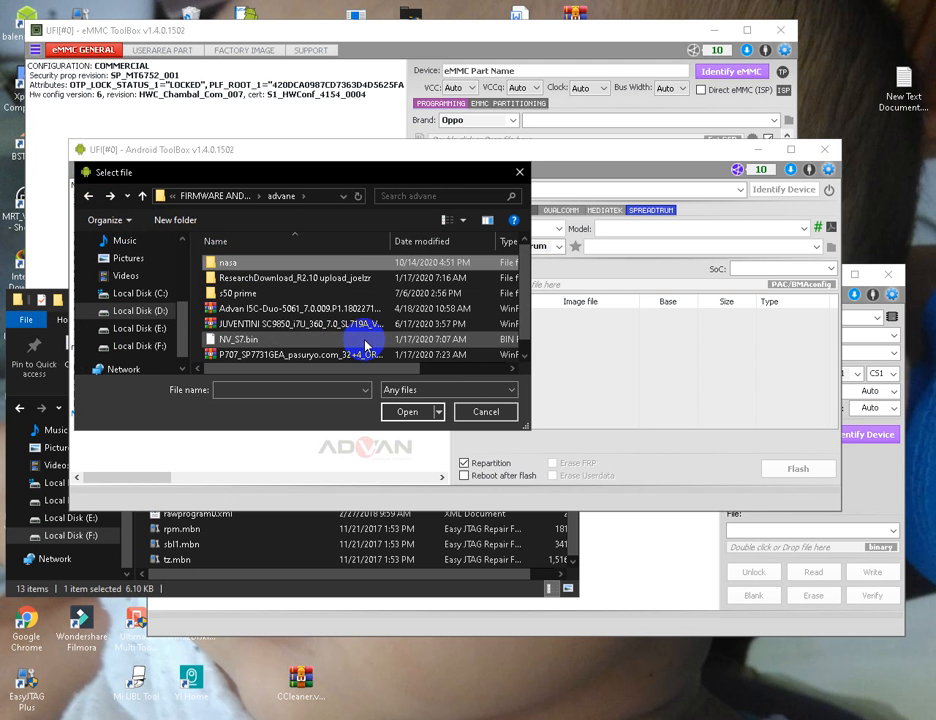
Extract the JUVENTINI SC9850_i7U_360_7.0_SL719A_V1.0_20180510.pac.zip archive into a folder of the same name
{"action": "scroll", "coordinate": [366, 345], "scroll_direction": "down", "scroll_amount": 1}
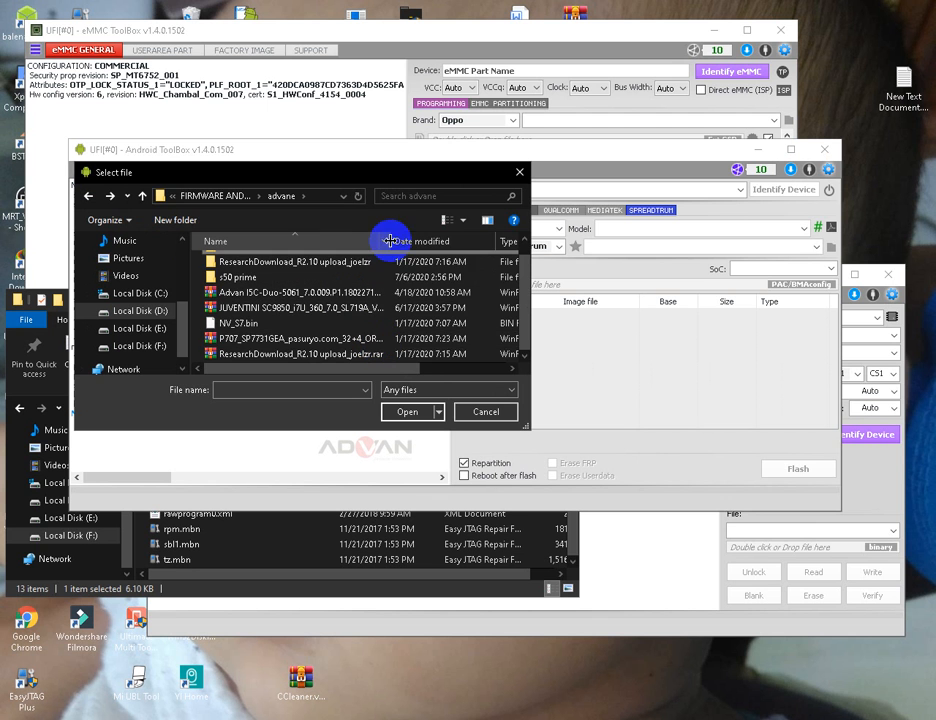
{"action": "left_click_drag", "start_coordinate": [390, 241], "coordinate": [500, 235]}
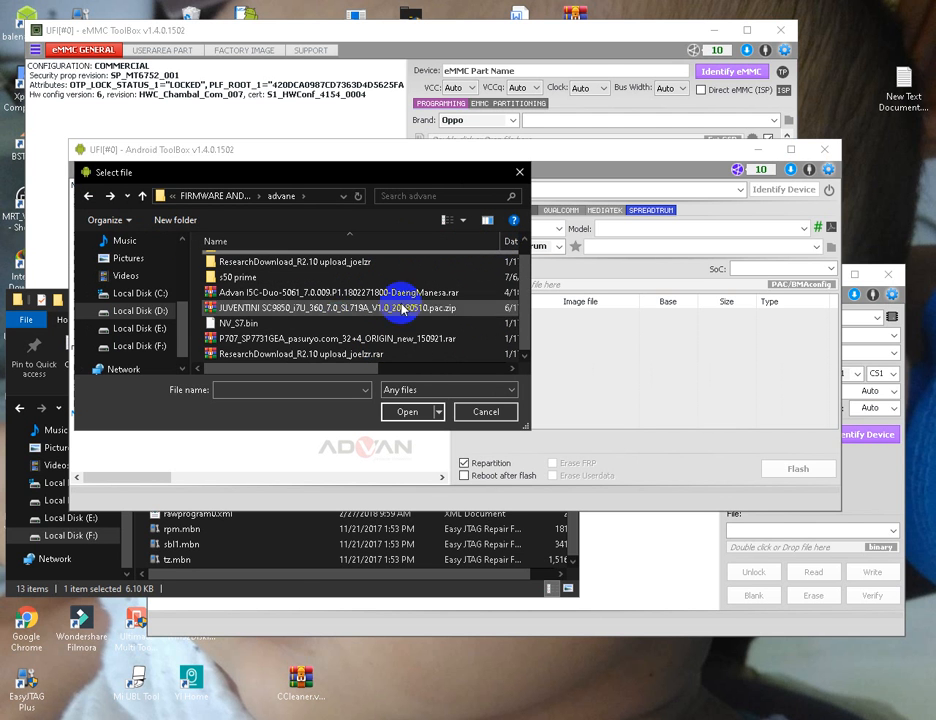
{"action": "left_click", "coordinate": [291, 310]}
{"action": "right_click", "coordinate": [291, 316]}
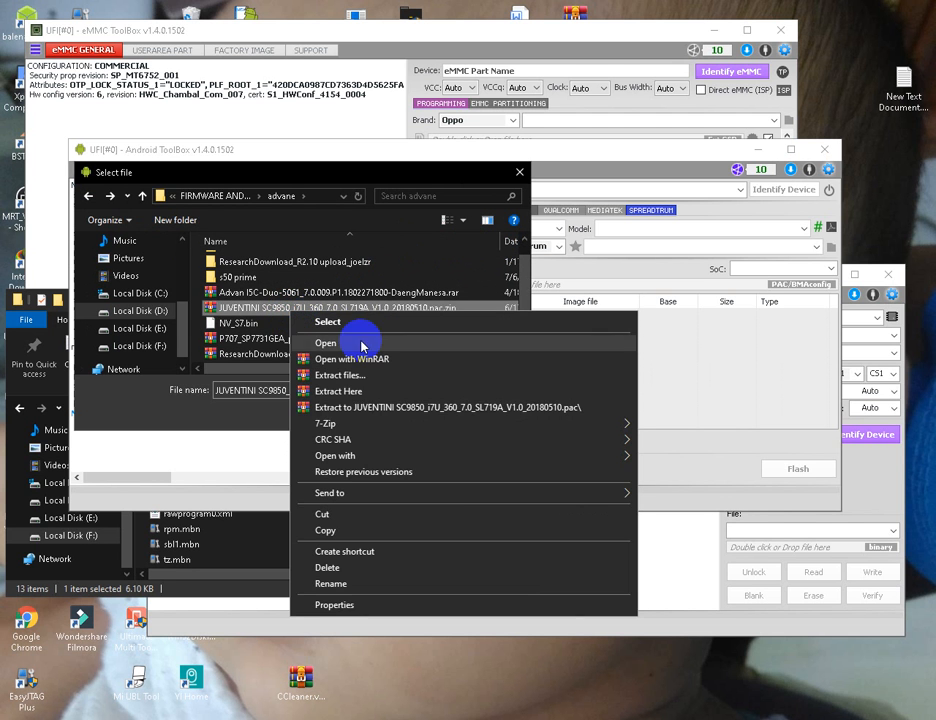
{"action": "left_click", "coordinate": [382, 462]}
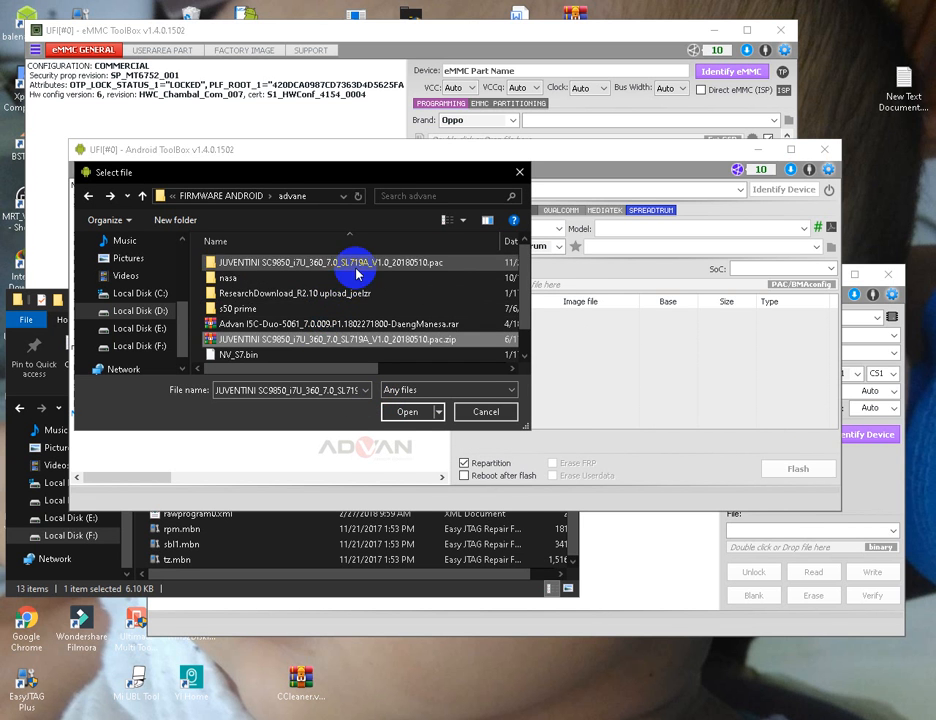
Load the [firmware27]SC9850_i7U_360_7.0_SL719A_V1.0_20180510.pac file from the extracted folder and review its listed partitions
{"action": "double_click", "coordinate": [356, 266]}
{"action": "double_click", "coordinate": [356, 266]}
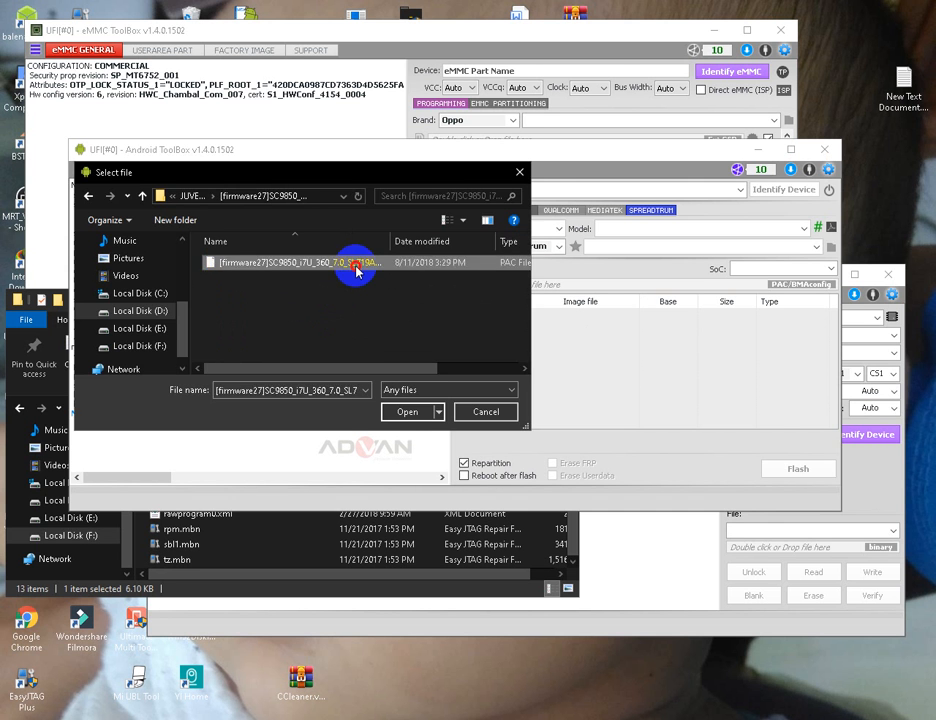
{"action": "double_click", "coordinate": [356, 266]}
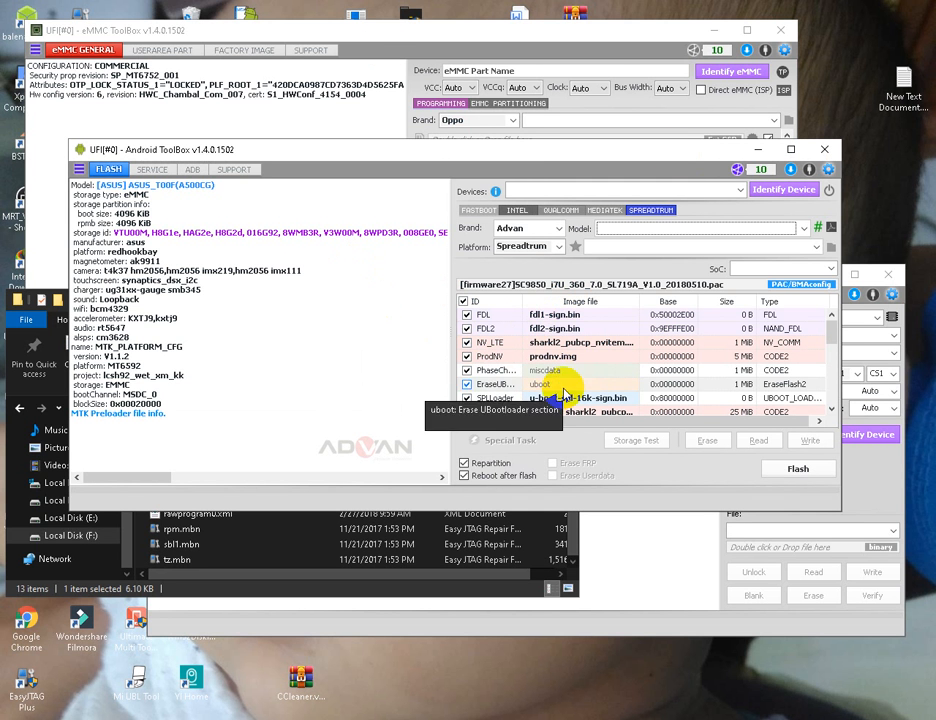
{"action": "scroll", "coordinate": [563, 393], "scroll_direction": "down", "scroll_amount": 5}
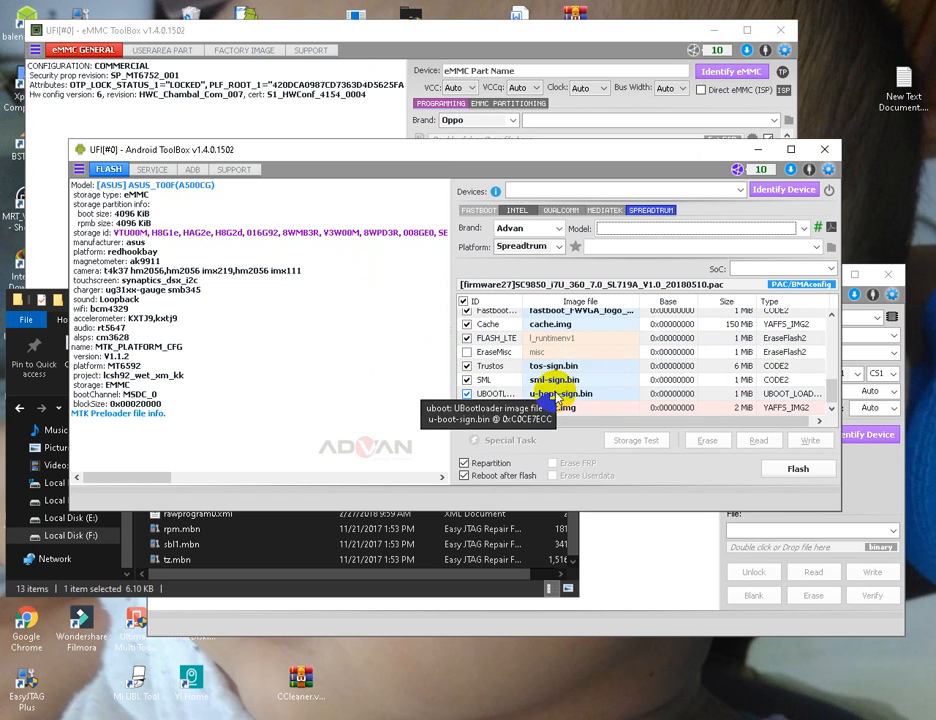
{"action": "scroll", "coordinate": [572, 368], "scroll_direction": "up", "scroll_amount": 5}
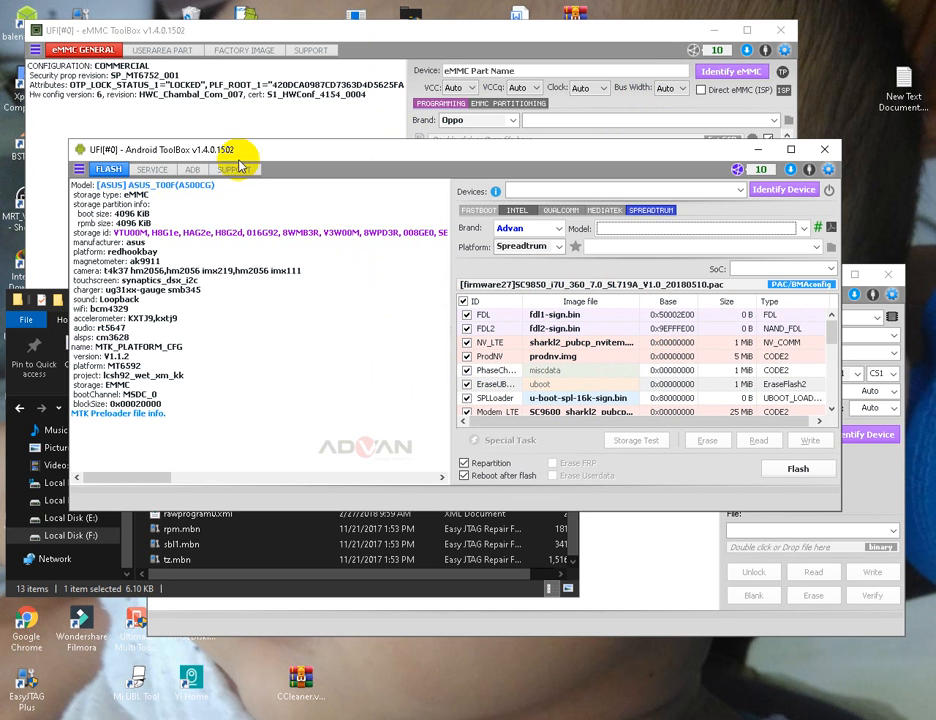
Open the service functions, turn off the recurring IMEI warning and accept it to reach the IMEI and product ID settings
{"action": "left_click", "coordinate": [156, 172]}
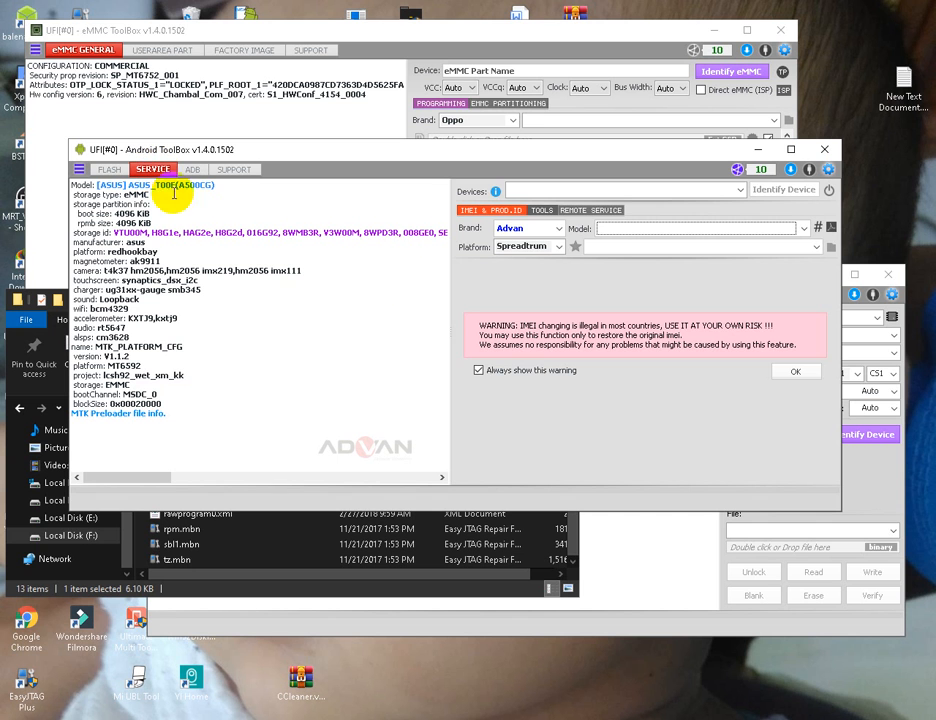
{"action": "left_click", "coordinate": [479, 371]}
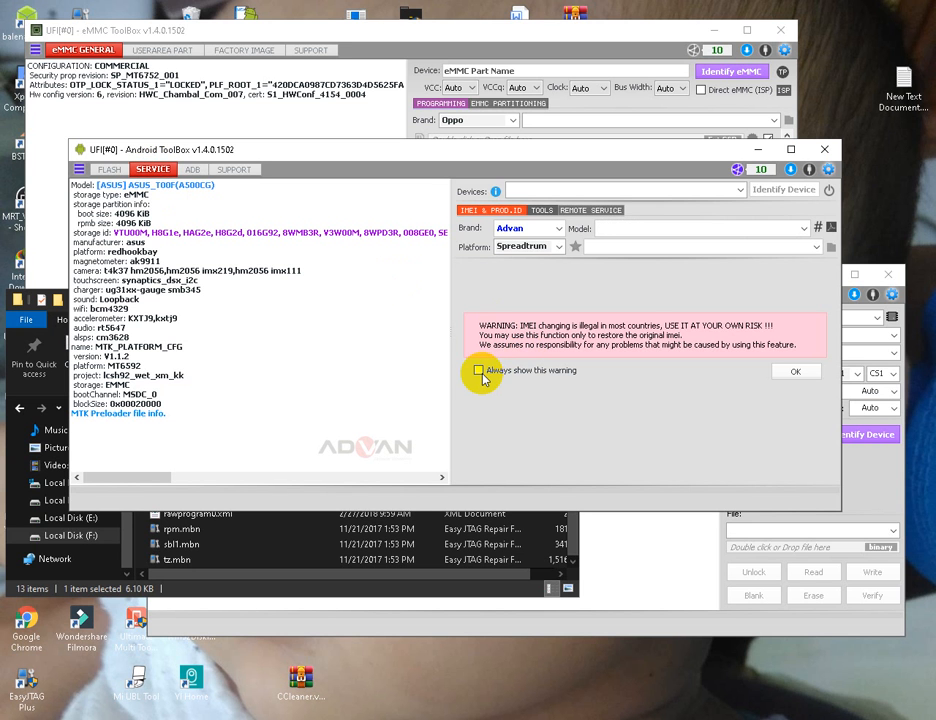
{"action": "left_click", "coordinate": [797, 372]}
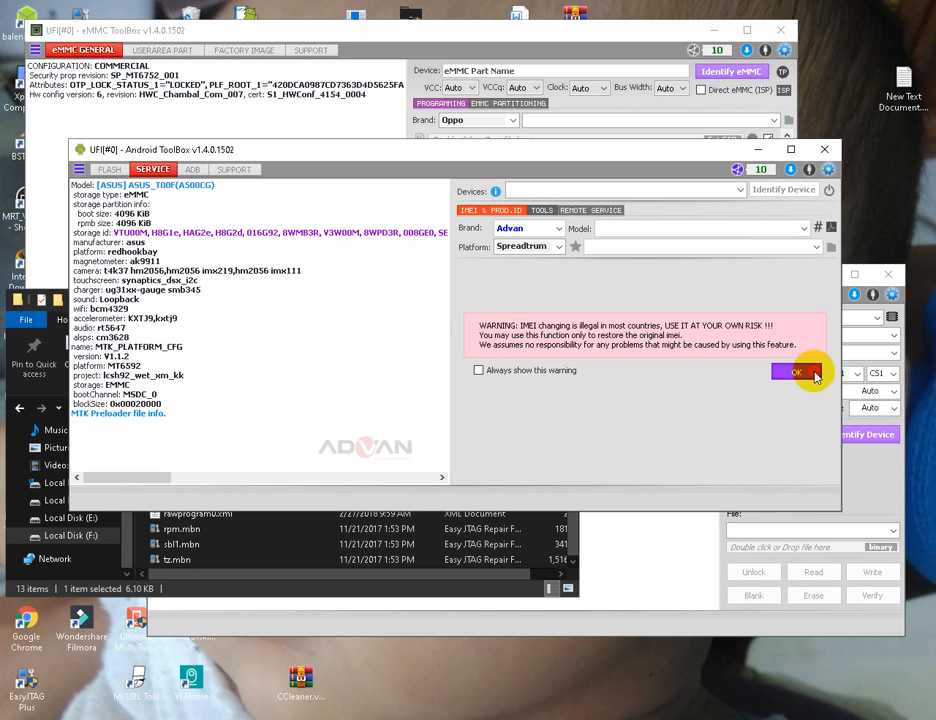
Set the service brand to ASUS and the platform to Intel
{"action": "left_click", "coordinate": [558, 229]}
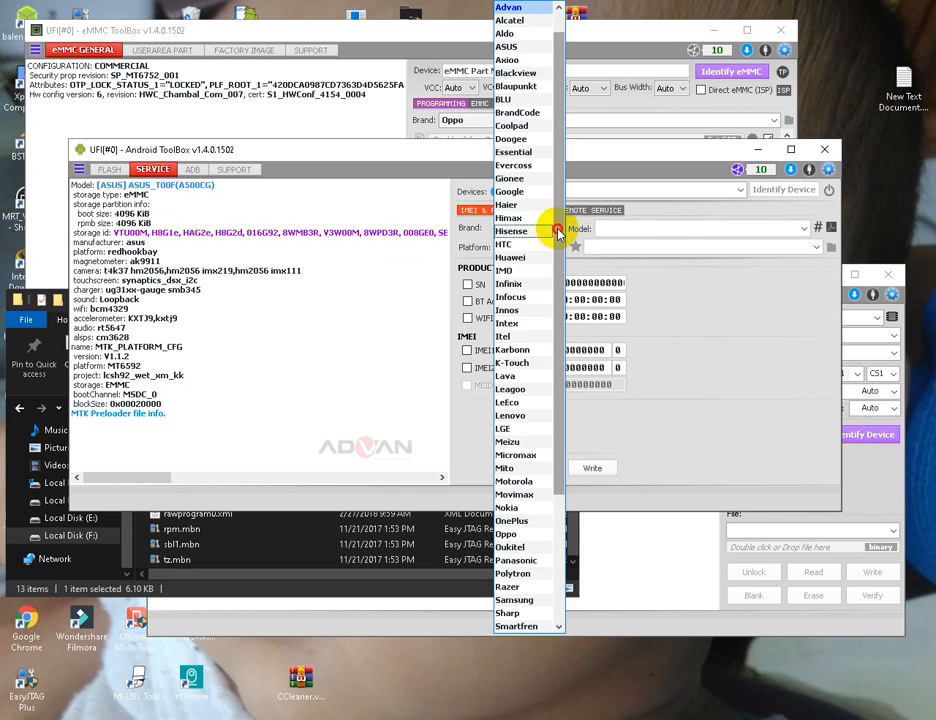
{"action": "left_click", "coordinate": [512, 46]}
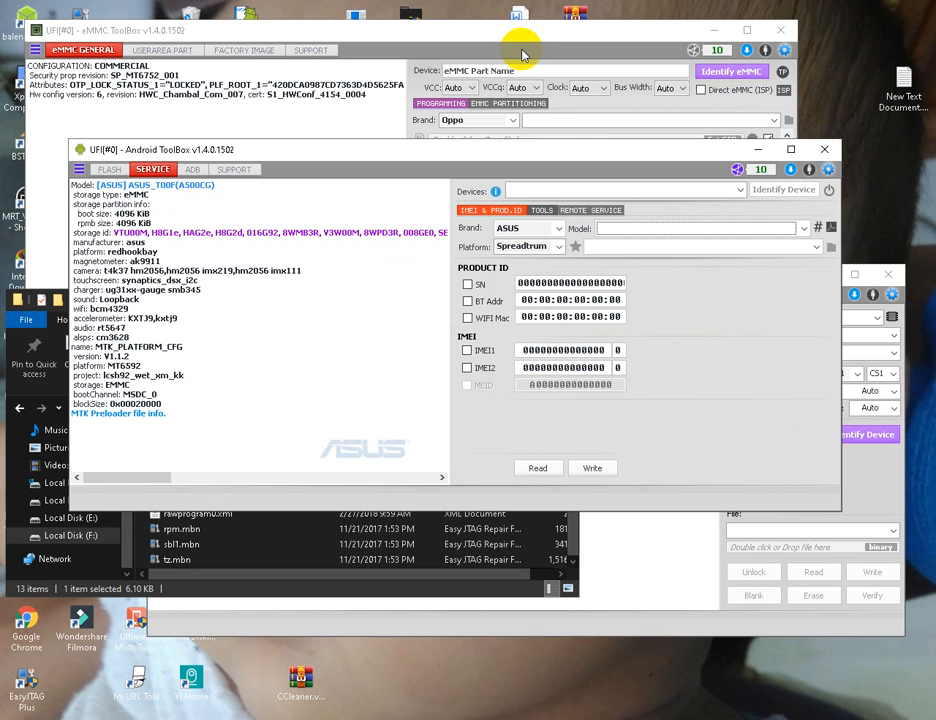
{"action": "left_click", "coordinate": [559, 247]}
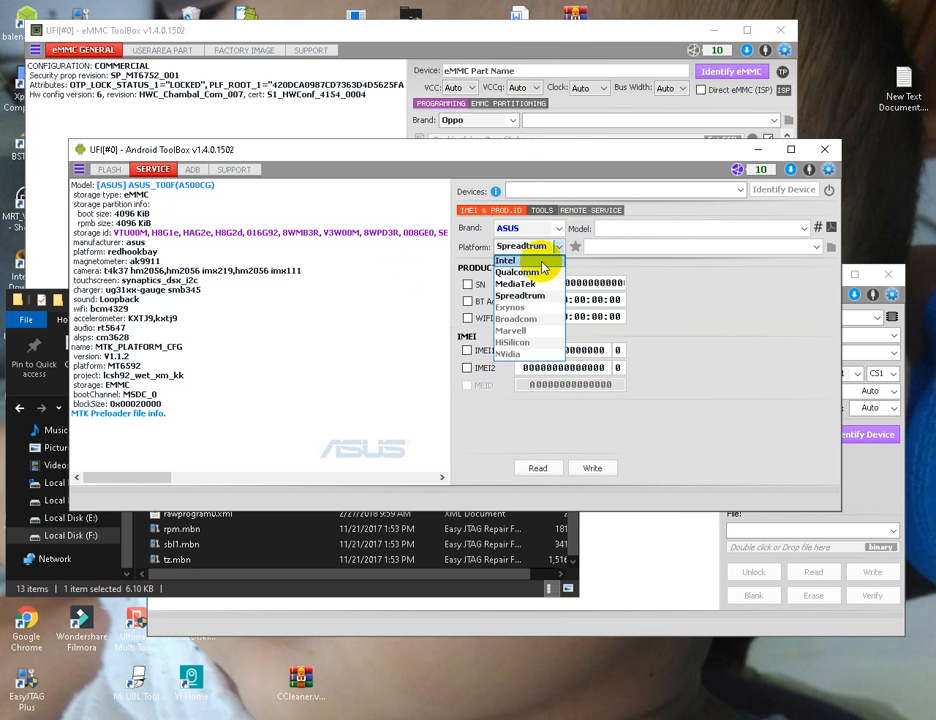
{"action": "left_click", "coordinate": [520, 260]}
Enable IMEI1 and IMEI2, select the IMEI1 number and try the write operation
{"action": "left_click", "coordinate": [467, 351]}
{"action": "left_click", "coordinate": [472, 370]}
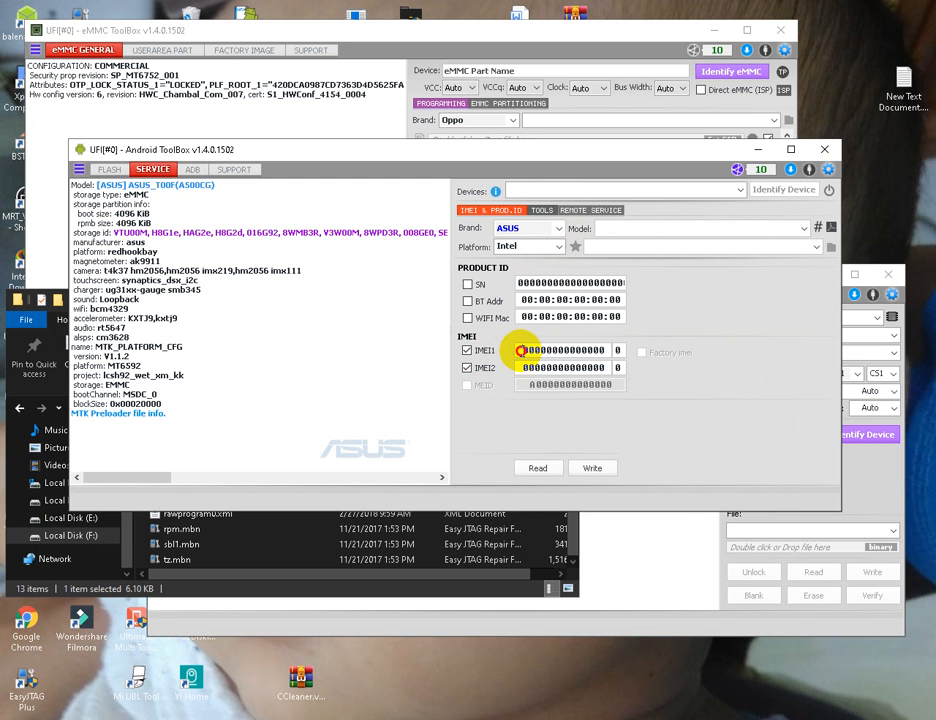
{"action": "left_click_drag", "start_coordinate": [520, 350], "coordinate": [623, 347]}
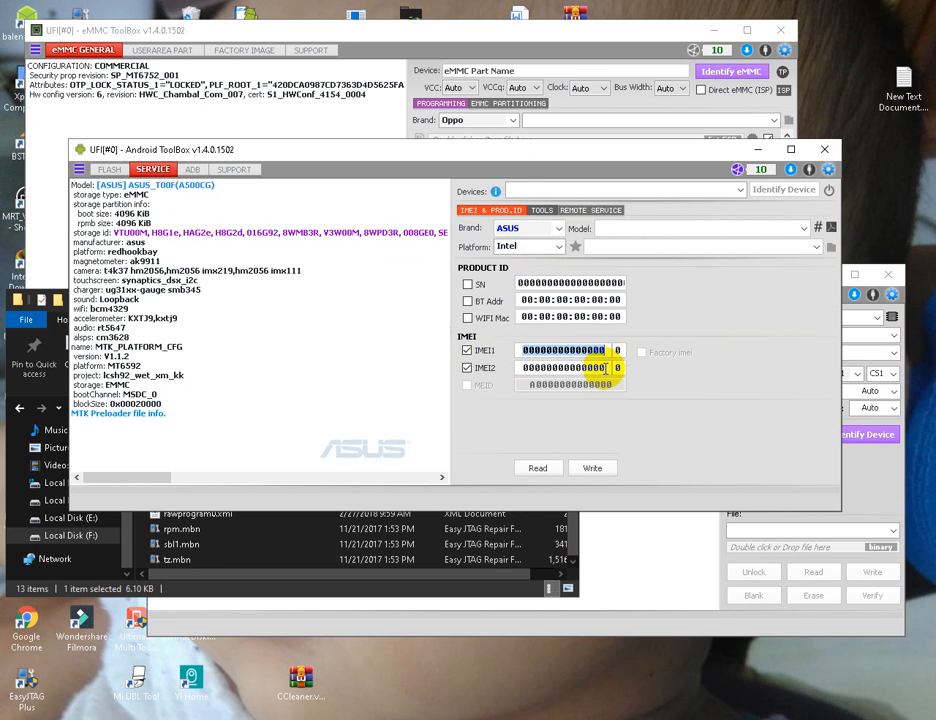
{"action": "left_click", "coordinate": [594, 469]}
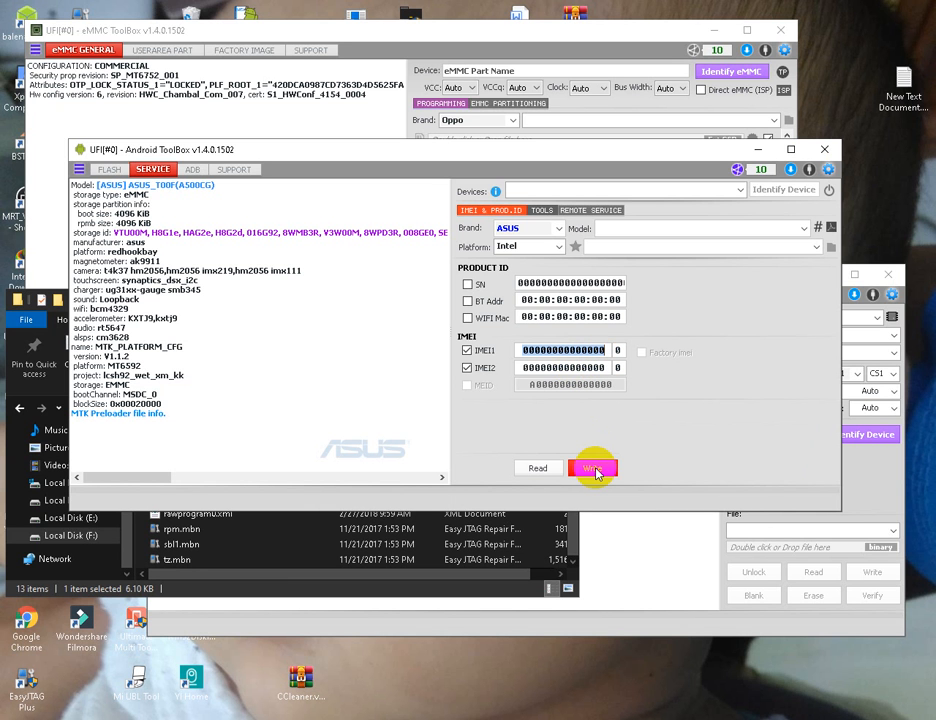
Change the service brand to Xiaomi and the platform to Qualcomm
{"action": "left_click", "coordinate": [558, 229]}
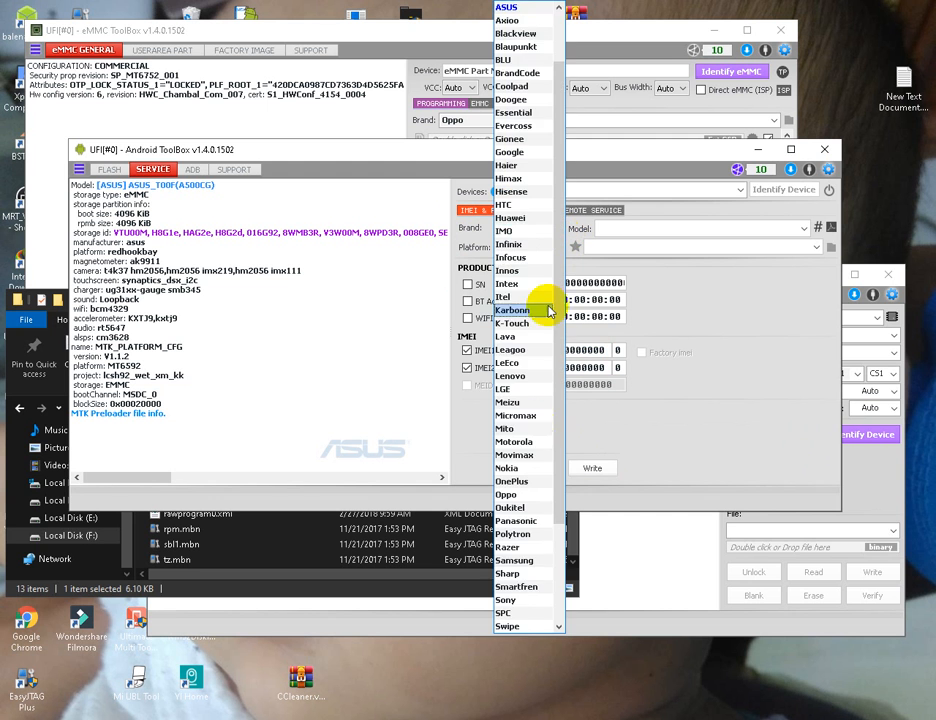
{"action": "scroll", "coordinate": [533, 600], "scroll_direction": "down", "scroll_amount": 3}
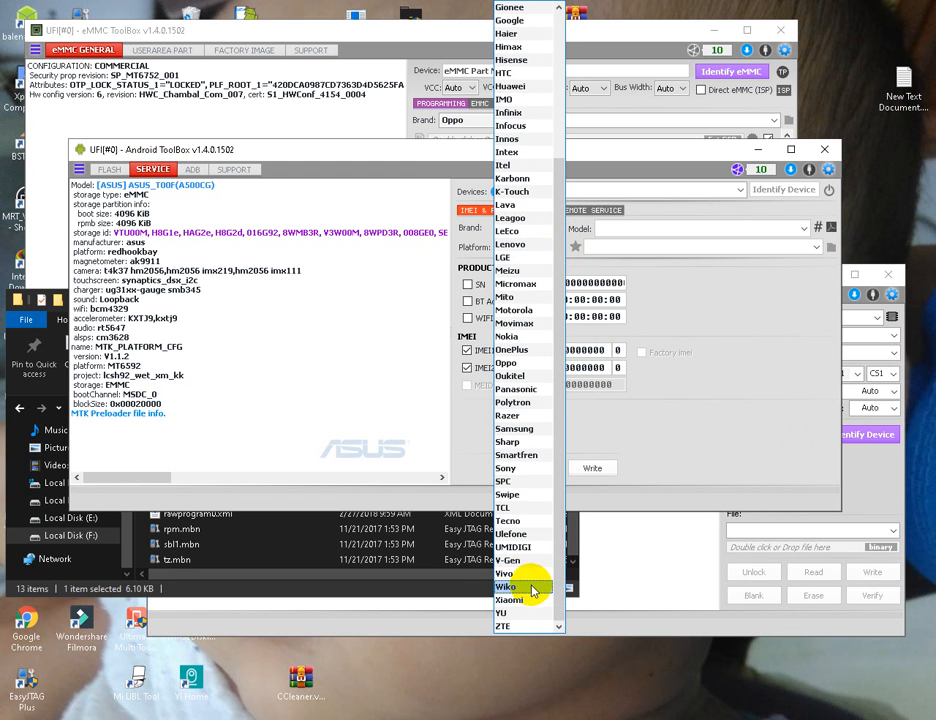
{"action": "left_click", "coordinate": [522, 602]}
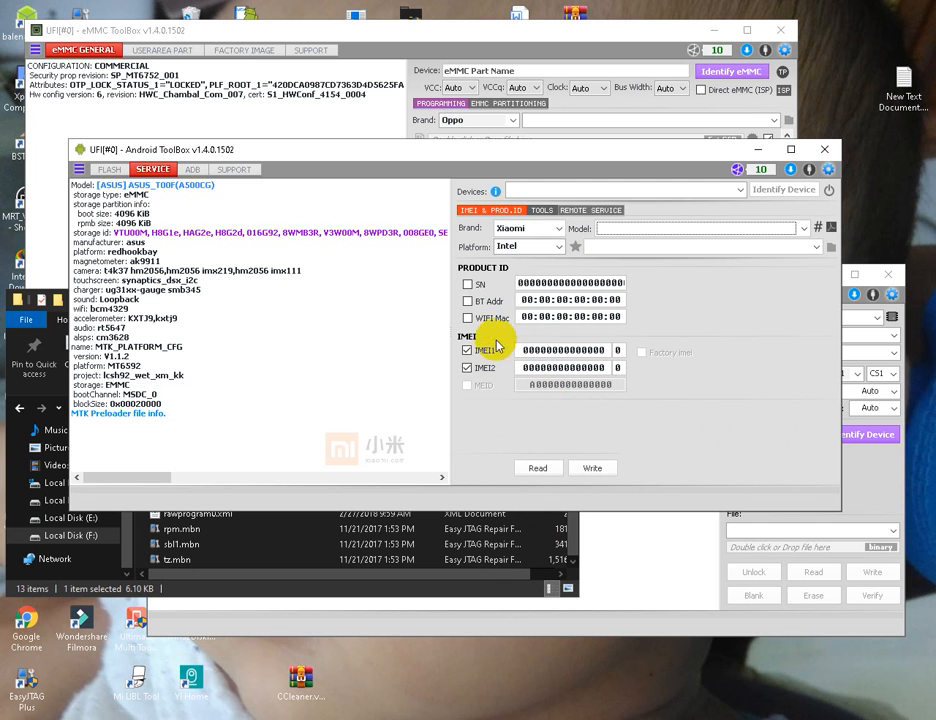
{"action": "left_click", "coordinate": [550, 247]}
{"action": "left_click", "coordinate": [545, 273]}
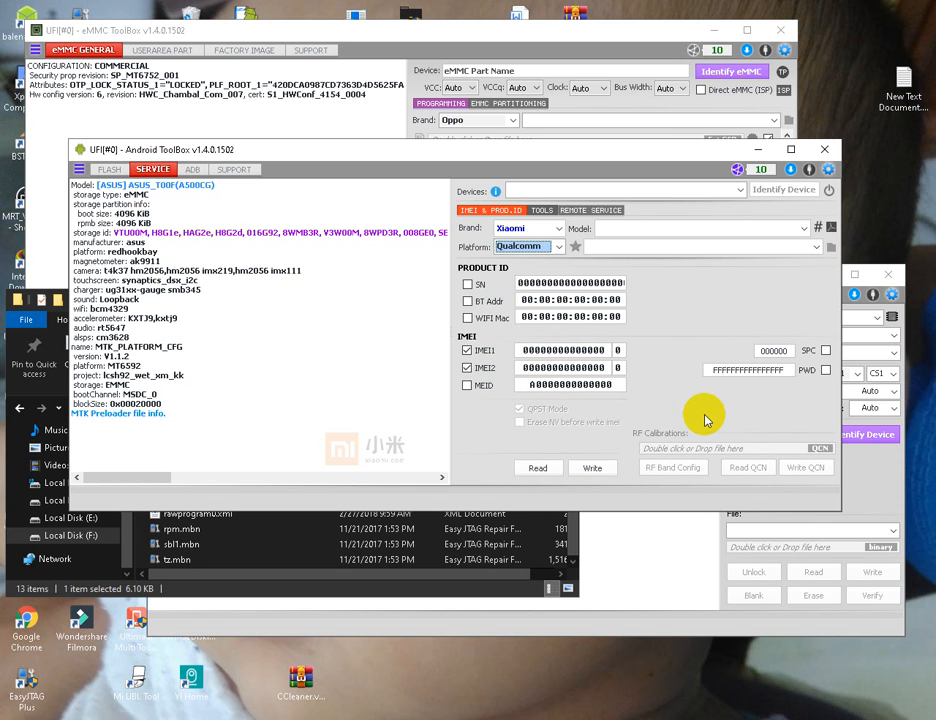
Open the support file library and expand the Xiaomi folder inside Android
{"action": "left_click", "coordinate": [236, 169]}
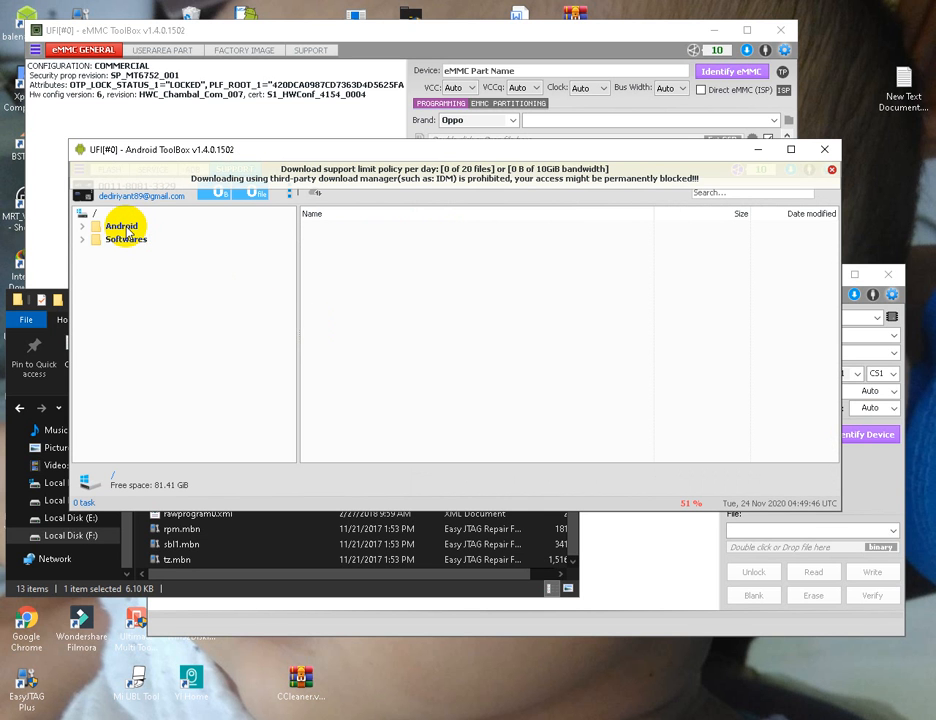
{"action": "left_click", "coordinate": [125, 230]}
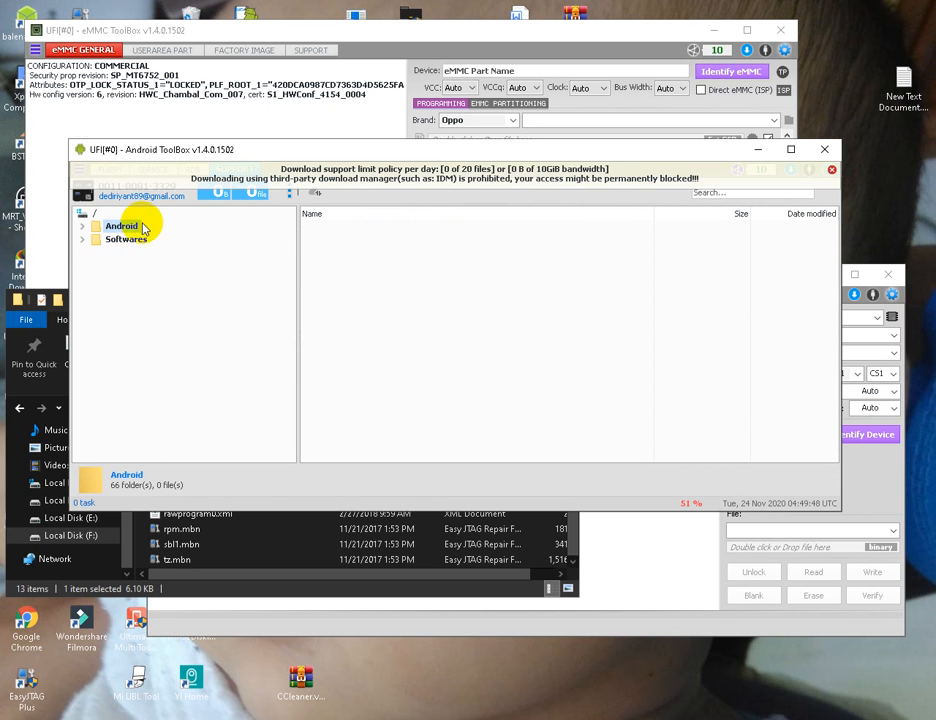
{"action": "double_click", "coordinate": [136, 227]}
{"action": "scroll", "coordinate": [160, 380], "scroll_direction": "down", "scroll_amount": 15}
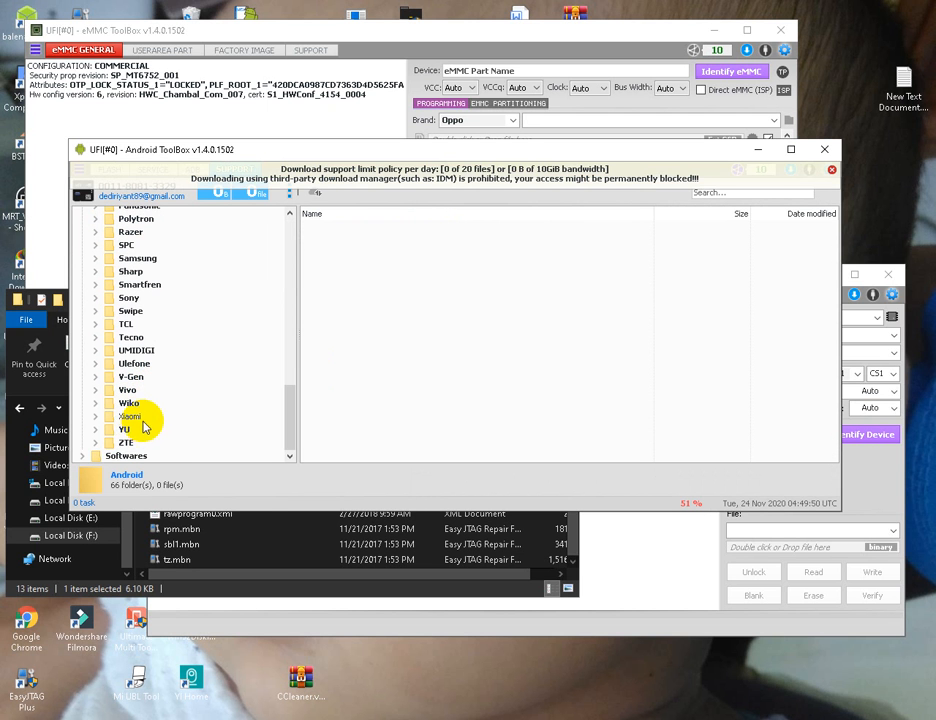
{"action": "double_click", "coordinate": [138, 420]}
{"action": "double_click", "coordinate": [138, 420]}
{"action": "double_click", "coordinate": [136, 420]}
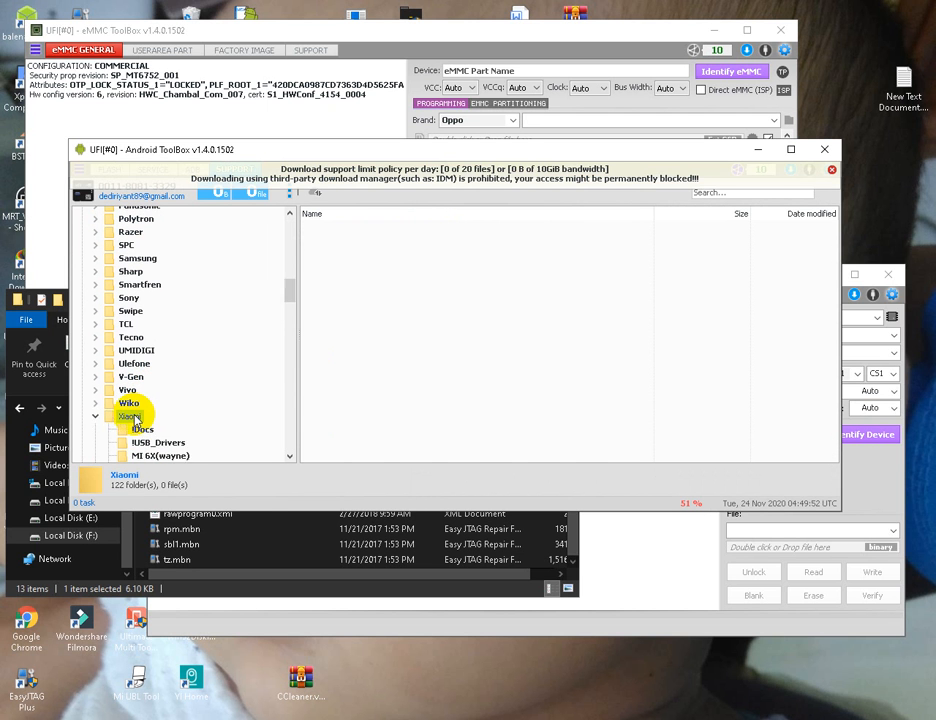
Open the Redmi 2 Prime(wt88047_pro) support folder and select its Redmi2_Globa .qcn file
{"action": "scroll", "coordinate": [160, 405], "scroll_direction": "down", "scroll_amount": 6}
{"action": "scroll", "coordinate": [163, 403], "scroll_direction": "down", "scroll_amount": 10}
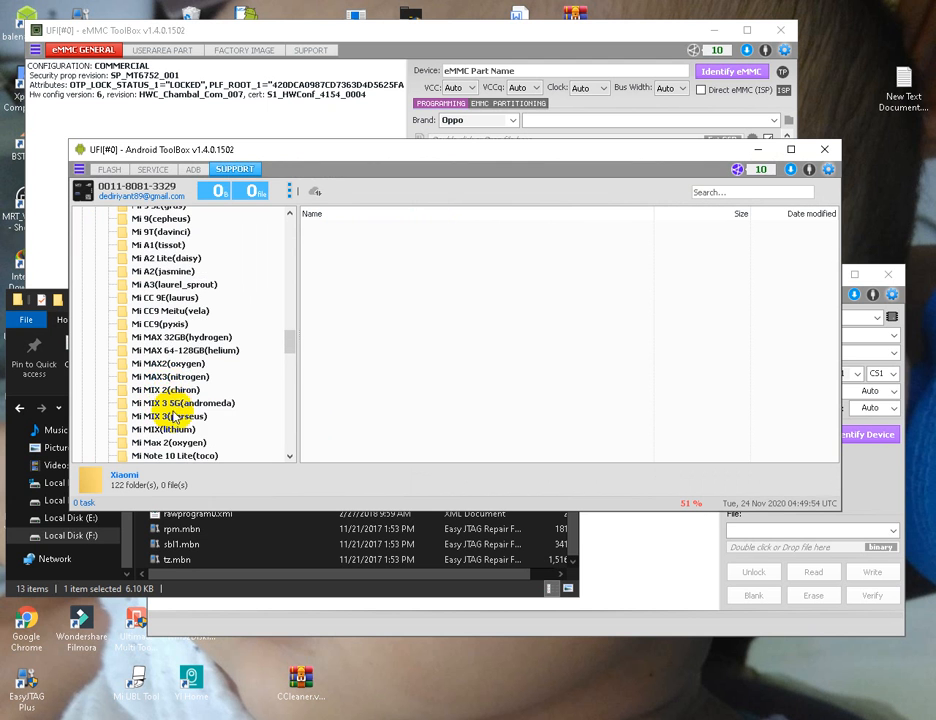
{"action": "left_click", "coordinate": [180, 442]}
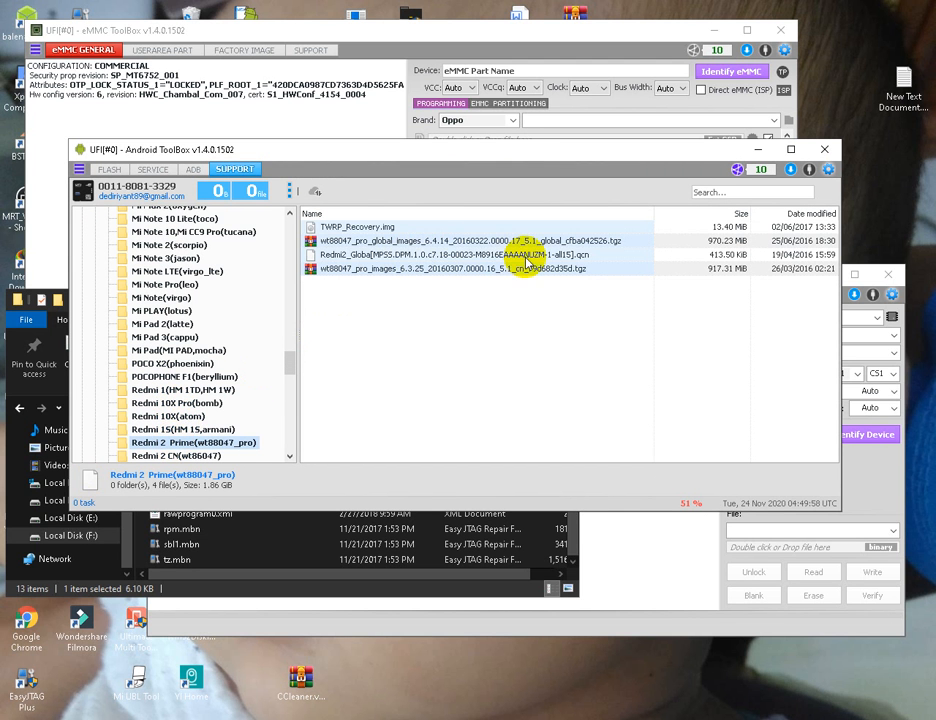
{"action": "left_click", "coordinate": [587, 258]}
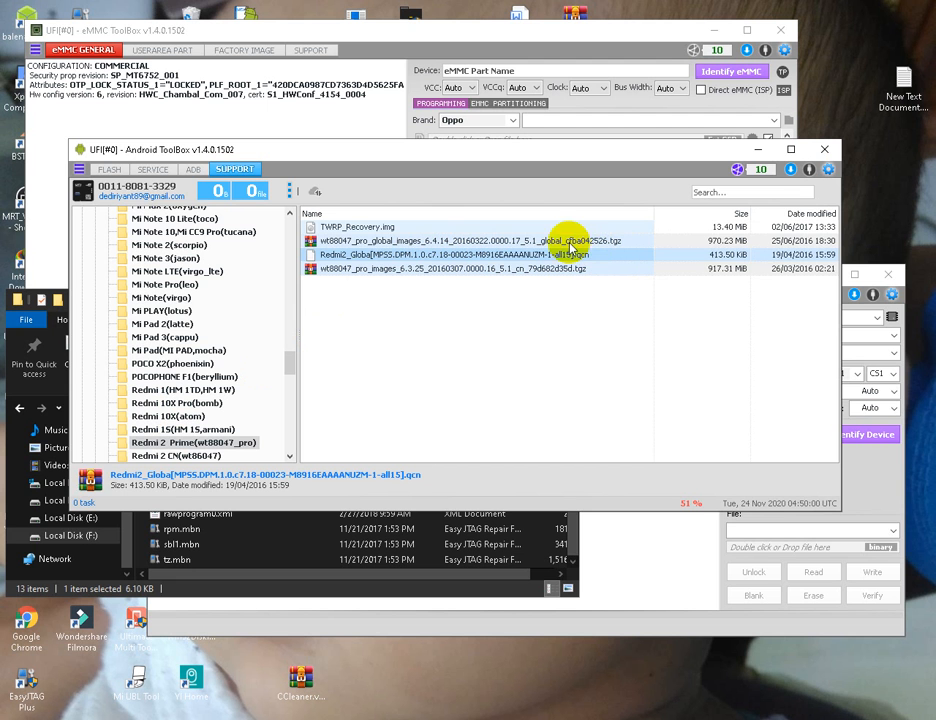
Review the Qualcomm service options and the ADB functions, and return to the support file library
{"action": "left_click", "coordinate": [152, 166]}
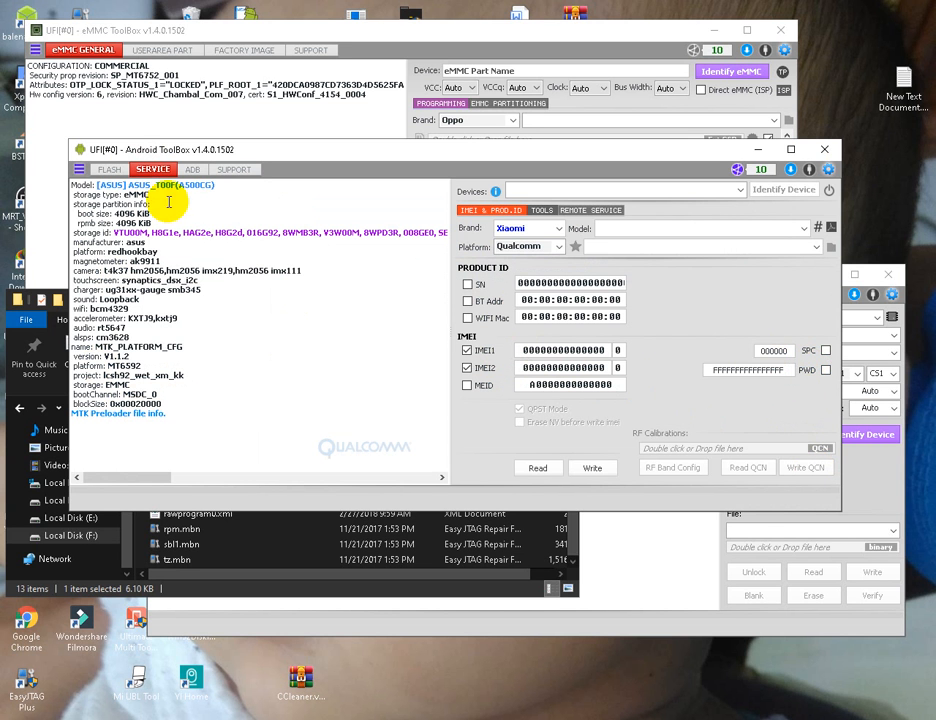
{"action": "left_click", "coordinate": [196, 170]}
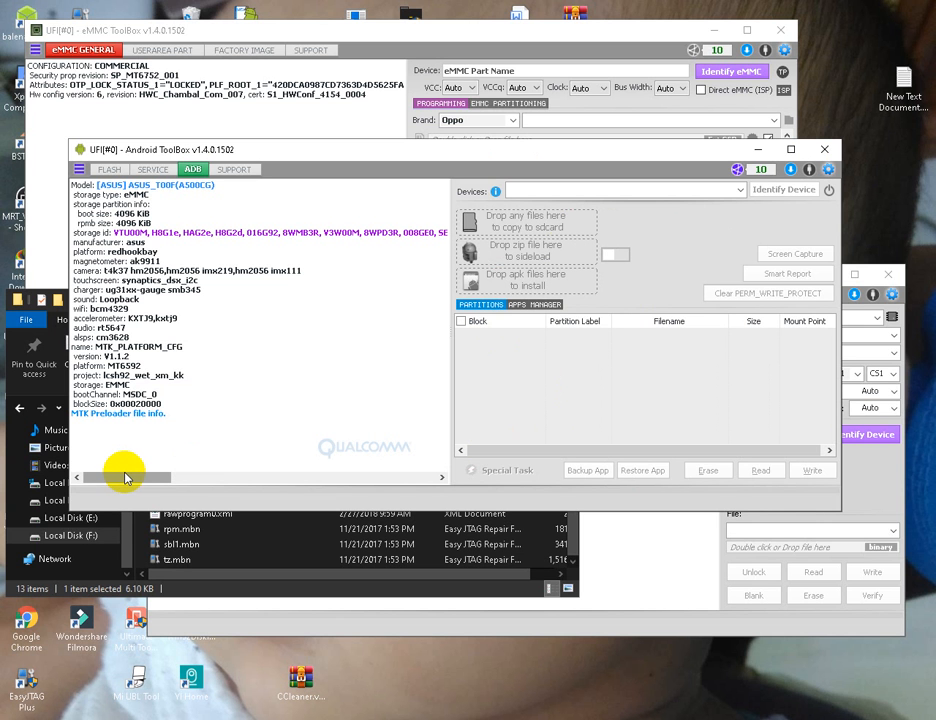
{"action": "left_click", "coordinate": [236, 170]}
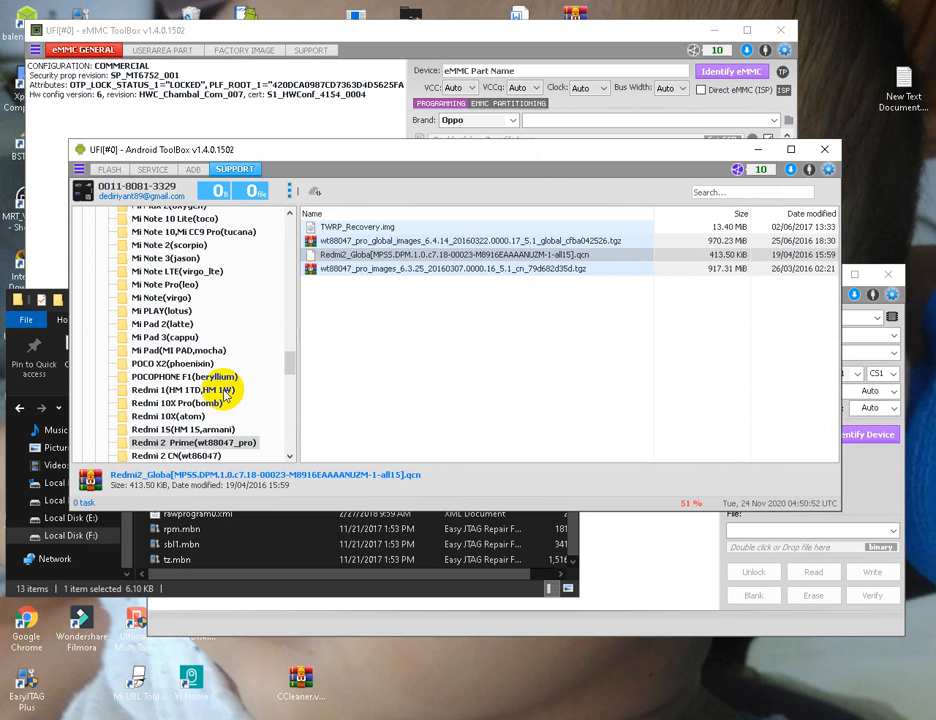
Look through the brand folders and the Xiaomi model folders in the support file library
{"action": "scroll", "coordinate": [219, 362], "scroll_direction": "up", "scroll_amount": 10}
{"action": "scroll", "coordinate": [219, 362], "scroll_direction": "up", "scroll_amount": 10}
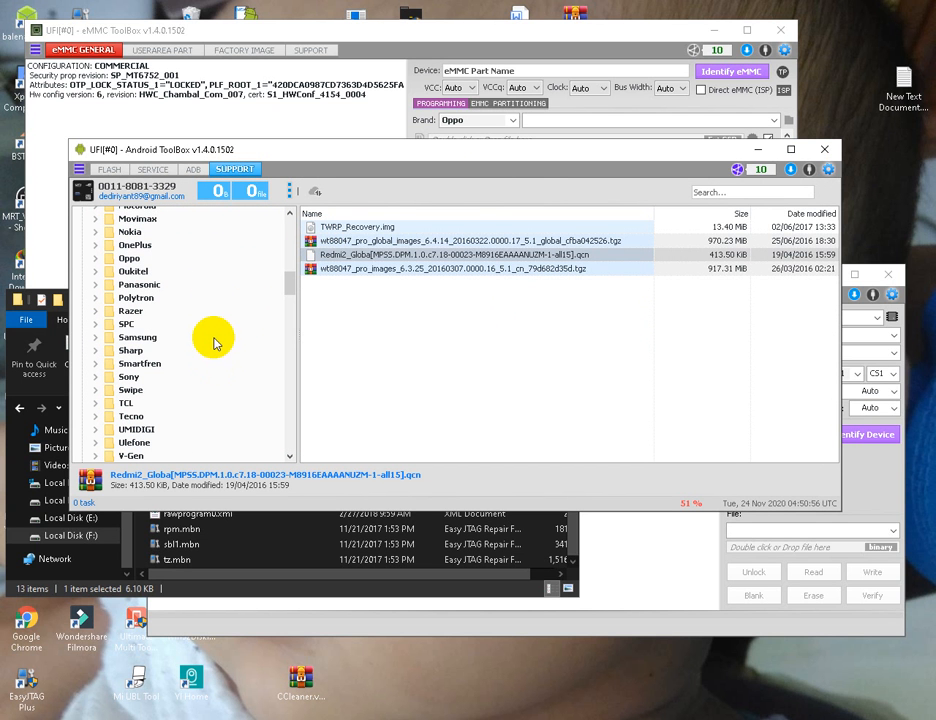
{"action": "scroll", "coordinate": [230, 312], "scroll_direction": "up", "scroll_amount": 10}
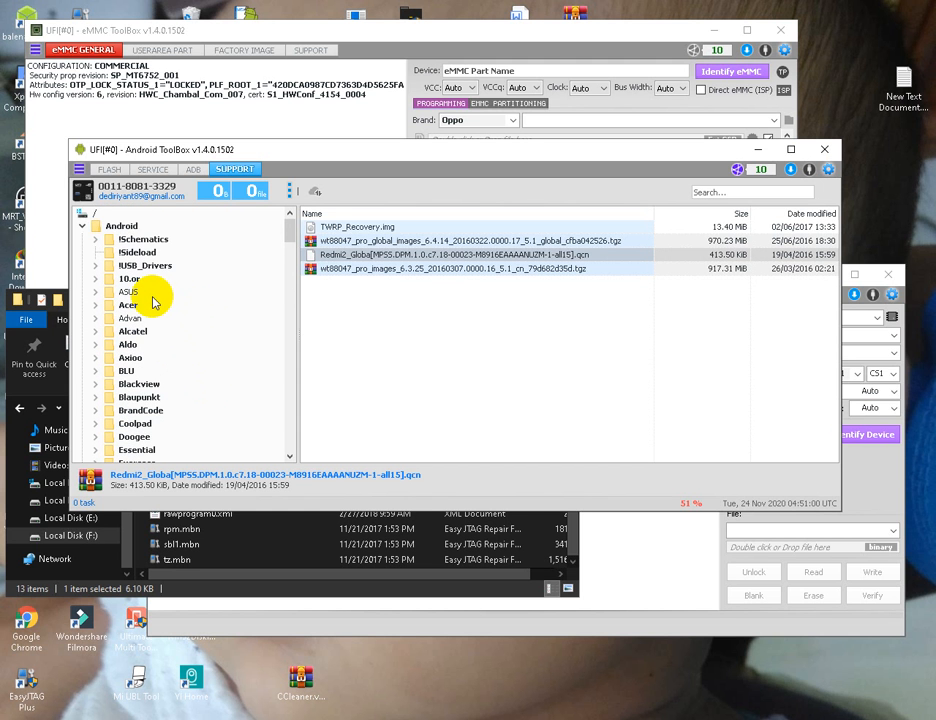
{"action": "scroll", "coordinate": [153, 303], "scroll_direction": "down", "scroll_amount": 20}
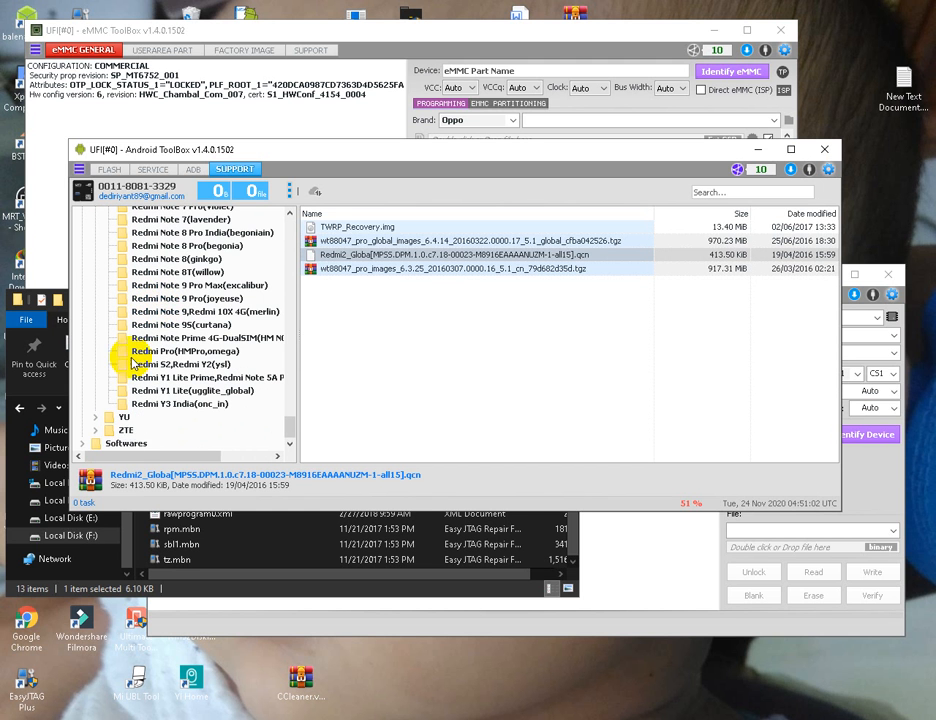
{"action": "scroll", "coordinate": [125, 375], "scroll_direction": "up", "scroll_amount": 20}
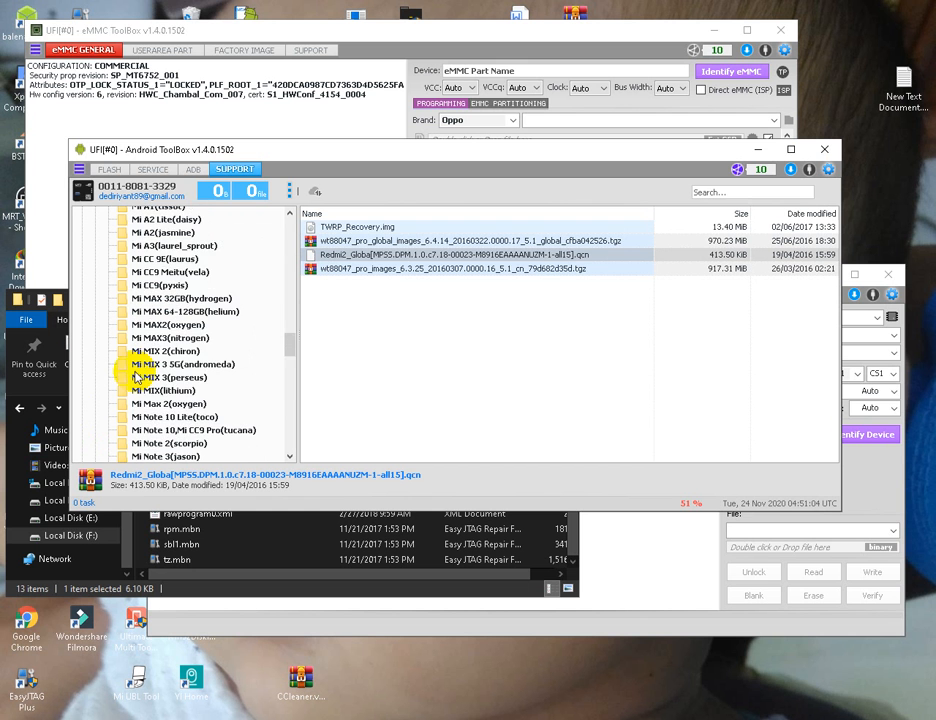
{"action": "scroll", "coordinate": [150, 390], "scroll_direction": "down", "scroll_amount": 15}
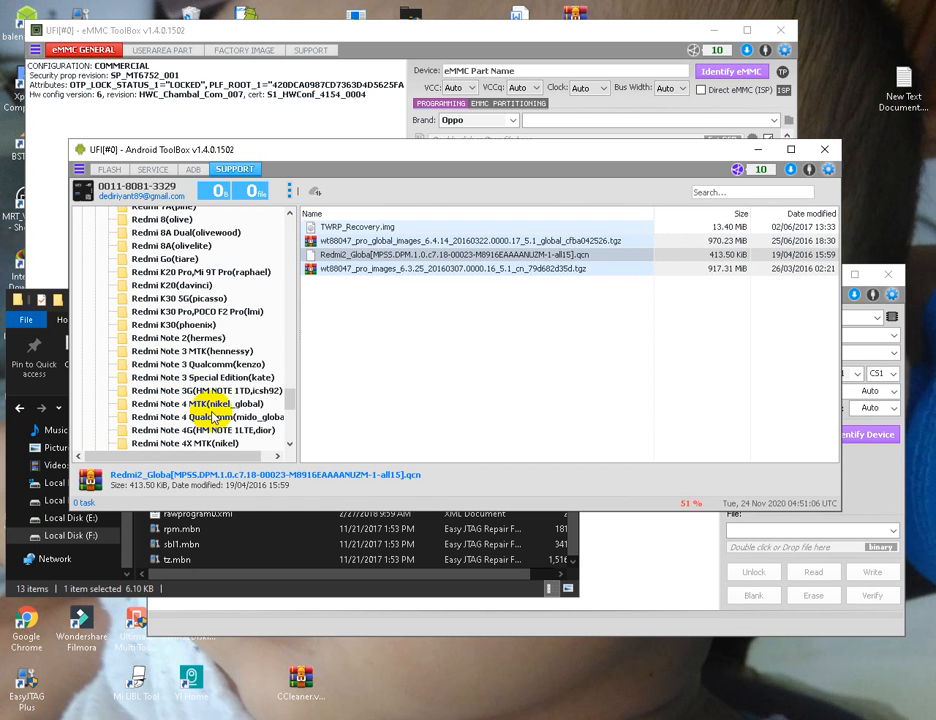
{"action": "scroll", "coordinate": [210, 410], "scroll_direction": "up", "scroll_amount": 12}
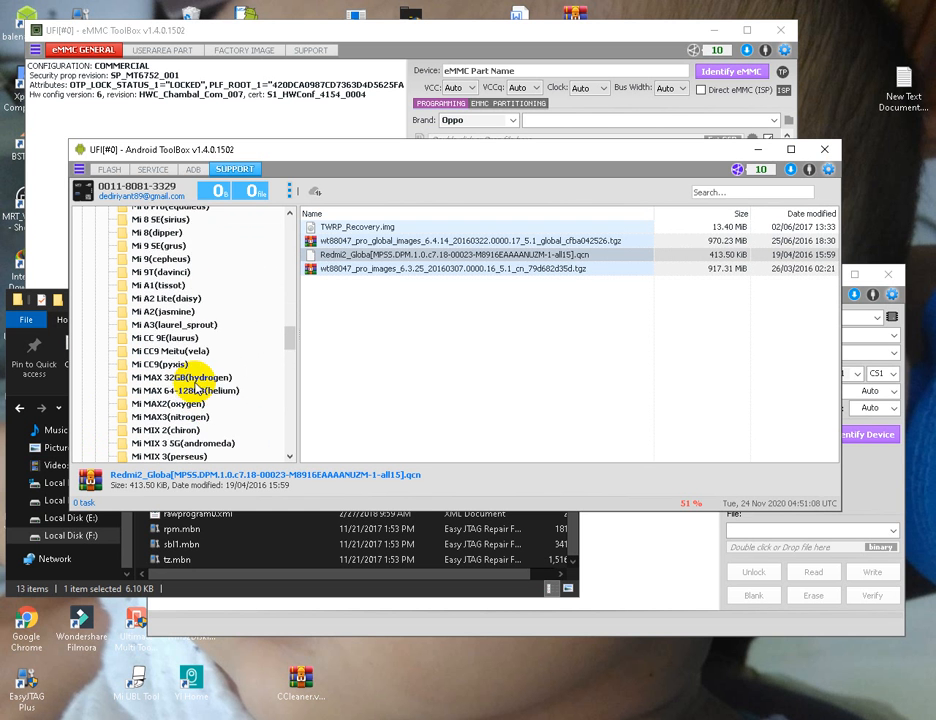
{"action": "scroll", "coordinate": [195, 386], "scroll_direction": "up", "scroll_amount": 6}
{"action": "scroll", "coordinate": [197, 388], "scroll_direction": "down", "scroll_amount": 12}
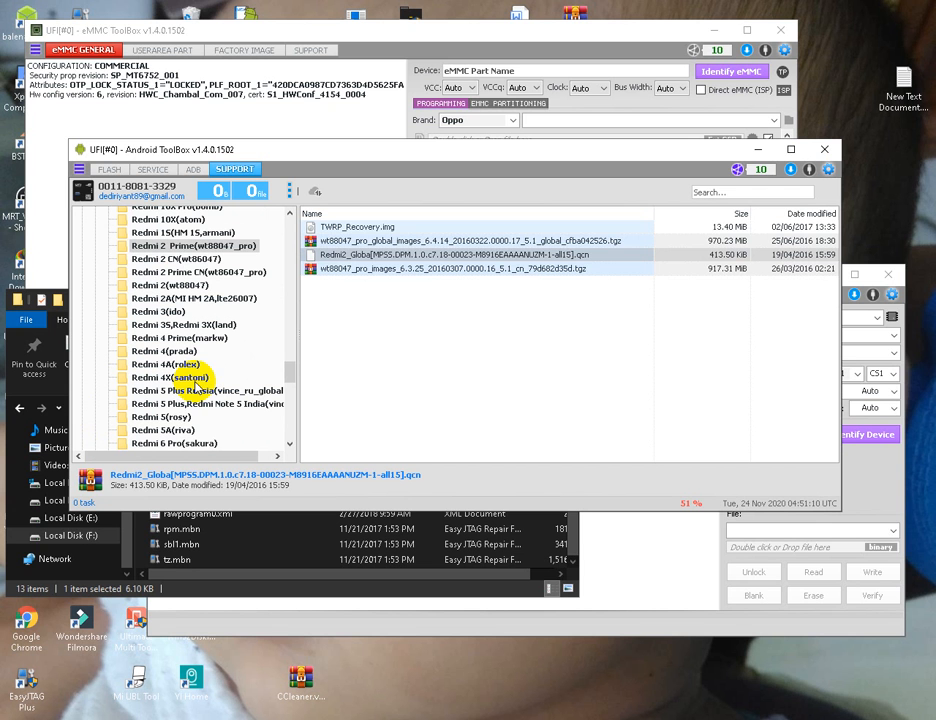
View the firmware files for Redmi 6 Pro(sakura), Redmi 6(cereus), Redmi 6A(cactus), Redmi 7(onclite) and Redmi 8A Dual(olivewood)
{"action": "left_click", "coordinate": [205, 440]}
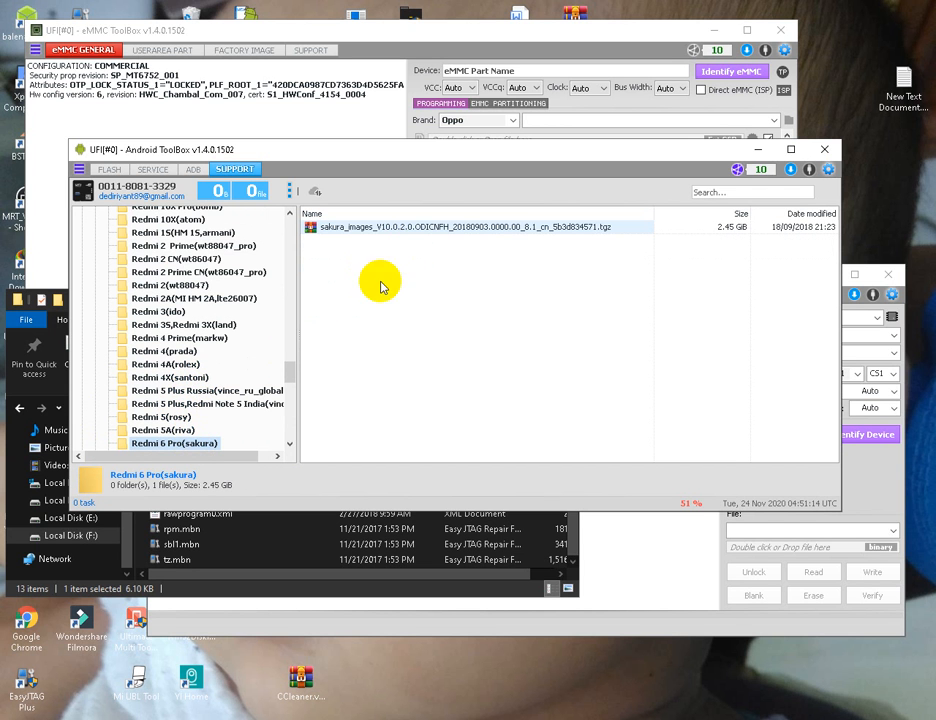
{"action": "scroll", "coordinate": [209, 355], "scroll_direction": "down", "scroll_amount": 4}
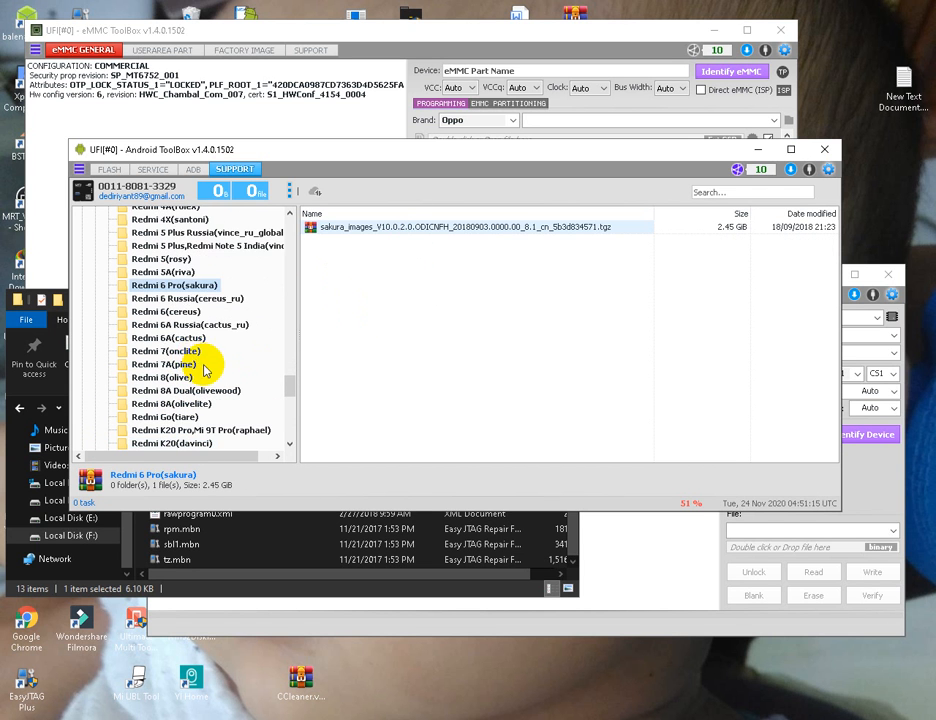
{"action": "left_click", "coordinate": [181, 318]}
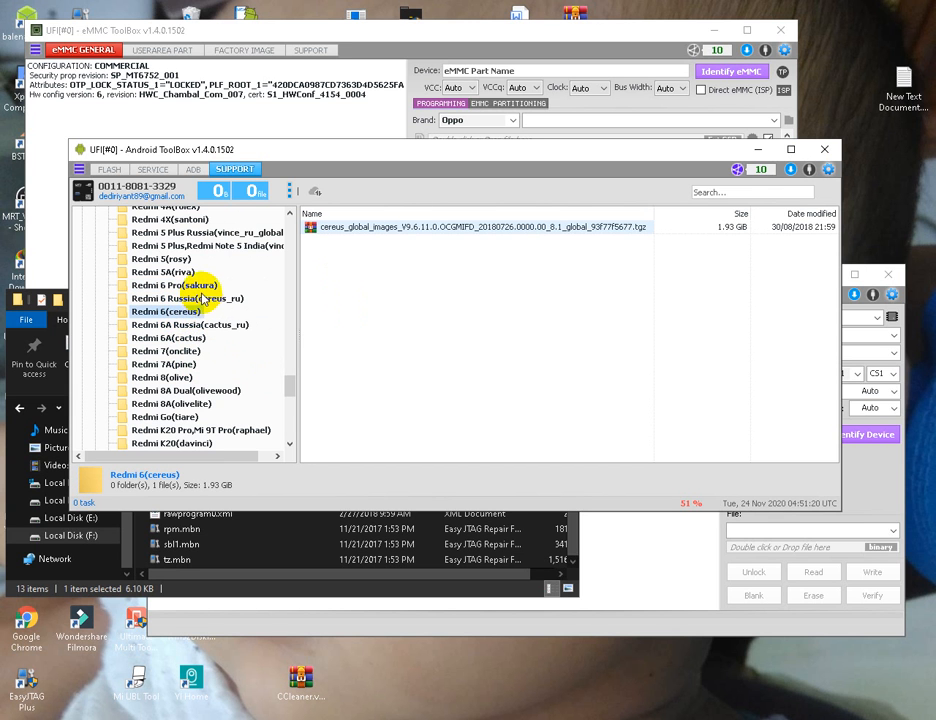
{"action": "left_click", "coordinate": [200, 341]}
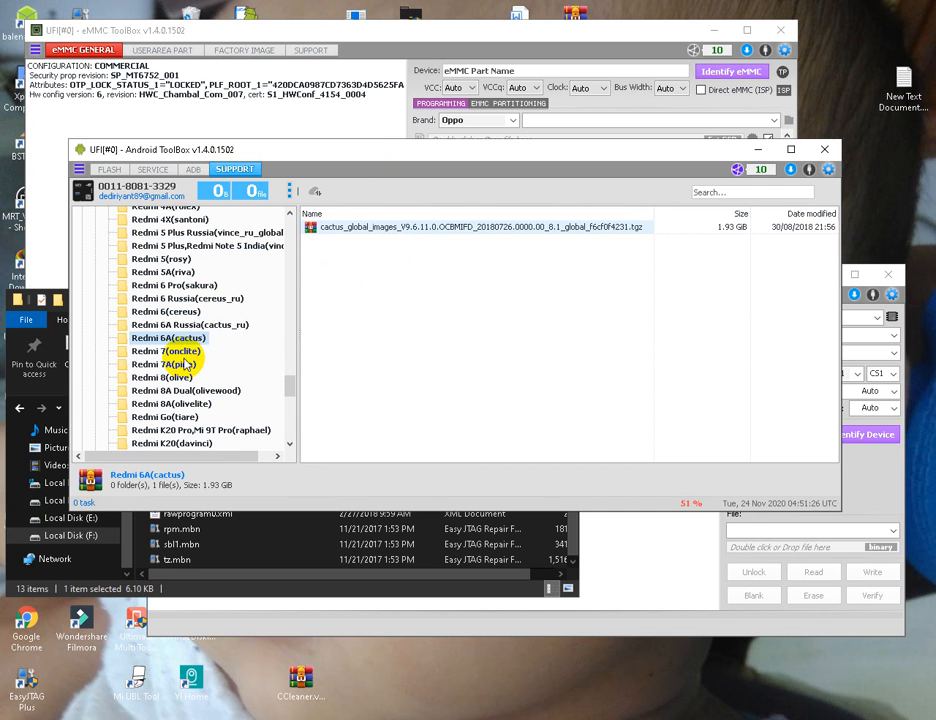
{"action": "left_click", "coordinate": [190, 352]}
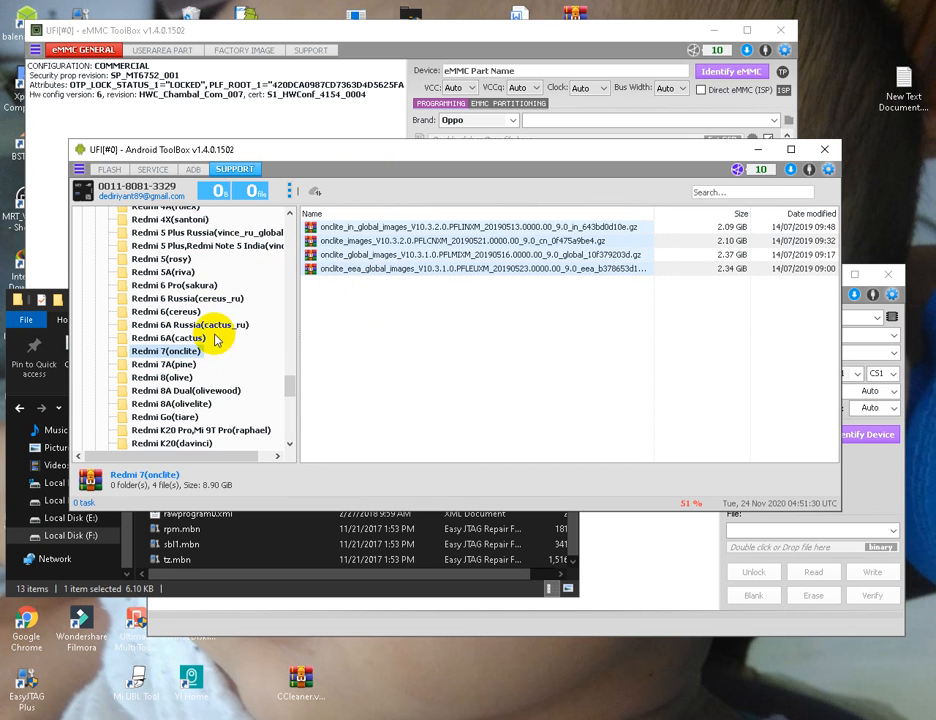
{"action": "left_click", "coordinate": [180, 391]}
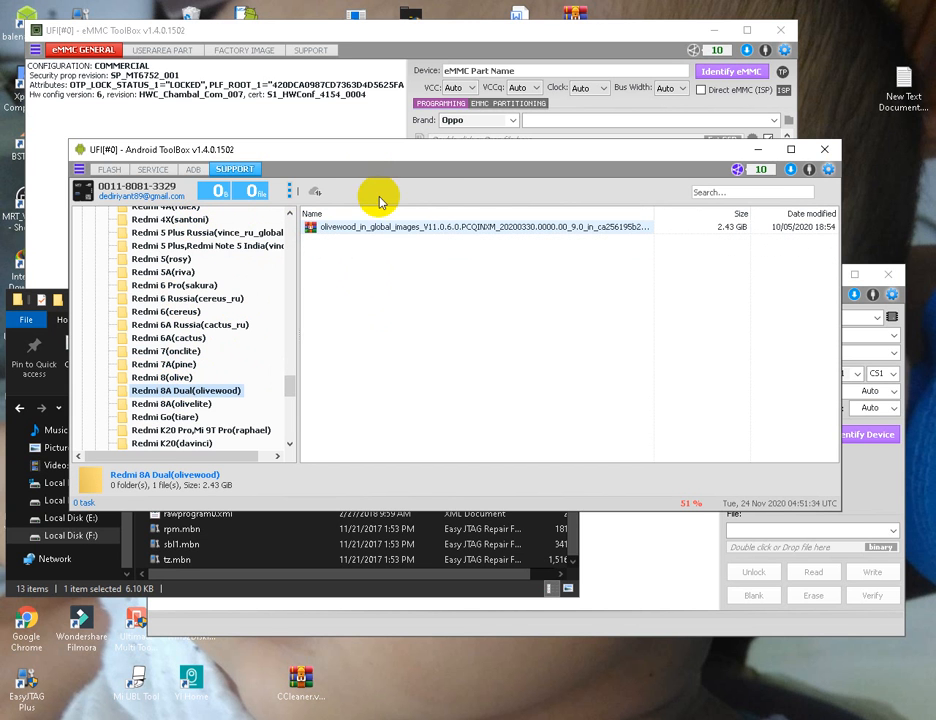
Return Android ToolBox to its flash functions and switch to the CHIP Prog window
{"action": "left_click", "coordinate": [108, 170]}
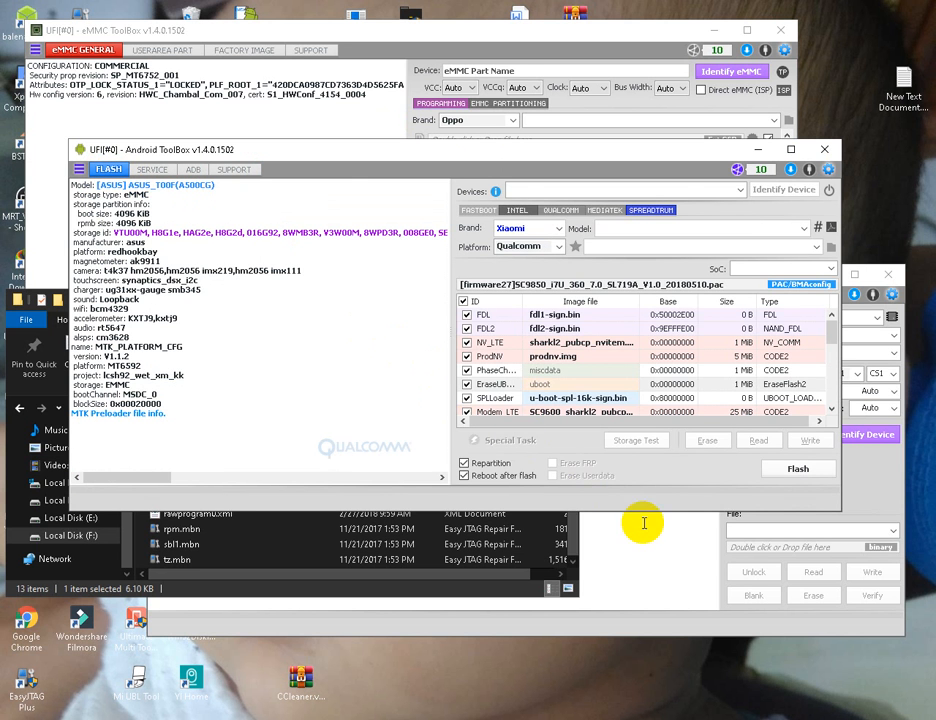
{"action": "left_click", "coordinate": [647, 556]}
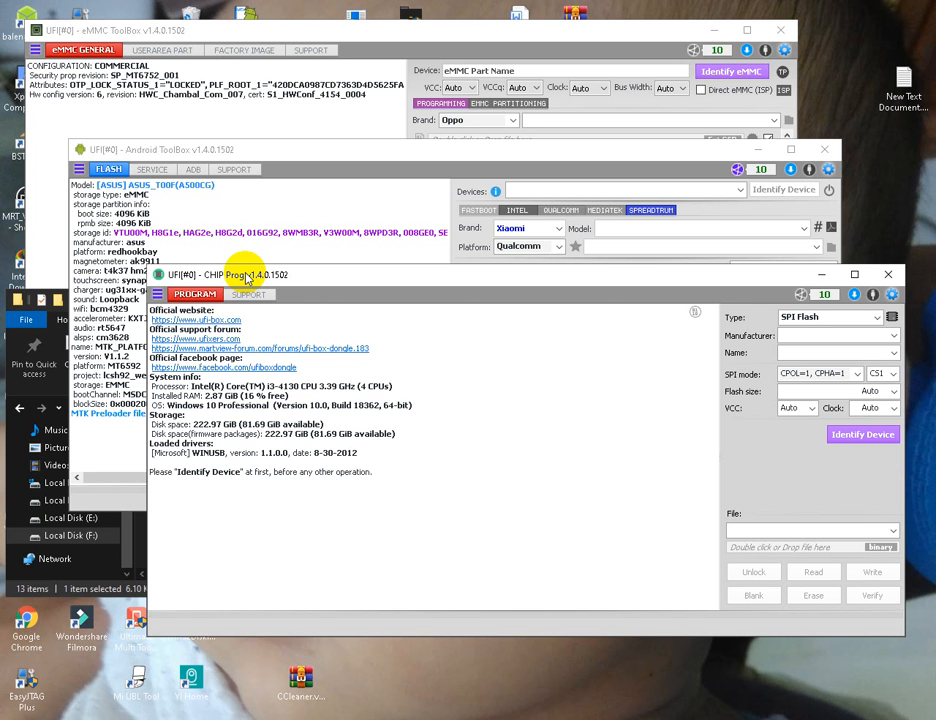
Review the available chip types, switching to SPI EEPROM and back to SPI Flash
{"action": "left_click", "coordinate": [876, 320]}
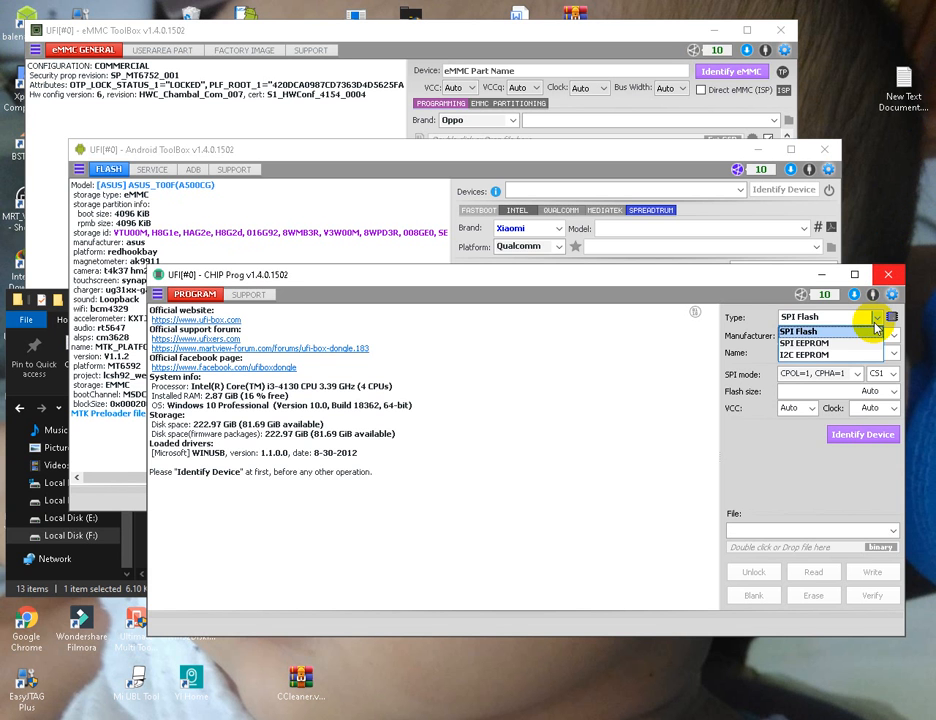
{"action": "left_click", "coordinate": [829, 343]}
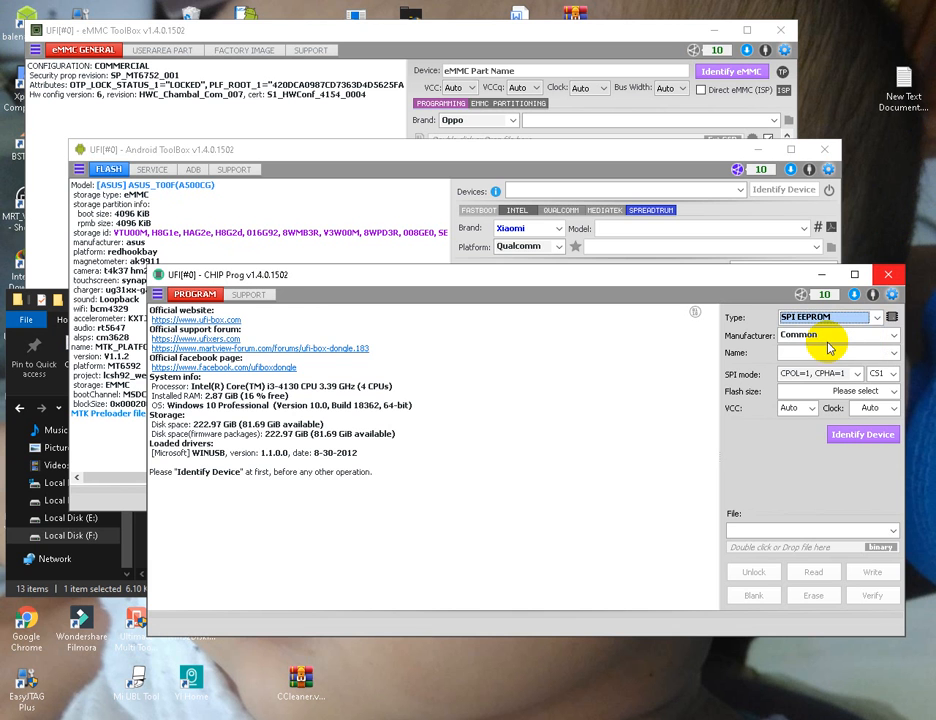
{"action": "left_click", "coordinate": [875, 318]}
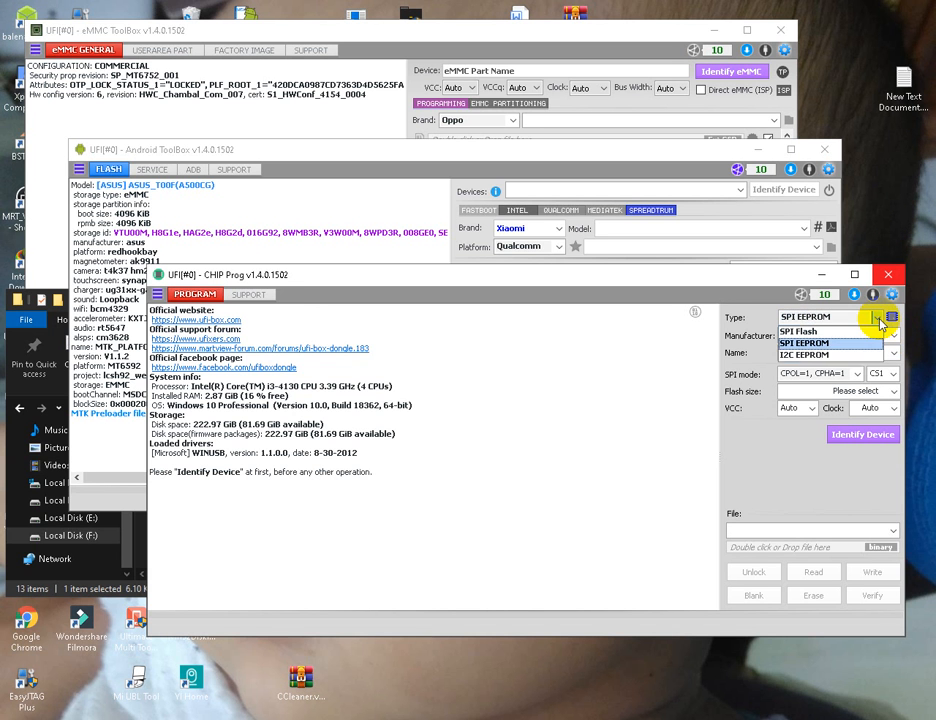
{"action": "left_click", "coordinate": [851, 331]}
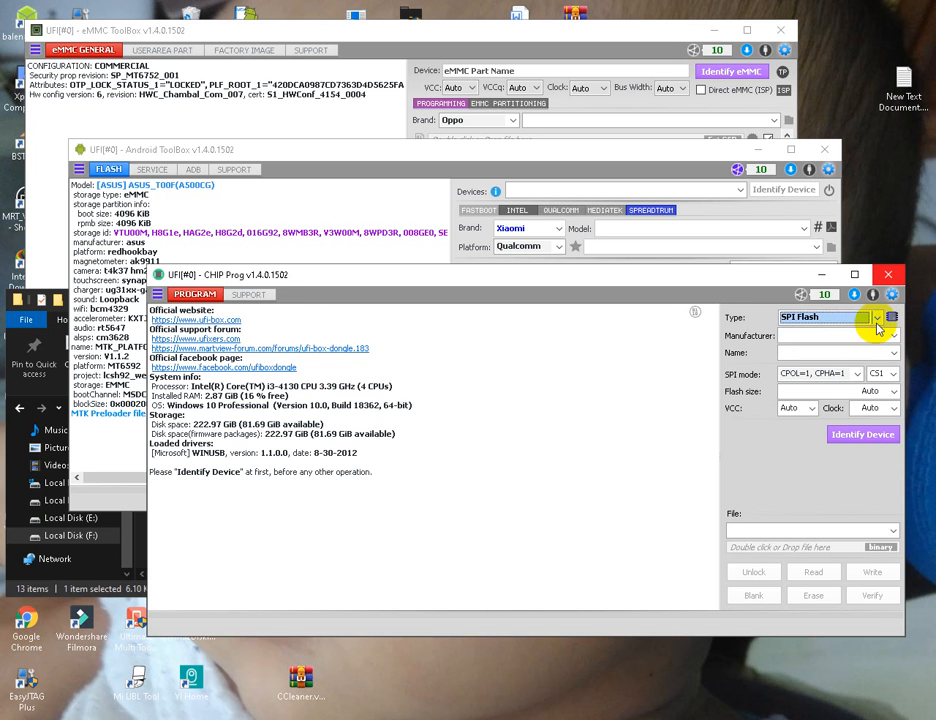
{"action": "left_click", "coordinate": [874, 320]}
{"action": "left_click", "coordinate": [874, 320]}
Show the SPI Flash pinout and select the Winbond W25Q20.W chip
{"action": "left_click", "coordinate": [894, 322]}
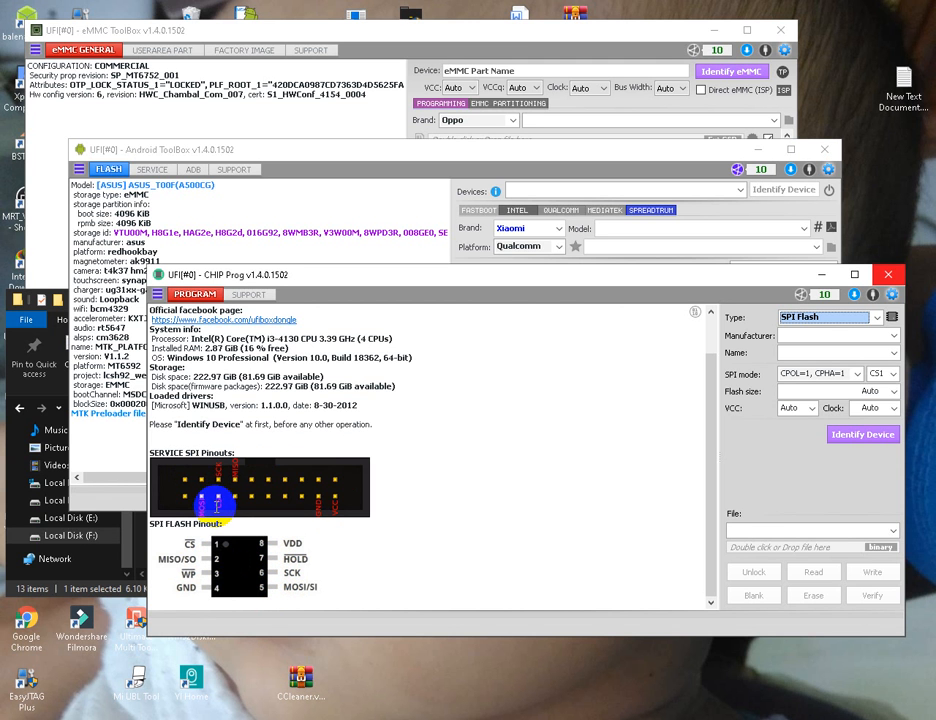
{"action": "left_click", "coordinate": [894, 337]}
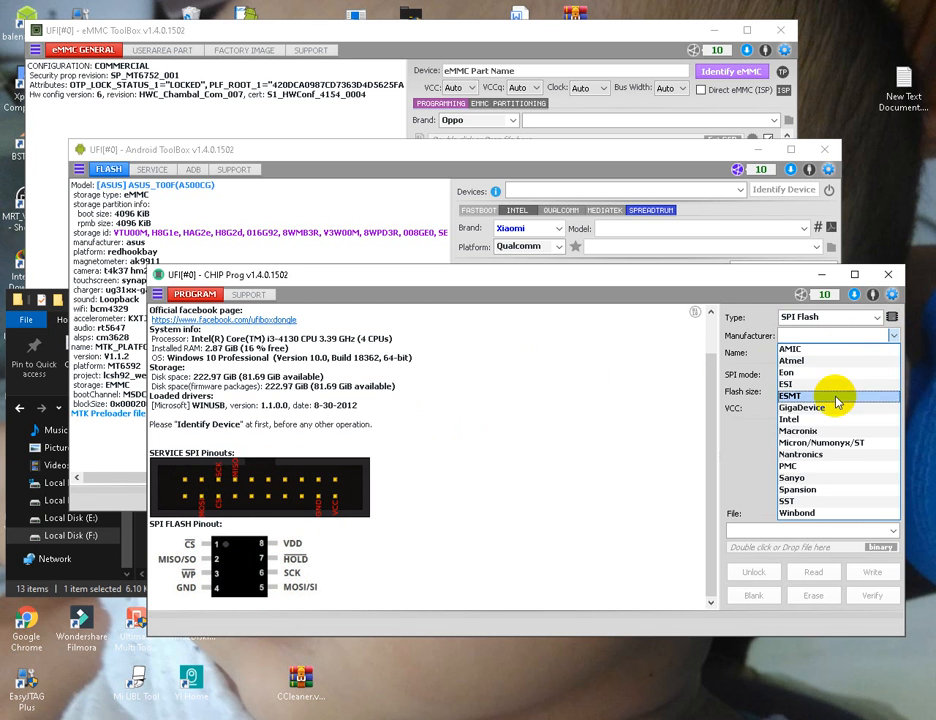
{"action": "left_click", "coordinate": [815, 514]}
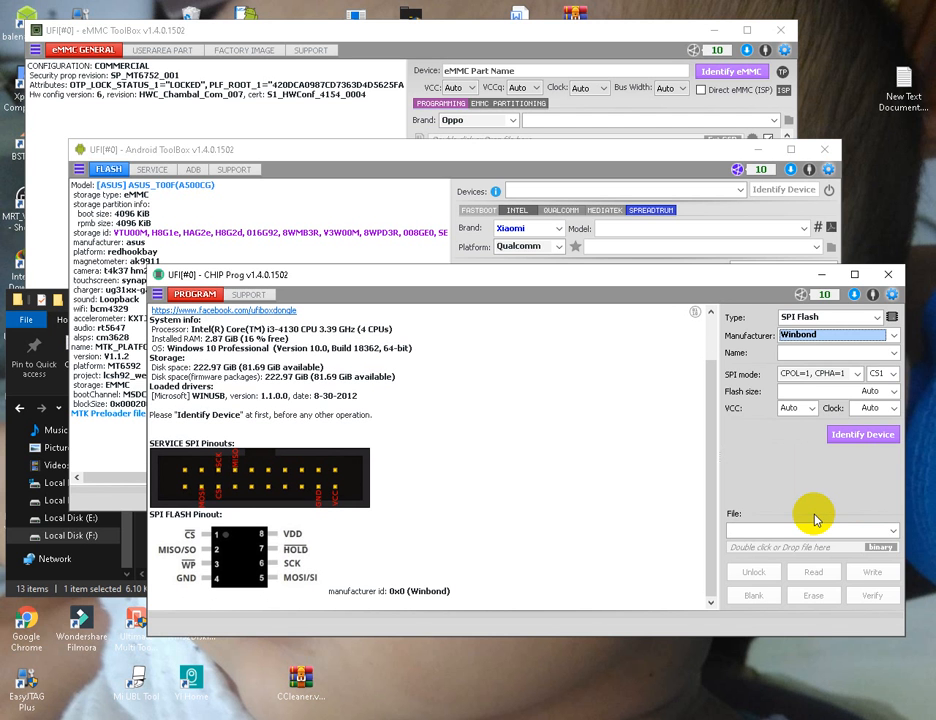
{"action": "left_click", "coordinate": [892, 354]}
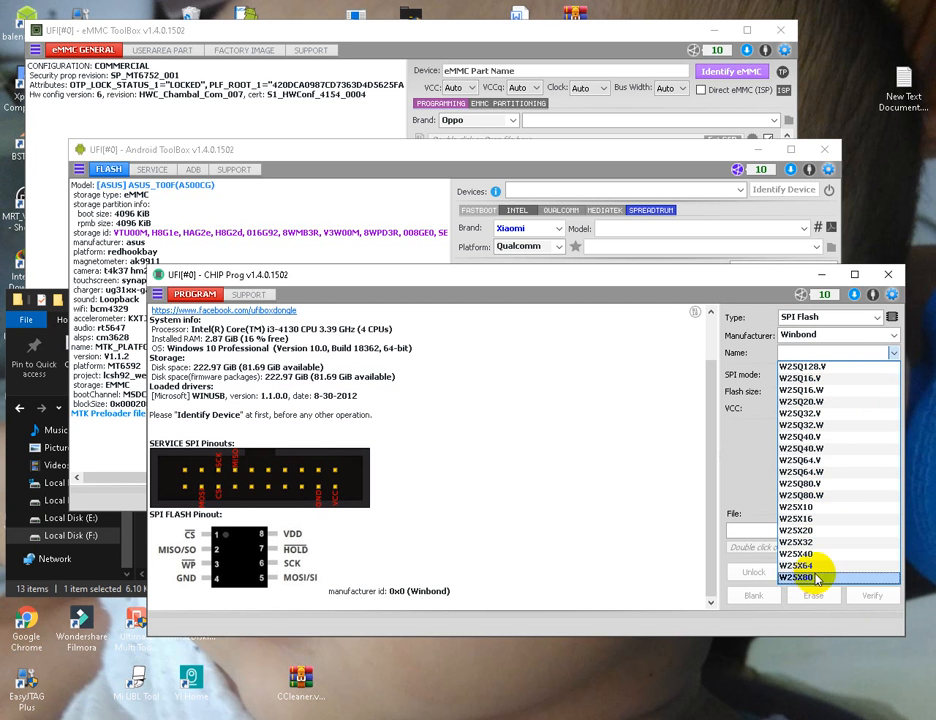
{"action": "left_click", "coordinate": [827, 402]}
Review the available SPI mode and flash size options for the selected chip
{"action": "left_click", "coordinate": [859, 374]}
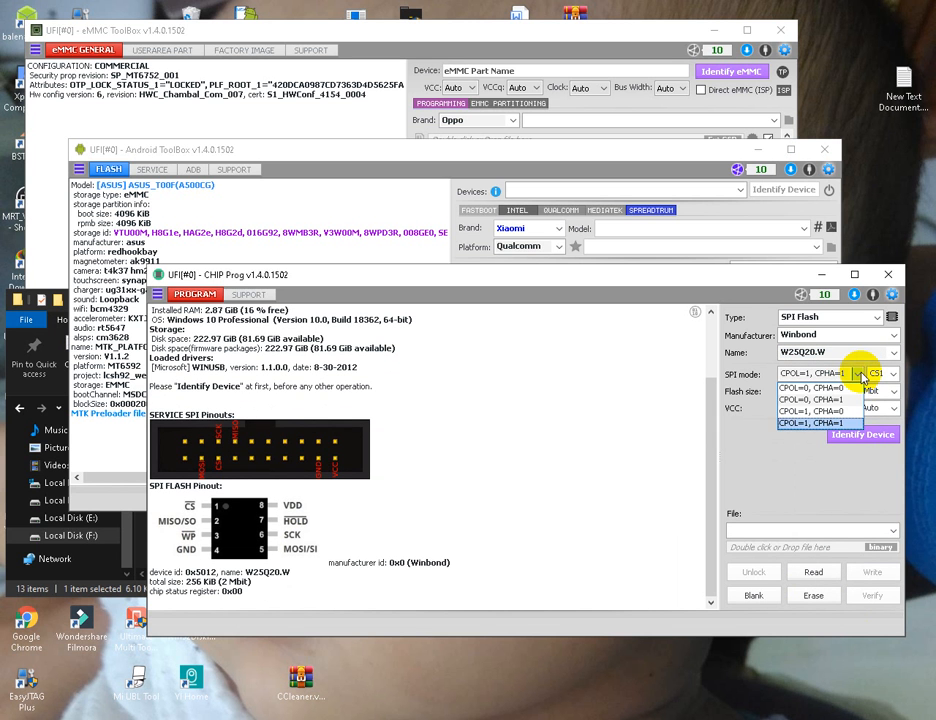
{"action": "left_click", "coordinate": [860, 374]}
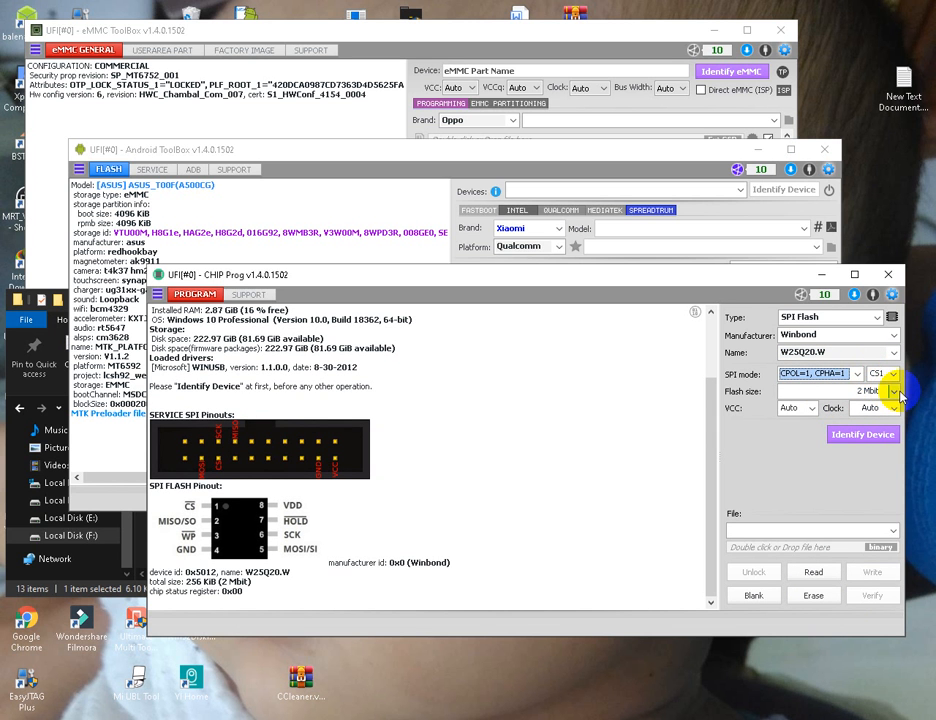
{"action": "left_click", "coordinate": [893, 391]}
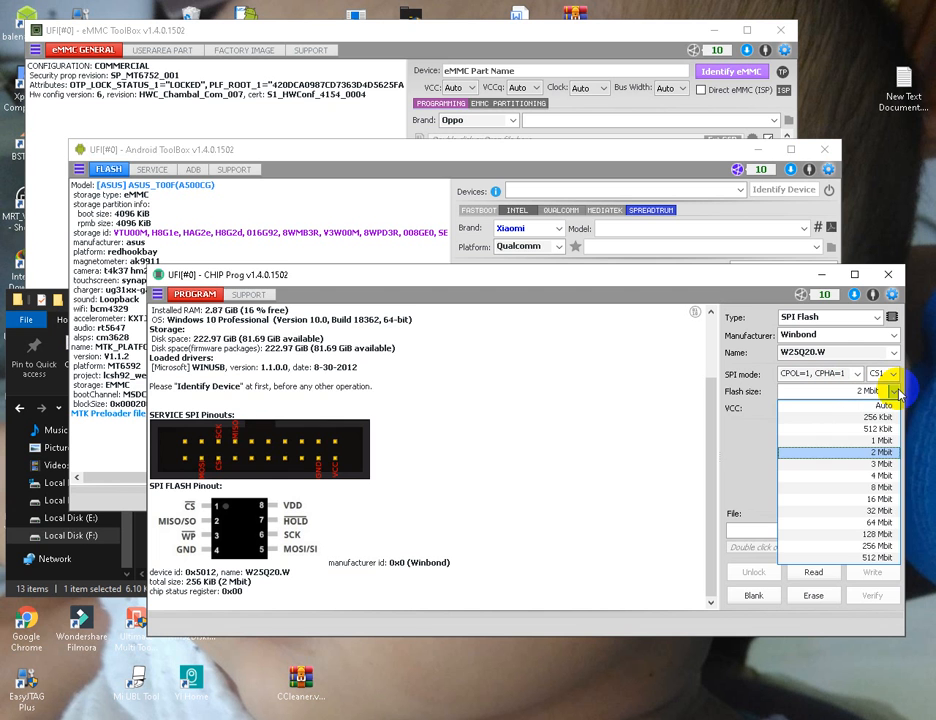
{"action": "left_click", "coordinate": [894, 391]}
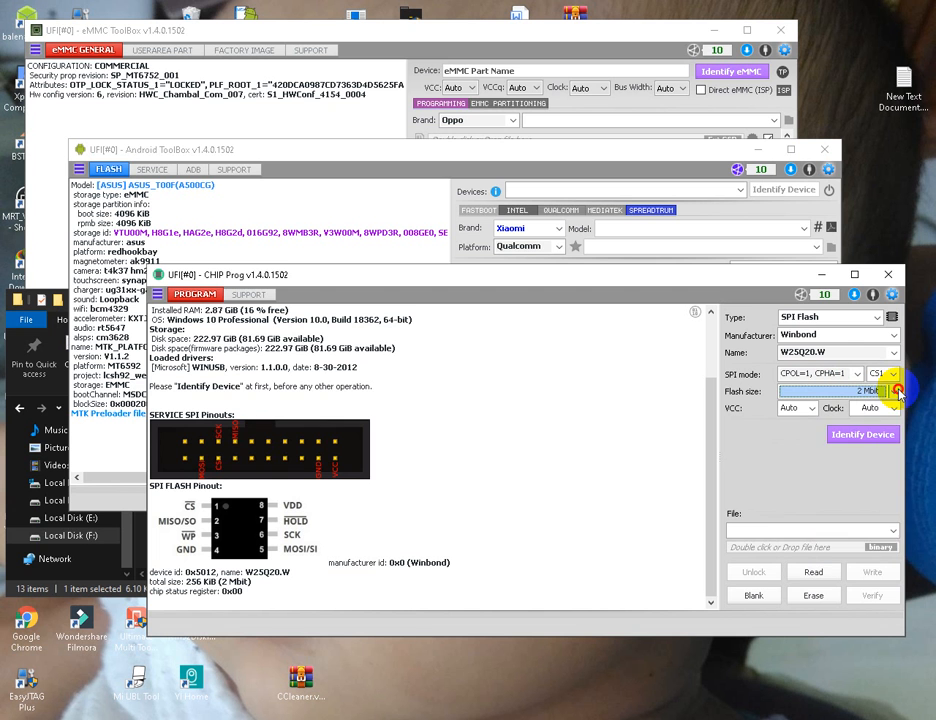
Browse Local Disk (F:) for a binary file to load and cancel the file selection
{"action": "left_click", "coordinate": [891, 531]}
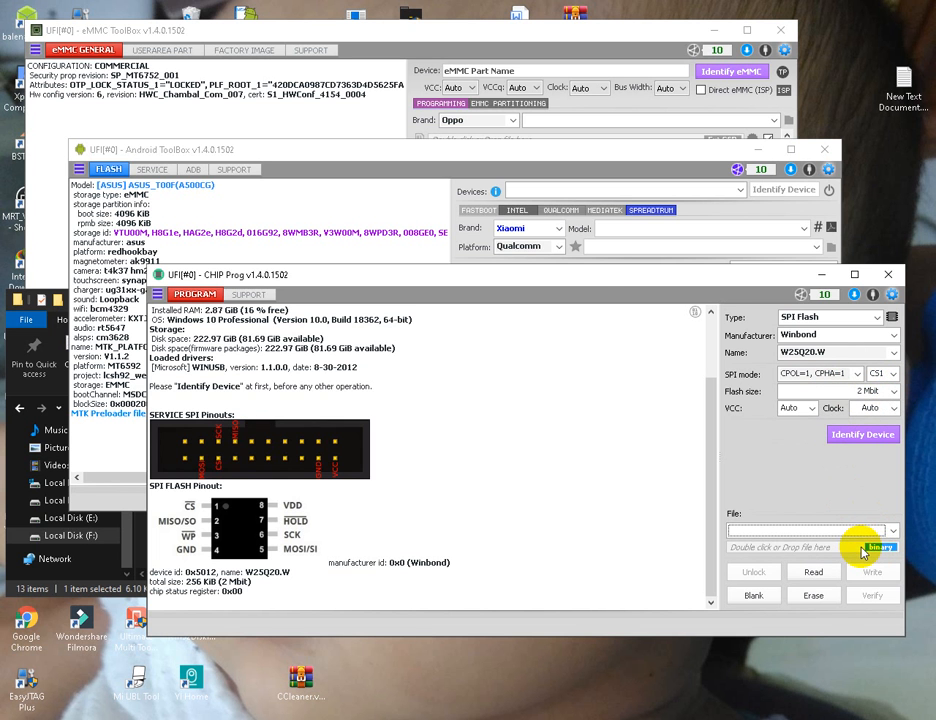
{"action": "left_click", "coordinate": [864, 552]}
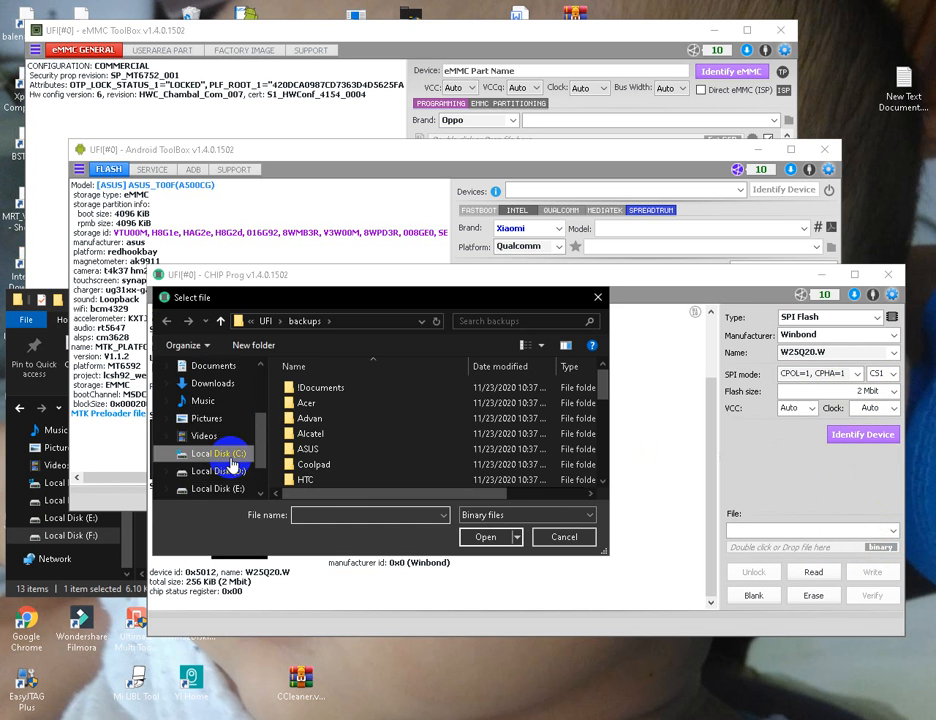
{"action": "scroll", "coordinate": [231, 465], "scroll_direction": "down", "scroll_amount": 1}
{"action": "left_click", "coordinate": [190, 452]}
{"action": "scroll", "coordinate": [369, 430], "scroll_direction": "down", "scroll_amount": 1}
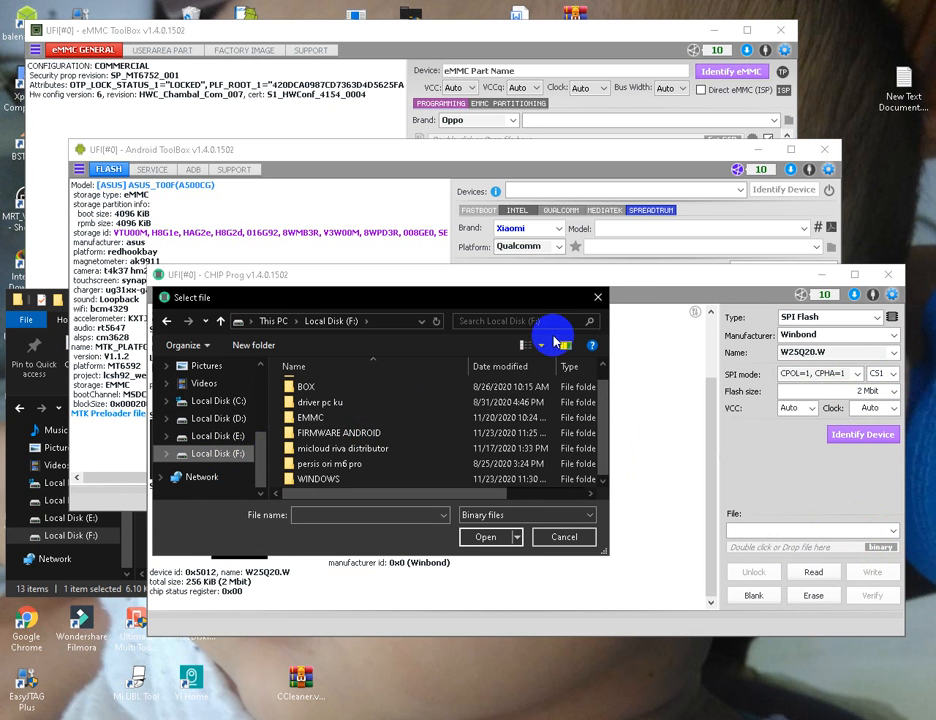
{"action": "left_click", "coordinate": [598, 297]}
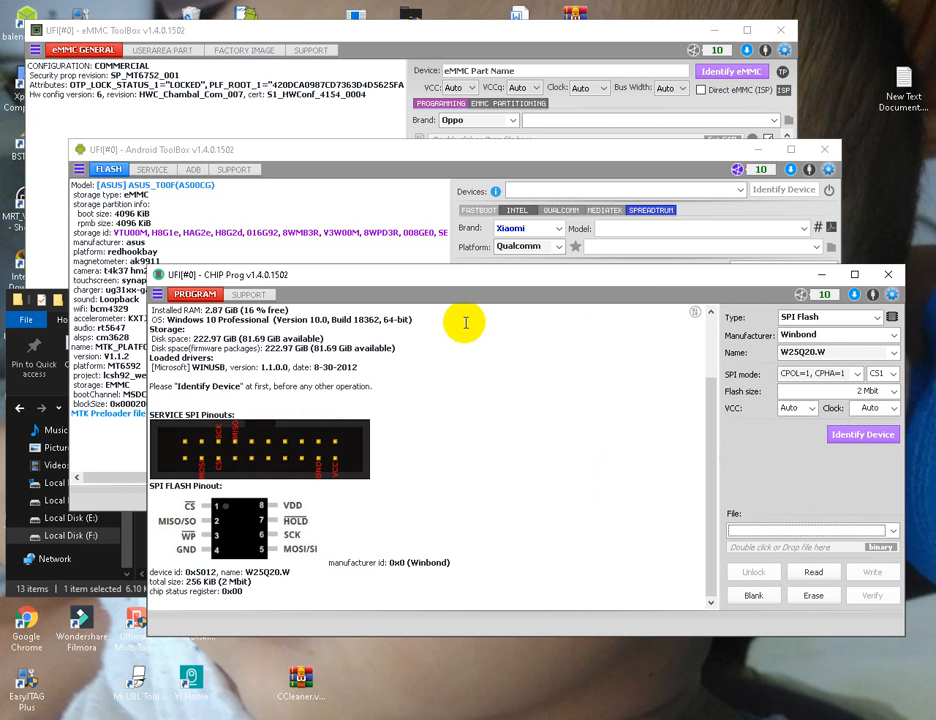
Examine CHIP Prog's support page and hex data view, and return to the chip programming functions
{"action": "left_click", "coordinate": [255, 294]}
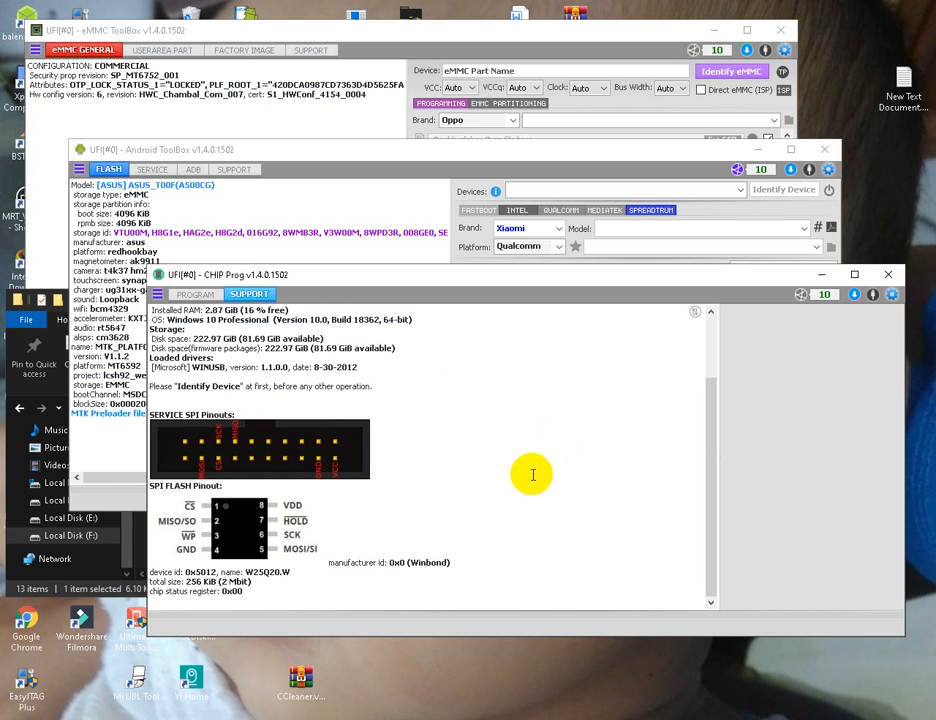
{"action": "left_click", "coordinate": [697, 314]}
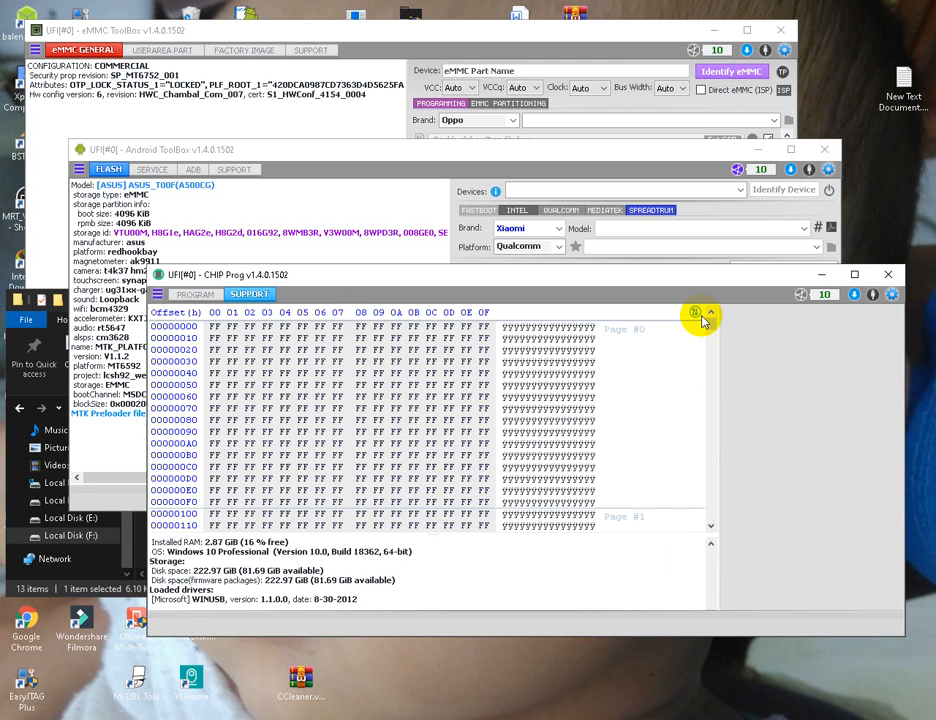
{"action": "left_click", "coordinate": [697, 314]}
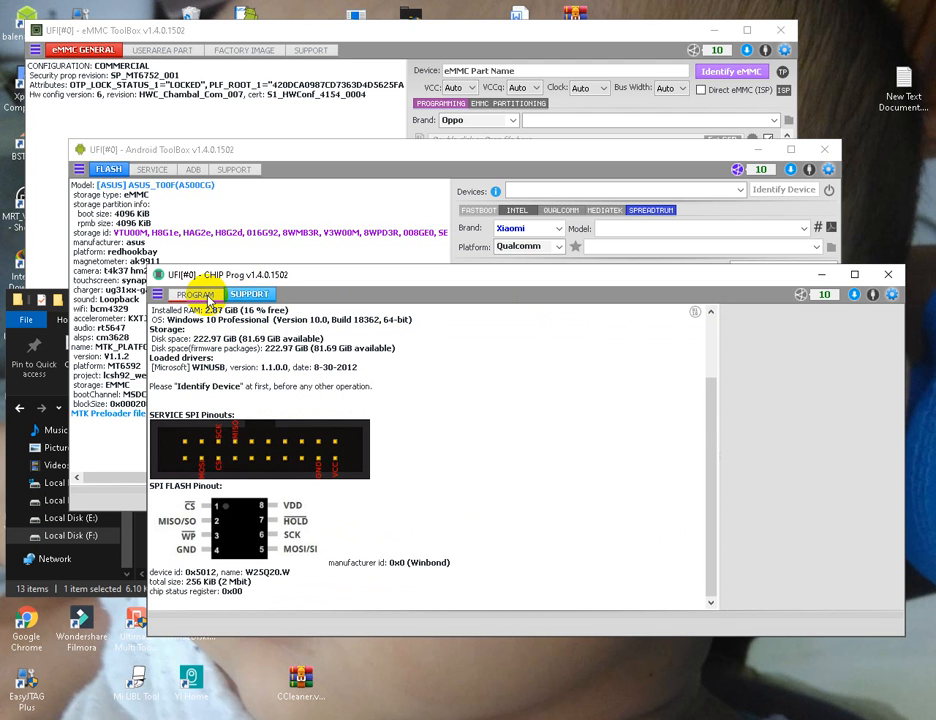
{"action": "left_click", "coordinate": [195, 294]}
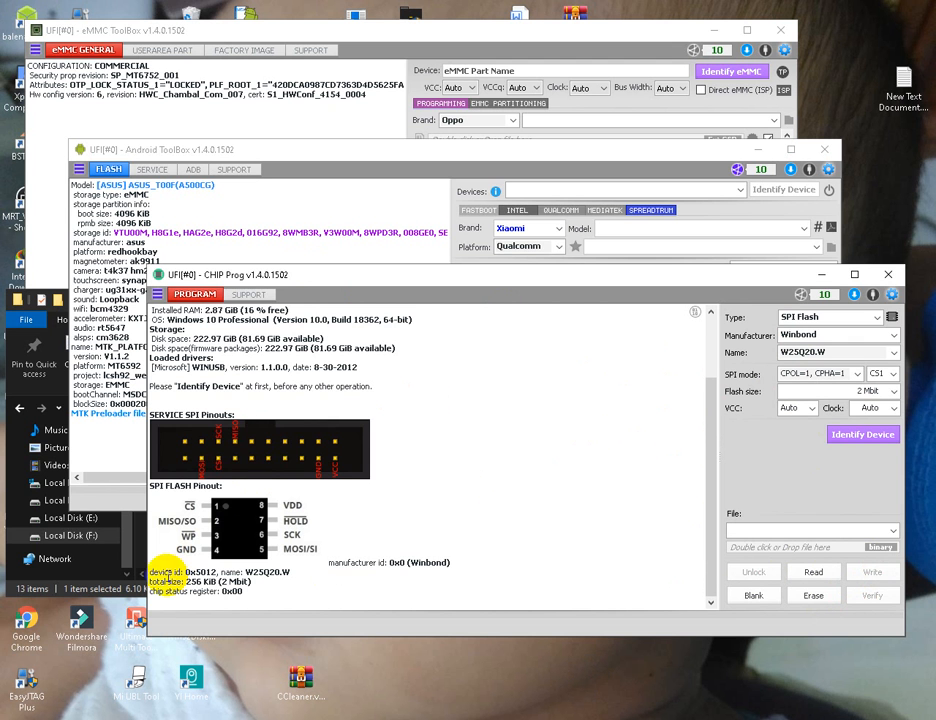
Close the fix_micloud_riva folder window and minimize CHIP Prog, Android ToolBox and eMMC ToolBox to reveal the desktop
{"action": "left_click", "coordinate": [120, 598]}
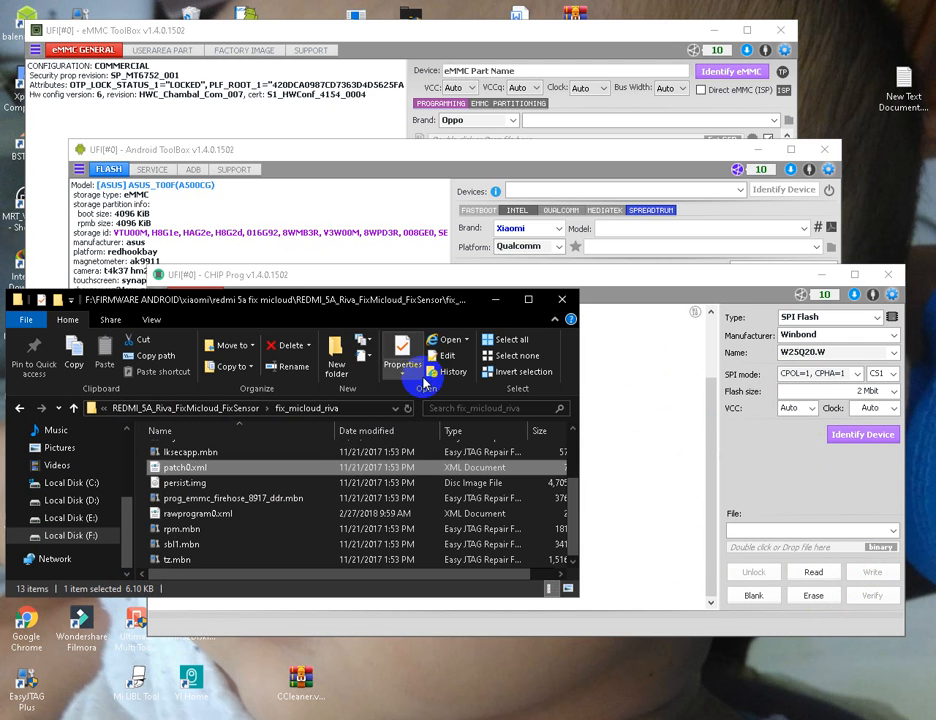
{"action": "left_click", "coordinate": [561, 300]}
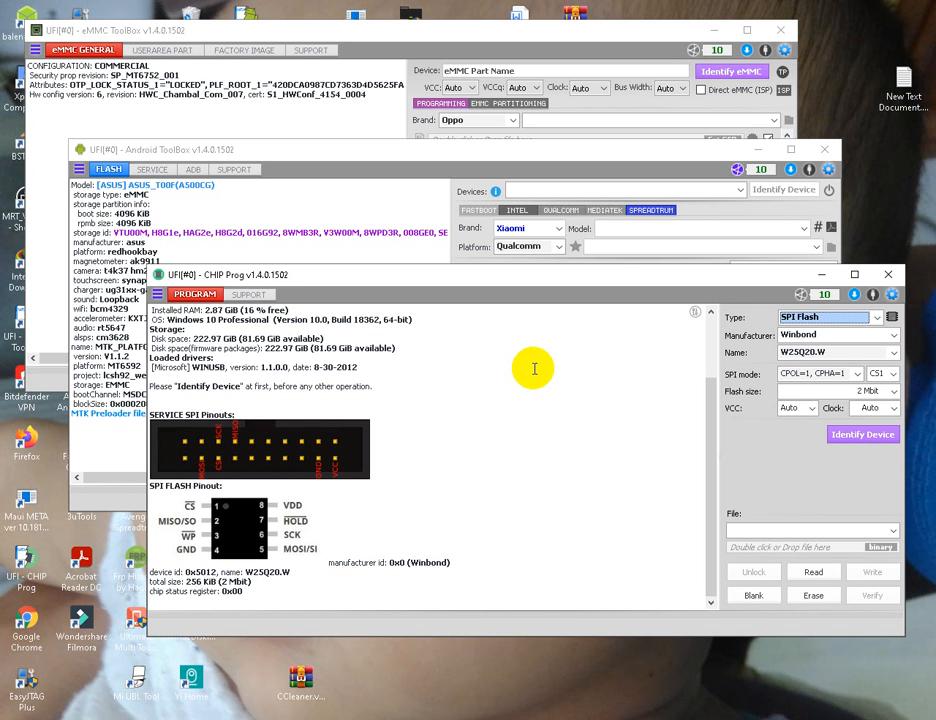
{"action": "left_click", "coordinate": [828, 274]}
{"action": "left_click", "coordinate": [759, 149]}
{"action": "left_click", "coordinate": [711, 30]}
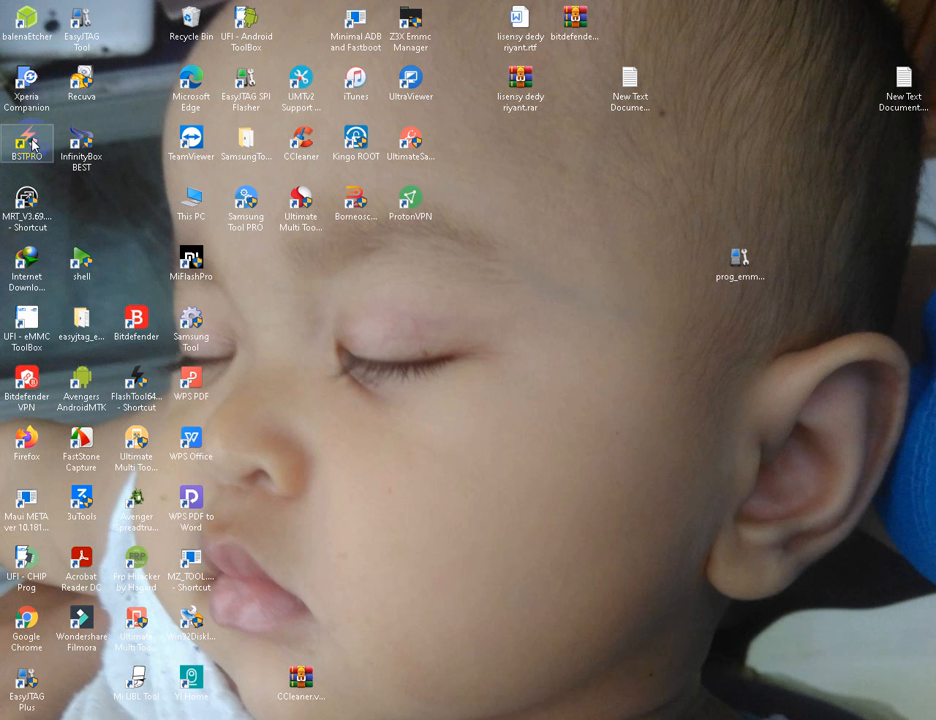
{"action": "left_click", "coordinate": [33, 215]}
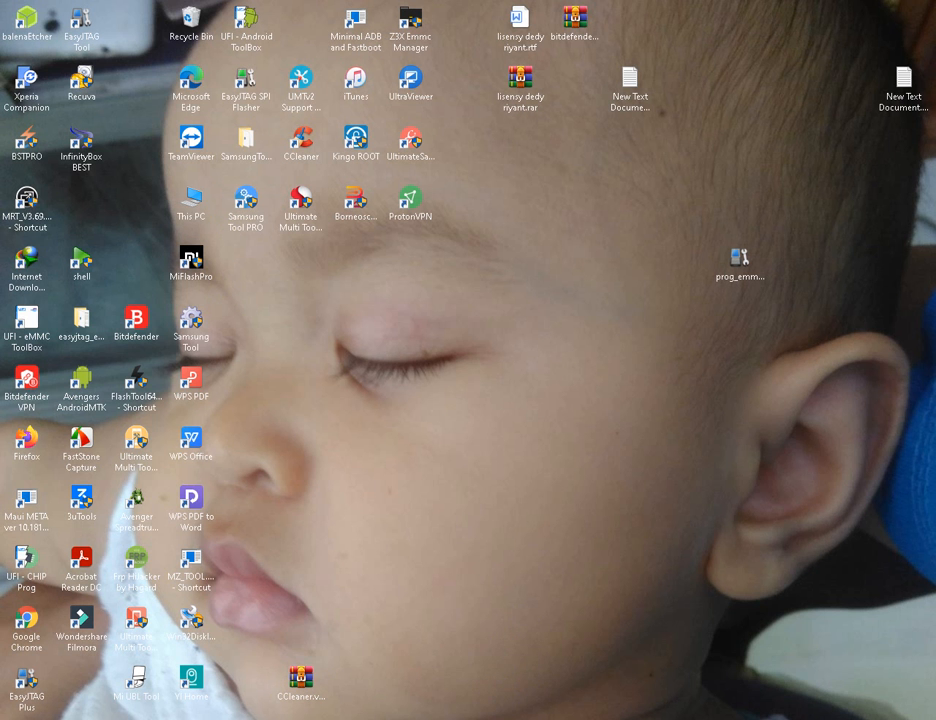
Restore the minimized eMMC ToolBox, Android ToolBox and CHIP Prog windows in that order
{"action": "mouse_move", "coordinate": [591, 719]}
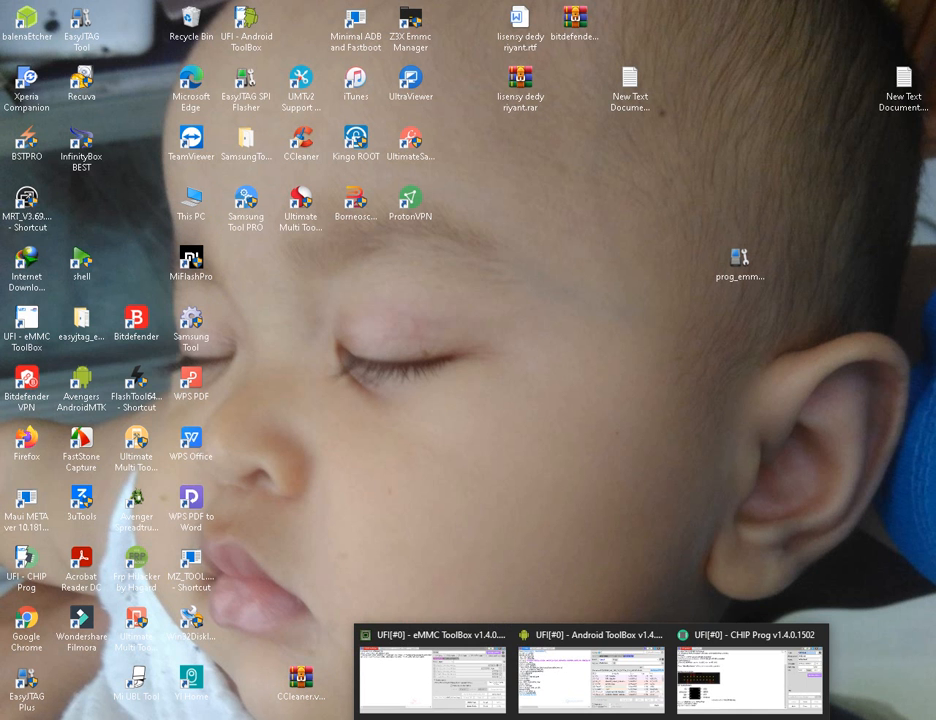
{"action": "left_click", "coordinate": [435, 658]}
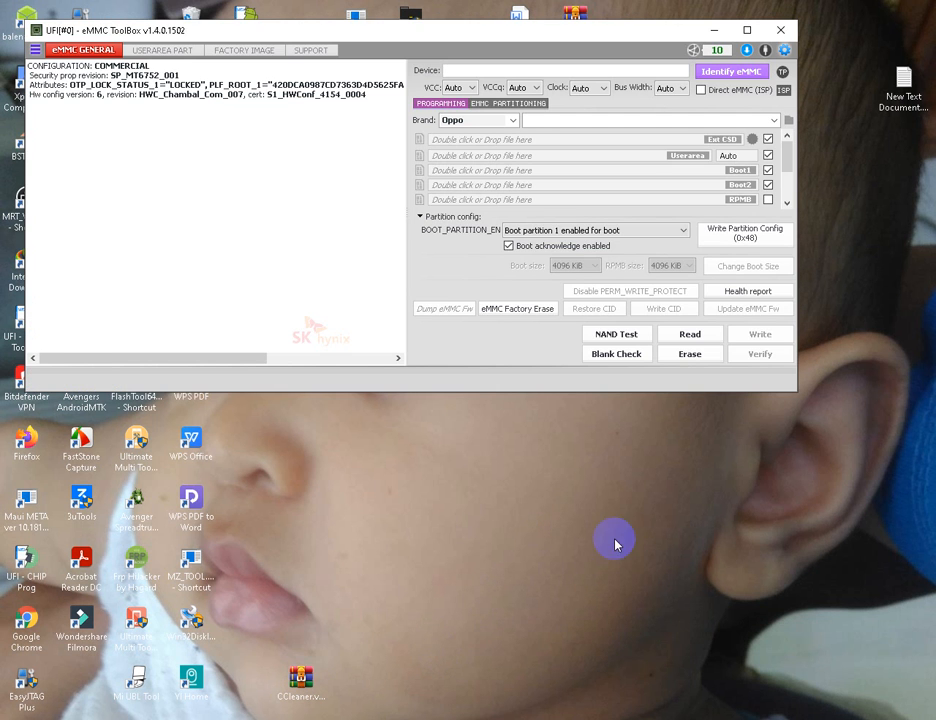
{"action": "mouse_move", "coordinate": [596, 715]}
{"action": "left_click", "coordinate": [564, 664]}
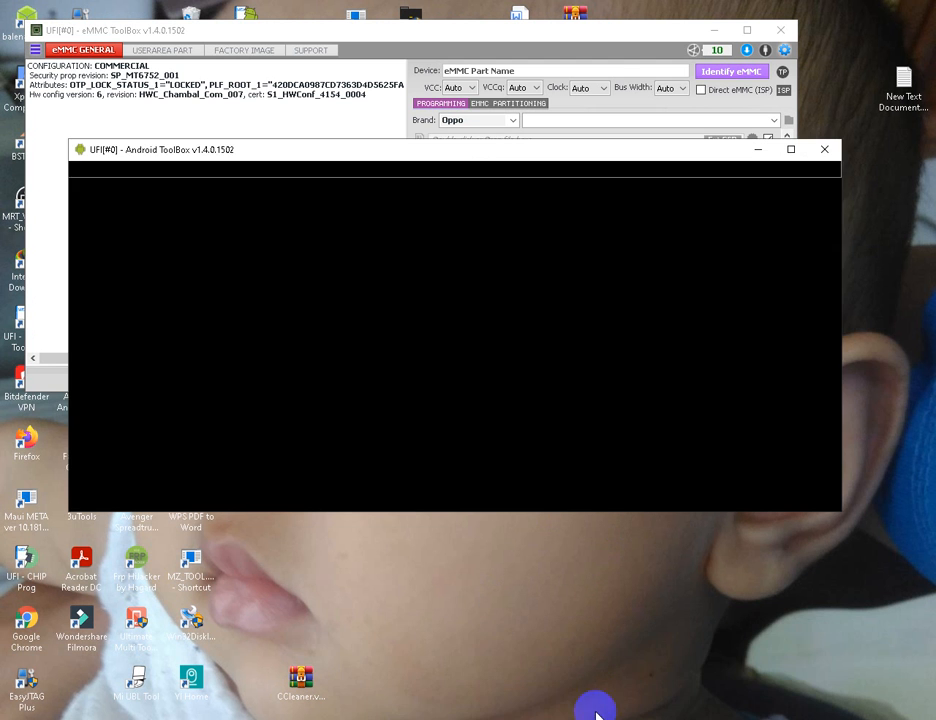
{"action": "left_click", "coordinate": [720, 670]}
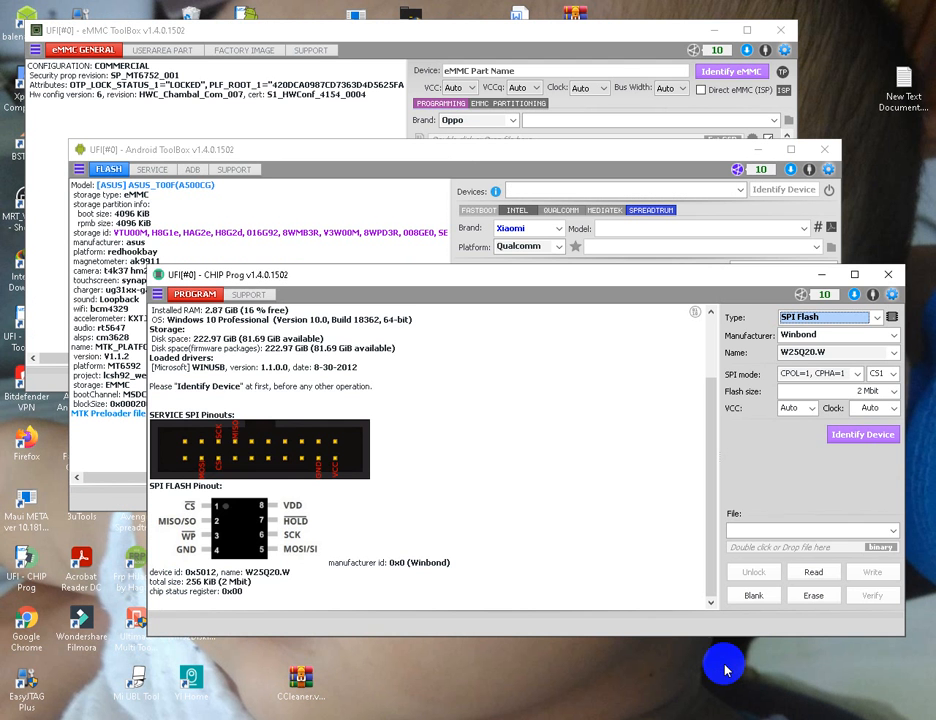